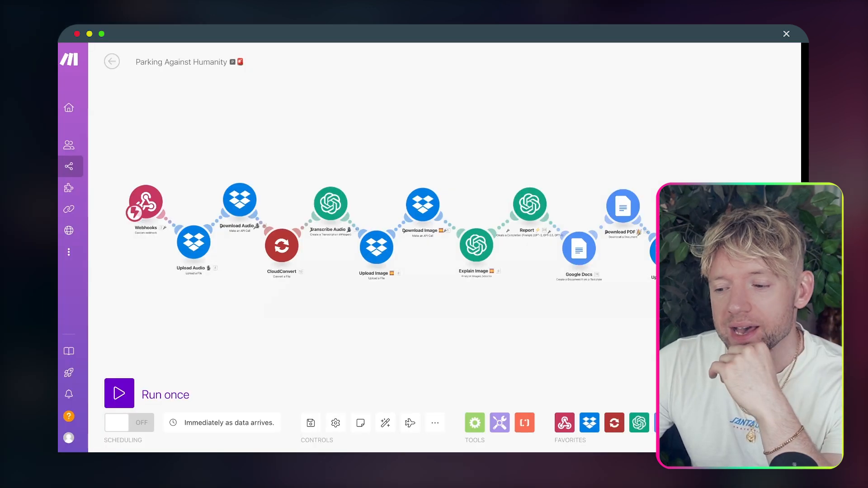
Step: Leave the two-record Parking Fines table for the 'You've been caught!' report in Google Docs
left_click_drag(501, 136, 421, 101)
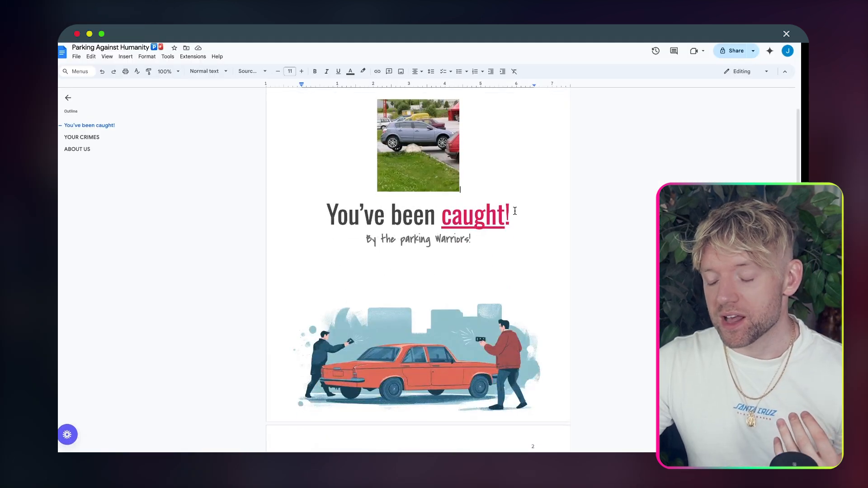
Step: Scroll through the report template down to its {{YOUR CRIMES}} placeholder
scroll(516, 237, "up", 3)
scroll(516, 237, "down", 15)
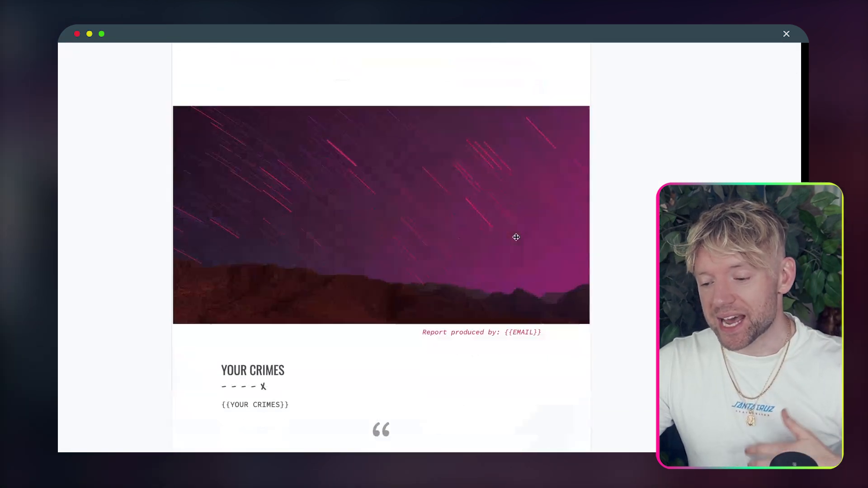
scroll(516, 237, "down", 4)
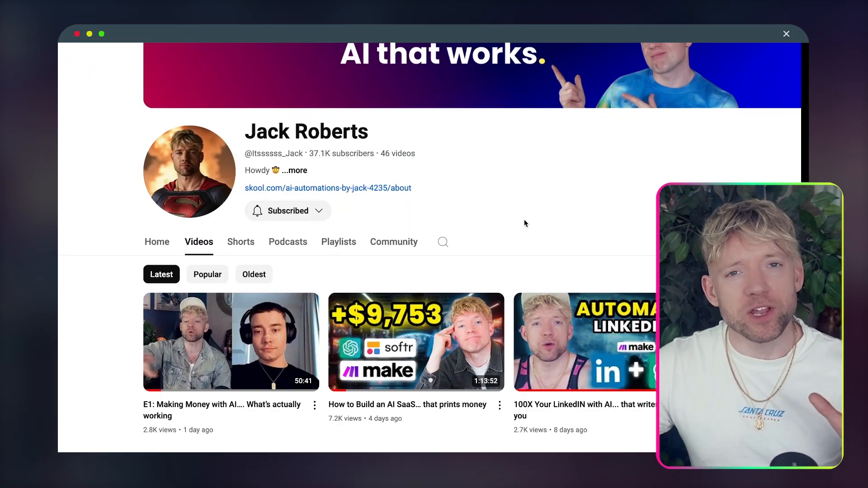
Step: Scroll the channel's video list, then return to the top of the report template
scroll(525, 223, "down", 5)
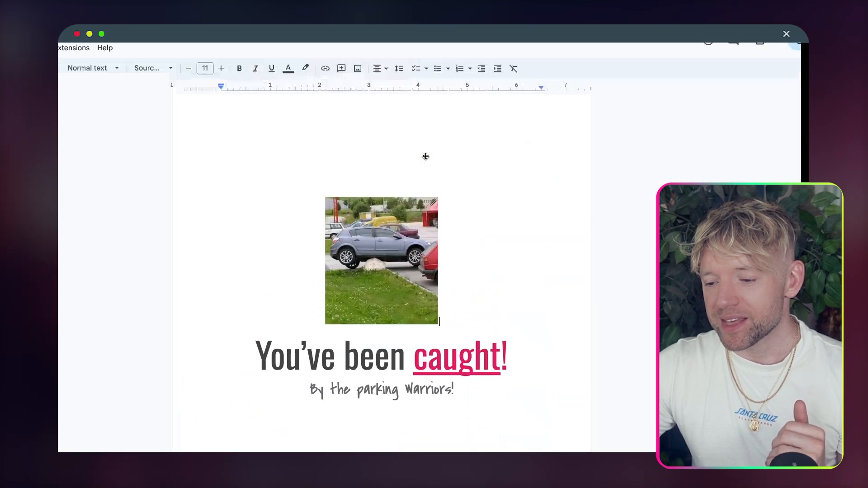
Step: Scroll the report template, then switch to the Softr ticket list and submission form
scroll(426, 156, "down", 2)
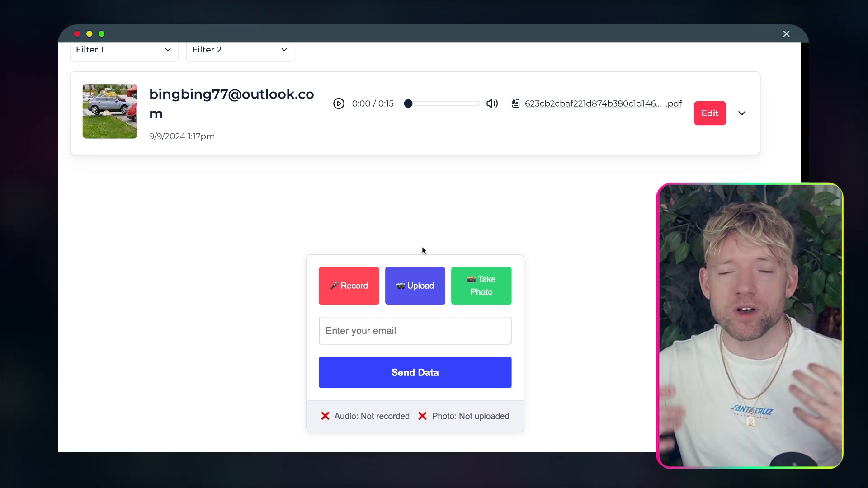
Step: Attach the parked-car photo, record a voice note, and fill in the saved reporter email
left_click(412, 285)
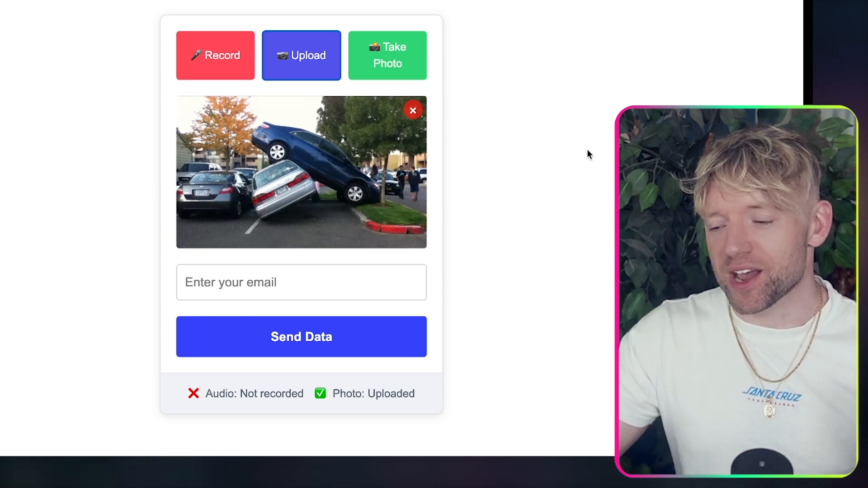
left_click(217, 55)
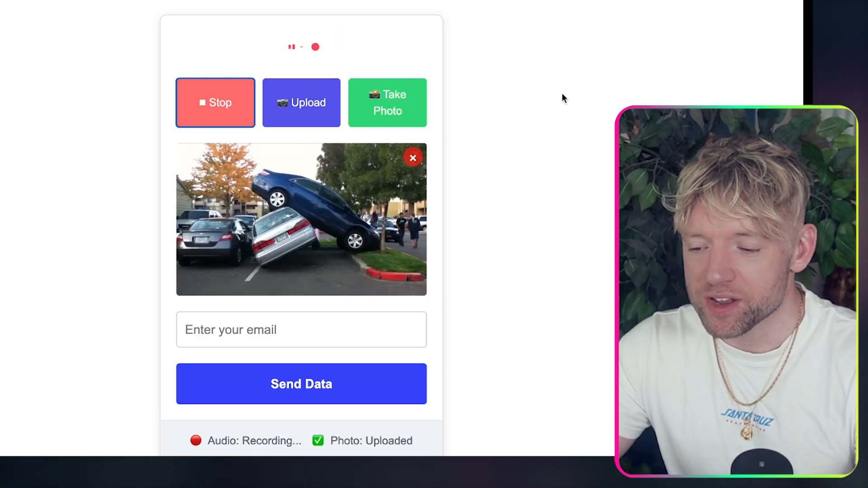
scroll(562, 160, "down", 2)
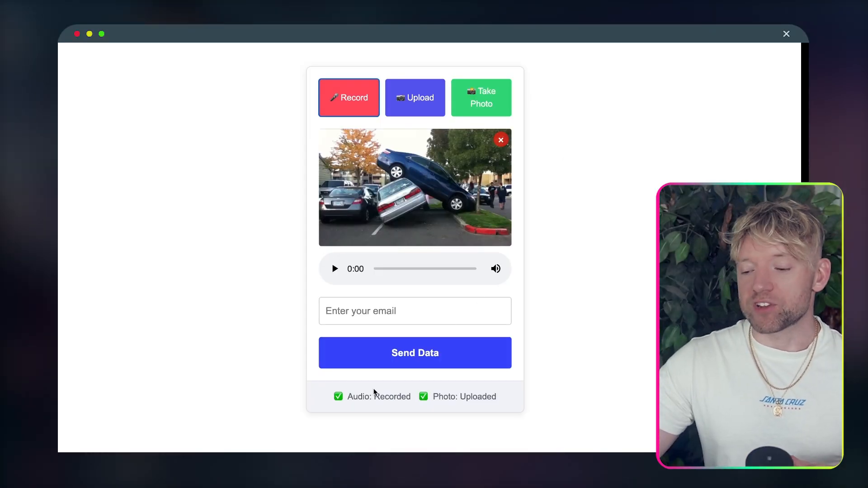
left_click_drag(365, 396, 488, 396)
left_click(552, 373)
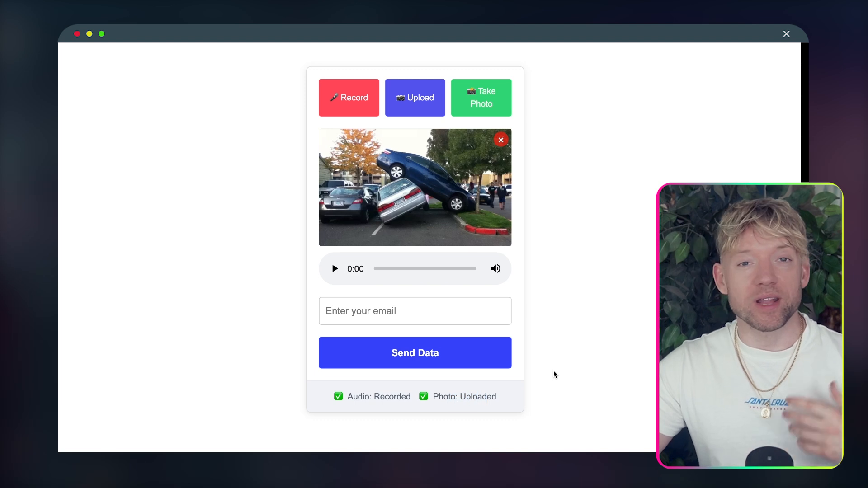
left_click(419, 312)
left_click(425, 340)
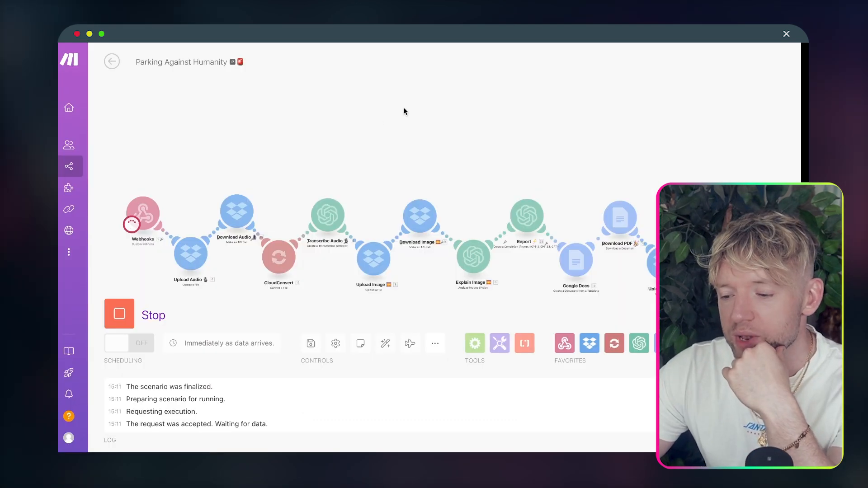
Step: Send the photo, recording and email, and dismiss the 'Data sent successfully!' alert
left_click_drag(429, 84, 384, 100)
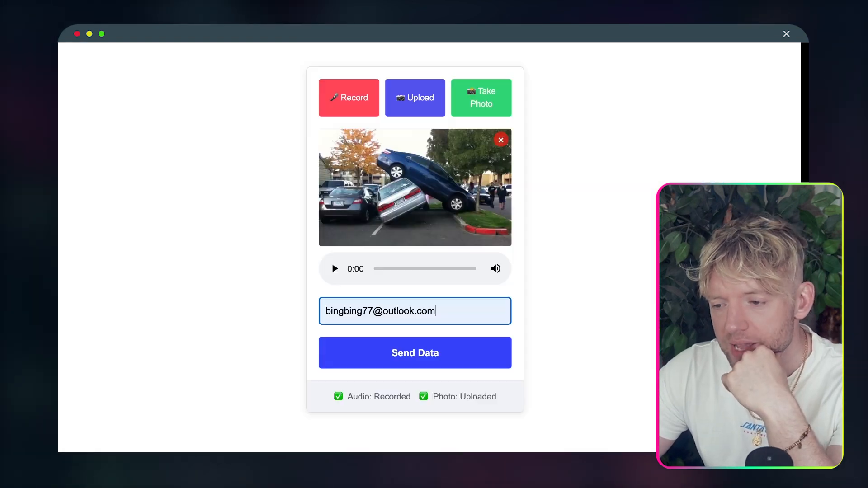
left_click(436, 349)
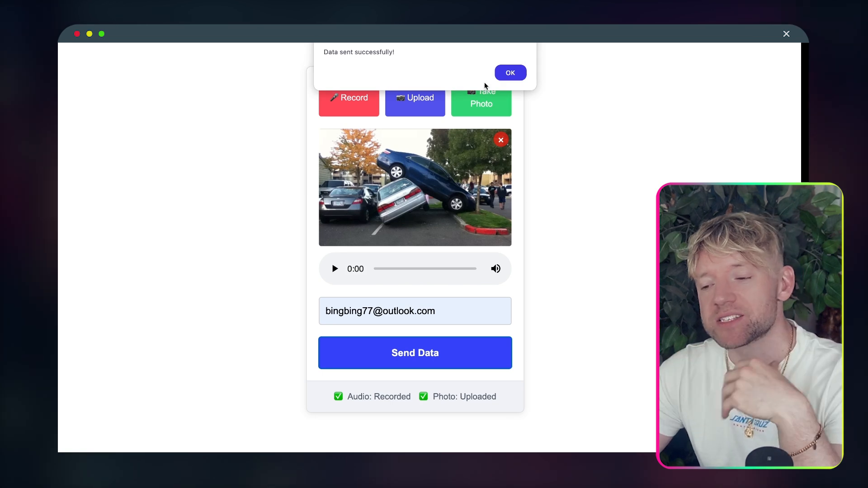
left_click(510, 73)
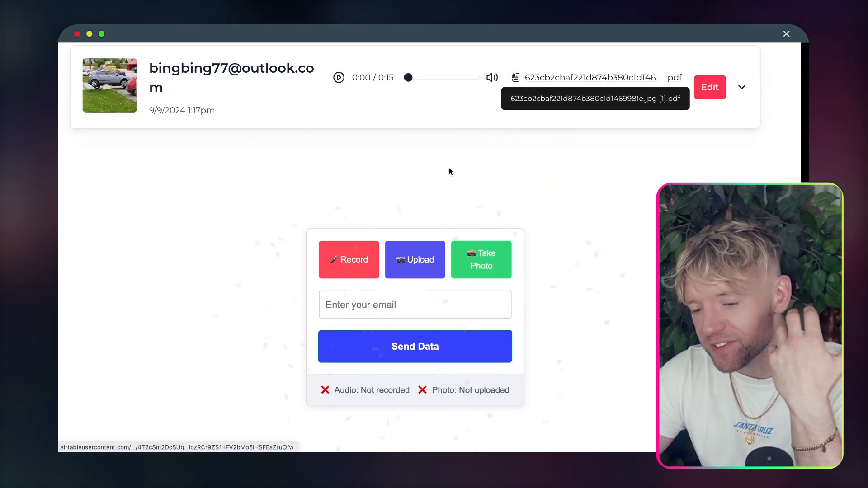
scroll(454, 166, "up", 1)
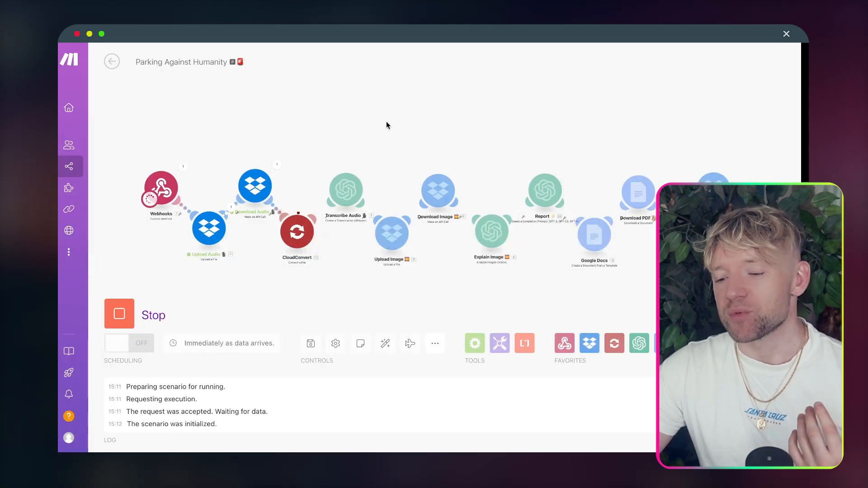
Step: Check the webhook's received output, expanding the audio and photo details
left_click_drag(386, 121, 448, 101)
scroll(250, 192, "up", 5)
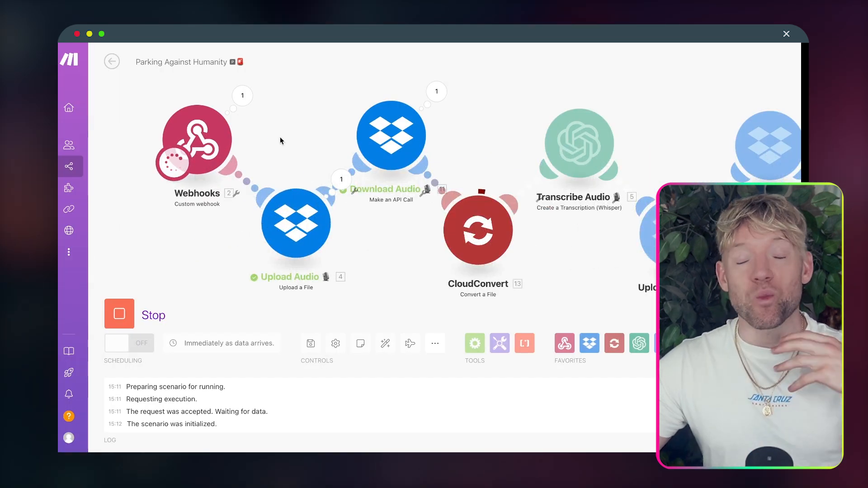
left_click(243, 95)
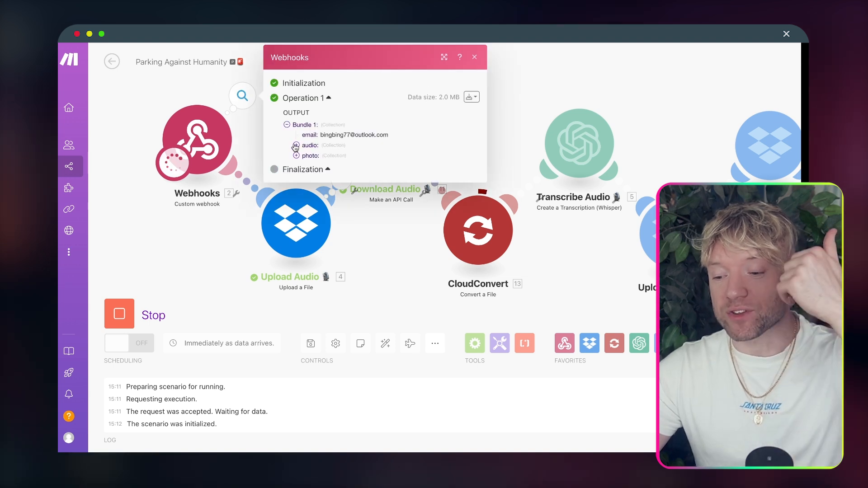
left_click(296, 145)
left_click(296, 196)
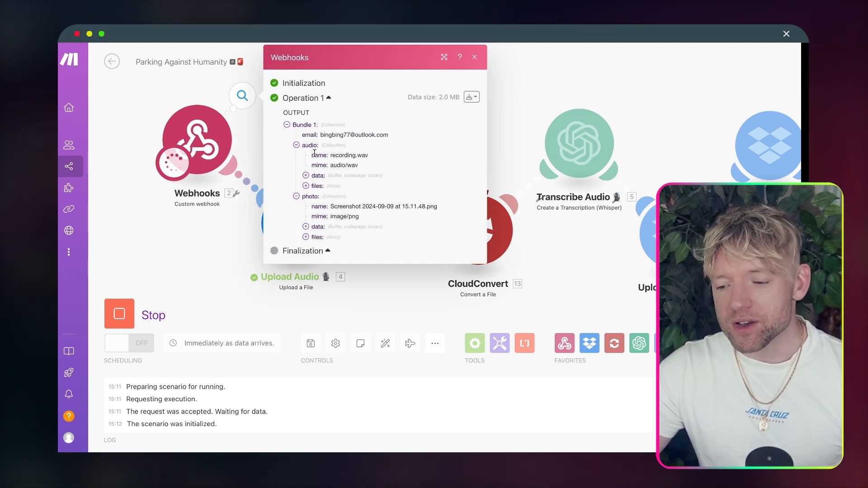
left_click(523, 85)
Step: Follow the Make run through Explain Image, Report, Google Docs and PDF to Airtable's Create a Record
left_click_drag(518, 99, 307, 83)
left_click_drag(461, 126, 367, 99)
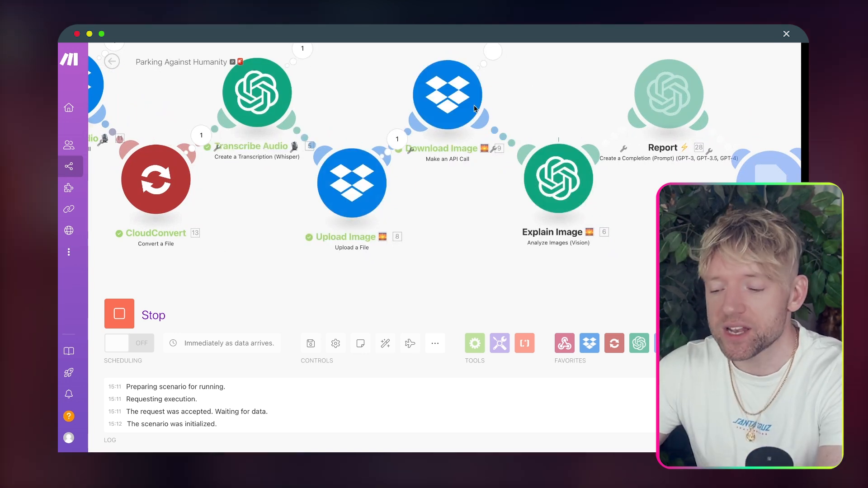
scroll(410, 229, "down", 3)
left_click_drag(442, 229, 338, 233)
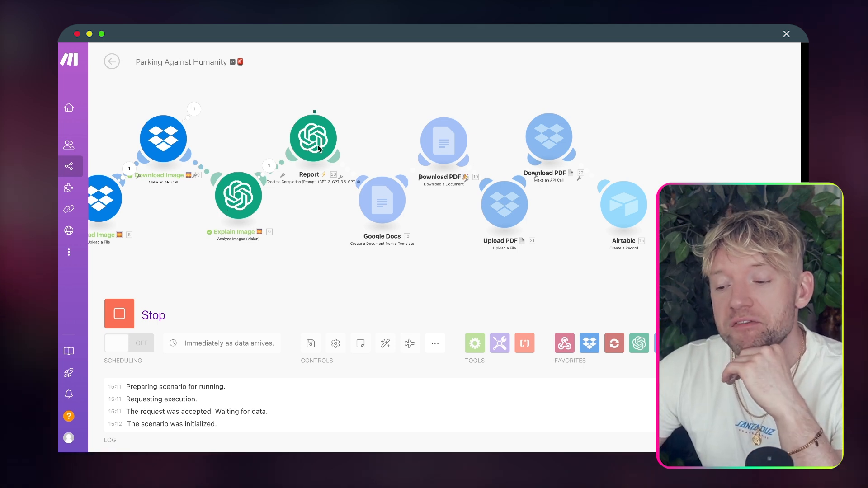
left_click_drag(317, 224, 354, 223)
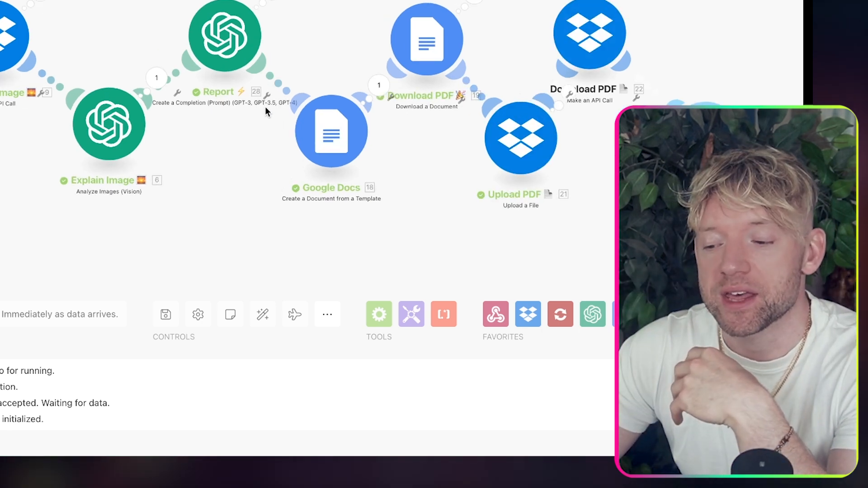
scroll(262, 131, "up", 4)
left_click_drag(252, 133, 71, 125)
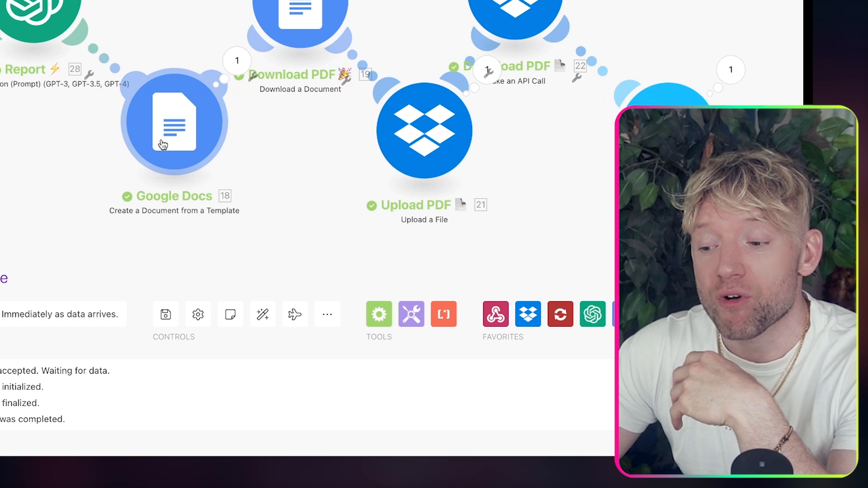
left_click_drag(334, 133, 113, 124)
left_click_drag(316, 143, 276, 145)
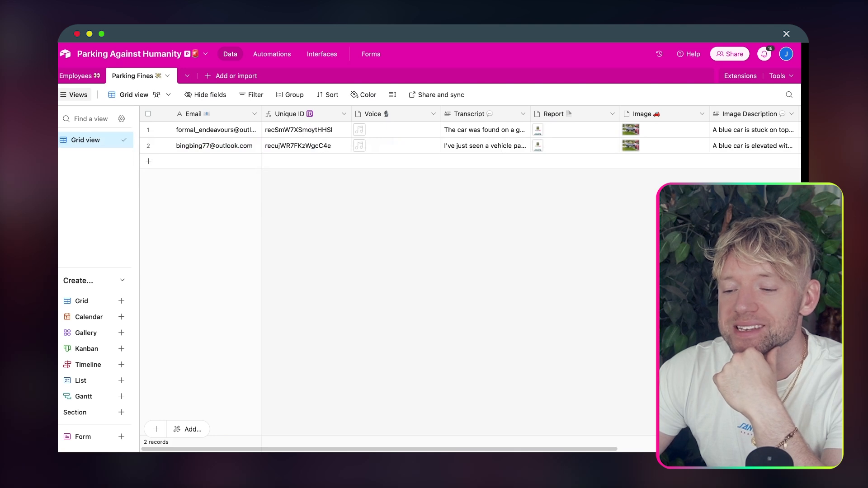
Step: Reload Parking Fines and expand record 3 to review its transcript, report and image description
key("super+r")
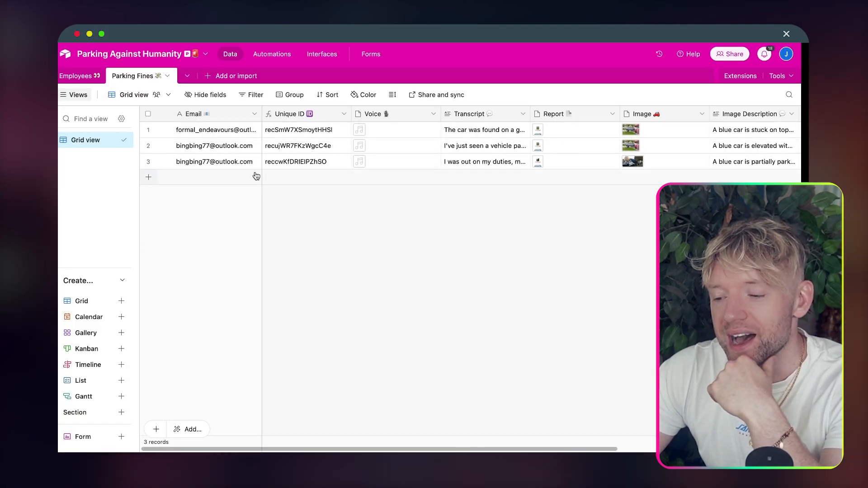
left_click(165, 161)
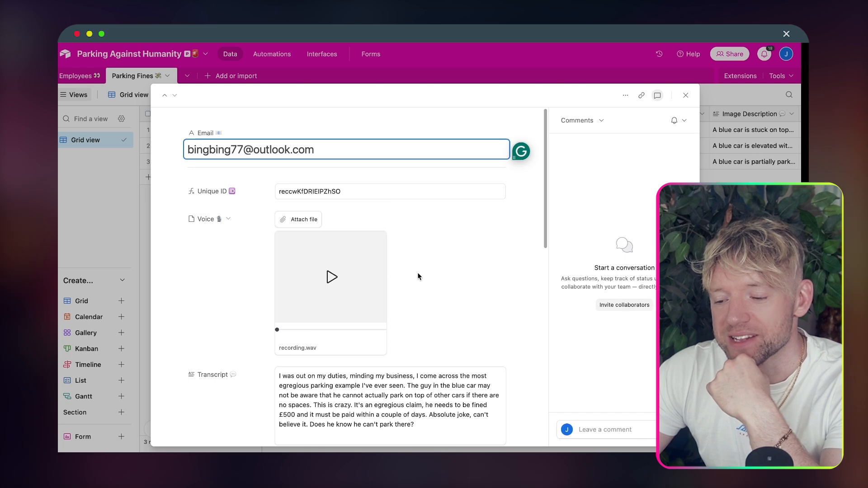
scroll(417, 273, "down", 5)
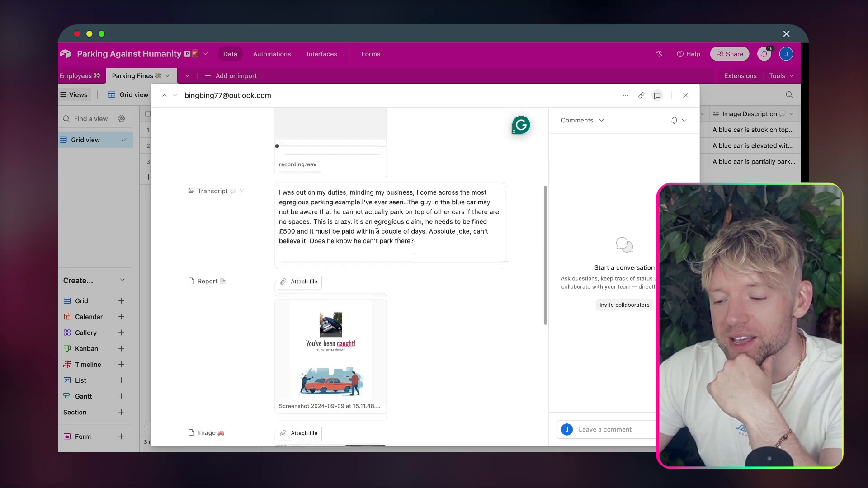
triple_click(328, 201)
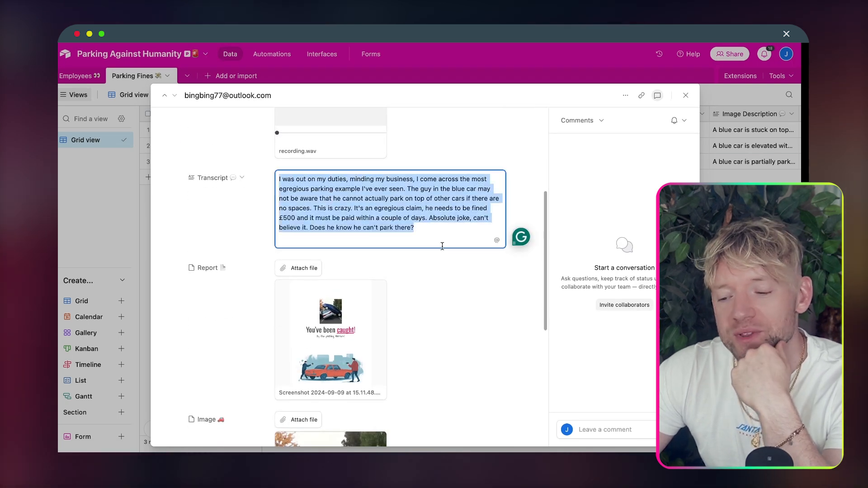
scroll(443, 246, "down", 3)
scroll(410, 222, "down", 5)
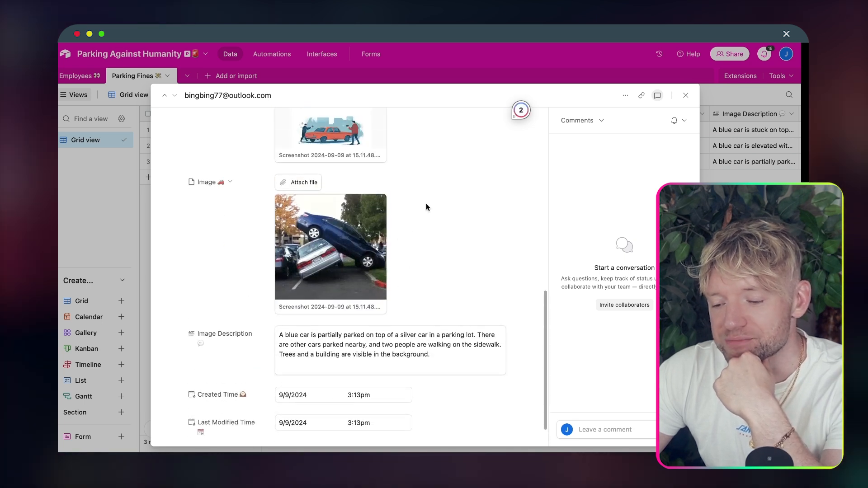
scroll(426, 206, "up", 10)
scroll(426, 207, "up", 3)
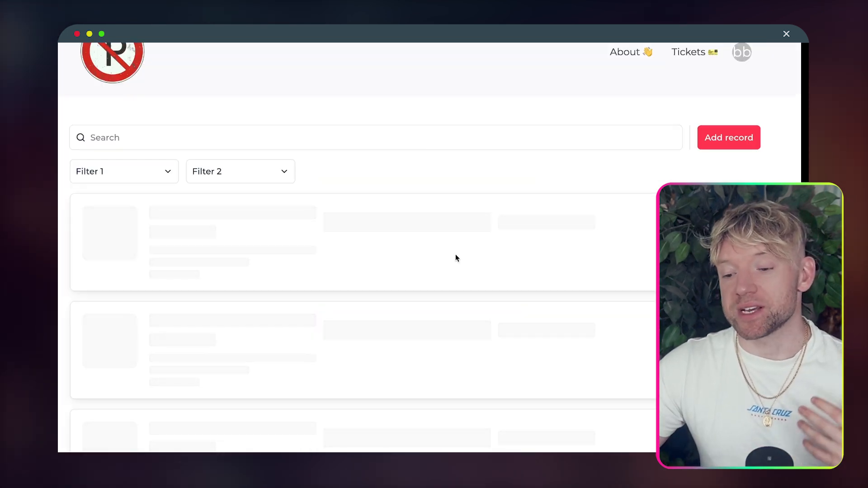
Step: Play the first ticket's voice recording and open its four-page 'You've been caught!' PDF report
scroll(456, 258, "down", 3)
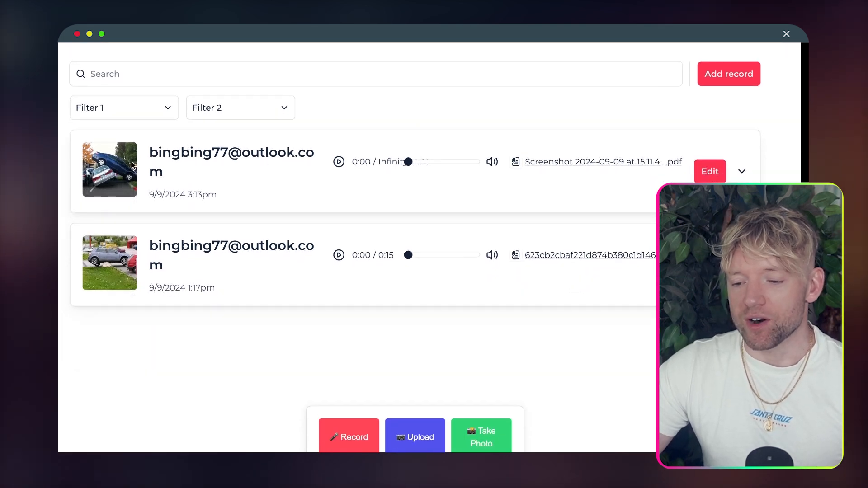
left_click(339, 162)
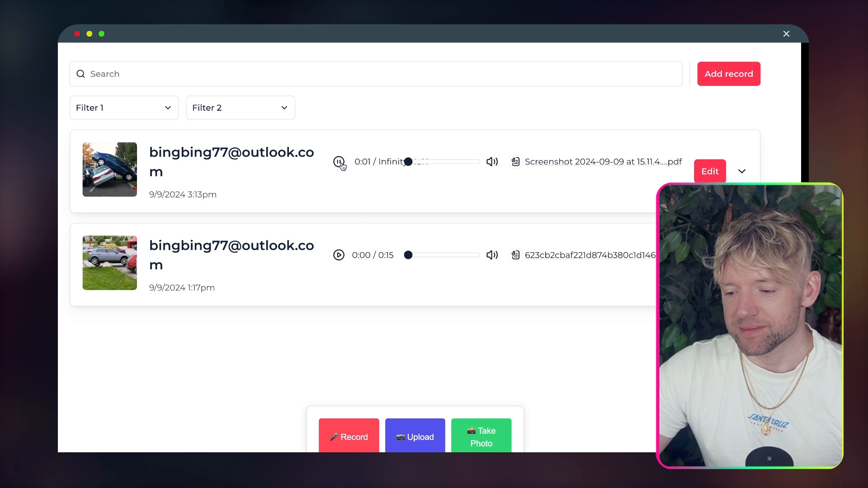
left_click(621, 163)
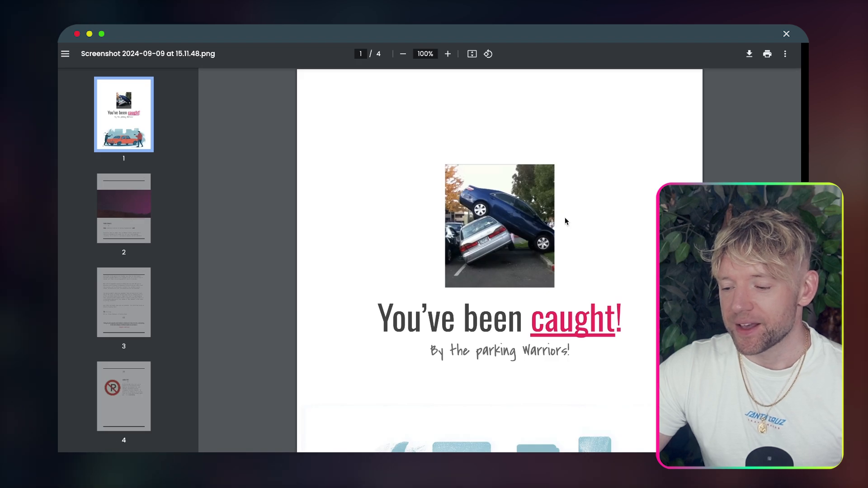
scroll(624, 224, "down", 7)
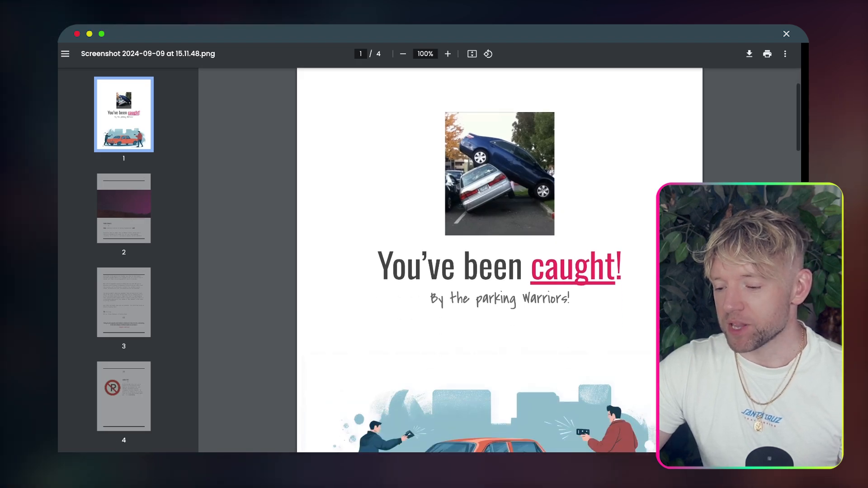
scroll(632, 252, "down", 7)
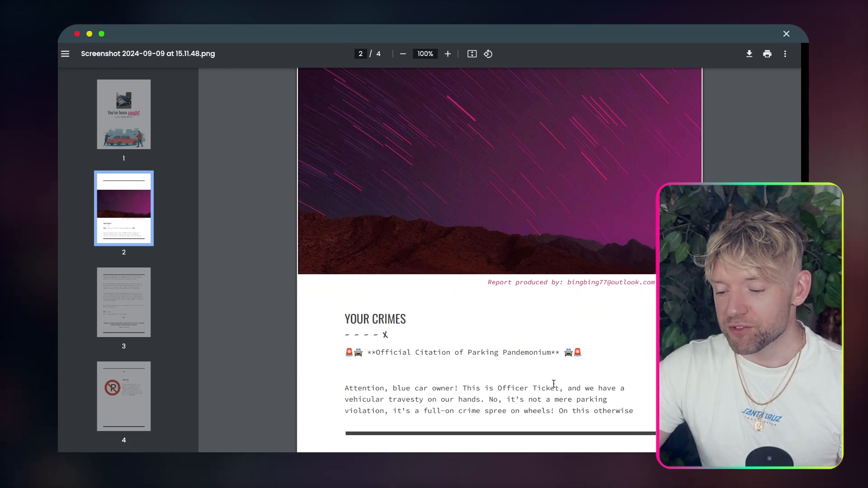
scroll(572, 282, "down", 5)
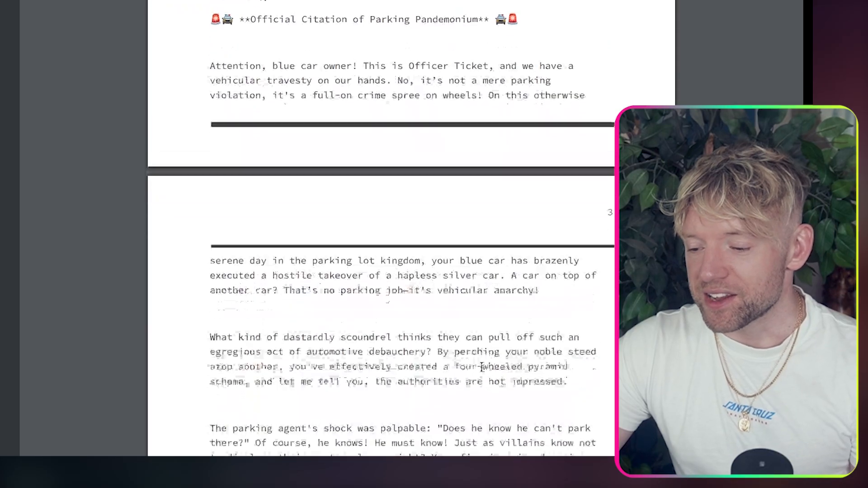
scroll(482, 367, "down", 3)
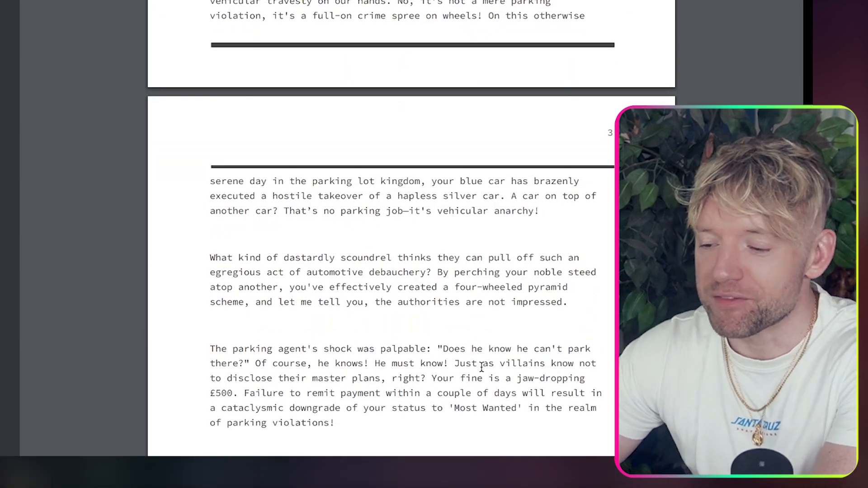
scroll(482, 367, "down", 1)
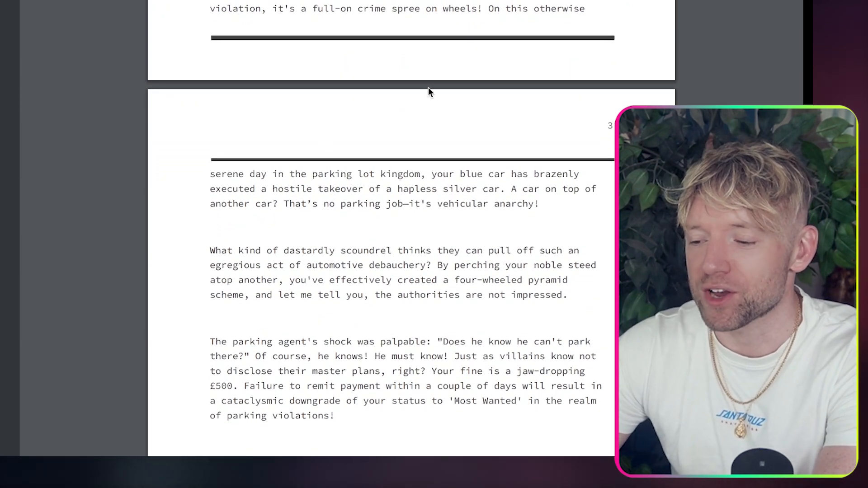
scroll(428, 87, "down", 3)
scroll(428, 87, "down", 3)
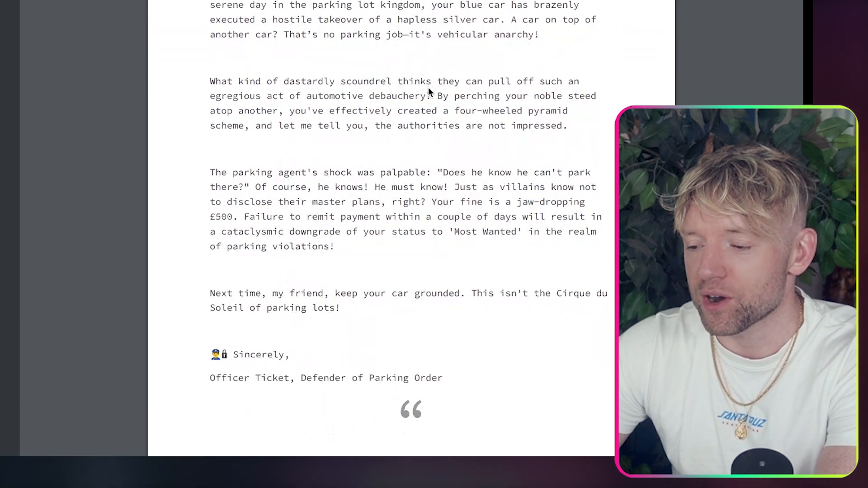
scroll(427, 88, "down", 1)
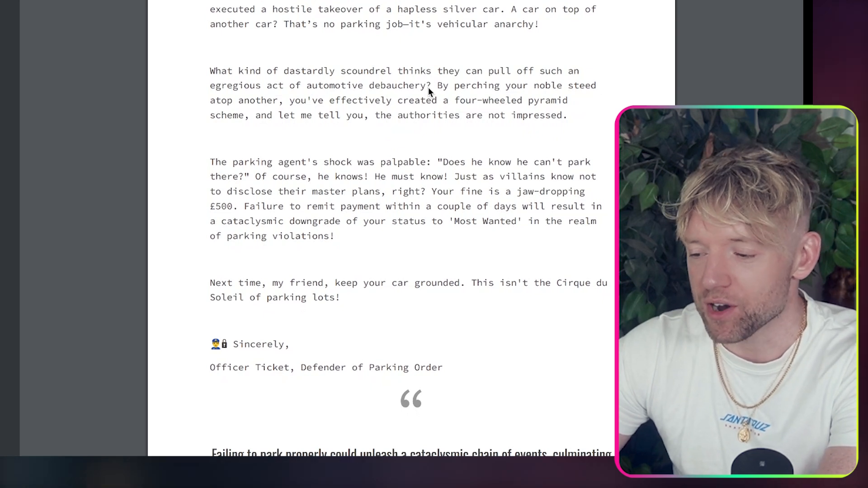
scroll(487, 174, "down", 2)
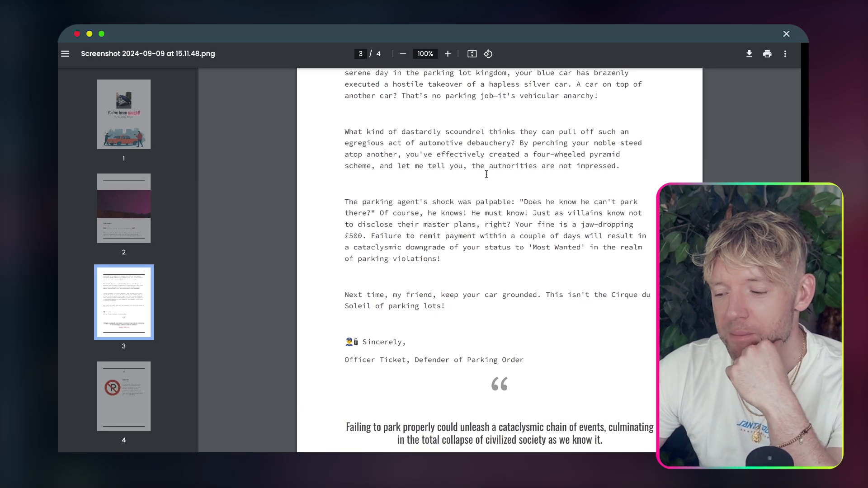
scroll(486, 174, "down", 3)
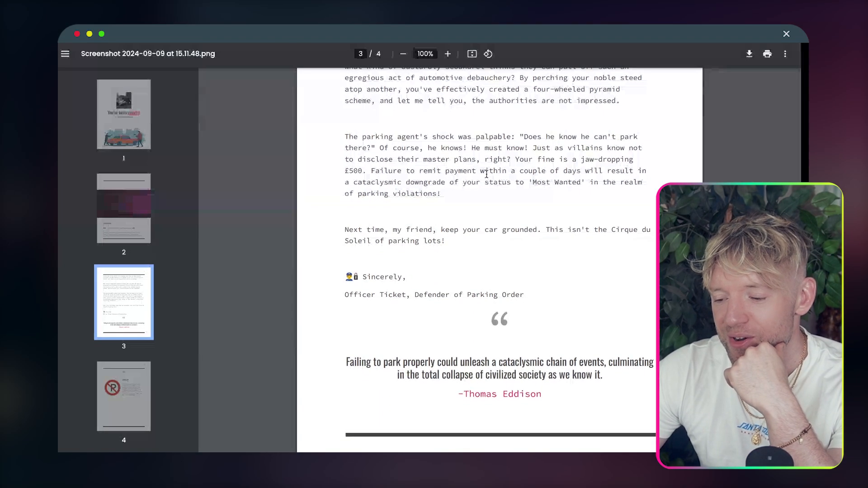
left_click_drag(450, 148, 452, 196)
scroll(452, 196, "down", 8)
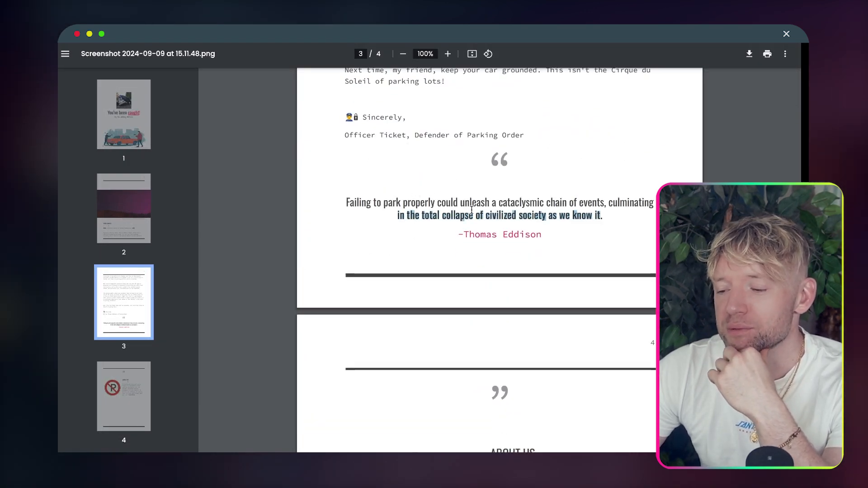
scroll(483, 209, "down", 6)
scroll(482, 209, "down", 14)
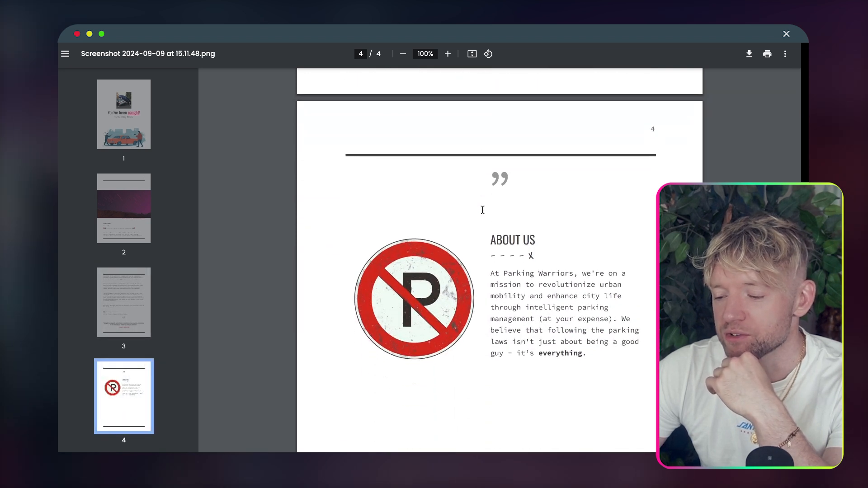
scroll(482, 209, "up", 20)
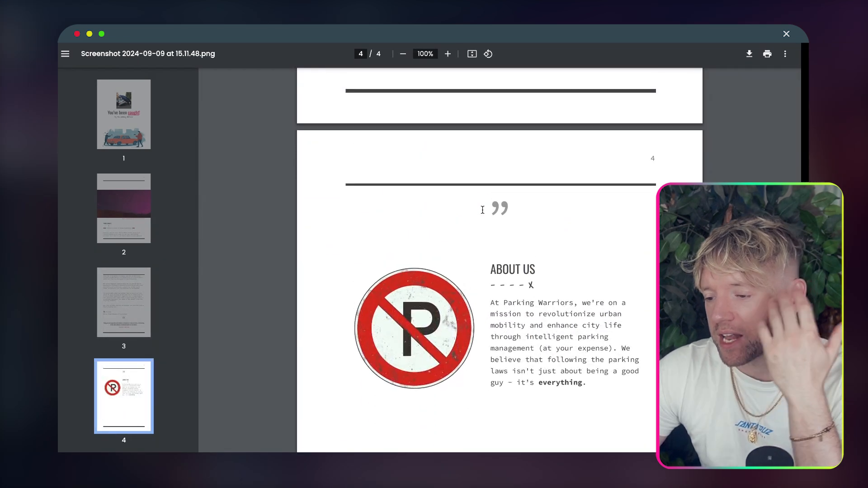
scroll(483, 209, "up", 10)
scroll(483, 209, "down", 3)
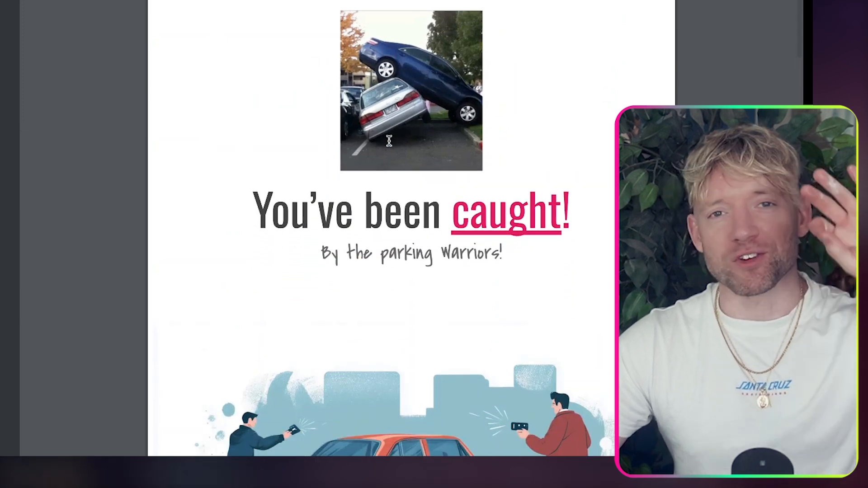
scroll(389, 141, "down", 20)
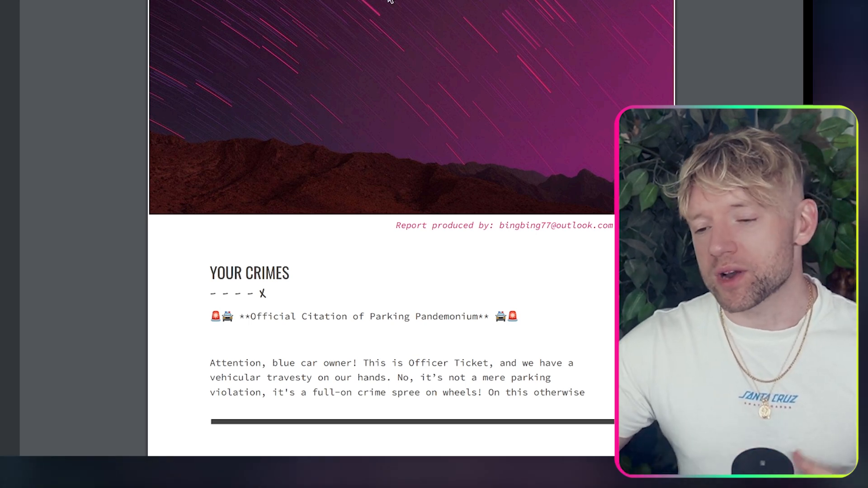
scroll(389, 1, "up", 15)
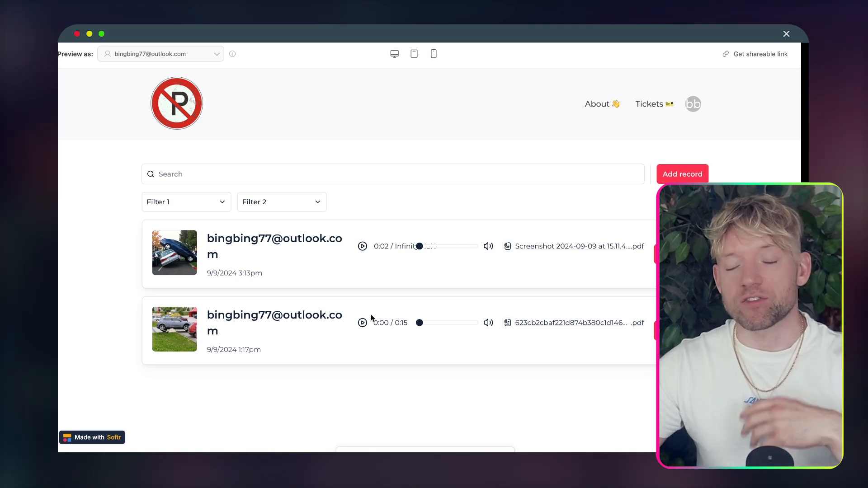
Step: Scroll the Softr preview past the tickets list to the Record, Upload and Take Photo form
scroll(371, 314, "down", 3)
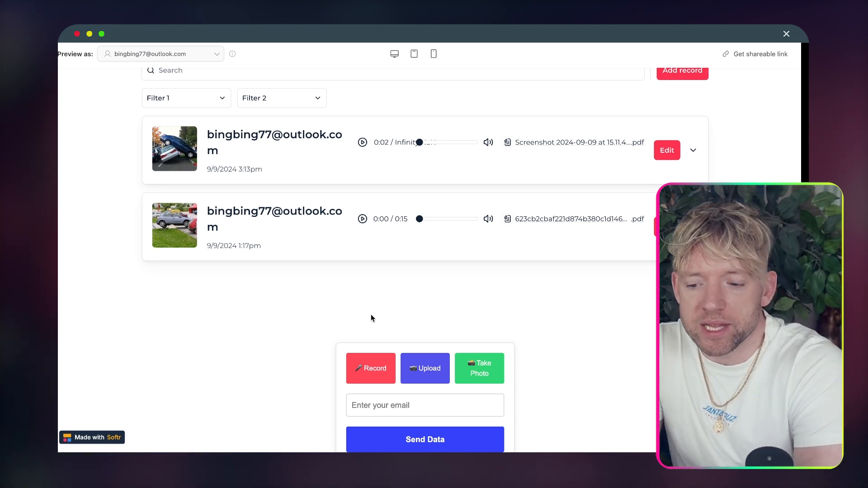
scroll(399, 242, "down", 1)
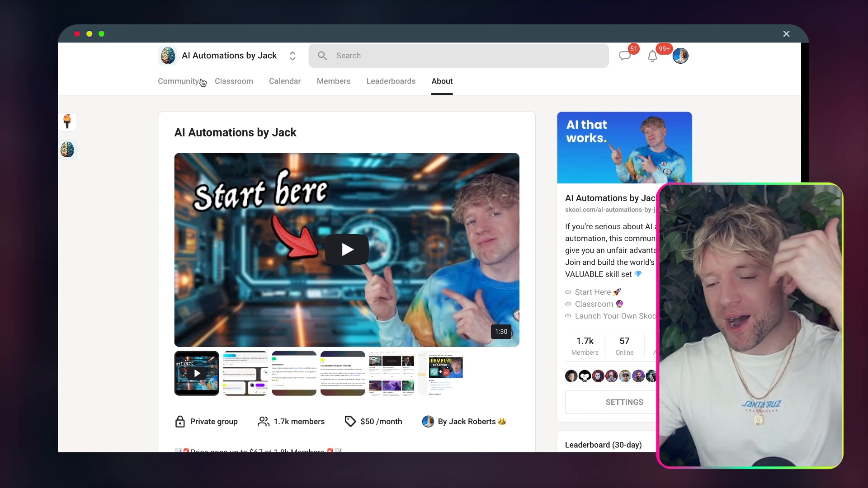
Step: Go from the Skool community feed to the Classroom and scroll its course cards
left_click(183, 83)
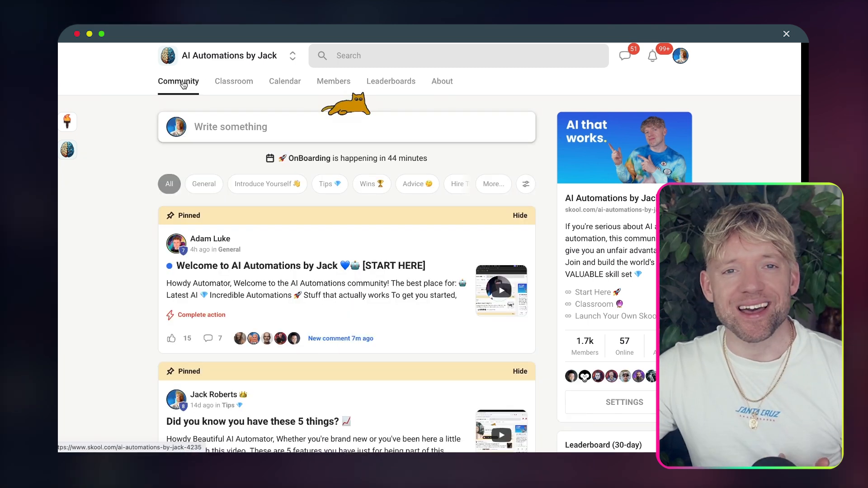
left_click(235, 82)
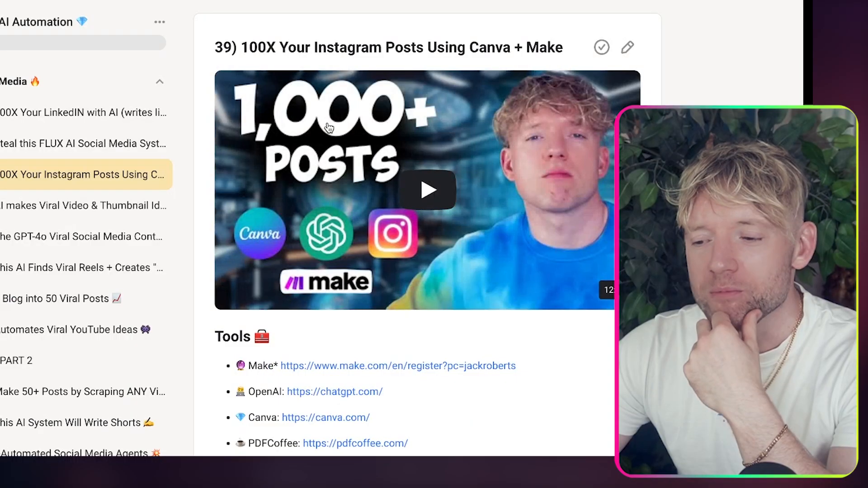
scroll(329, 128, "down", 2)
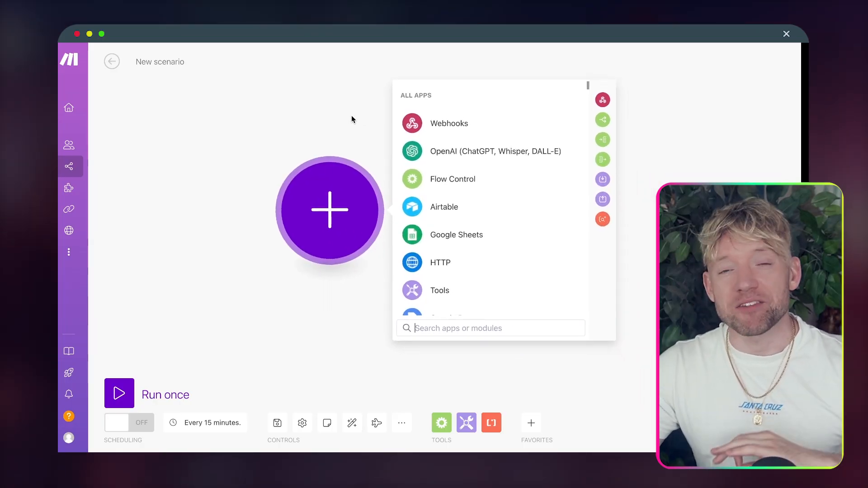
Step: Import the Parking Against Humanity blueprint file into the blank Make scenario
left_click(402, 423)
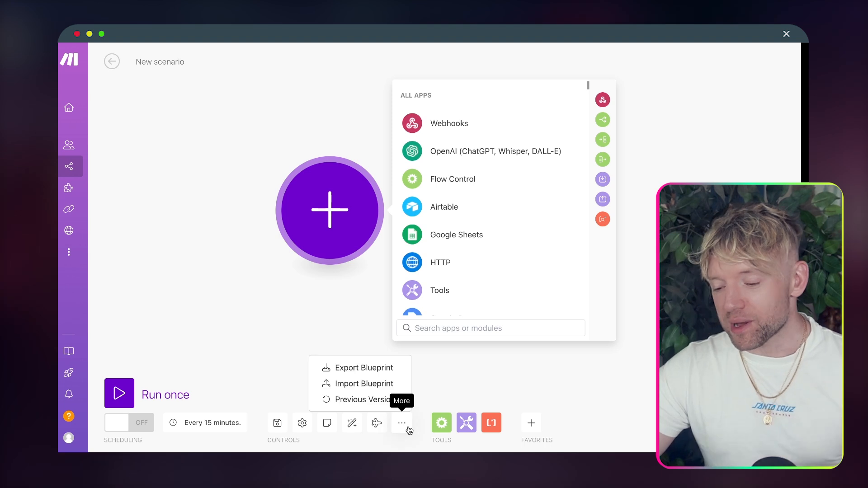
left_click(376, 386)
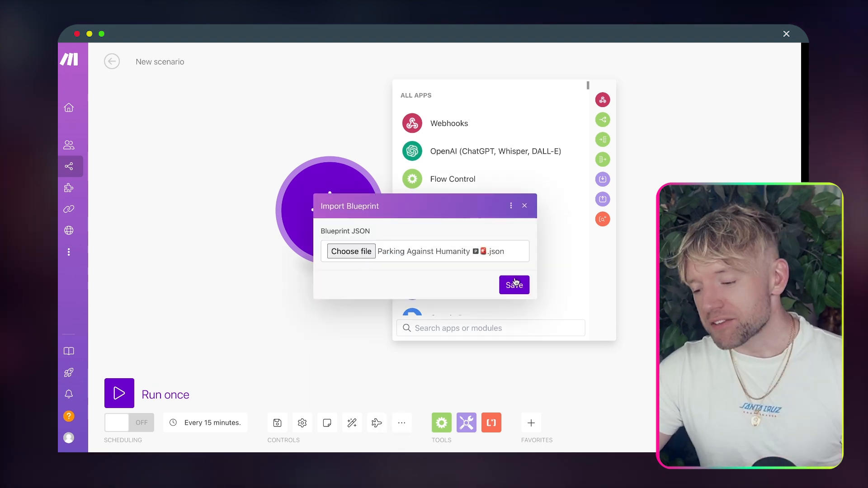
left_click(514, 285)
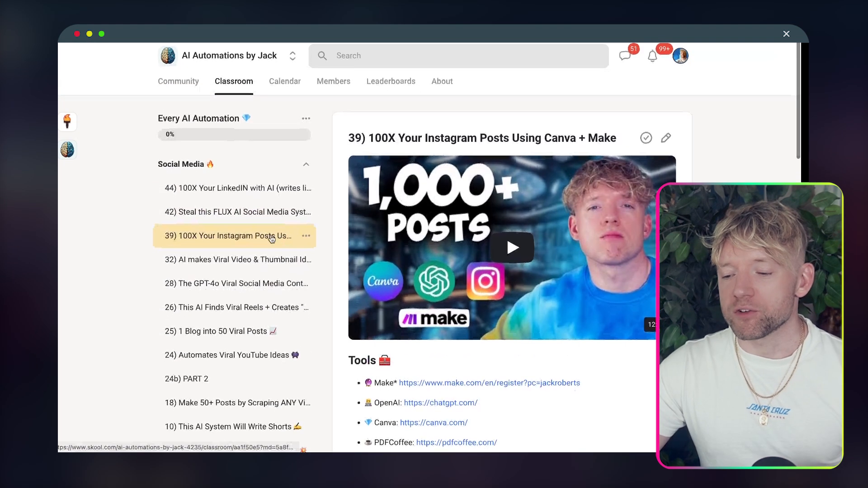
Step: In Skool's Every AI Automation course, open lesson 35, the Google Review automation
left_click(234, 167)
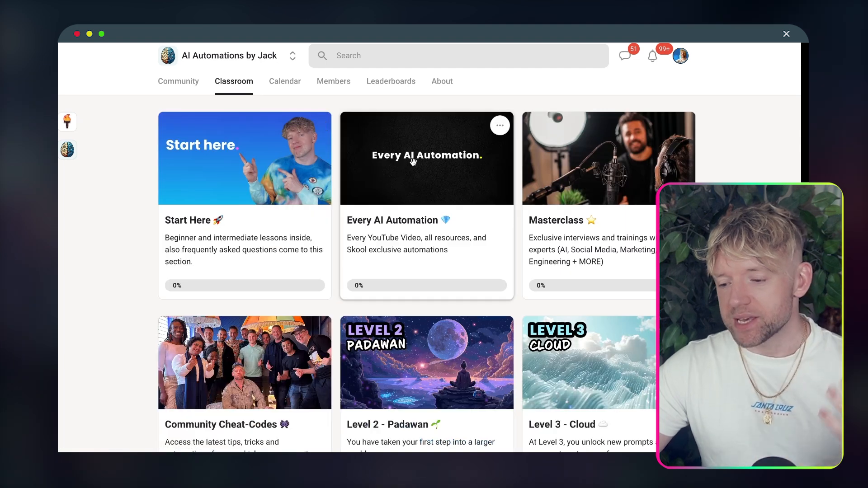
left_click(413, 162)
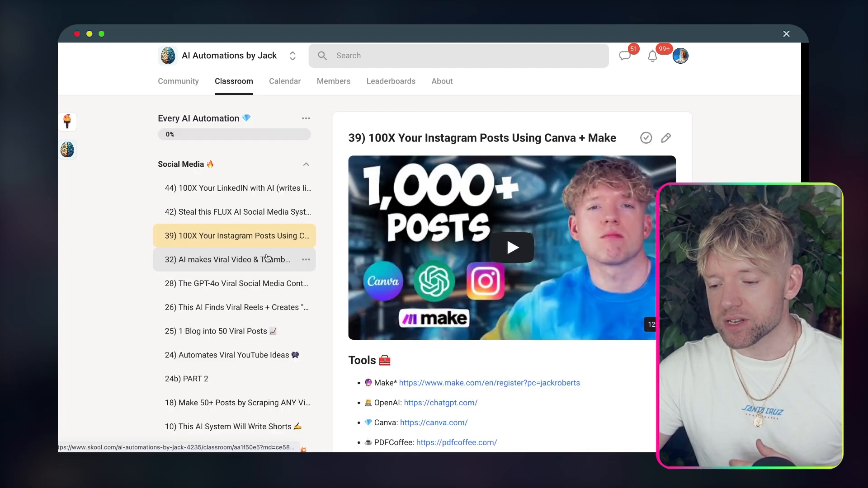
scroll(268, 258, "down", 5)
scroll(254, 255, "down", 2)
left_click(296, 276)
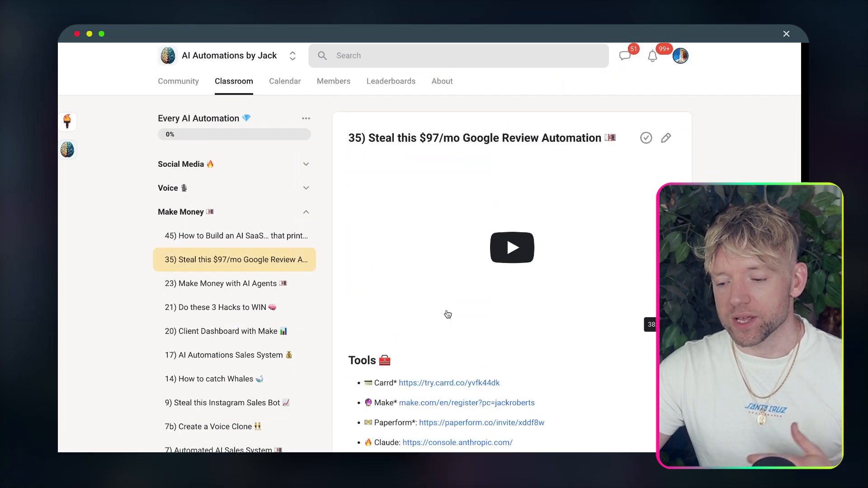
scroll(447, 312, "down", 10)
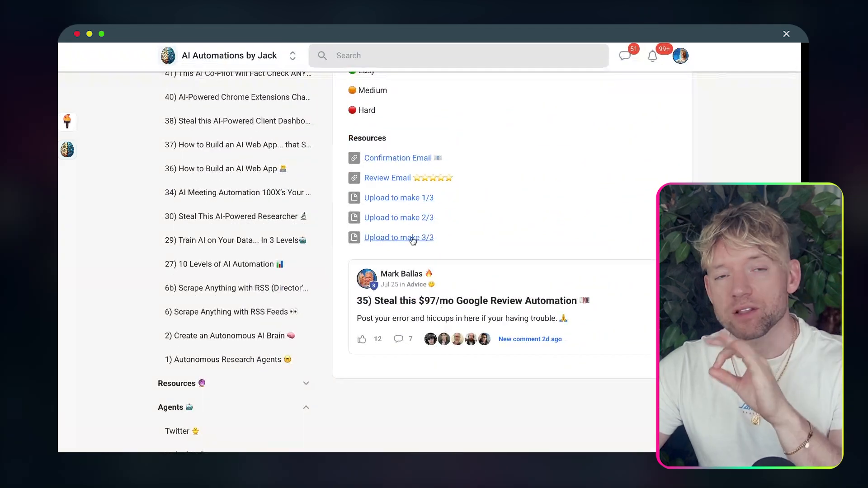
scroll(409, 207, "up", 10)
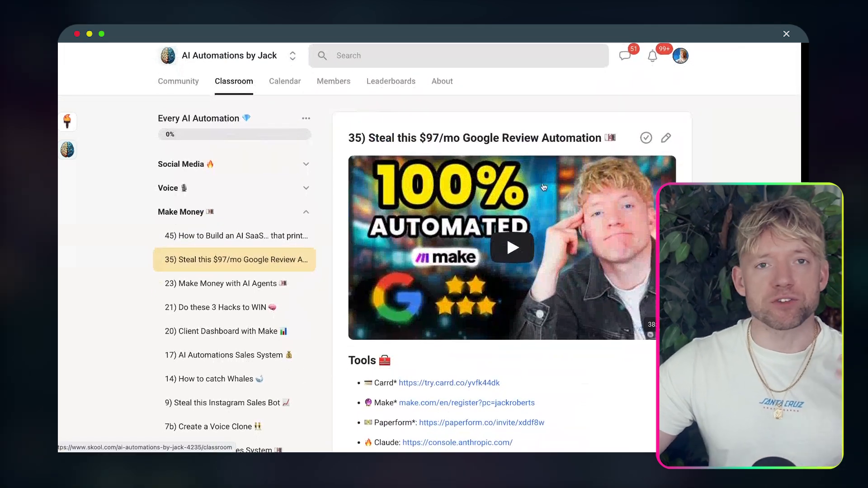
Step: Return to the courses overview, then box-select the Make scenario's module chain
left_click(244, 86)
scroll(621, 256, "down", 3)
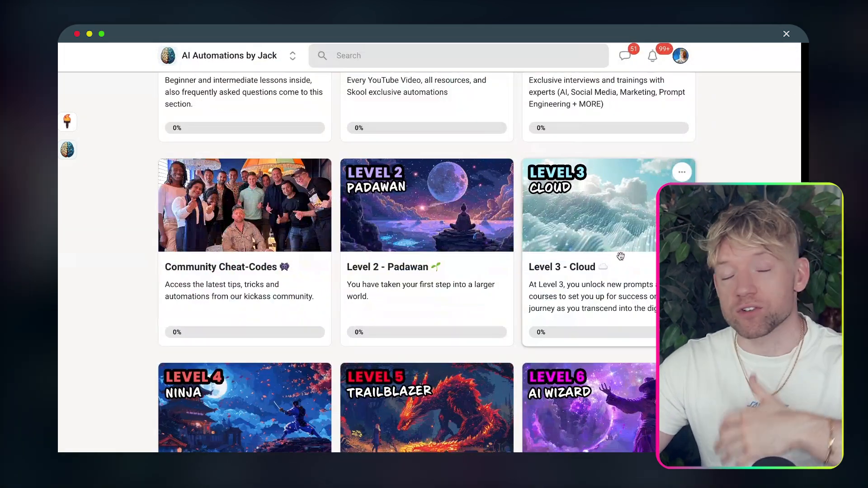
scroll(620, 256, "down", 6)
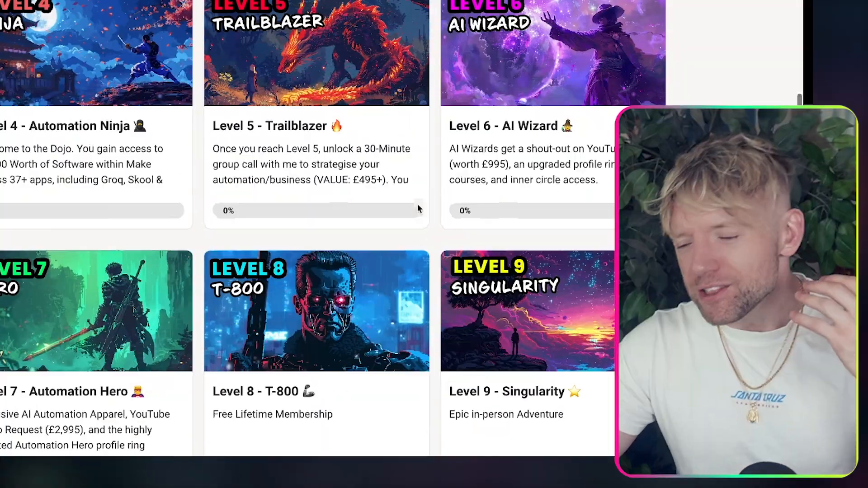
scroll(504, 259, "up", 8)
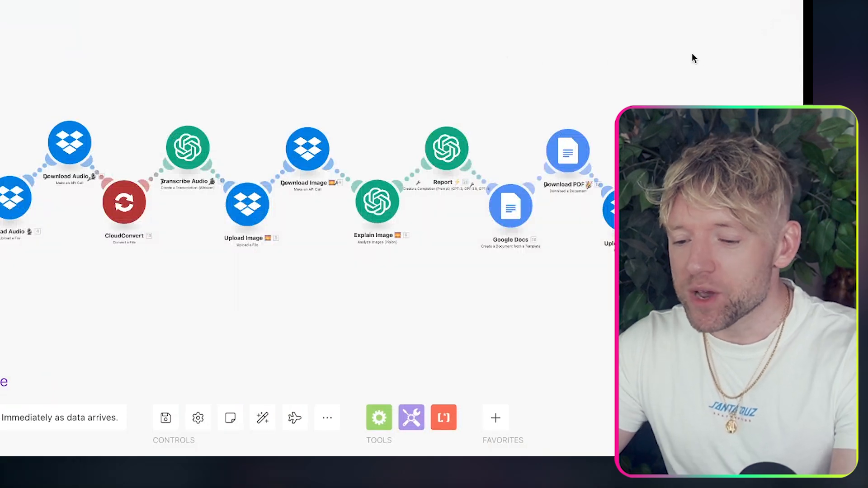
left_click_drag(752, 38, 1, 260)
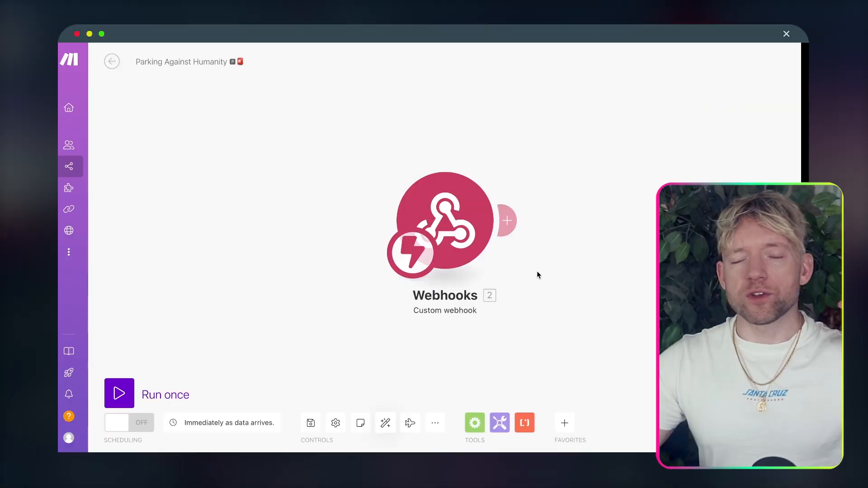
Step: Delete the Webhooks module and retitle the scenario 'Parking Ninjas (BTG)'
right_click(316, 206)
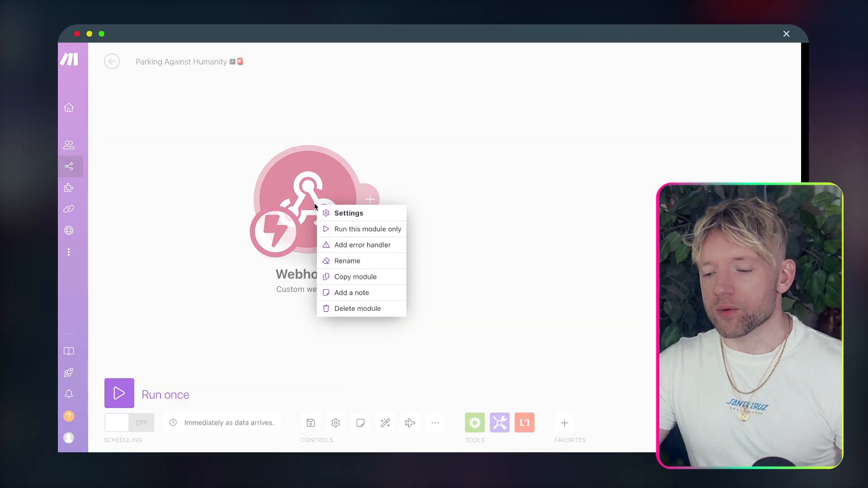
left_click(354, 309)
left_click(191, 58)
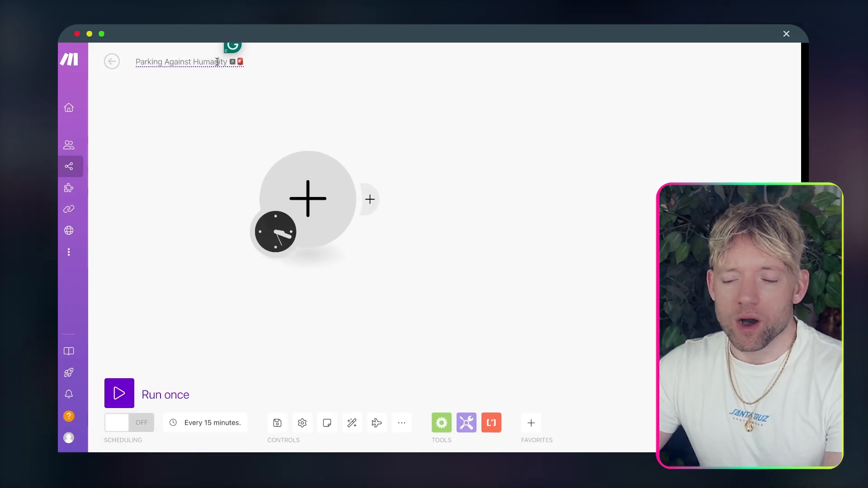
double_click(183, 61)
key("BackSpace")
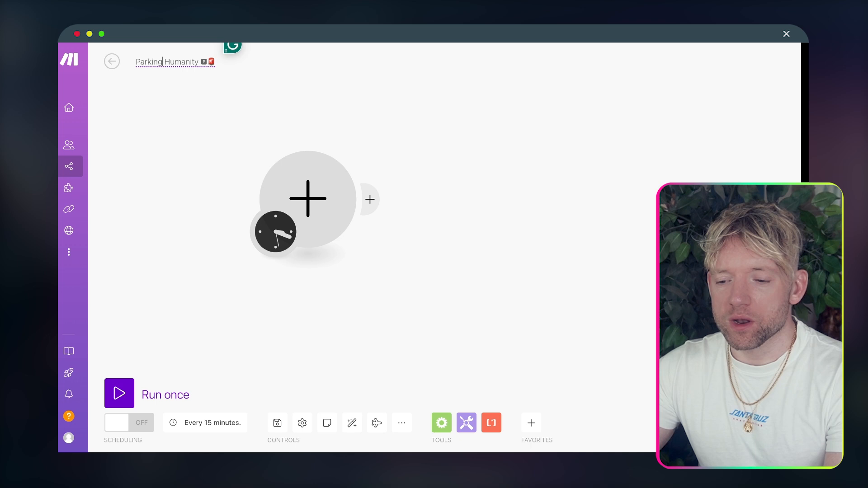
type("Ninja")
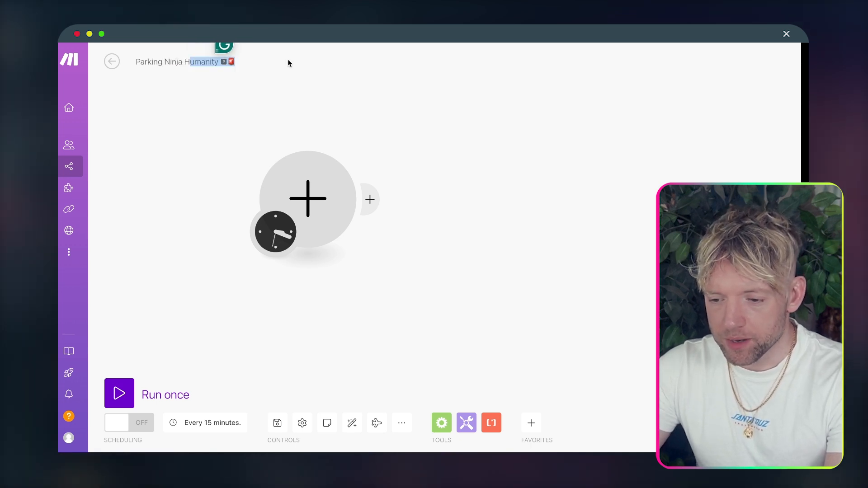
key("BackSpace")
key("BackSpace")
key("BackSpace")
type("s (BT")
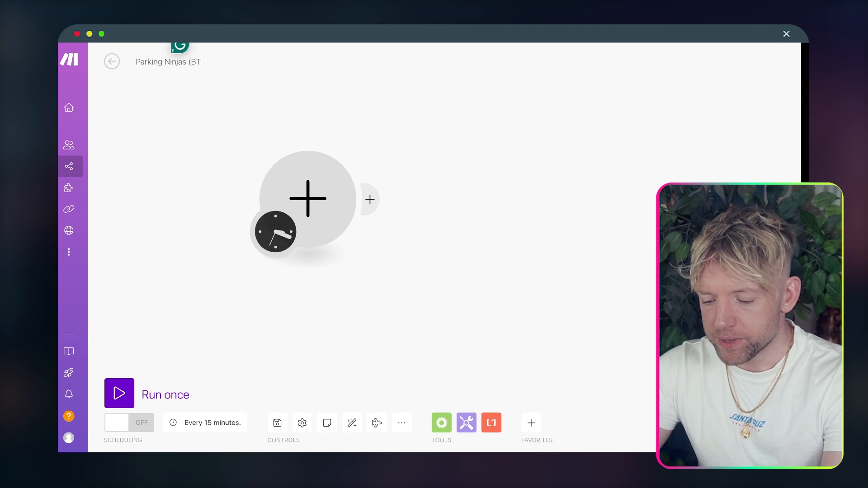
type("G_")
key("BackSpace")
type(")")
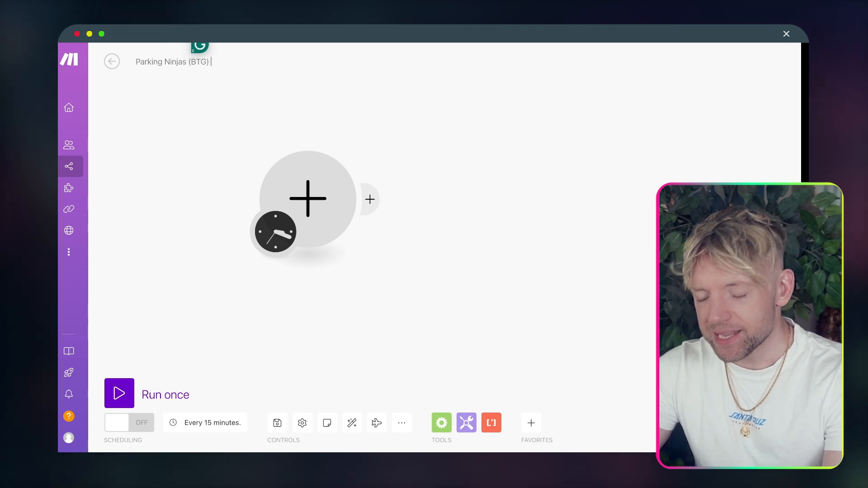
Step: Append a ninja emoji to the title and shift the empty trigger module left
key("ctrl+super+space")
type("NINJA")
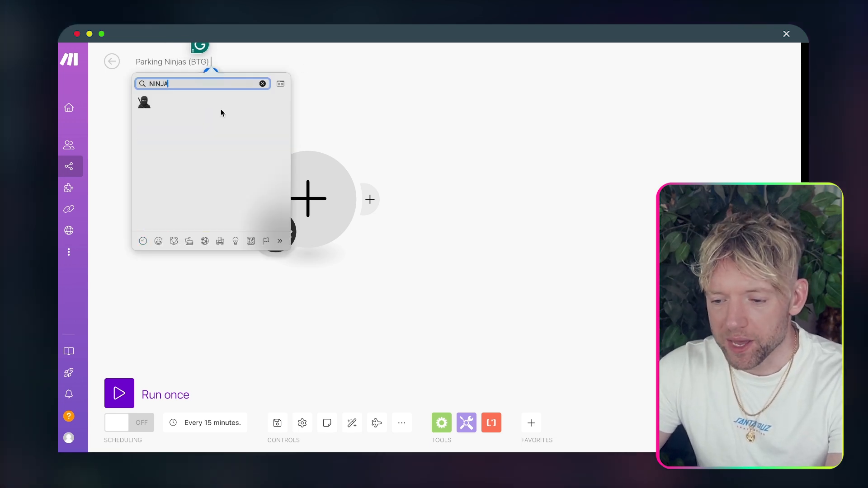
key("Return")
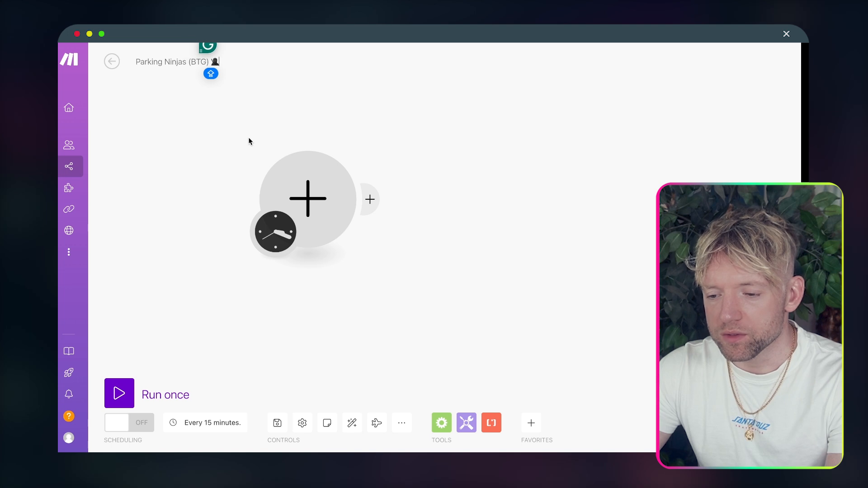
left_click_drag(321, 205, 289, 201)
Step: Make the empty trigger module a Webhooks Custom webhook
left_click(289, 201)
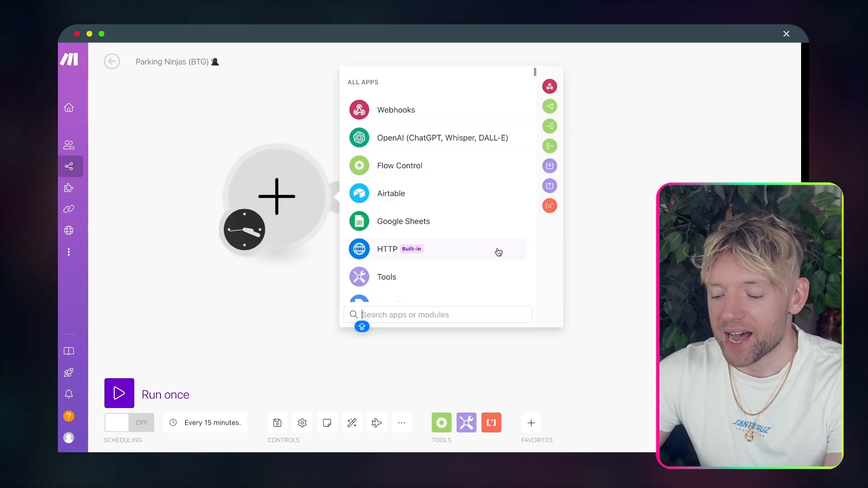
left_click(506, 109)
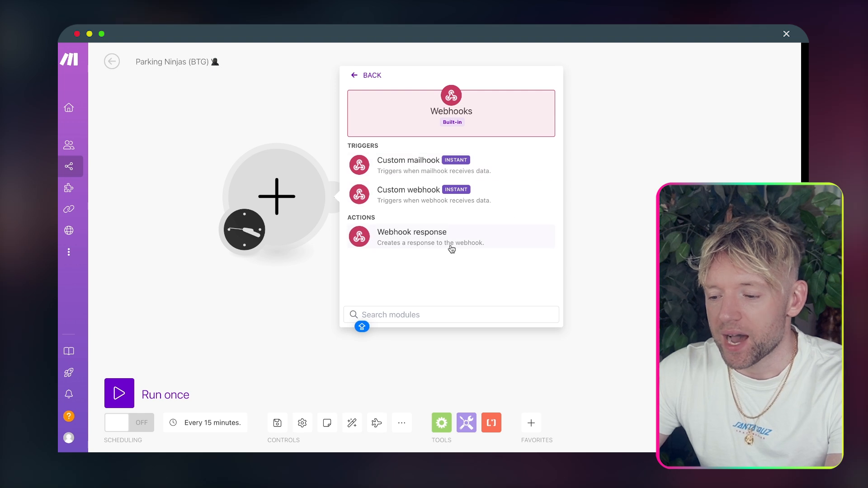
left_click(415, 198)
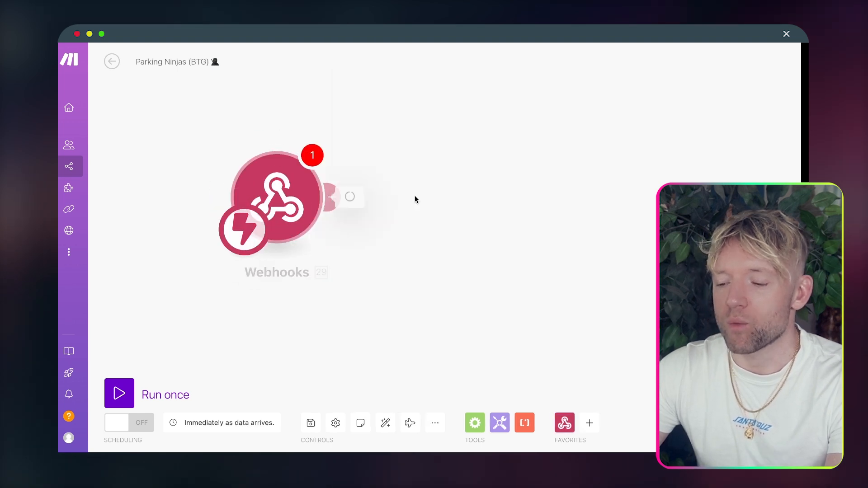
Step: Create a webhook named Parking Ninjas (BTG) from the copied title and select its URL
left_click(188, 61)
key("ctrl+c")
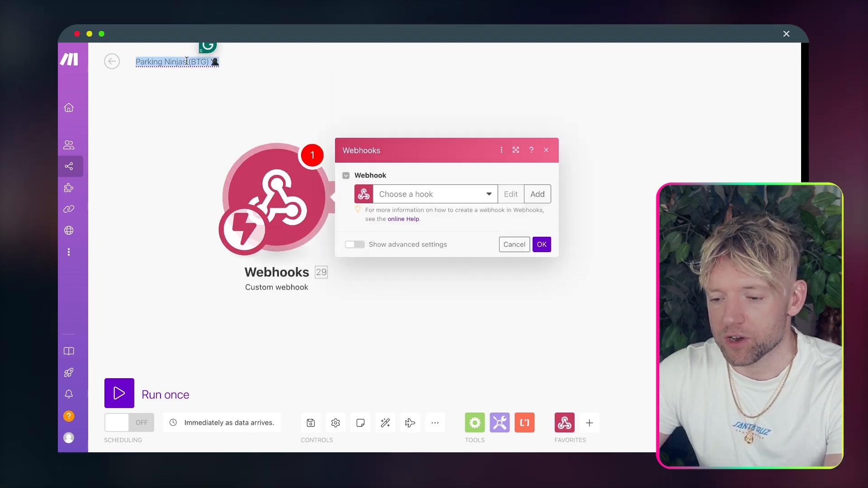
left_click(536, 194)
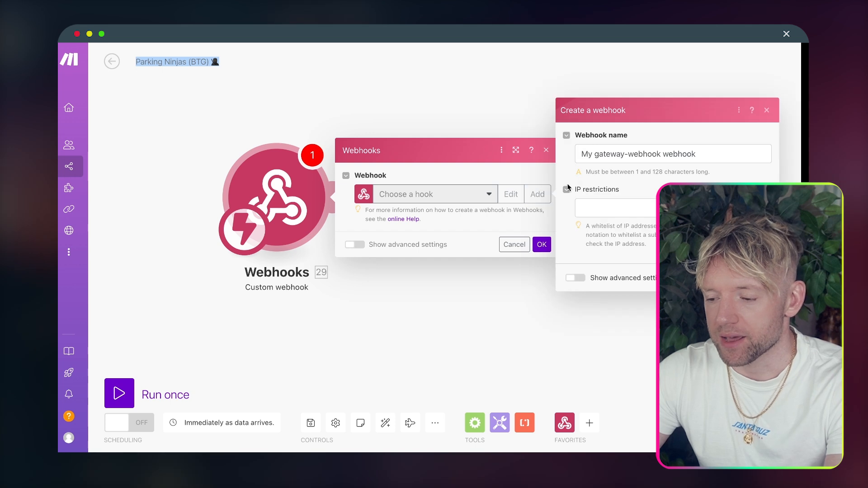
triple_click(610, 162)
key("ctrl+v")
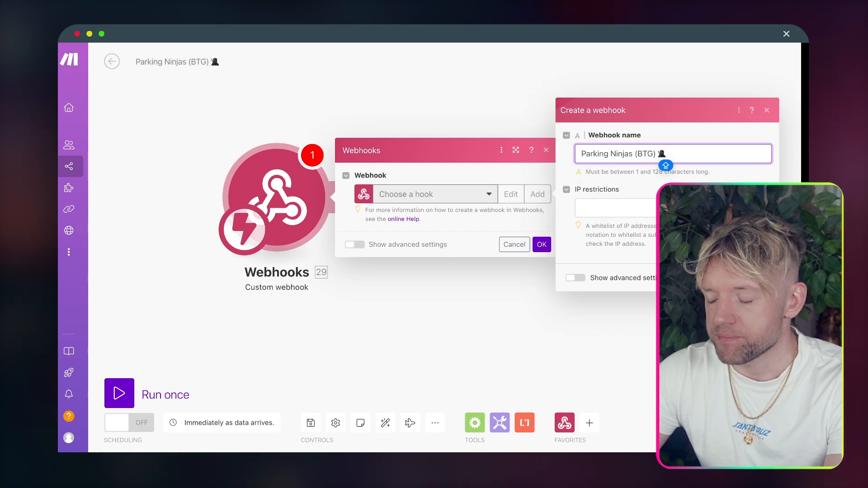
key("Return")
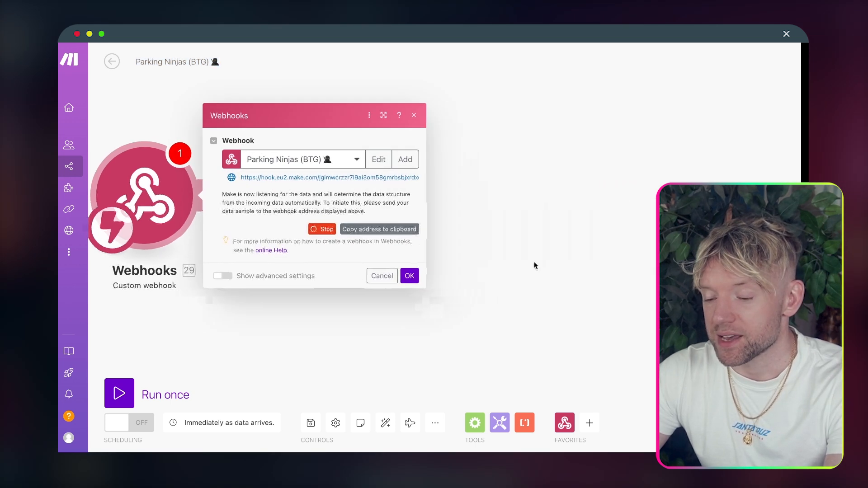
triple_click(288, 176)
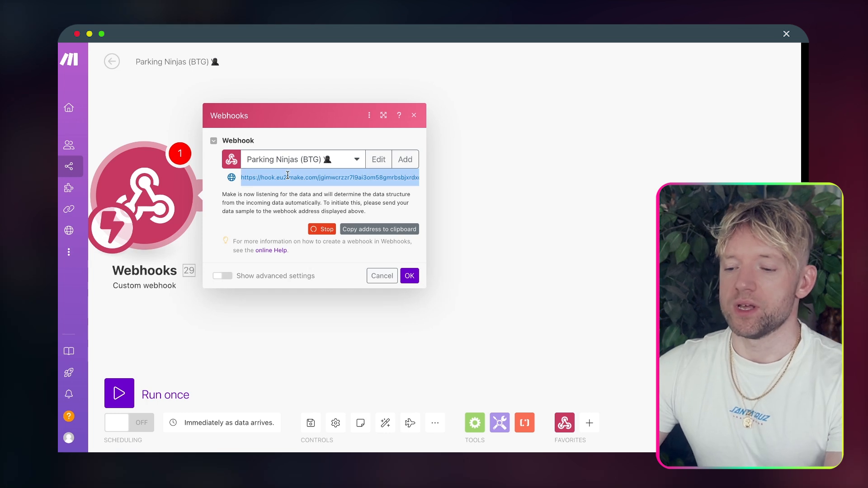
triple_click(287, 175)
left_click(287, 175)
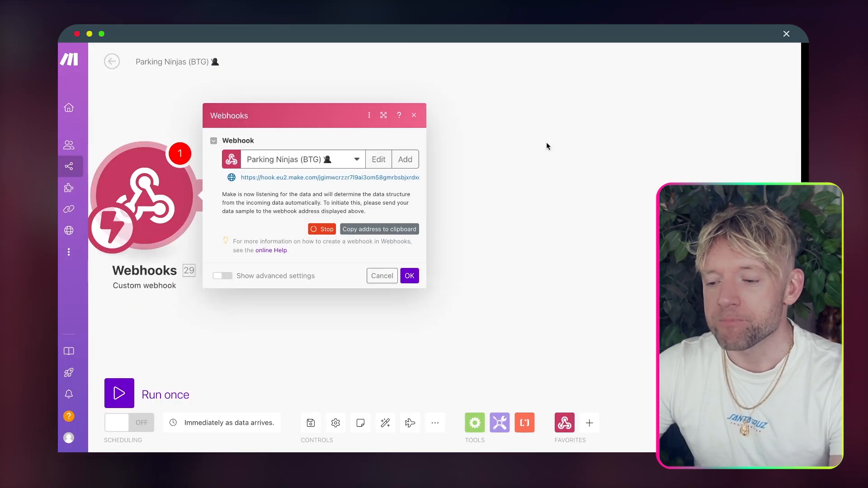
Step: Delete the Front-end card's purple logo and centre the multicolour squares logo
left_click_drag(547, 146, 651, 129)
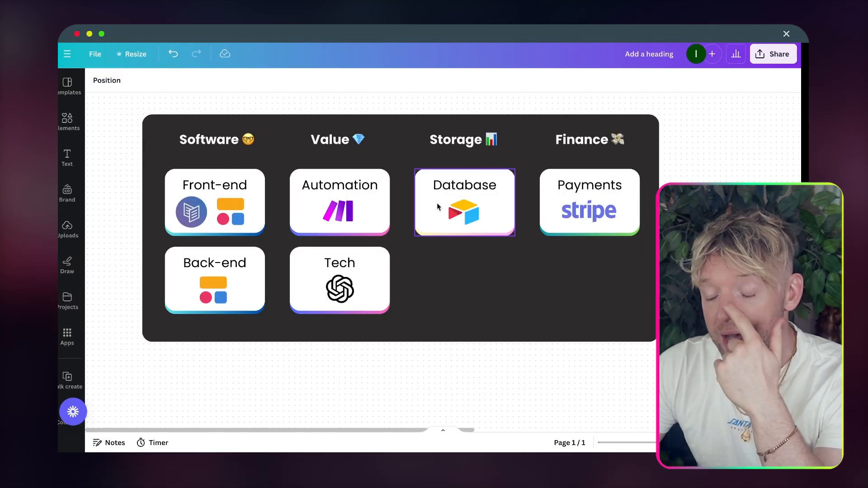
left_click(191, 216)
key("Delete")
left_click(228, 218)
left_click_drag(228, 218, 211, 218)
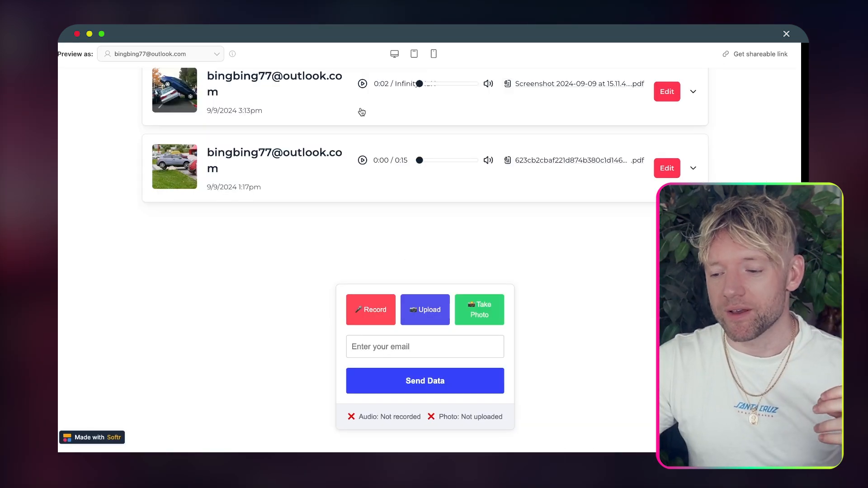
Step: Select the Database and Automation card logos, then pan Make's scenario toward the Webhooks trigger
scroll(401, 284, "up", 4)
scroll(400, 283, "down", 5)
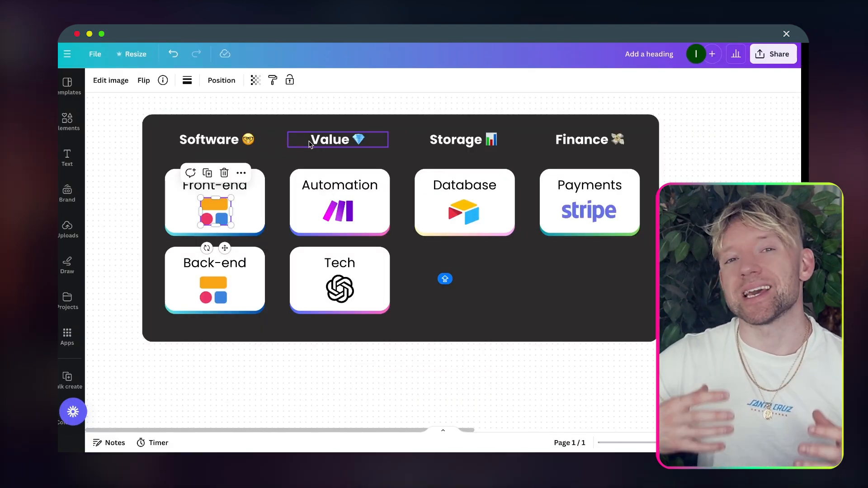
left_click(464, 211)
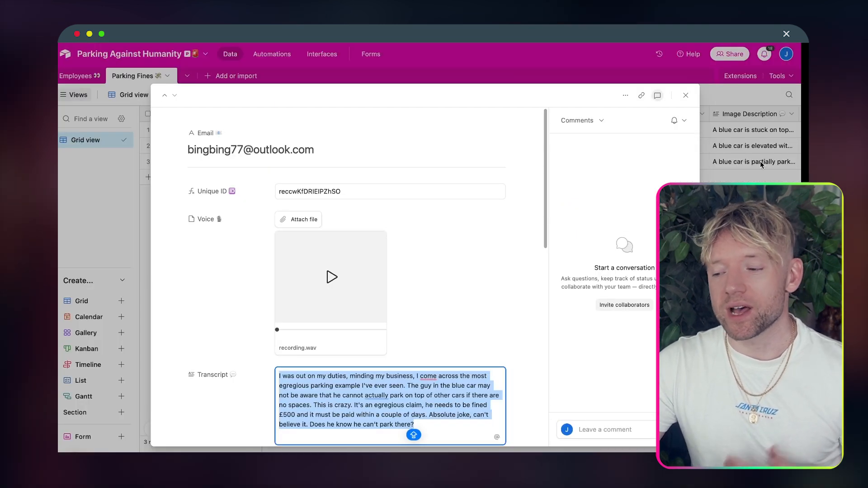
key("Escape")
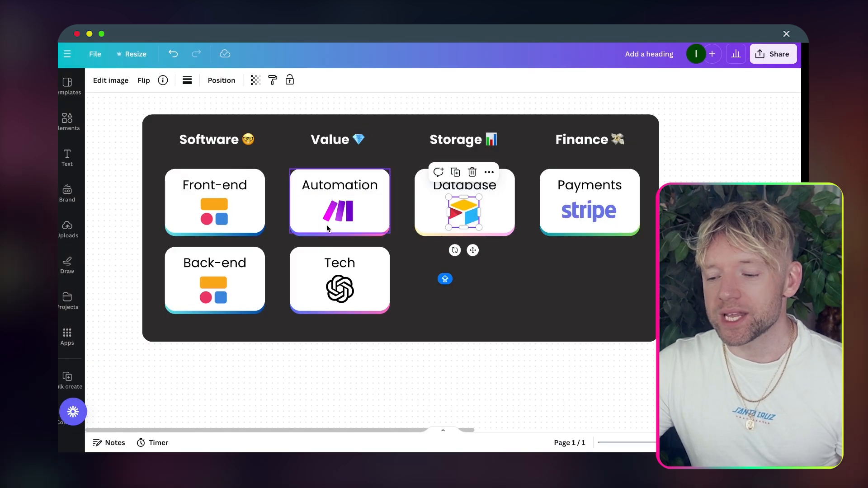
left_click(337, 213)
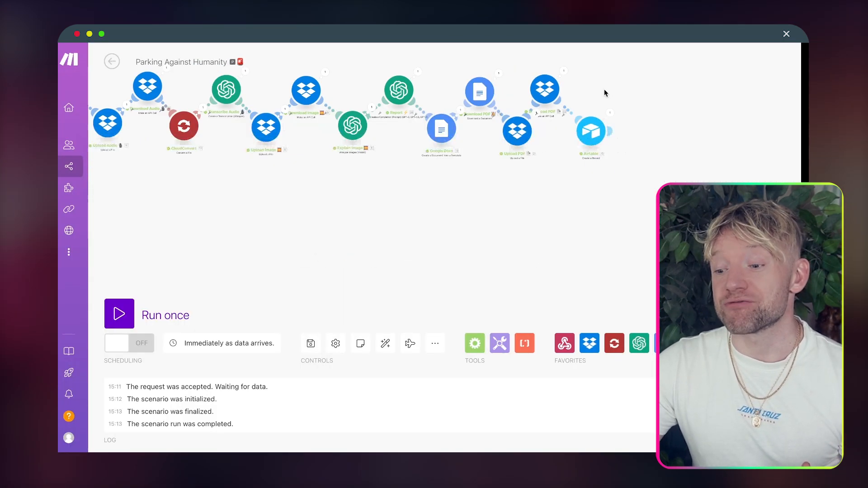
left_click_drag(605, 93, 657, 92)
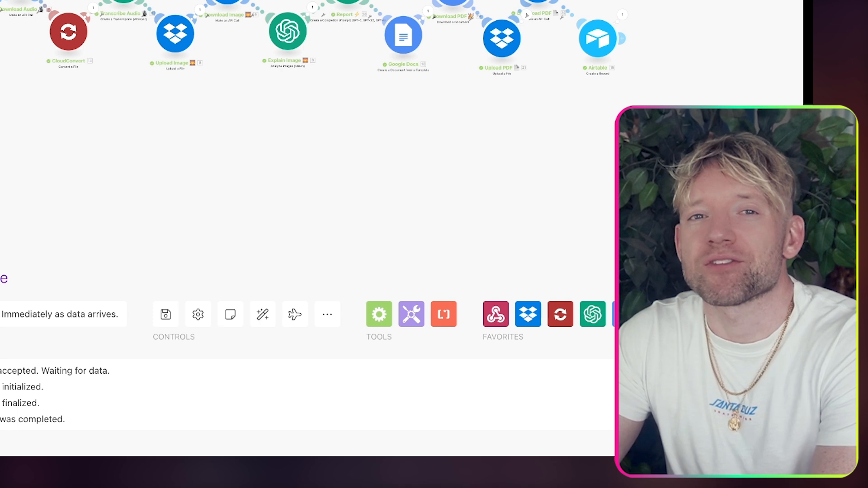
Step: Pan along the Parking Against Humanity chain to the Airtable module and back to the start
left_click_drag(271, 182, 343, 228)
left_click_drag(169, 91, 225, 122)
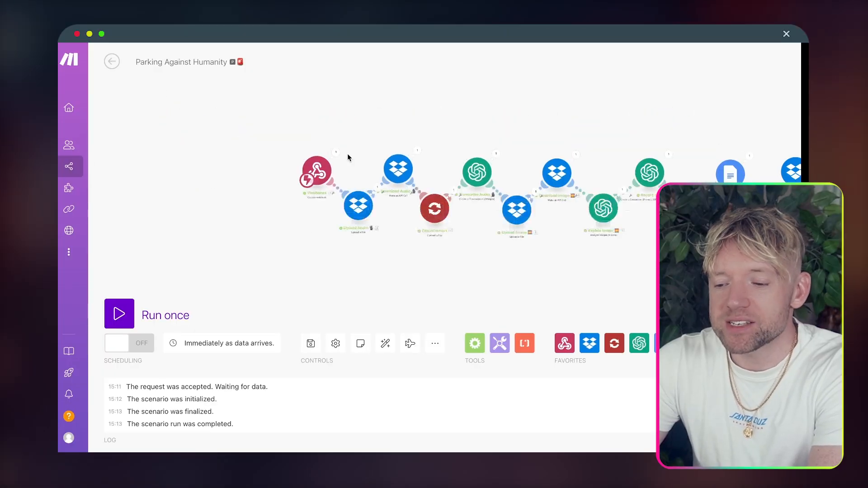
left_click_drag(278, 108, 161, 99)
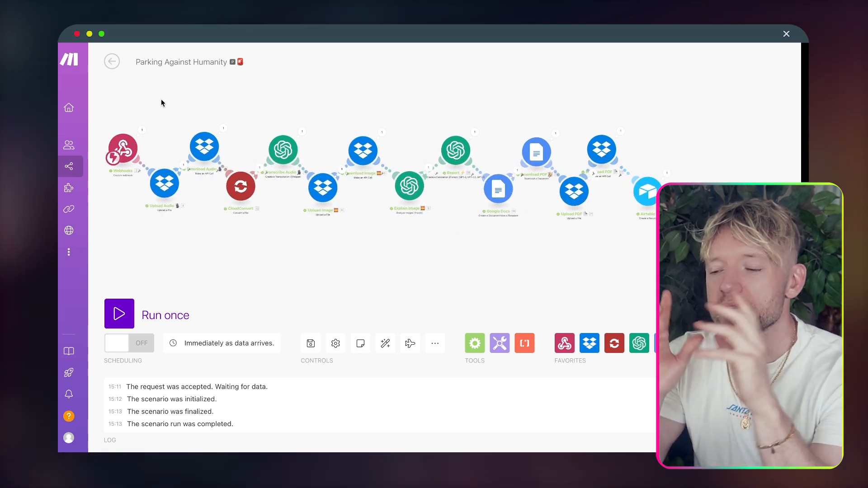
left_click_drag(276, 91, 352, 91)
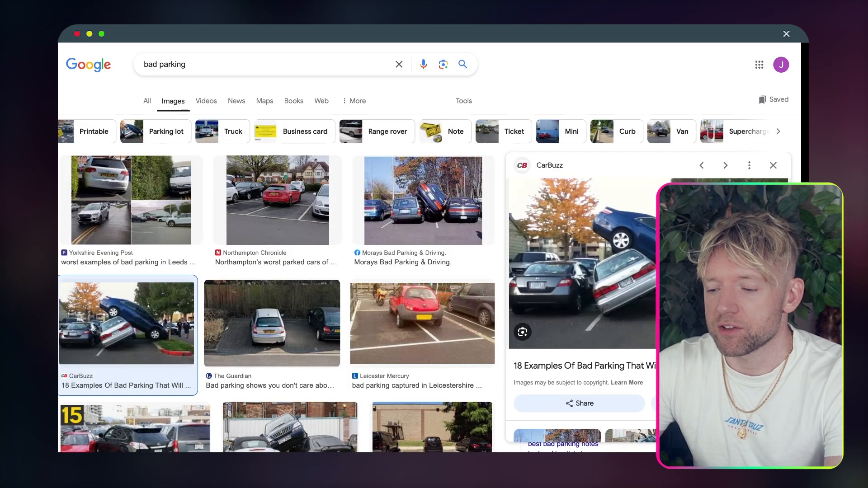
Step: Go to Airtable and start a new base from scratch
key("super+l")
key("super+a")
type("AIR")
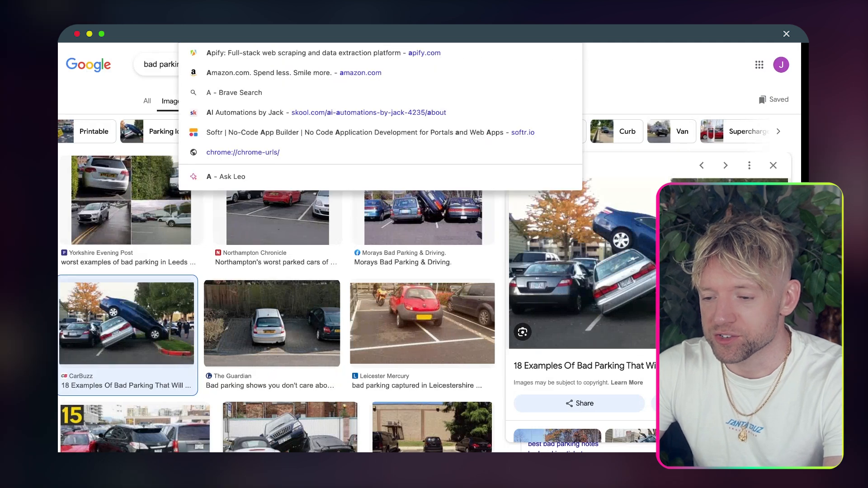
key("Return")
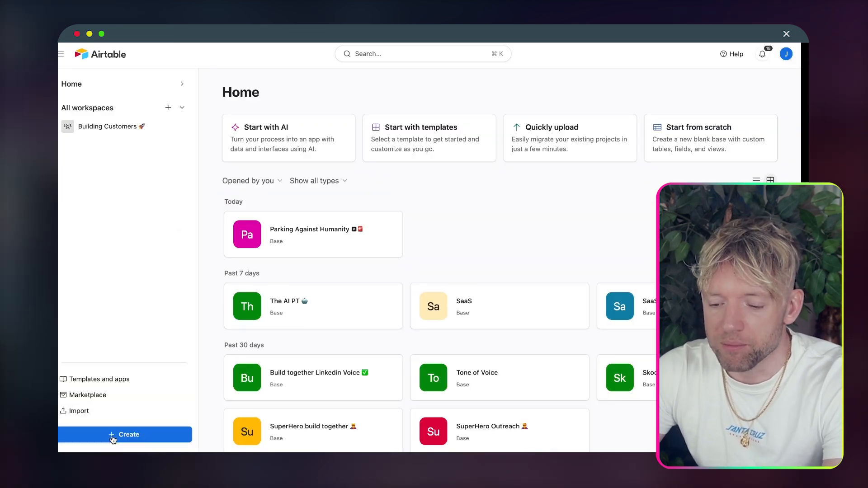
left_click(79, 435)
left_click(502, 257)
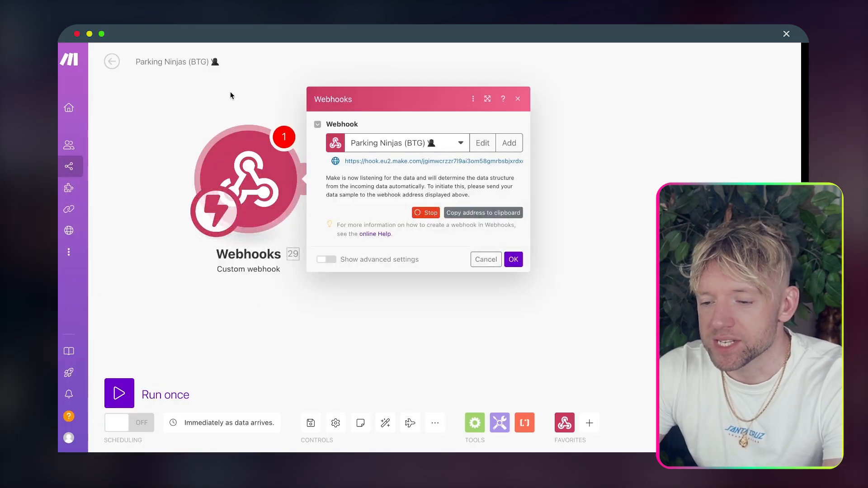
Step: In Make, close the webhook settings, delete the empty placeholder module, and copy the scenario name
left_click(197, 52)
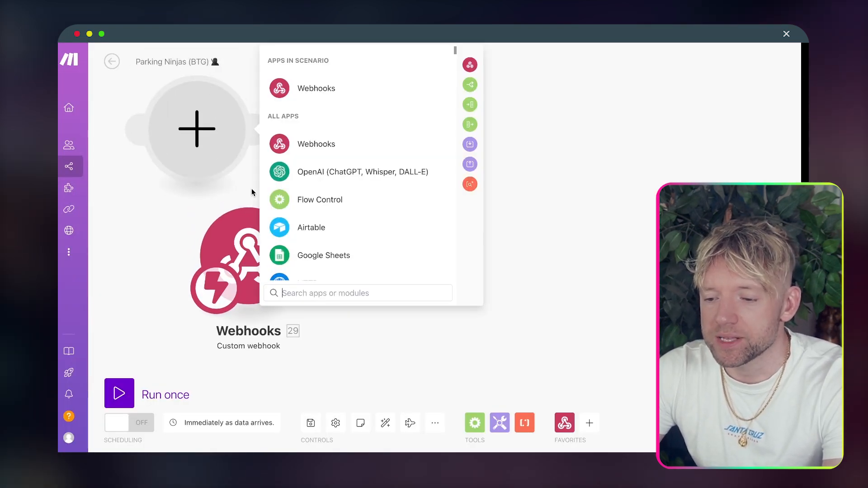
left_click(189, 188)
right_click(203, 124)
left_click(244, 149)
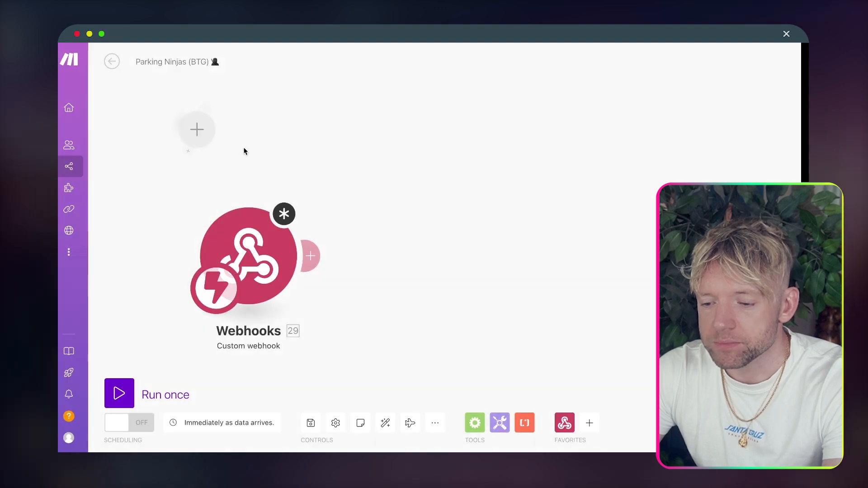
left_click(189, 57)
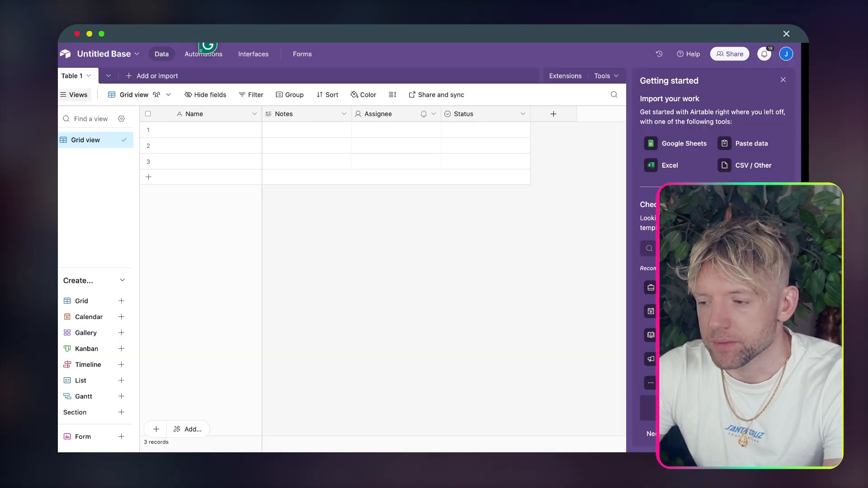
Step: Name the new base Parking Ninjas (BTG), then open the reference base's Employees table
left_click(114, 54)
type("Parking Ninjas (BTG) 🥷")
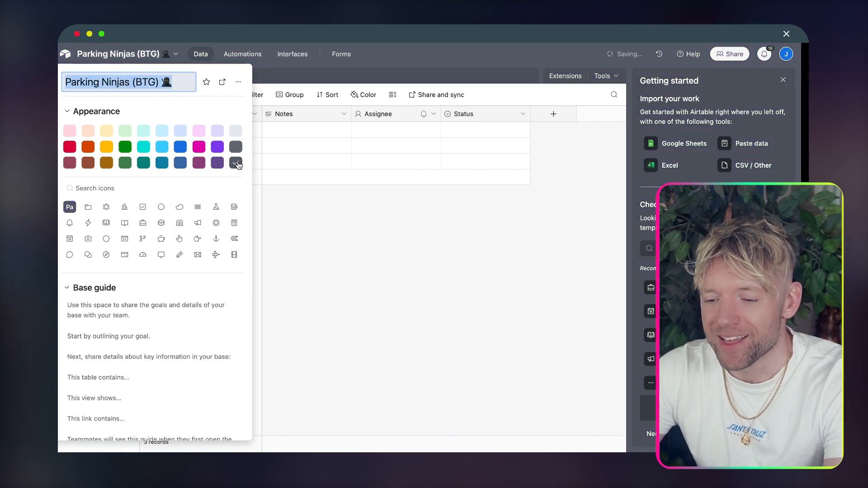
left_click(328, 225)
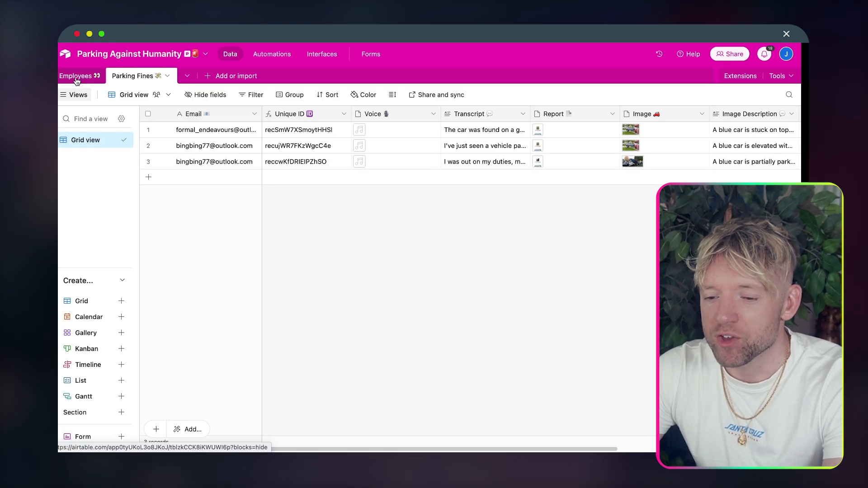
left_click(79, 78)
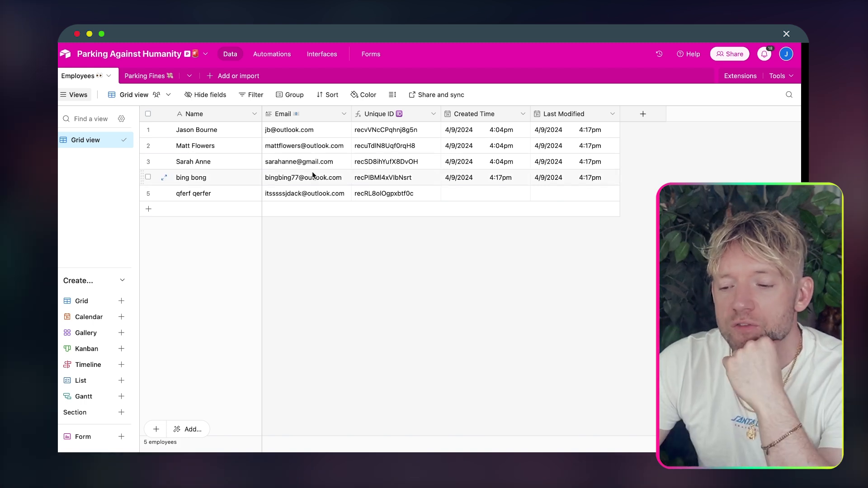
right_click(390, 115)
left_click(398, 133)
left_click(447, 233)
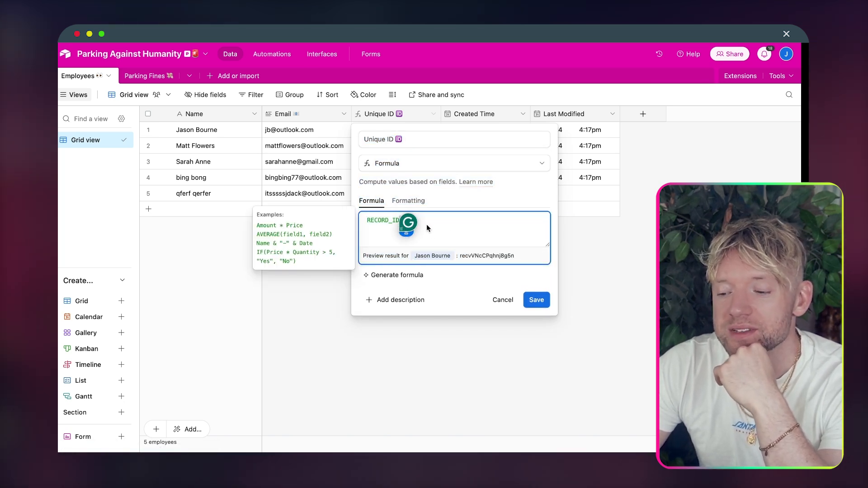
left_click(542, 301)
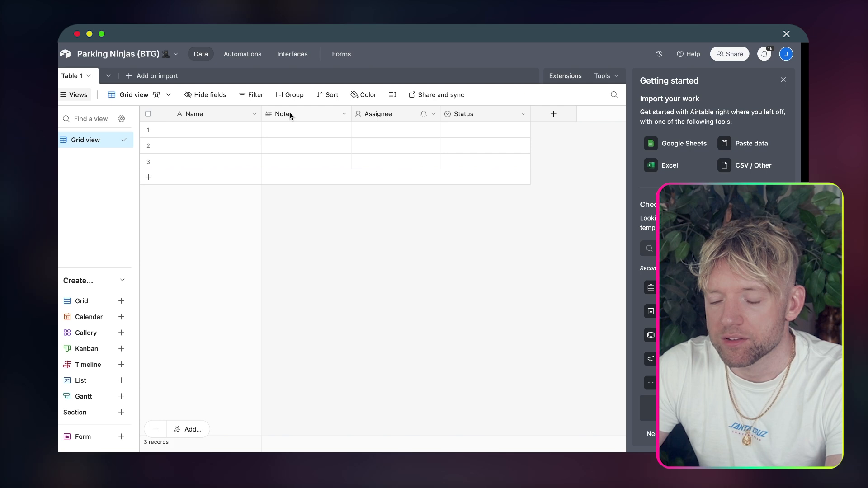
Step: Rename the Notes field to Email
double_click(284, 114)
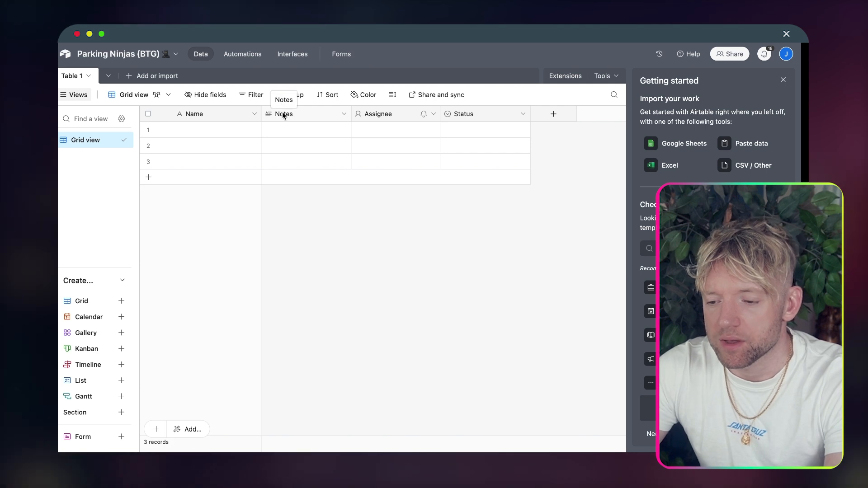
double_click(284, 114)
type("e")
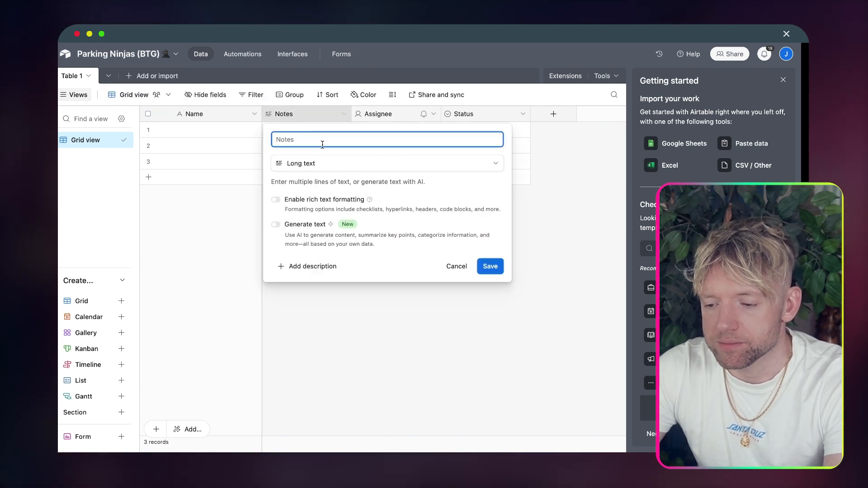
type("Email")
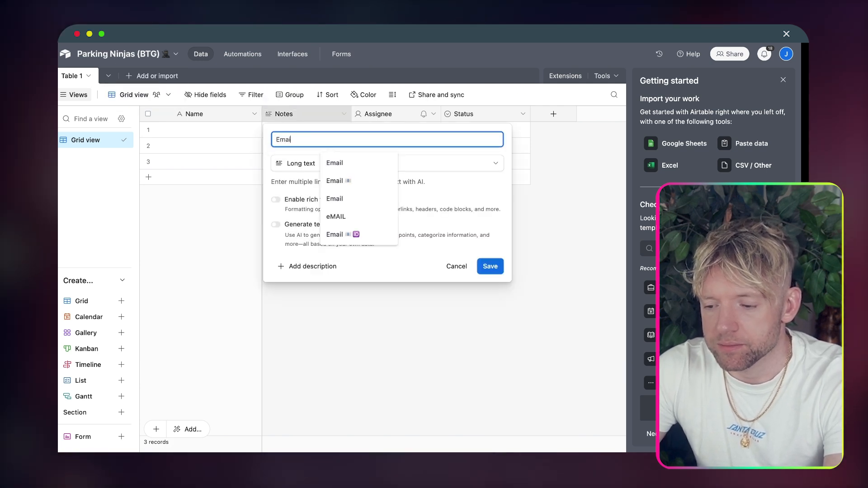
left_click(331, 181)
left_click(488, 267)
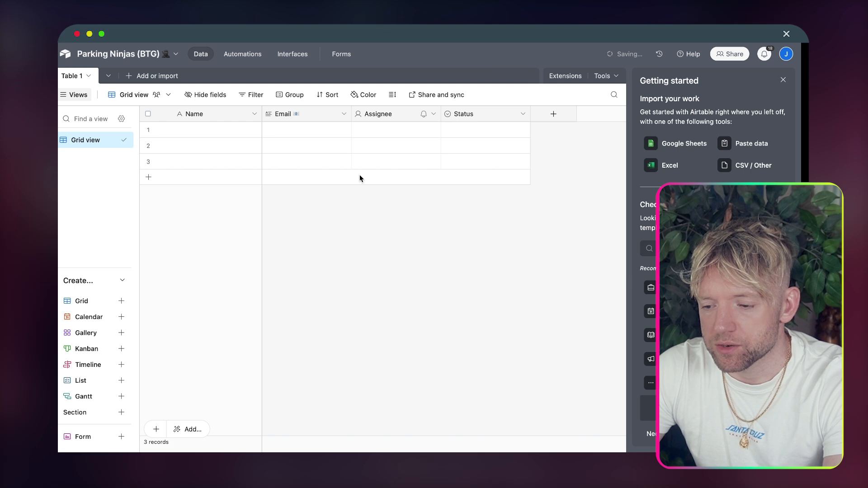
Step: Add a Unique ID formula field using RECORD_ID() to the right of Email
right_click(310, 114)
left_click(318, 195)
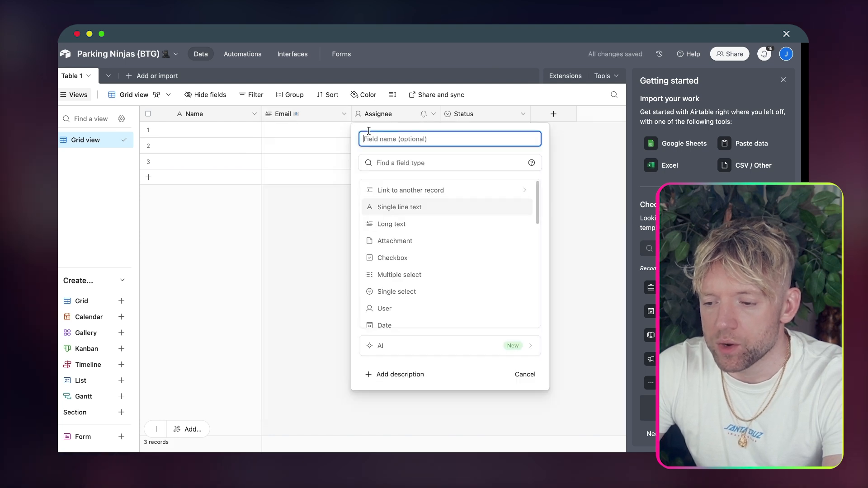
type("Unique")
type(" IS")
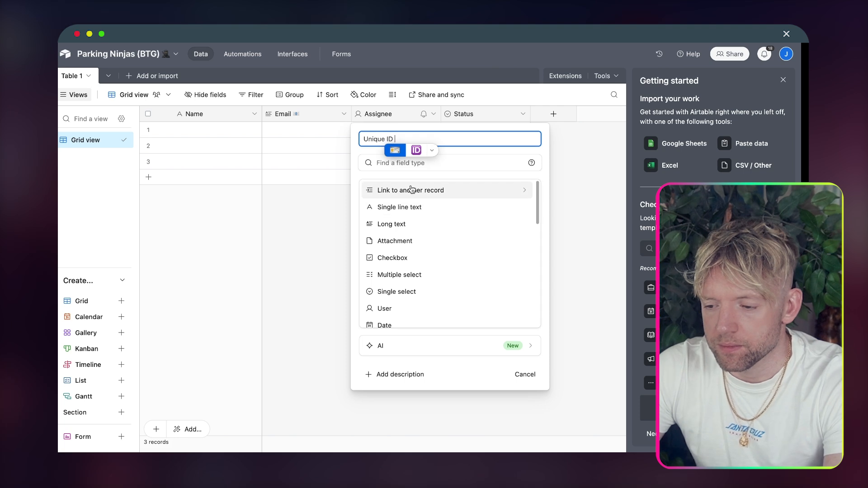
left_click(418, 153)
left_click(409, 163)
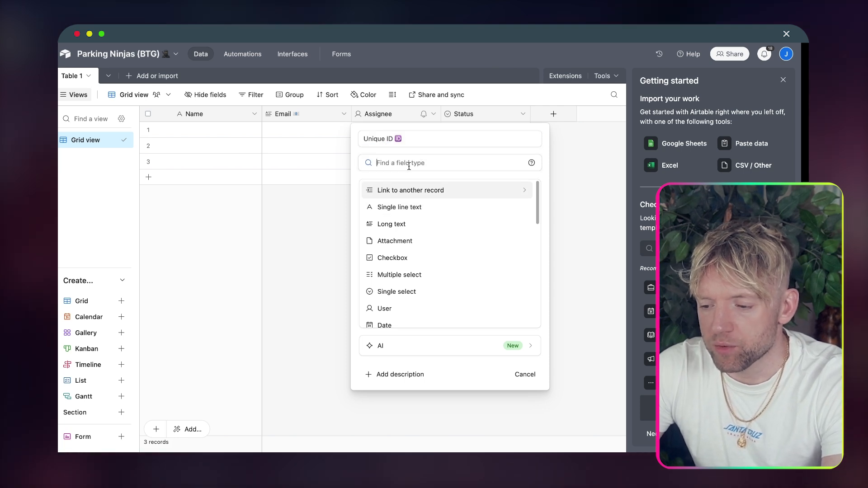
type("FORM")
left_click(394, 199)
left_click(410, 218)
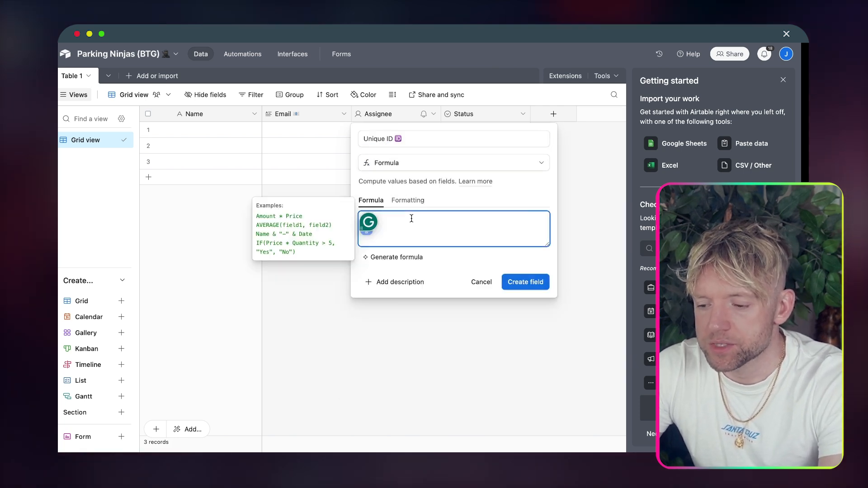
type("RECORD_ID")
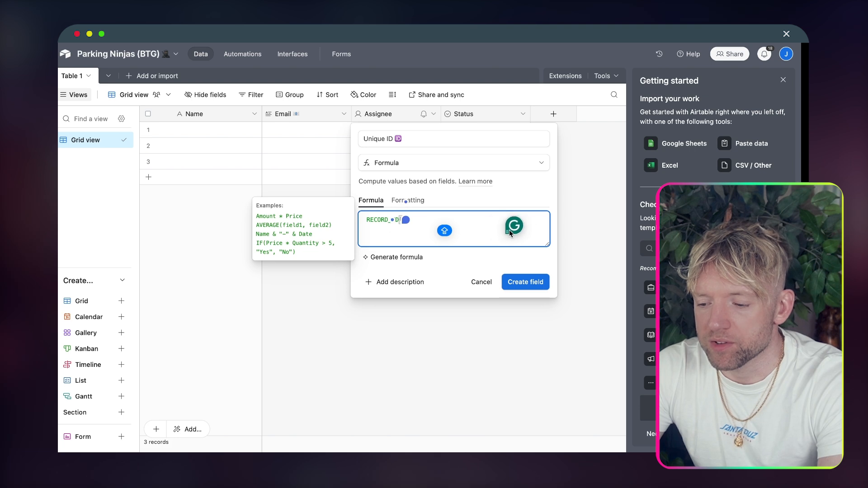
left_click(525, 282)
Step: Convert the Assignee field into a Created time field named Created Time
right_click(468, 116)
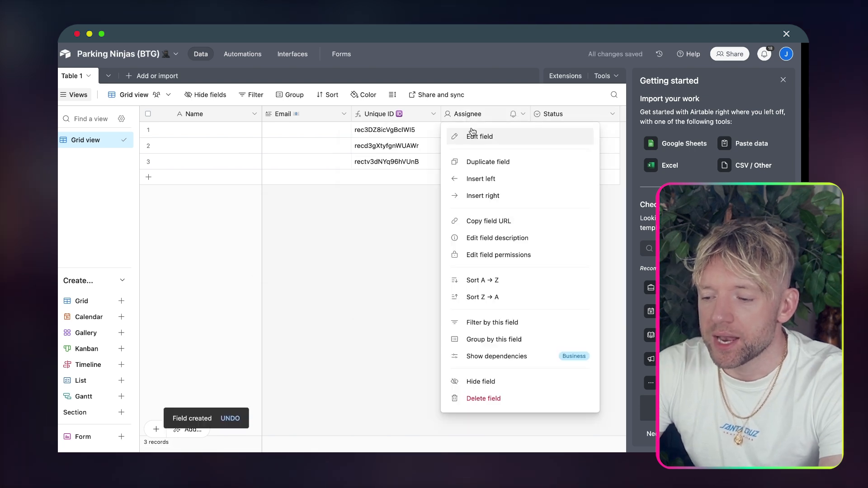
left_click(475, 136)
left_click(300, 167)
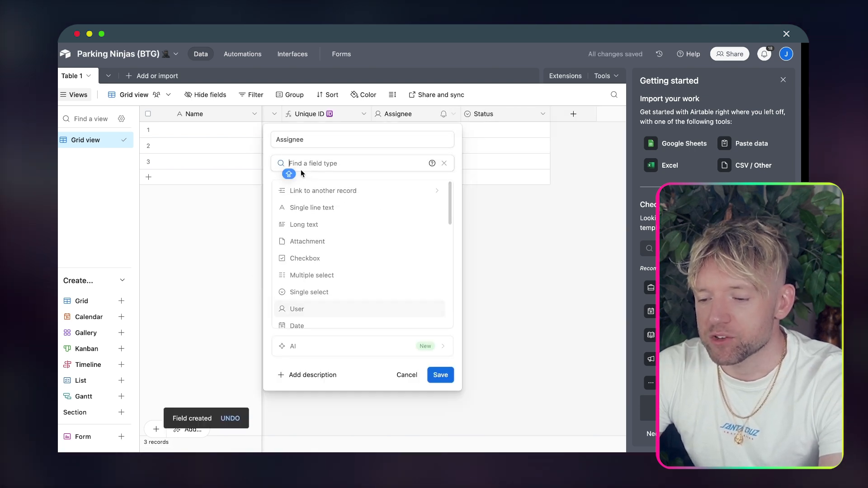
type("CRE")
key("Return")
double_click(326, 140)
type("CRE")
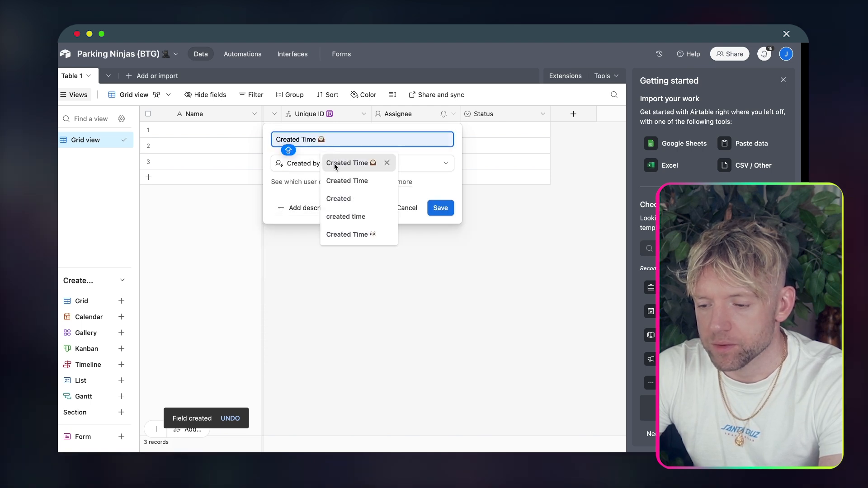
left_click(287, 163)
type("CREA")
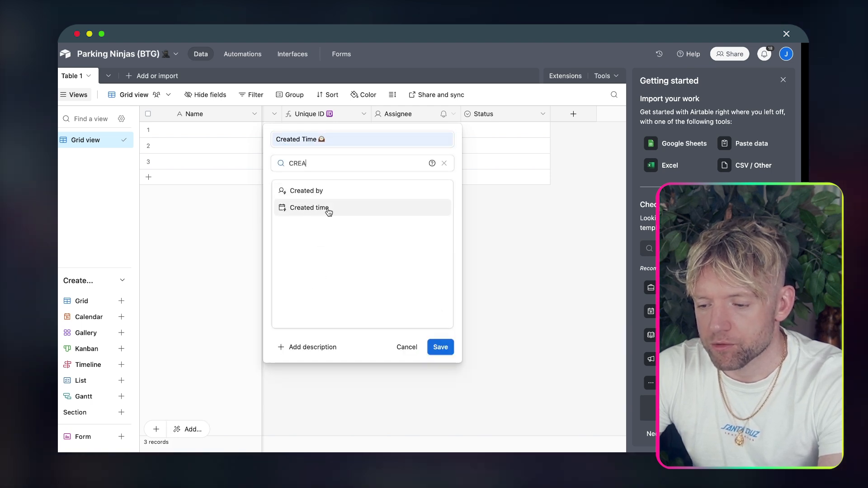
left_click(329, 208)
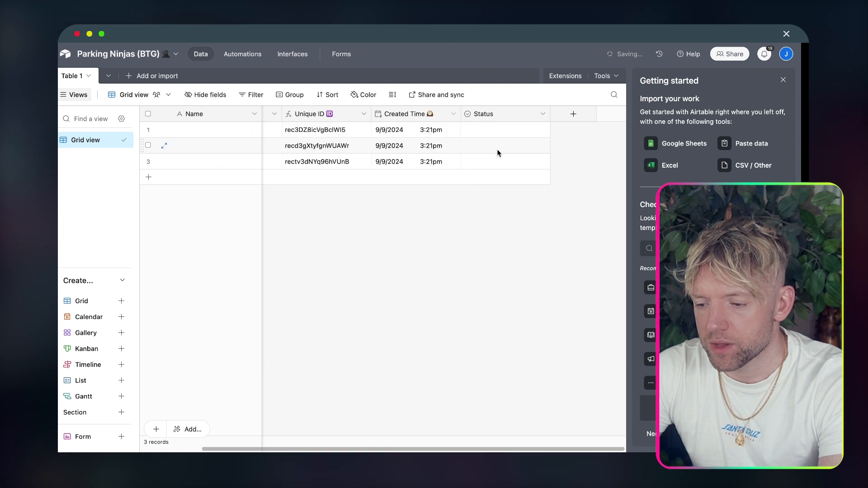
Step: Convert the Status field into a Last modified time field named Last Modified Time
right_click(484, 116)
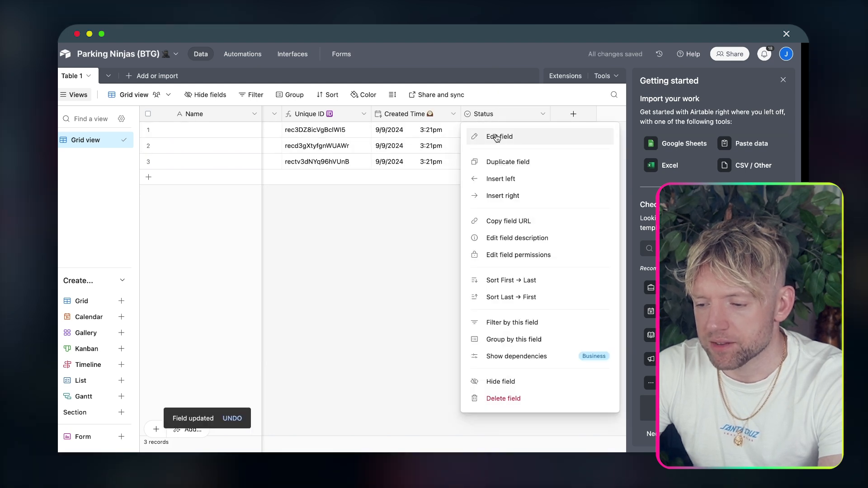
left_click(499, 136)
left_click(334, 164)
type("Last")
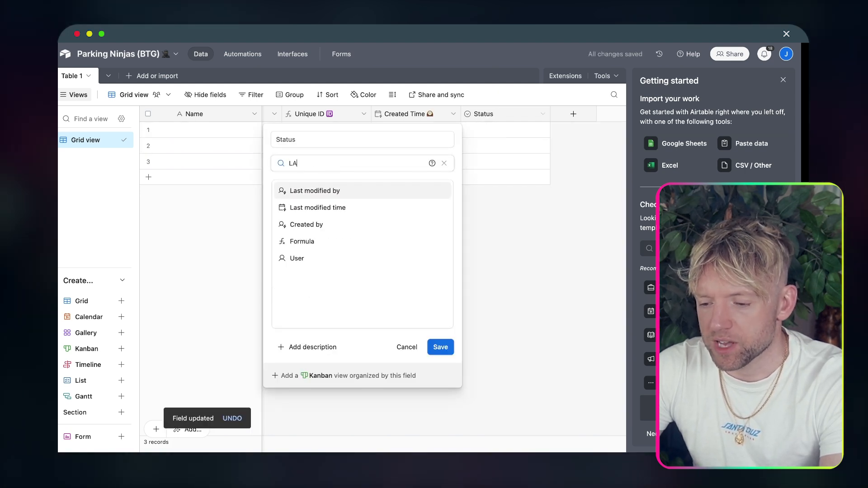
left_click(312, 208)
left_click(320, 136)
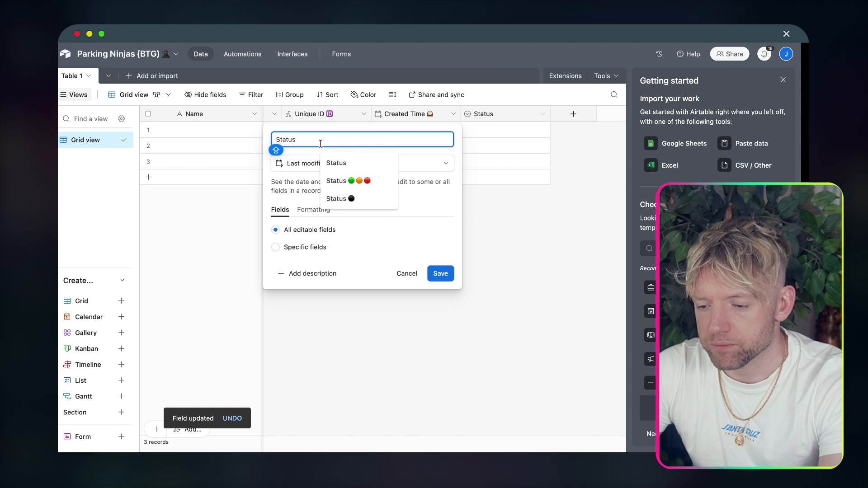
type("L")
key("super+a")
type("L")
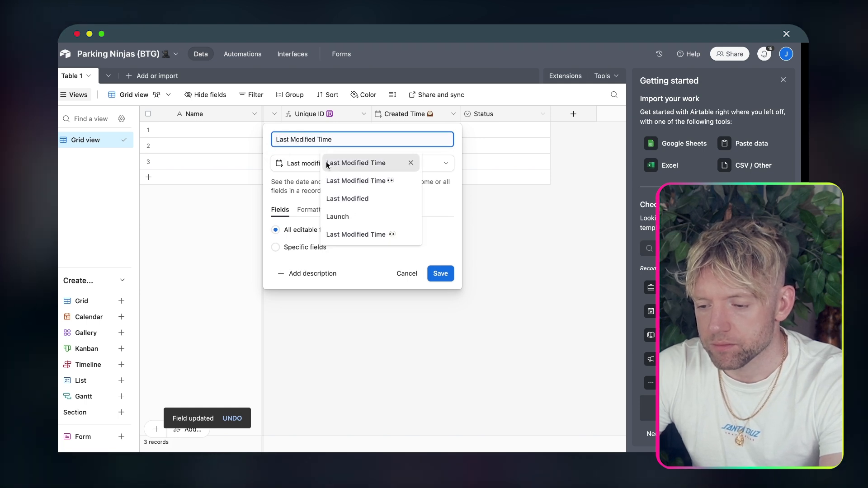
left_click(330, 163)
left_click(441, 273)
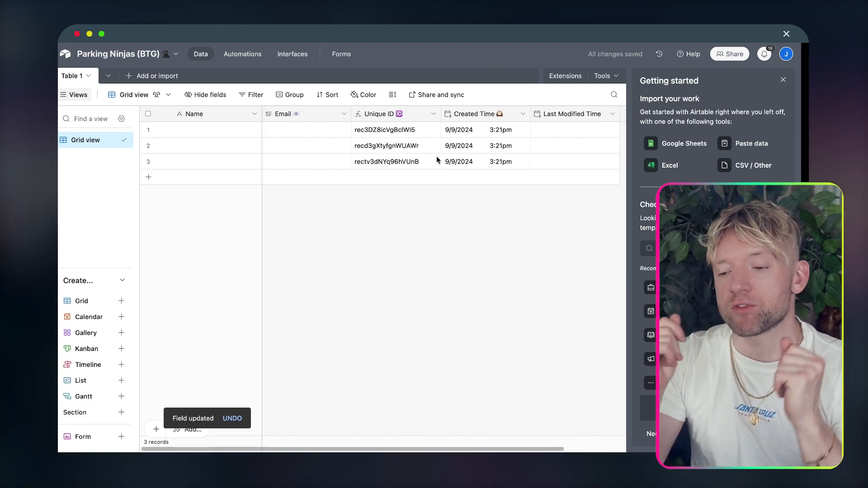
Step: Rename Table 1 to Employees with an eyes emoji
double_click(71, 75)
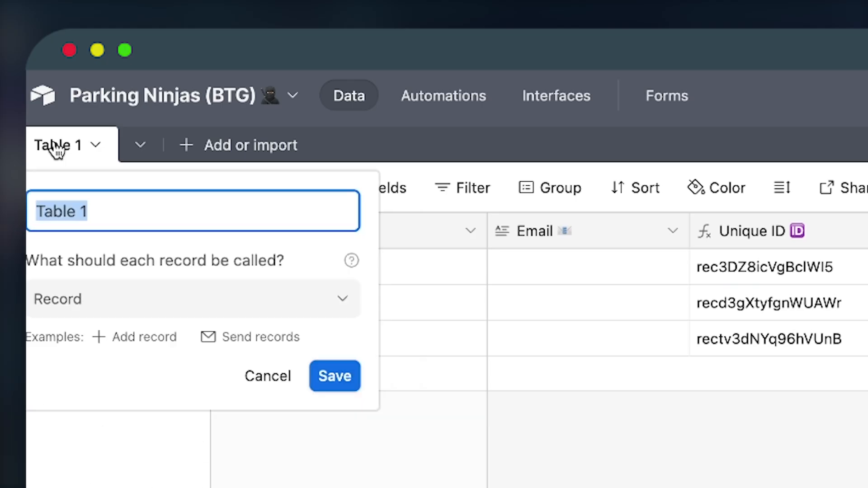
type("Employees")
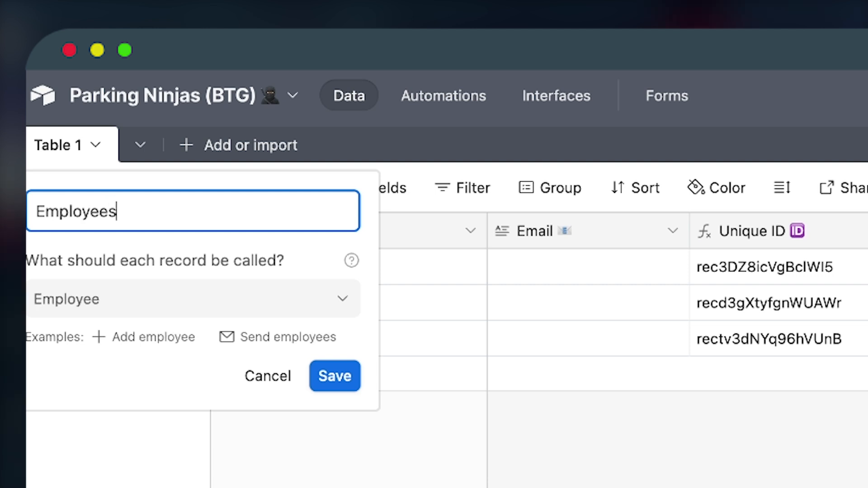
key("ctrl+super+space")
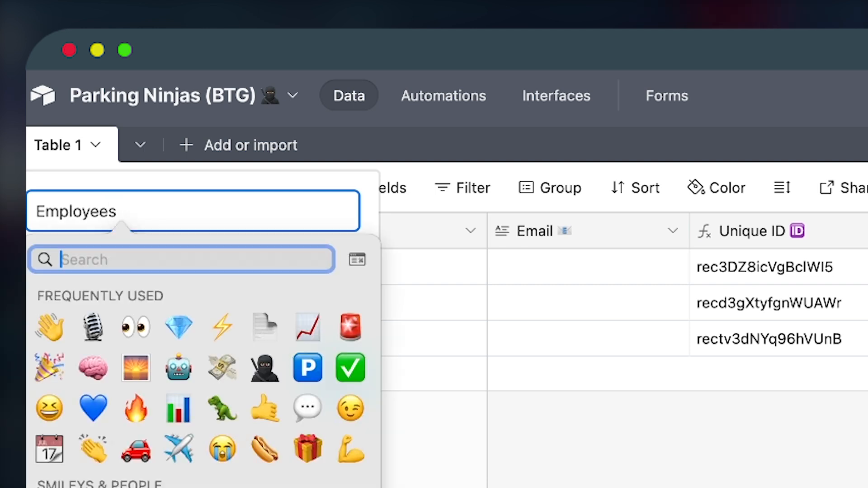
left_click(131, 327)
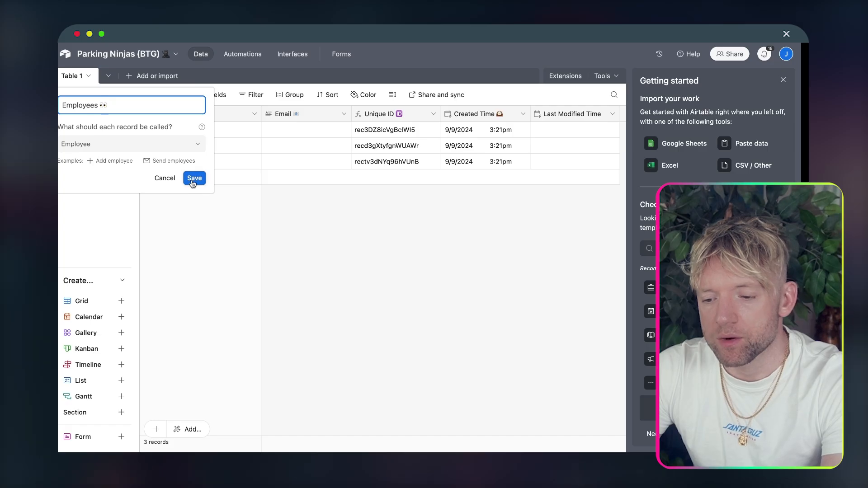
left_click(194, 179)
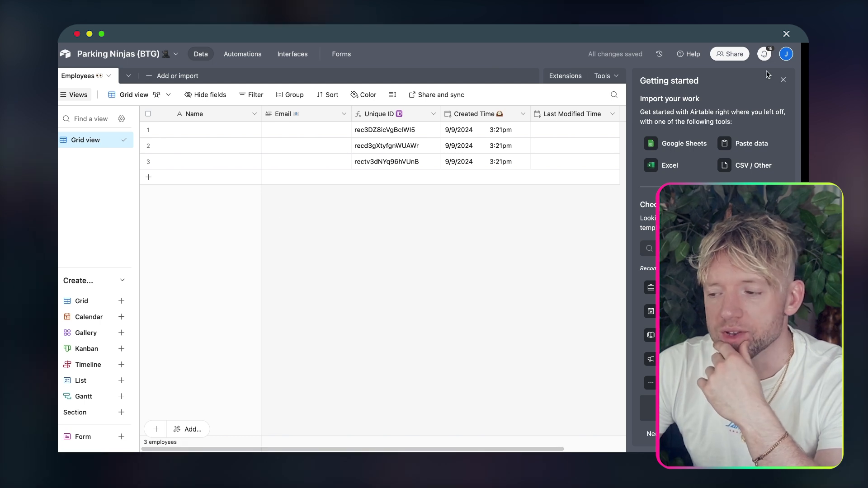
Step: Enter the first employee's full name and email address in row 1
double_click(205, 130)
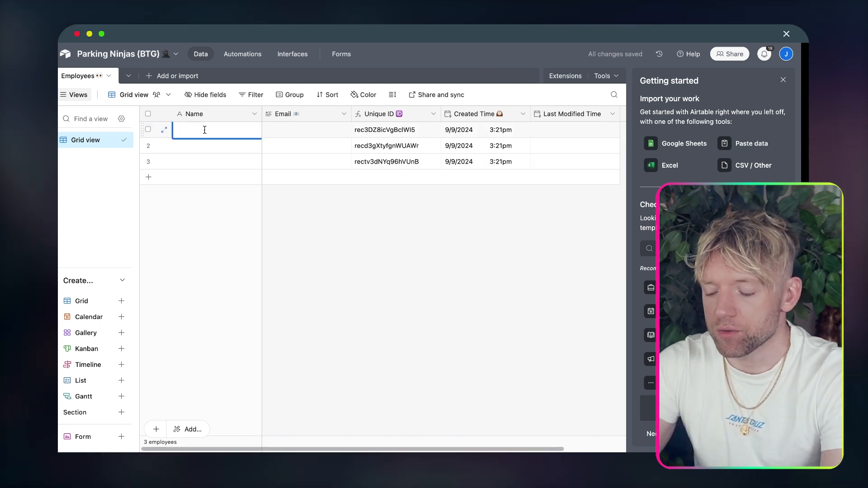
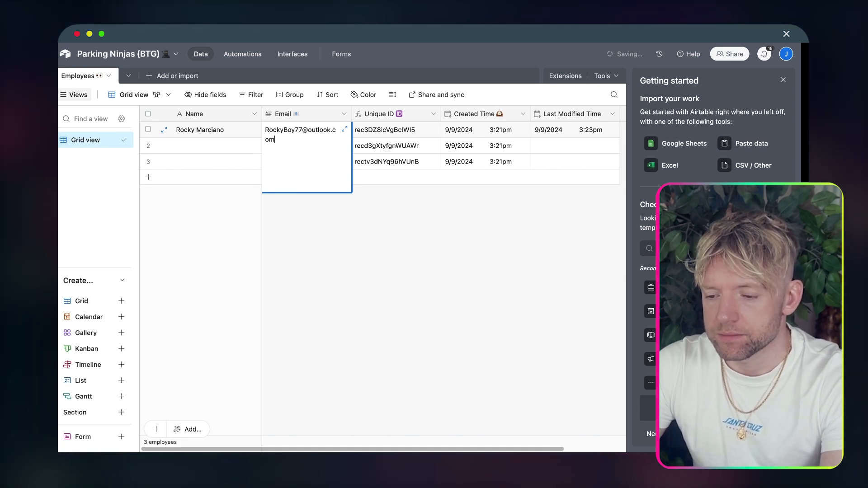
left_click(301, 236)
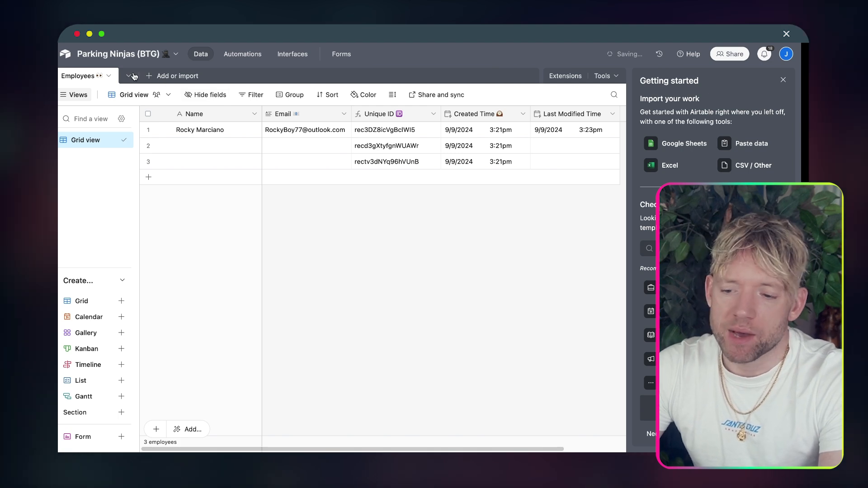
Step: Create a new blank table named 'Parking Fines 💸'
left_click(177, 76)
left_click(172, 110)
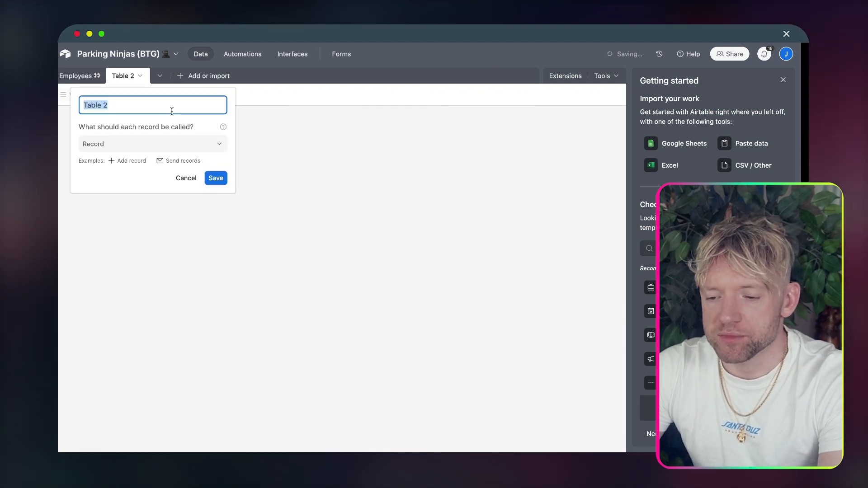
type("Parking Fines 💸")
left_click(213, 178)
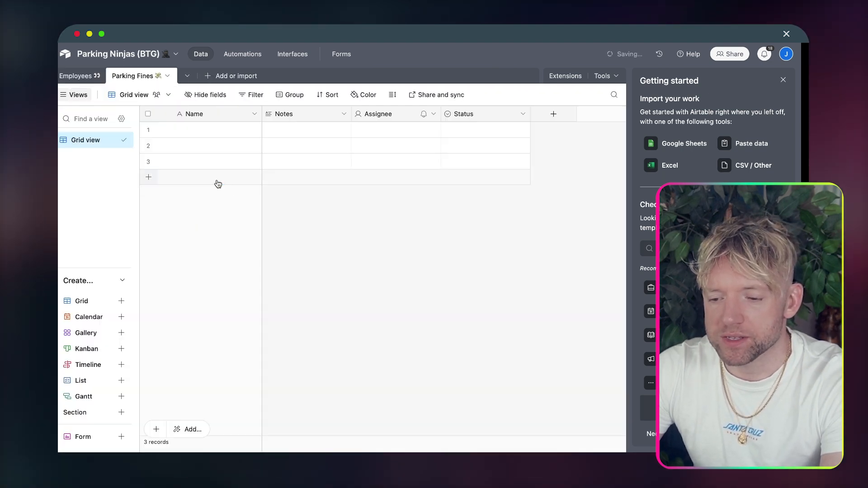
Step: Rename the primary field to Email
double_click(204, 114)
type("Ema")
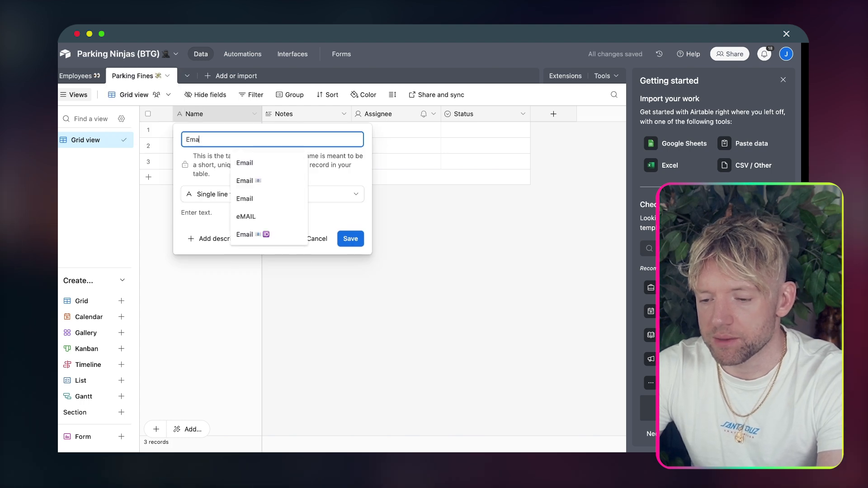
left_click(263, 182)
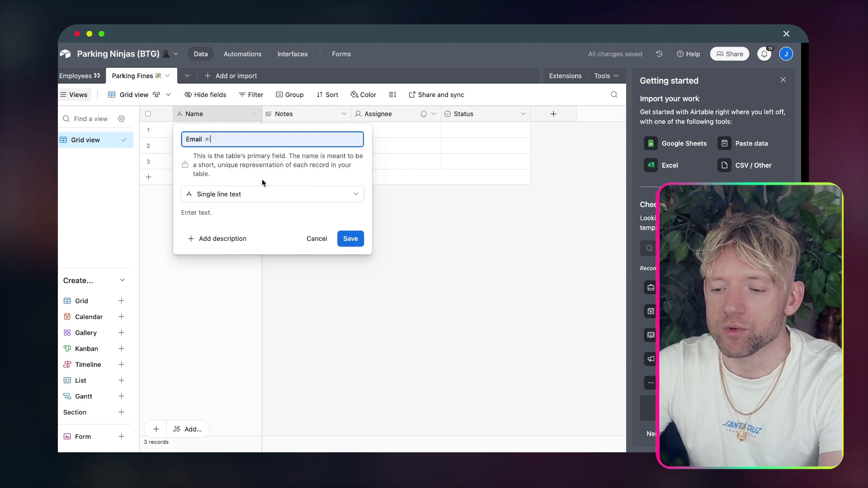
left_click(348, 240)
Step: Turn the Notes field into a 'Unique ID' formula field using RECORD_ID()
double_click(304, 119)
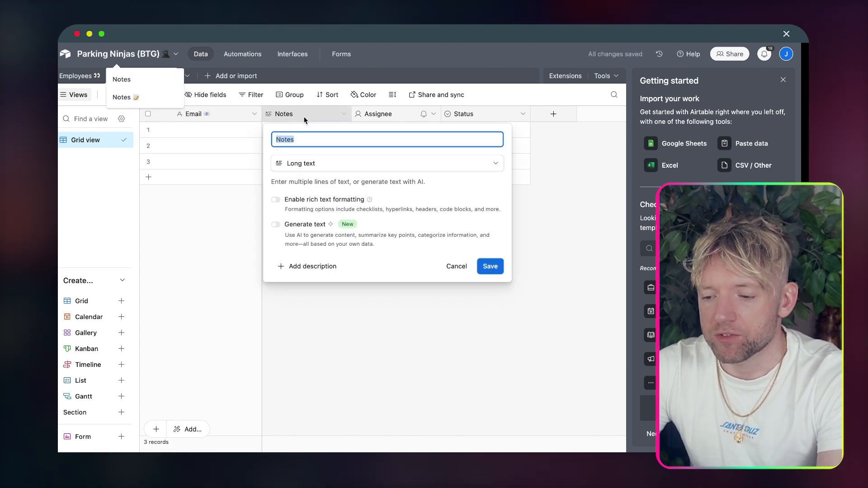
type("Unique")
left_click(344, 163)
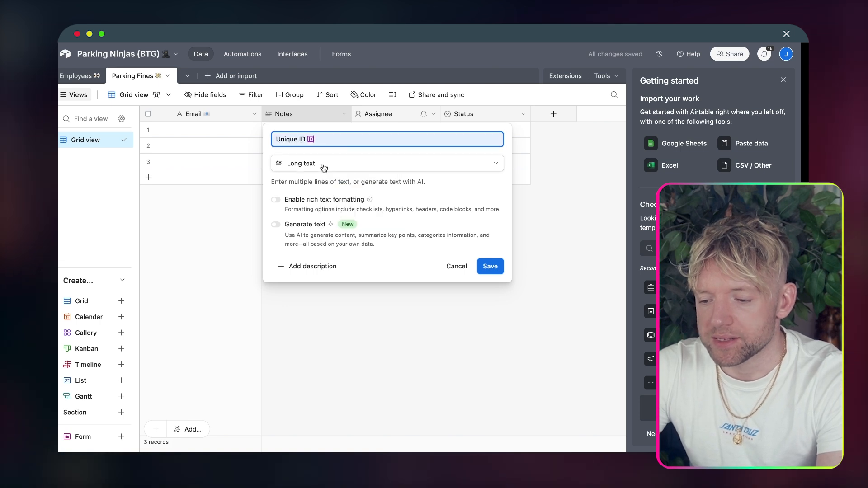
type("record_")
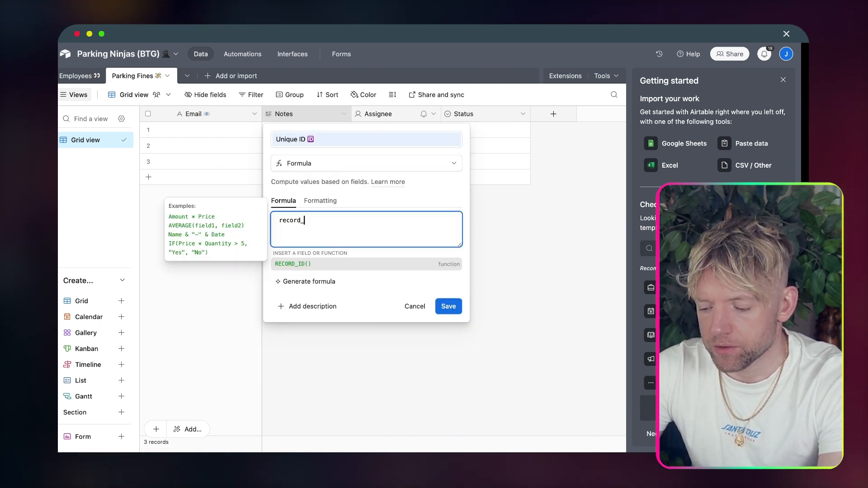
key("Caps_Lock")
key("BackSpace")
type("ID(")
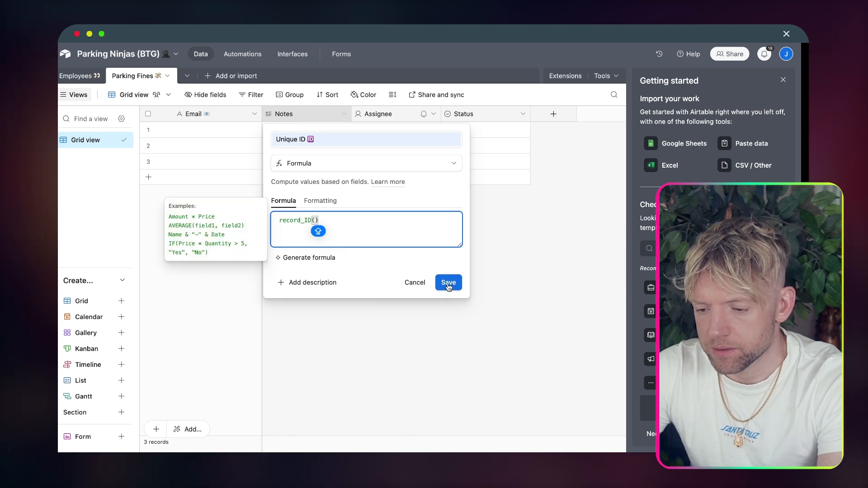
left_click(461, 283)
Step: Convert the Assignee field into an attachment field named Voice
right_click(381, 113)
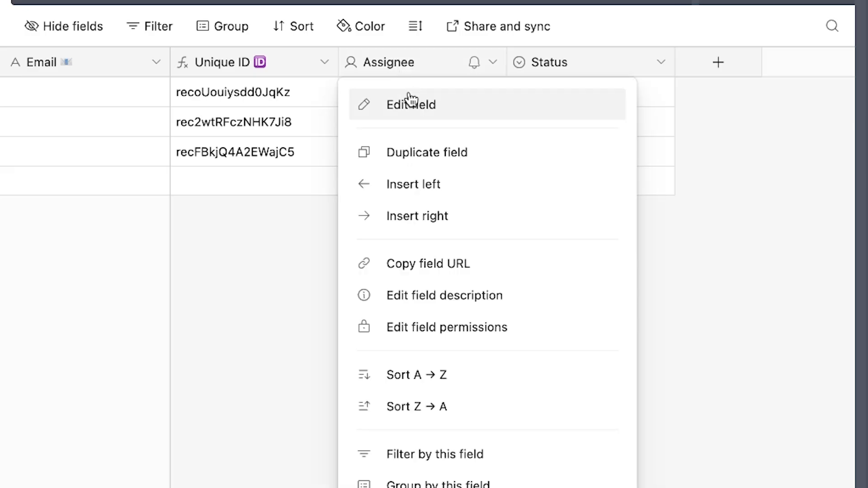
left_click(388, 134)
left_click(458, 157)
type("ATATCH")
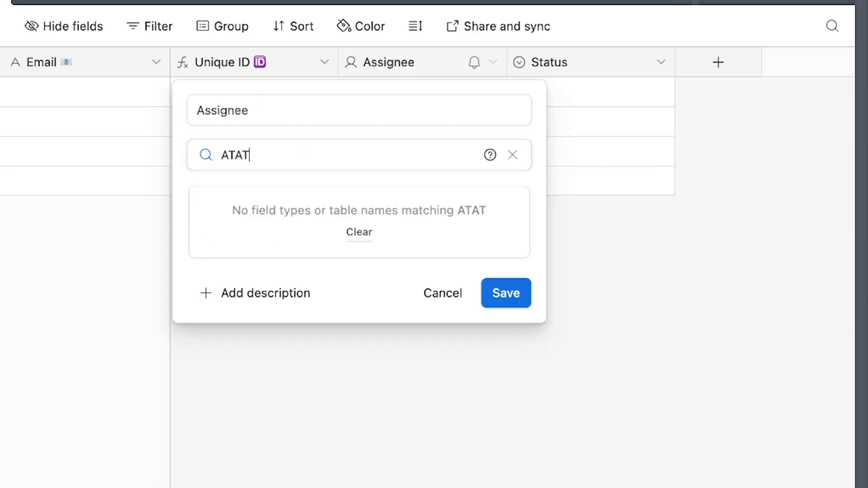
key("BackSpace")
key("BackSpace")
key("BackSpace")
key("BackSpace")
left_click(359, 196)
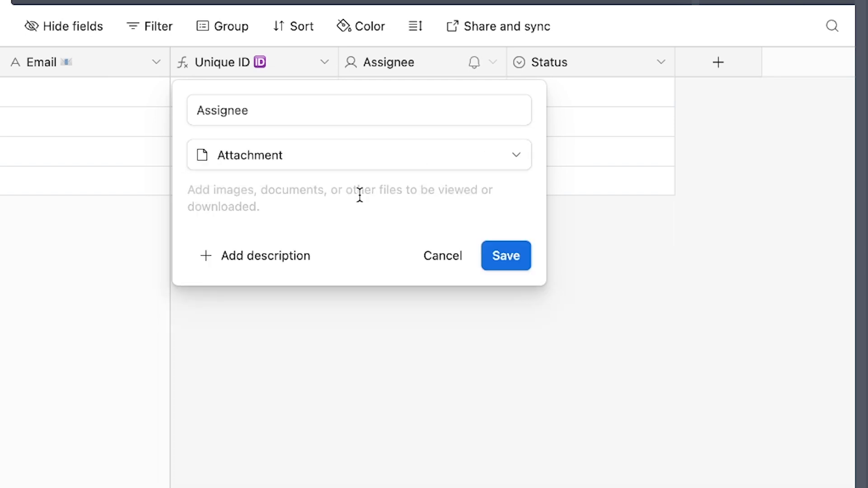
left_click(311, 122)
type("Vo")
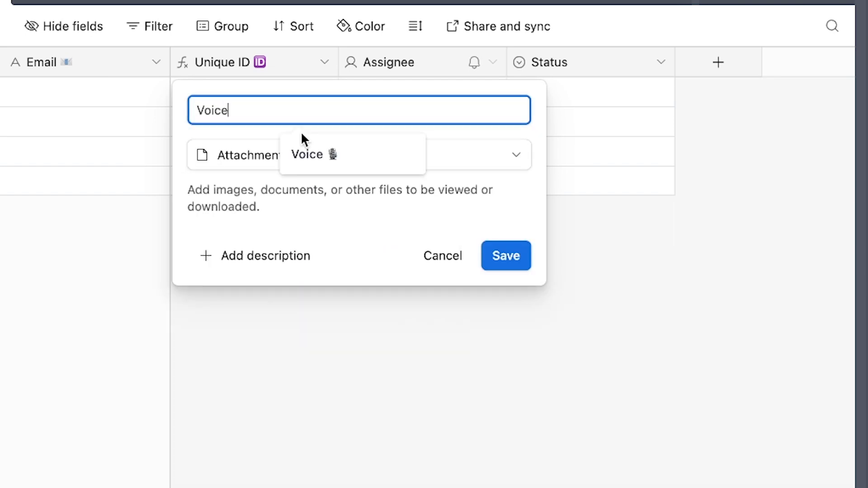
type("ice")
left_click(305, 156)
left_click(493, 257)
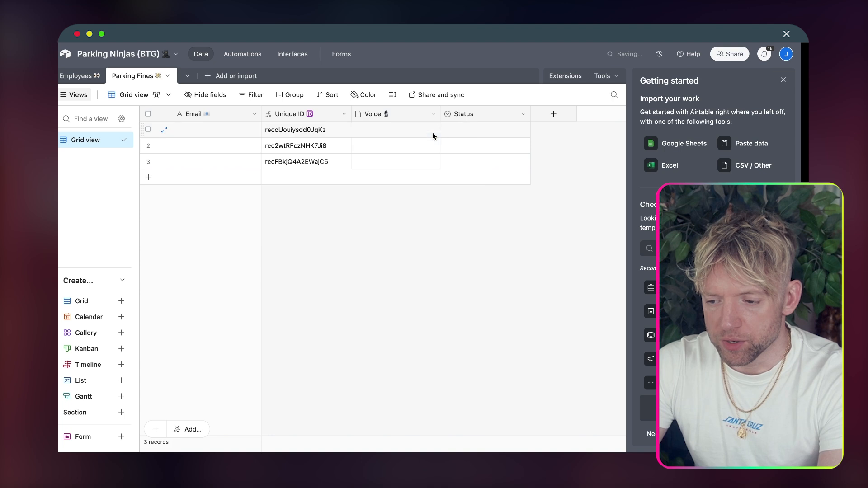
Step: Convert the Status field into a long text field named Transcript with a memo emoji
right_click(456, 116)
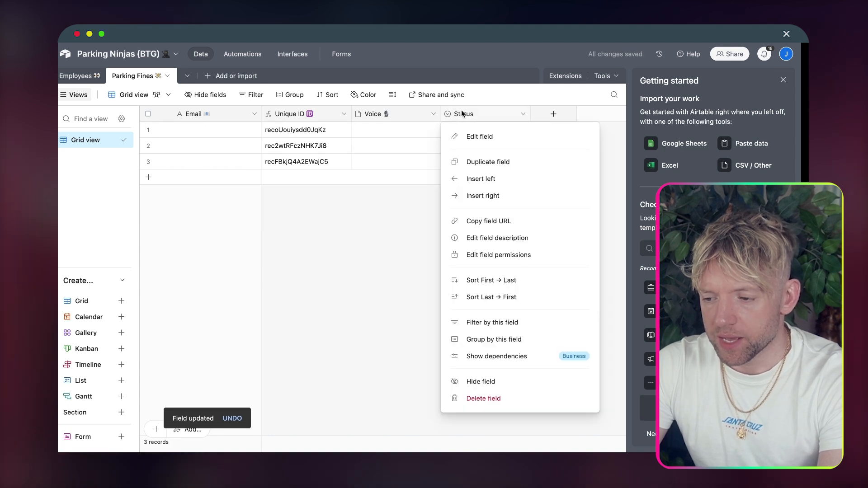
left_click(473, 136)
left_click(364, 142)
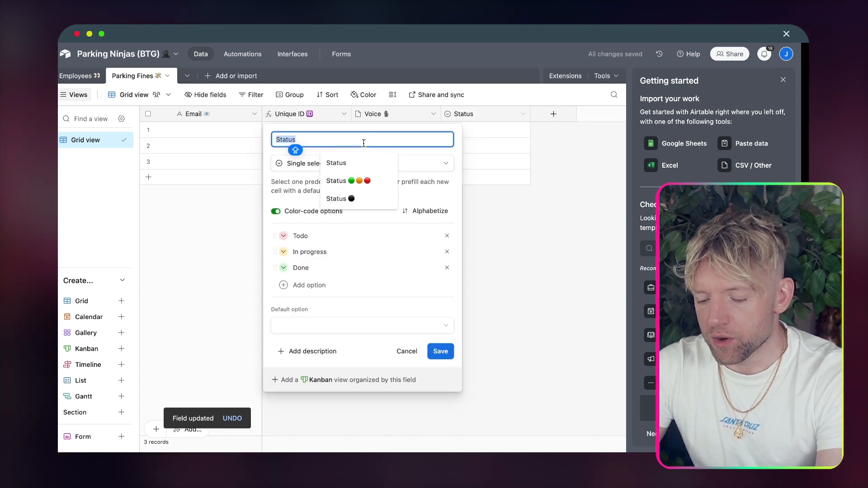
type("Tran")
left_click(361, 163)
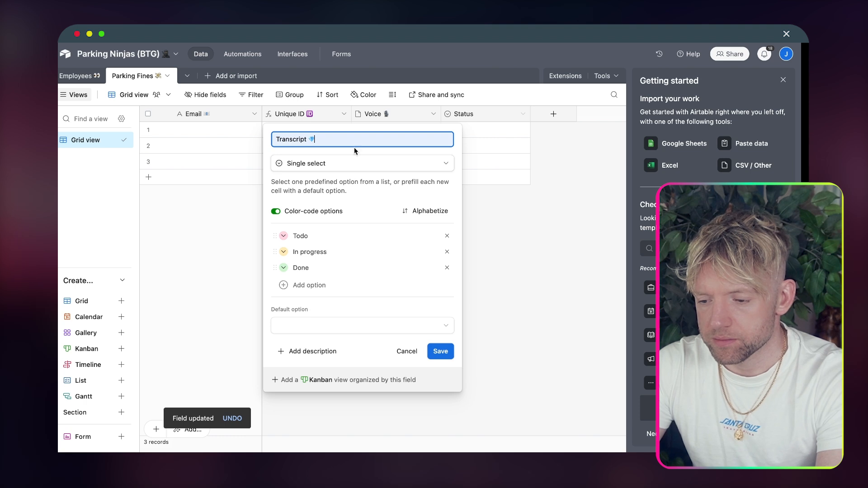
key("ctrl+super+space")
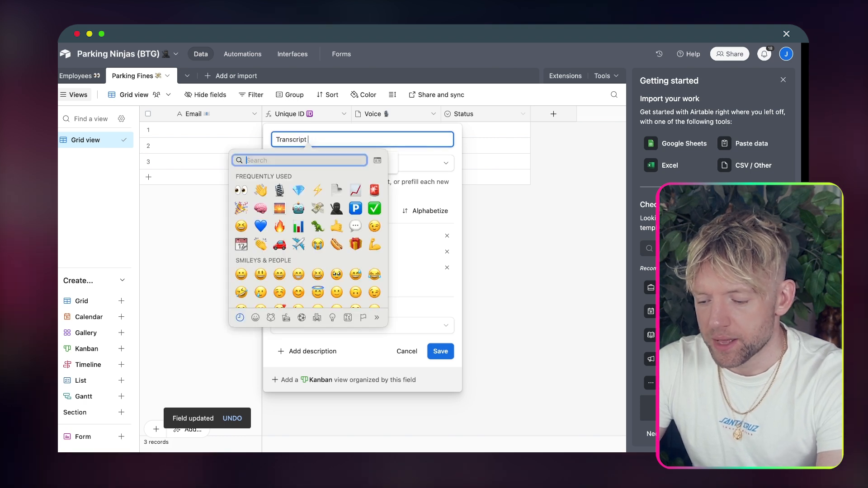
type("note")
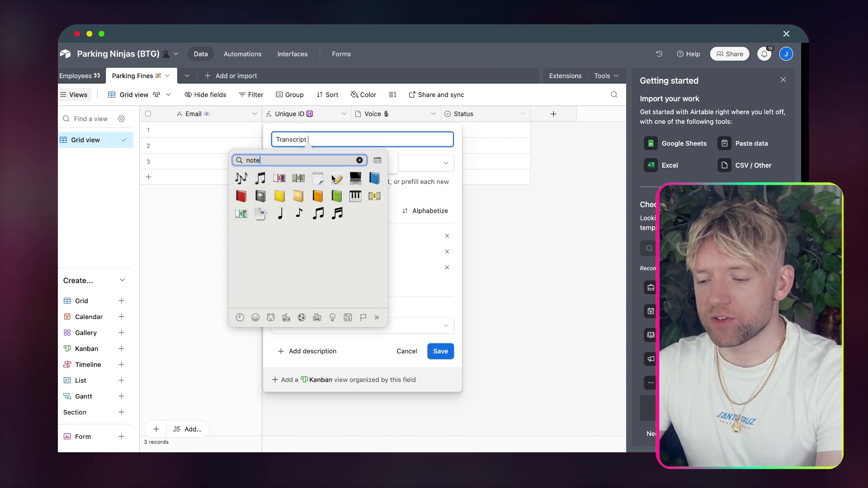
left_click(336, 178)
left_click(423, 168)
left_click(326, 221)
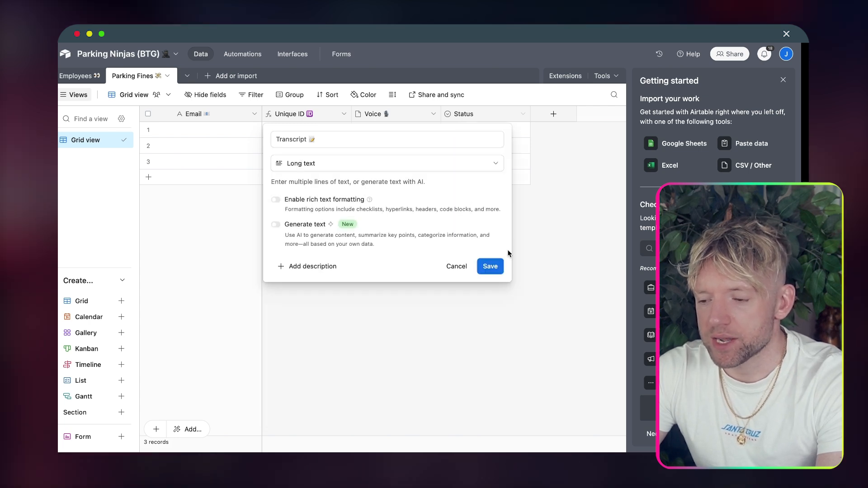
left_click(492, 270)
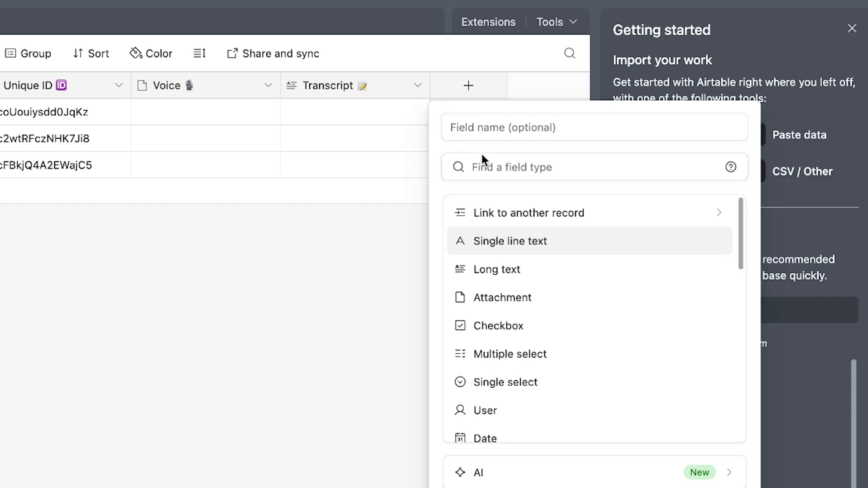
Step: Add a new attachment field named Report
left_click(506, 170)
type("attach")
left_click(500, 213)
left_click(496, 131)
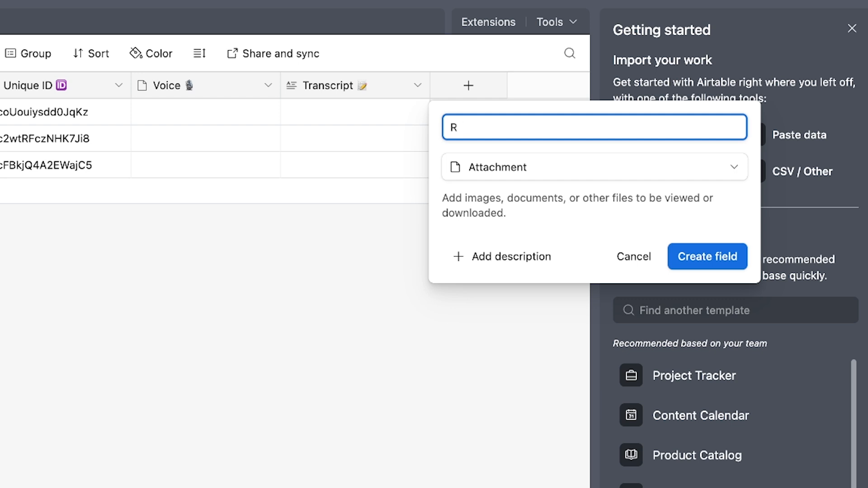
type("Report")
key("Return")
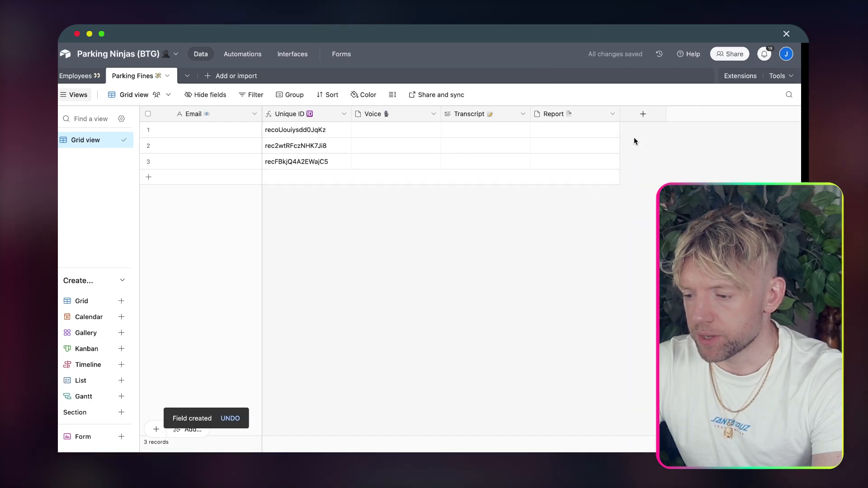
Step: Add an attachment field named Image
left_click(643, 113)
type("Imaghe")
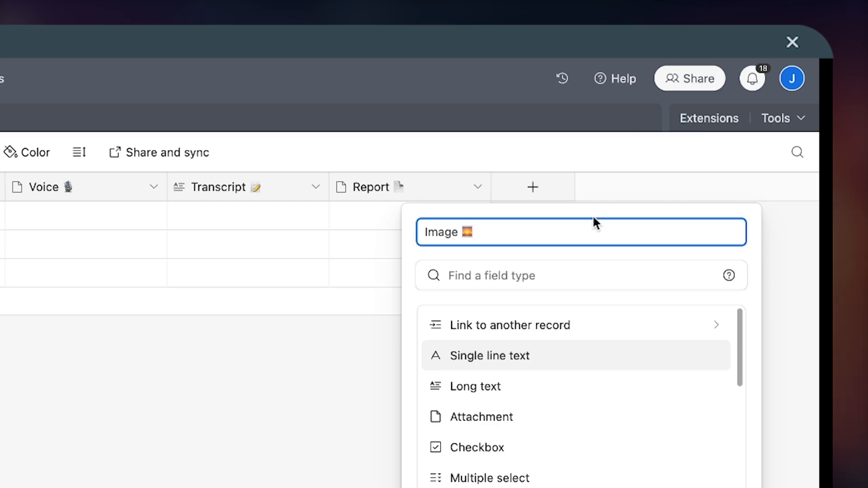
left_click(639, 163)
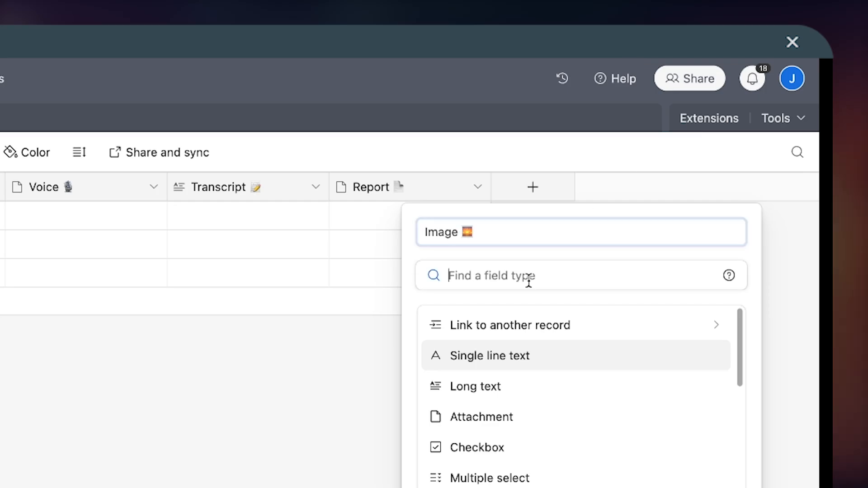
type("attac")
left_click(501, 327)
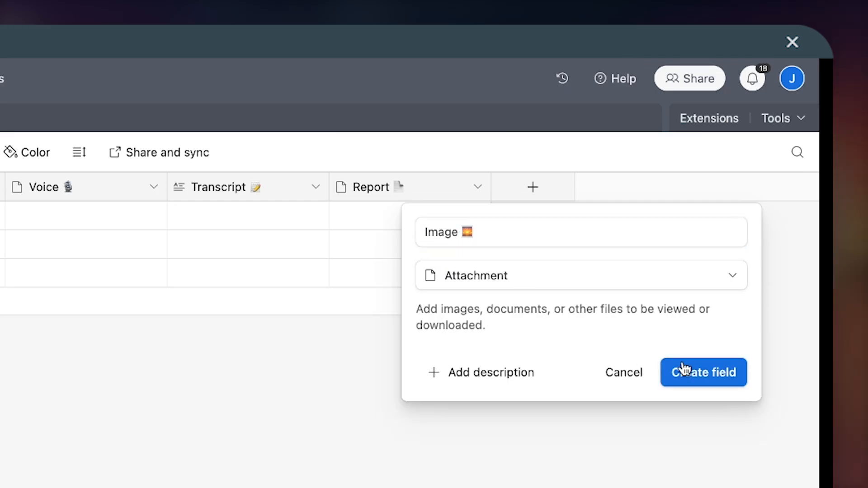
left_click(685, 368)
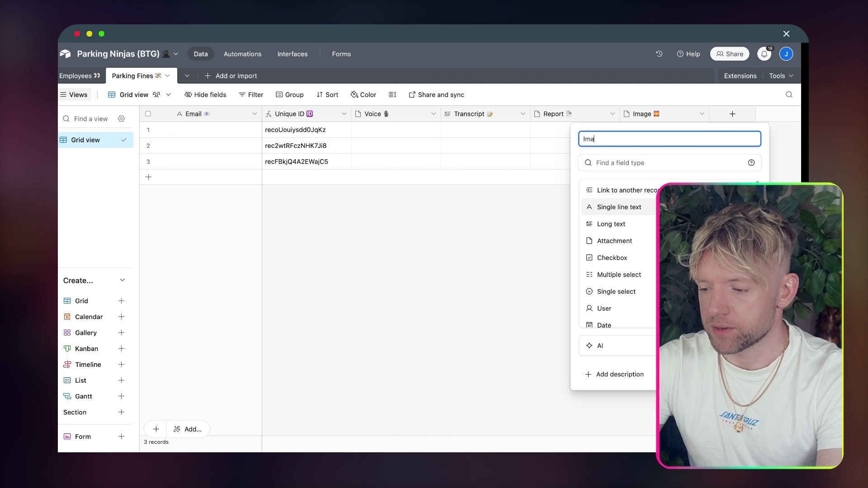
Step: Add a long text field 'Image Description' with an eyes emoji
type("ge")
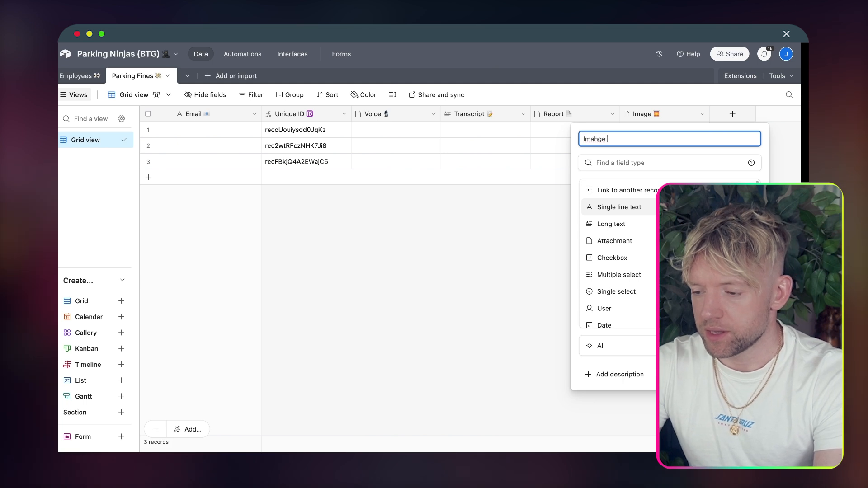
type(" De")
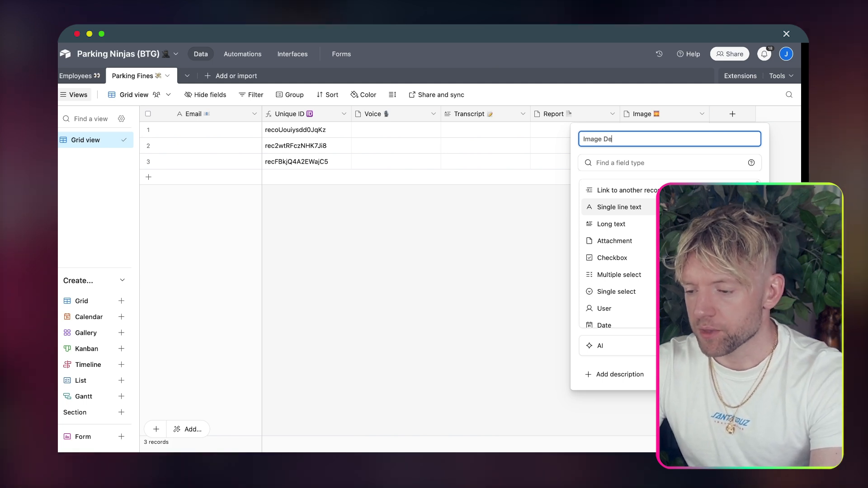
type("scription")
key("ctrl+super+space")
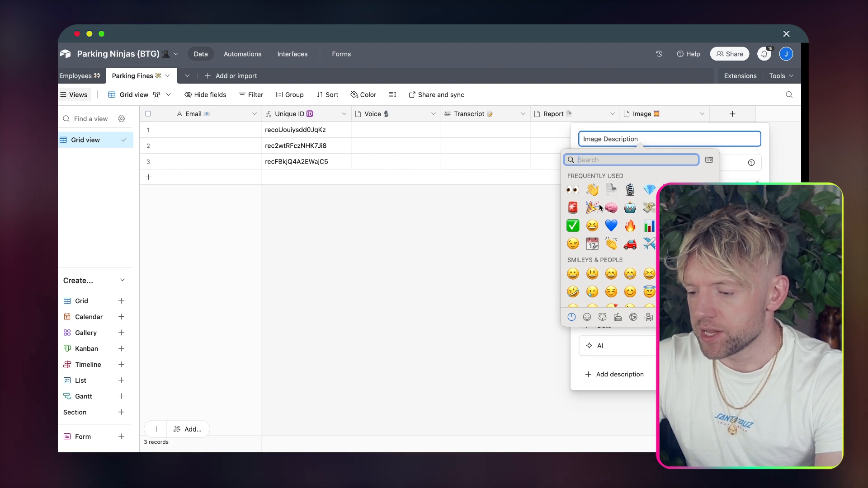
left_click(573, 190)
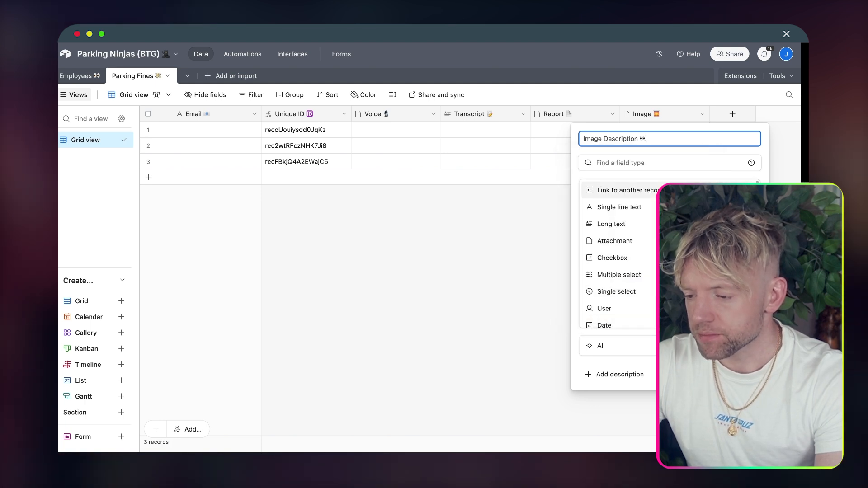
left_click(612, 224)
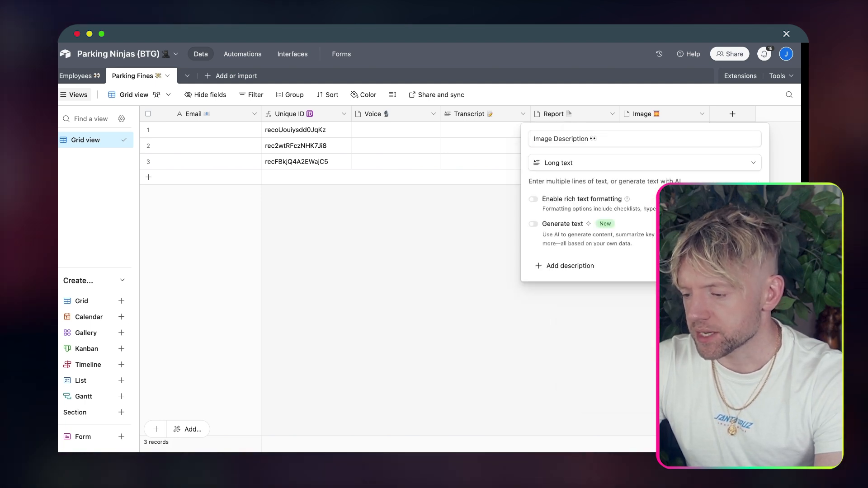
key("Return")
Step: Add a Created time field named 'created time 🕰'
left_click(786, 113)
type("created")
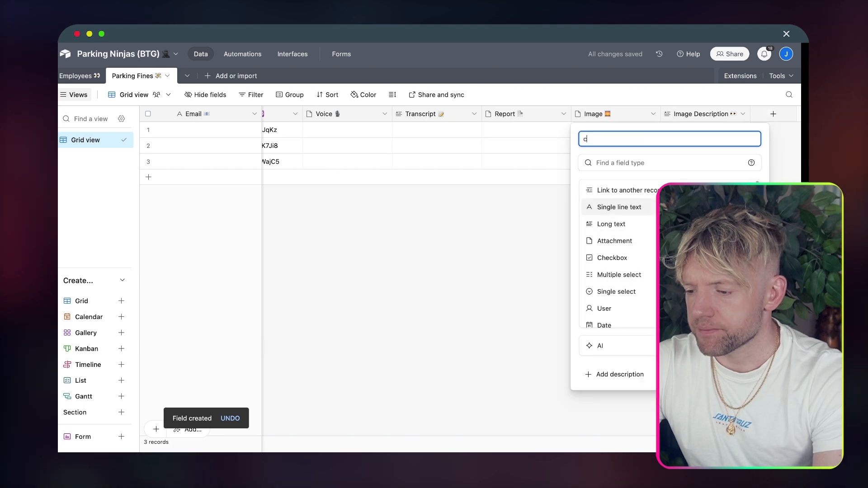
type("time 🕰")
key("Tab")
type("cr")
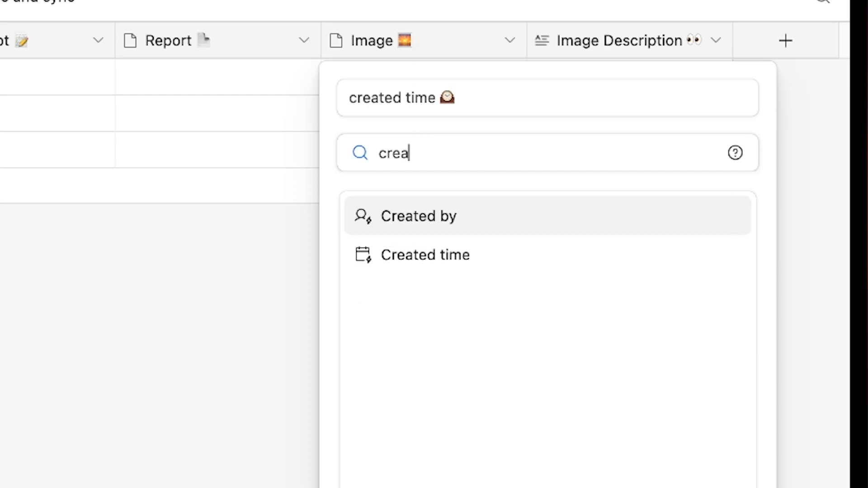
left_click(407, 256)
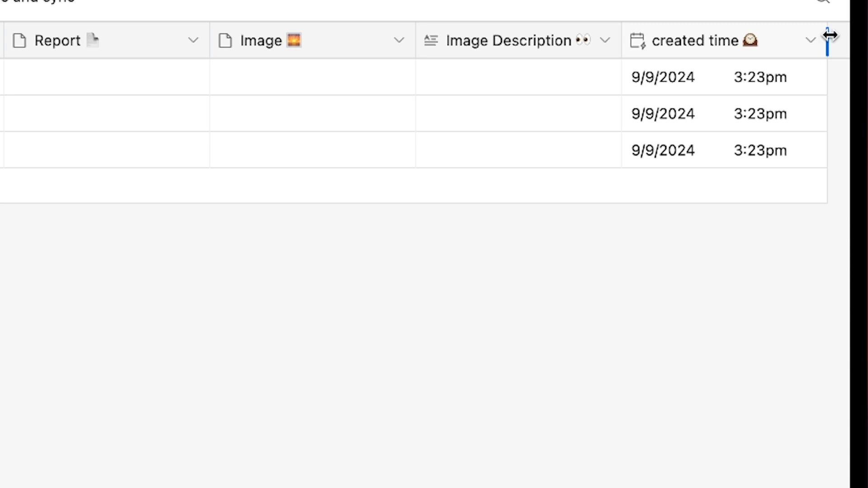
Step: Add a Last modified time field named Last
left_click(839, 41)
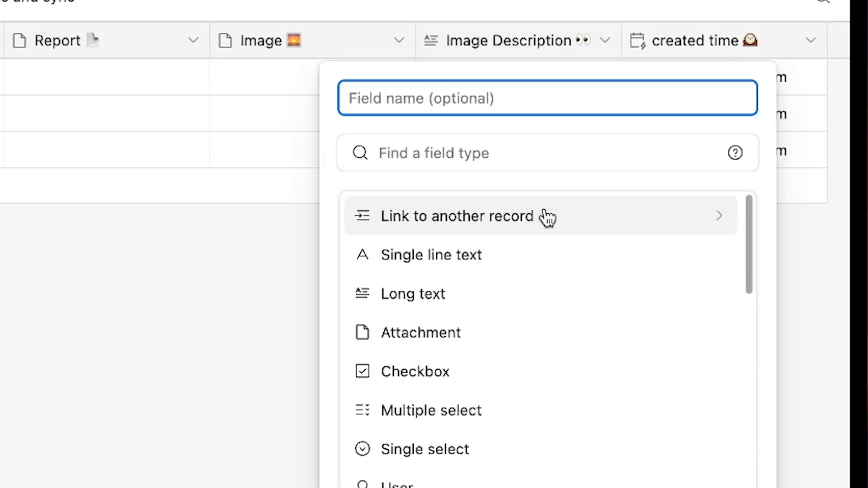
left_click(422, 163)
type("last")
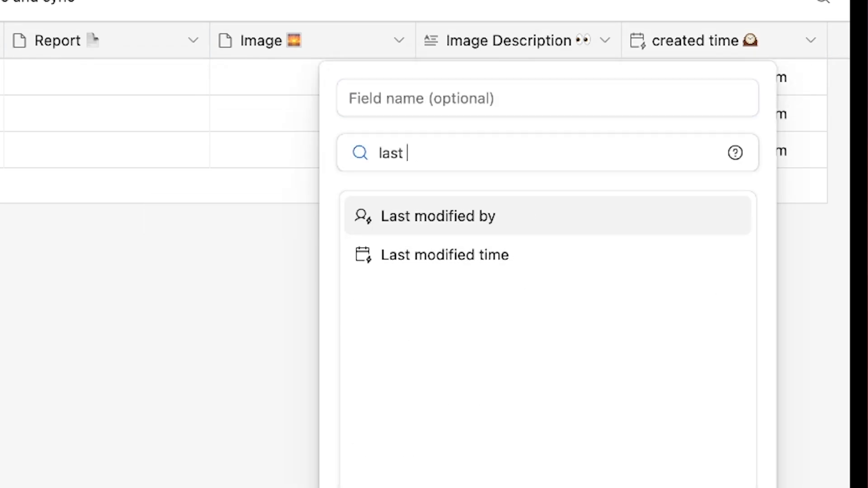
left_click(400, 253)
left_click(463, 77)
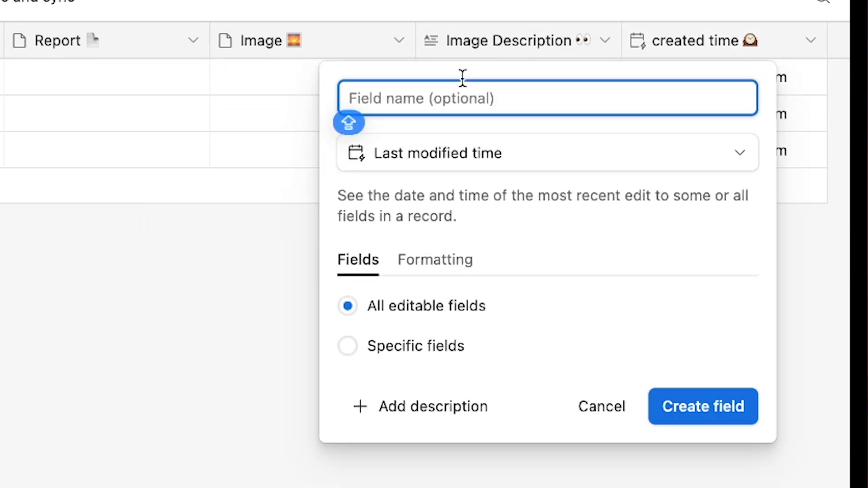
type("Last modified time ⏰")
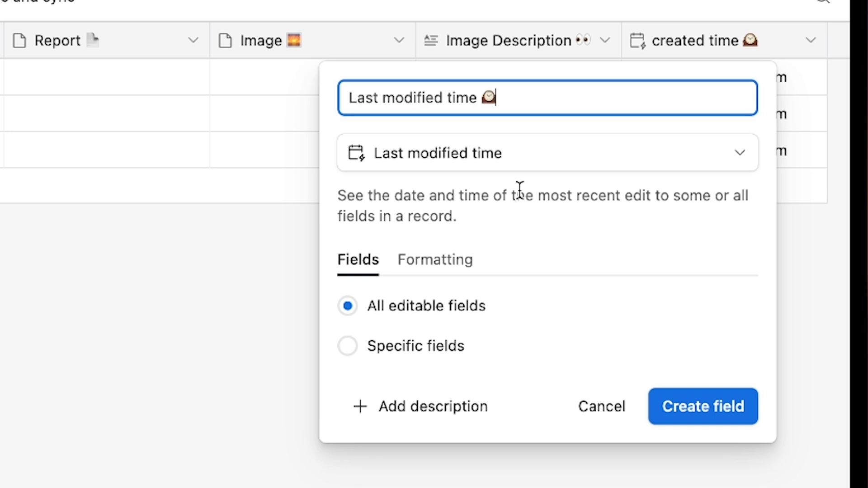
left_click(725, 411)
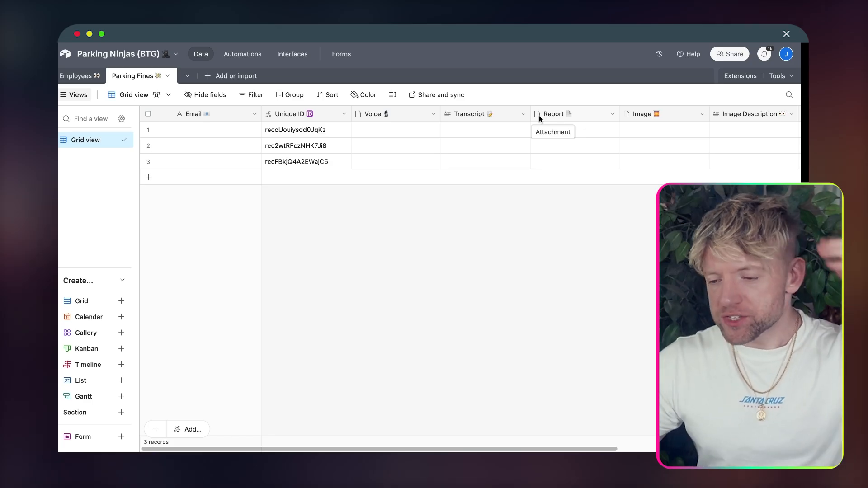
Step: Switch to the Employees table, then go to softr.io in the browser
left_click(82, 75)
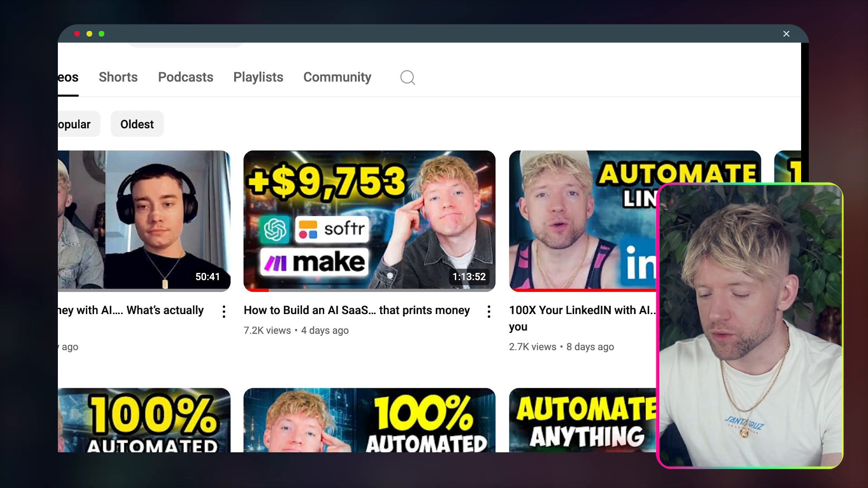
type("softr.io")
key("Return")
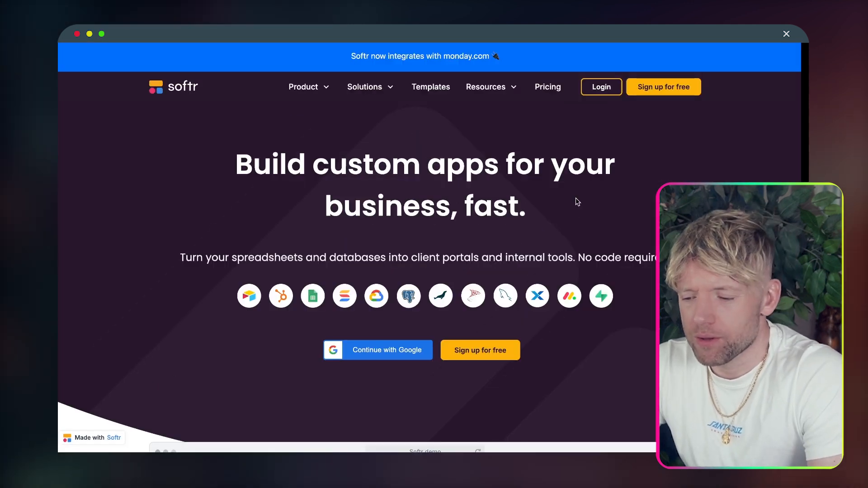
Step: Log in and create a blank app without the List, List Details and Form pages
left_click(601, 87)
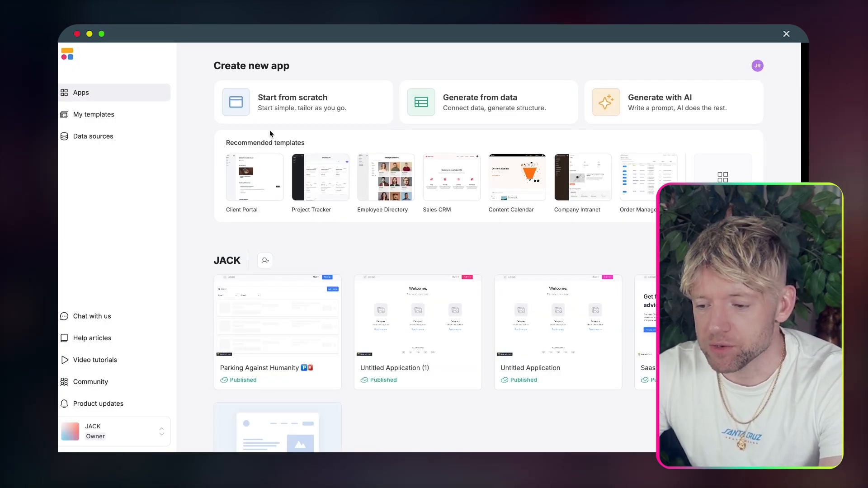
left_click(306, 99)
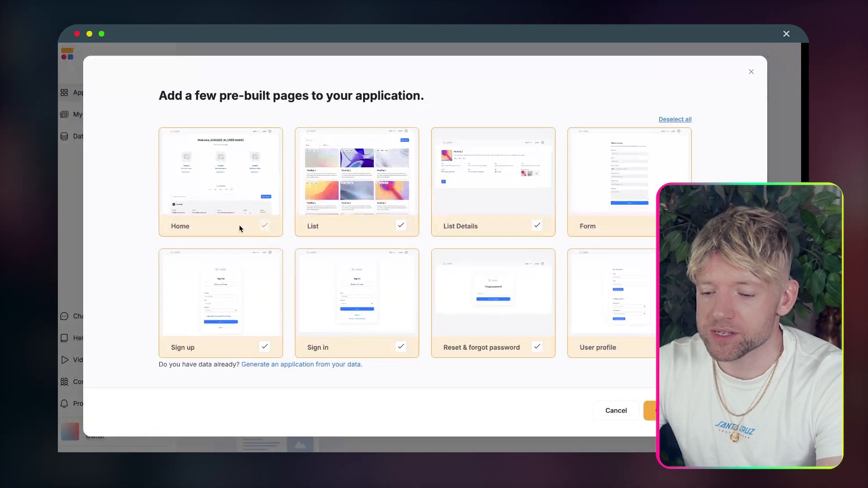
left_click(355, 199)
left_click(508, 197)
left_click(608, 190)
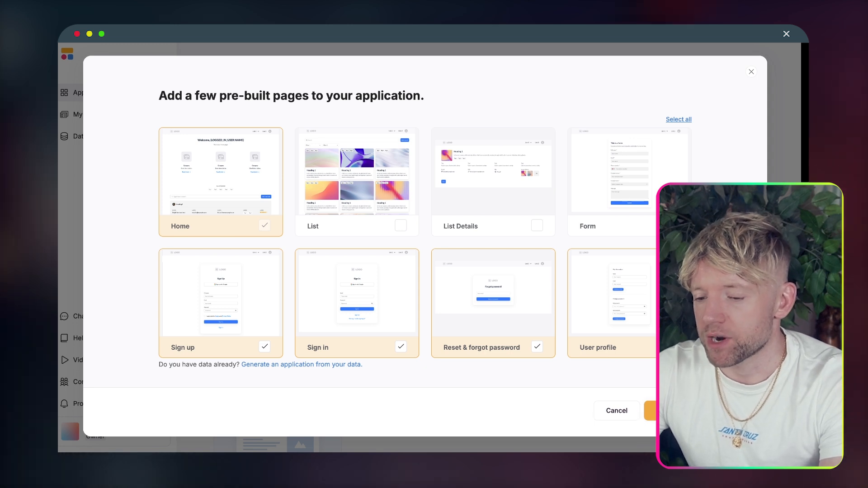
left_click(669, 411)
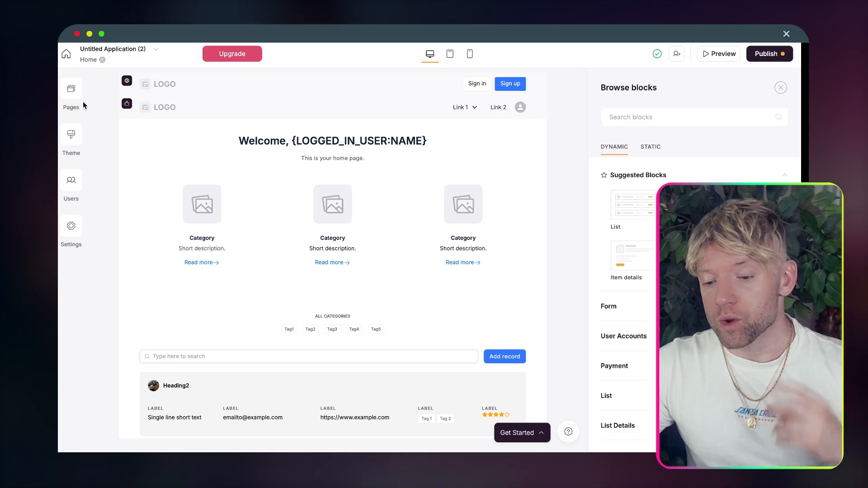
Step: Set both heading and body fonts to Montserrat in the theme settings
left_click(71, 135)
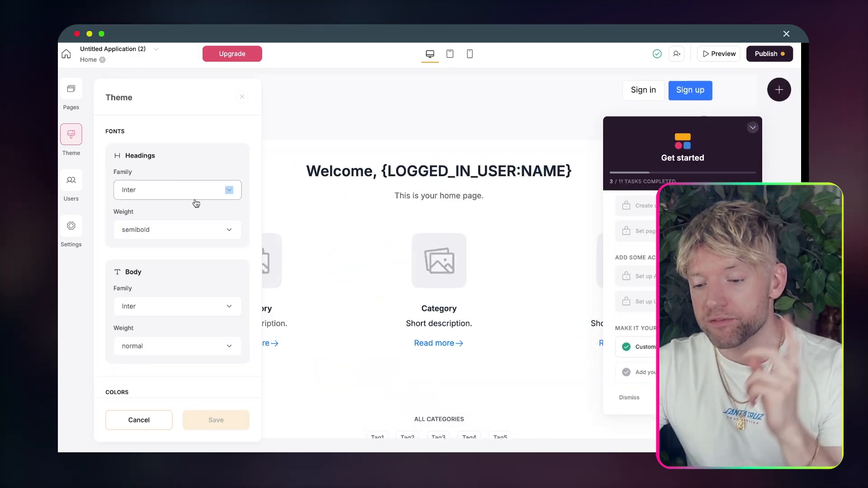
left_click(197, 191)
type("min")
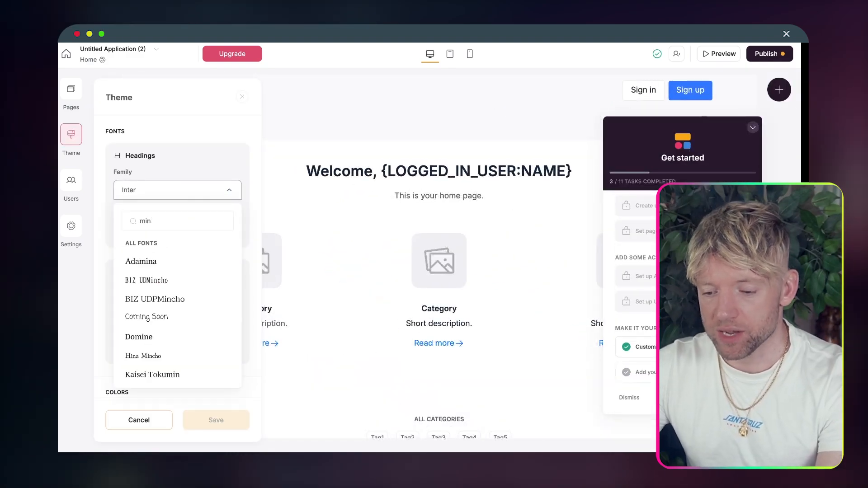
key("BackSpace")
key("BackSpace")
type("o")
left_click(178, 250)
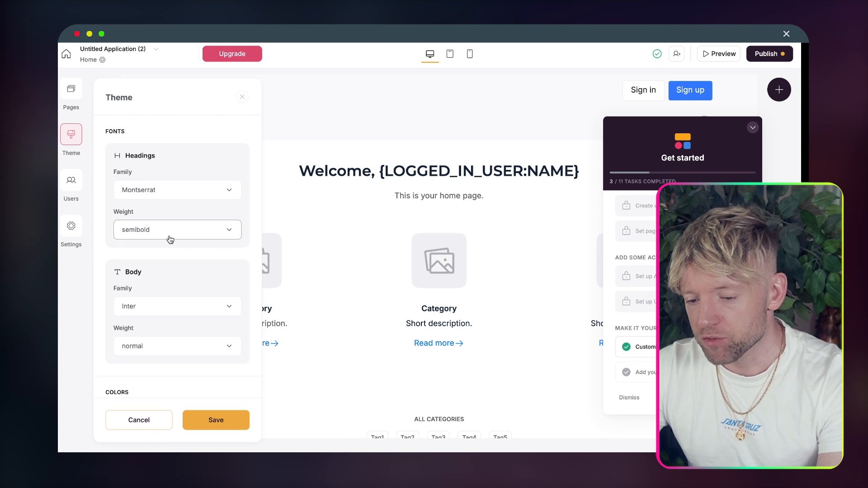
left_click(159, 311)
type("momt")
key("BackSpace")
key("BackSpace")
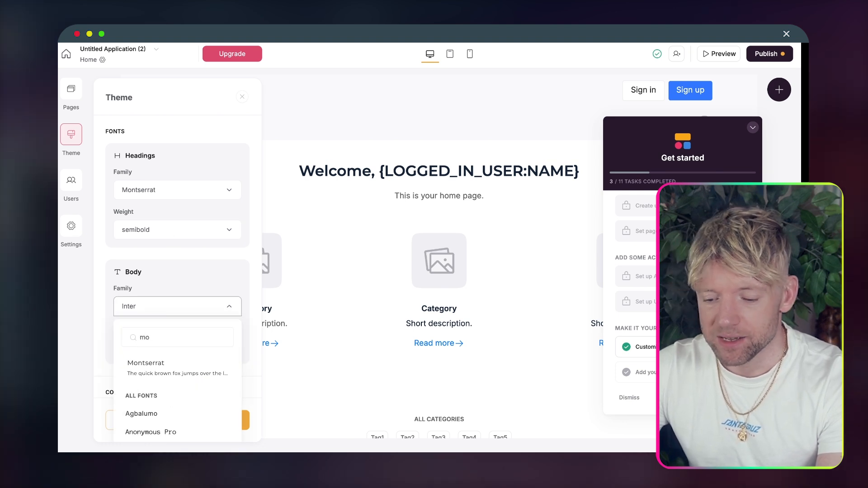
left_click(145, 364)
Step: Change the accent colour from blue to red #FF3232
scroll(206, 274, "down", 5)
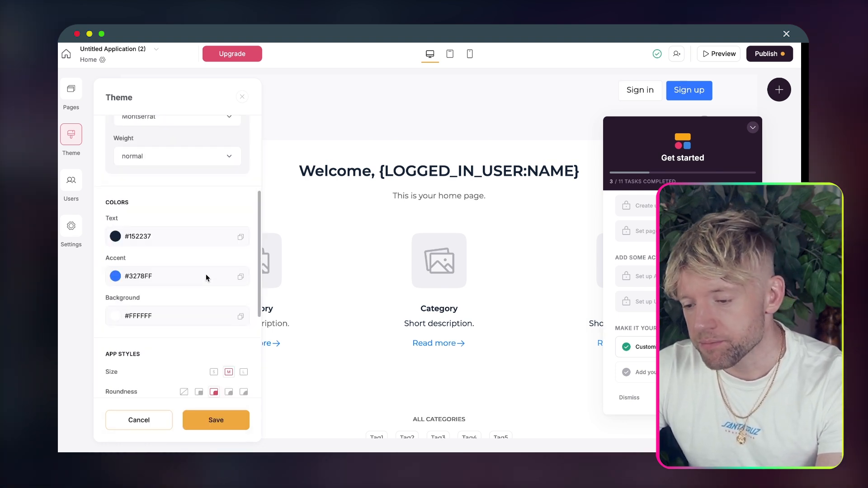
scroll(206, 274, "up", 1)
left_click(115, 276)
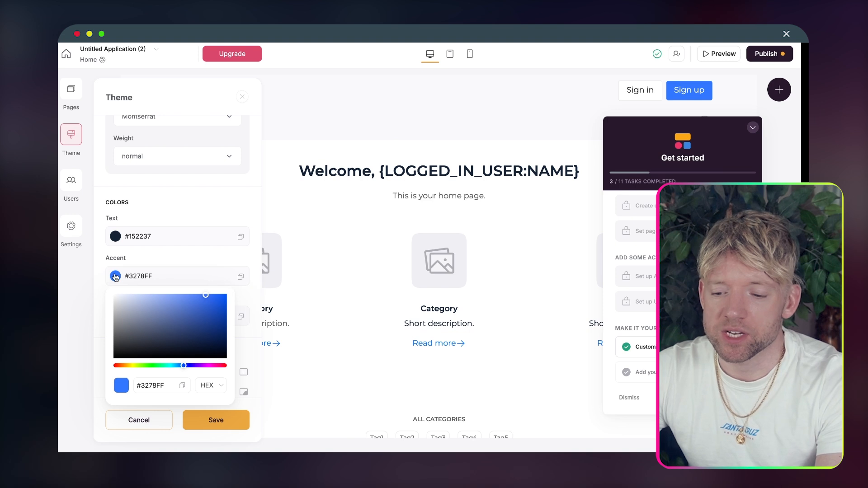
left_click_drag(193, 365, 235, 362)
left_click(183, 297)
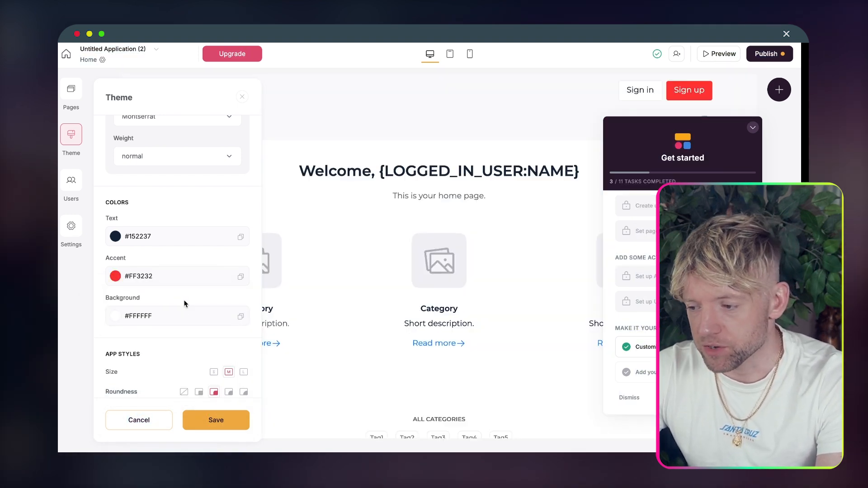
scroll(207, 288, "down", 3)
scroll(249, 261, "down", 5)
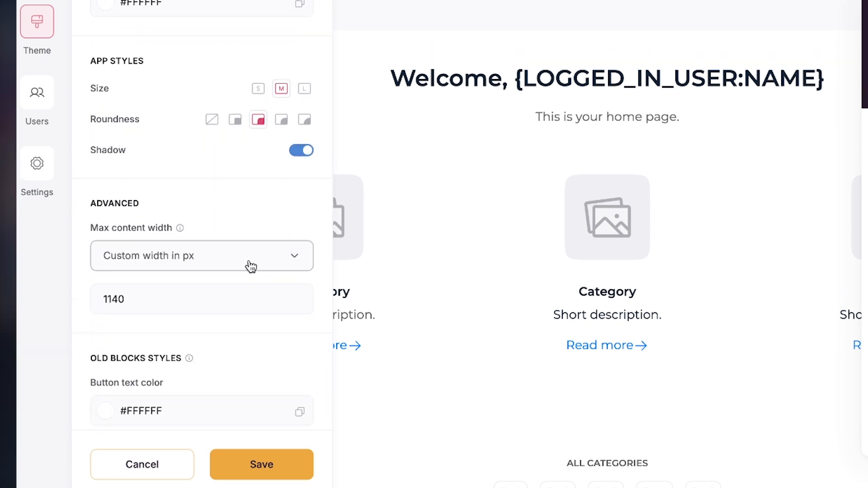
scroll(251, 267, "down", 2)
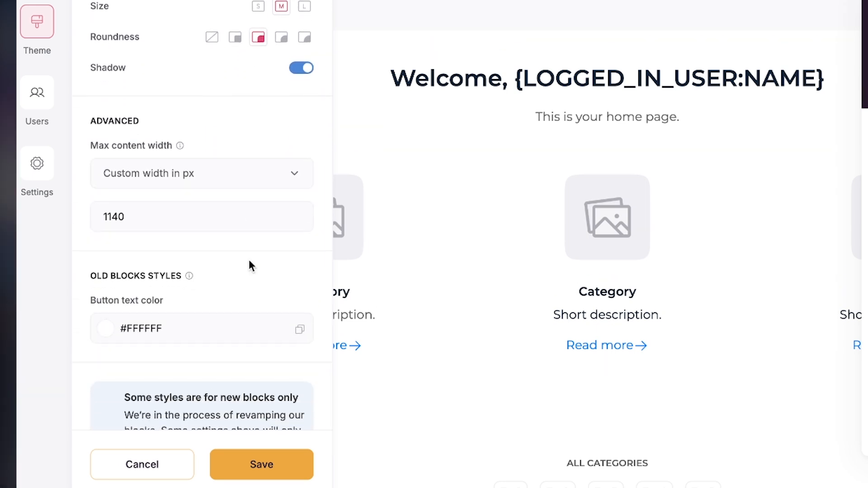
scroll(249, 260, "down", 2)
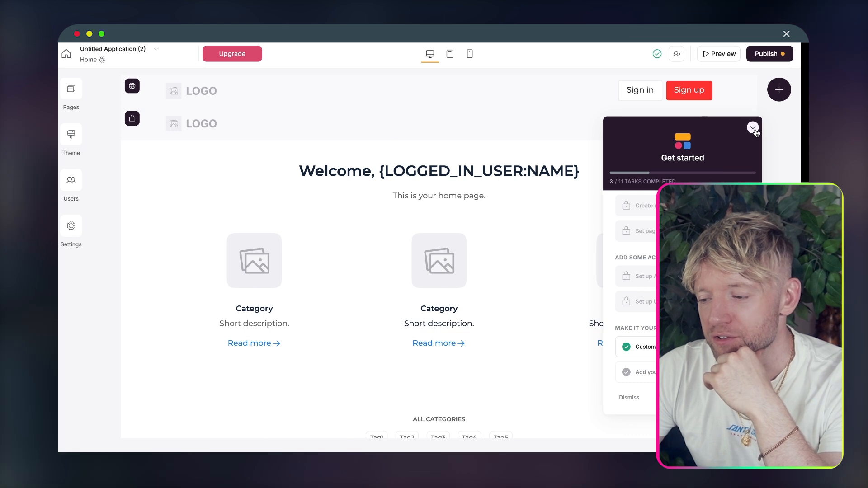
Step: Close the Get started checklist, look over the Sign up page, then open Users
left_click(753, 129)
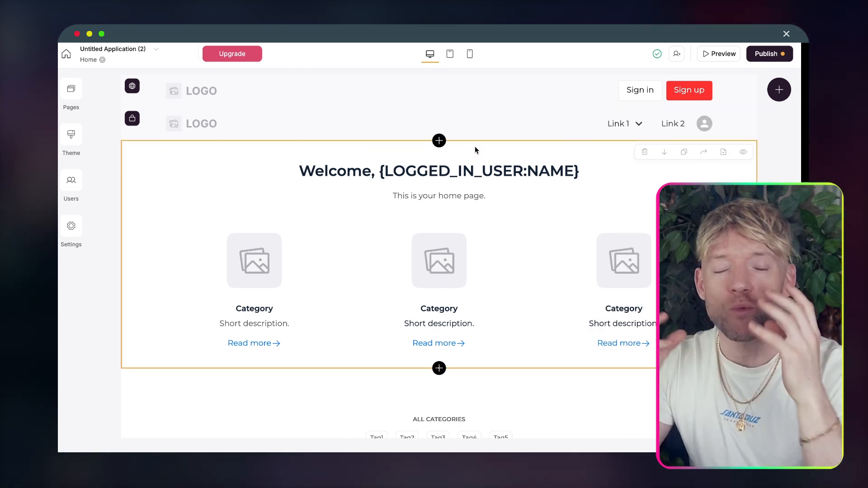
left_click(71, 89)
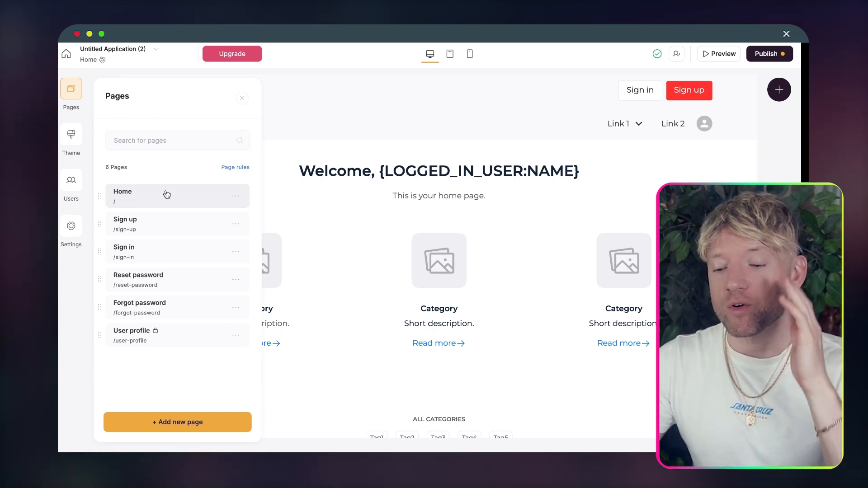
left_click(81, 90)
left_click(81, 90)
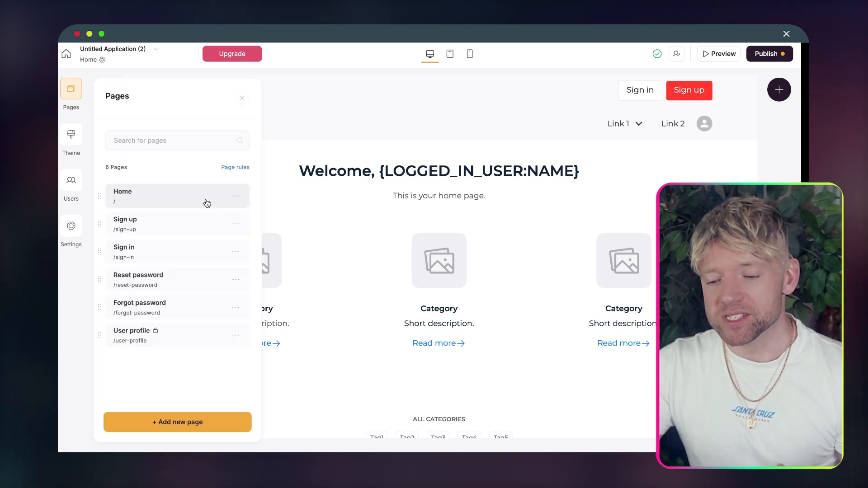
left_click(157, 222)
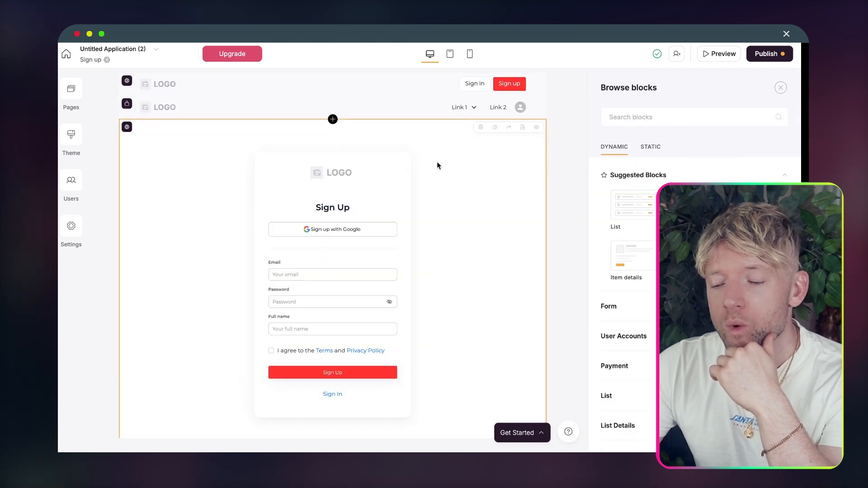
scroll(371, 300, "down", 1)
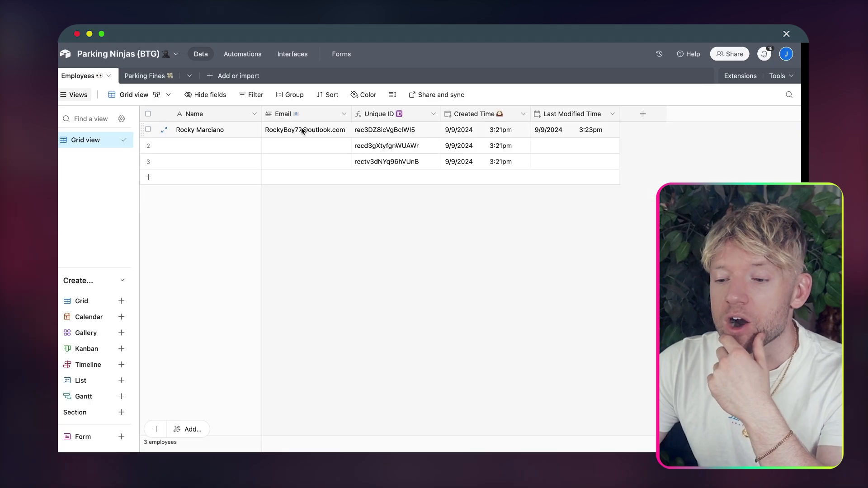
left_click(203, 152)
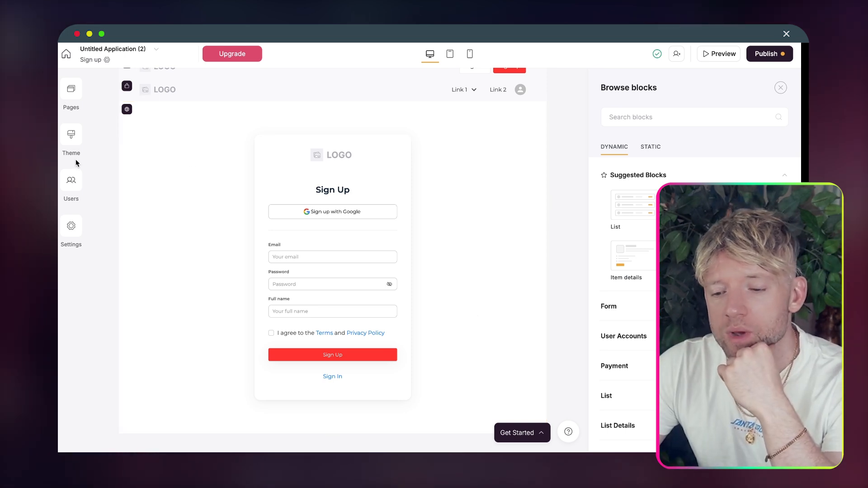
left_click(72, 186)
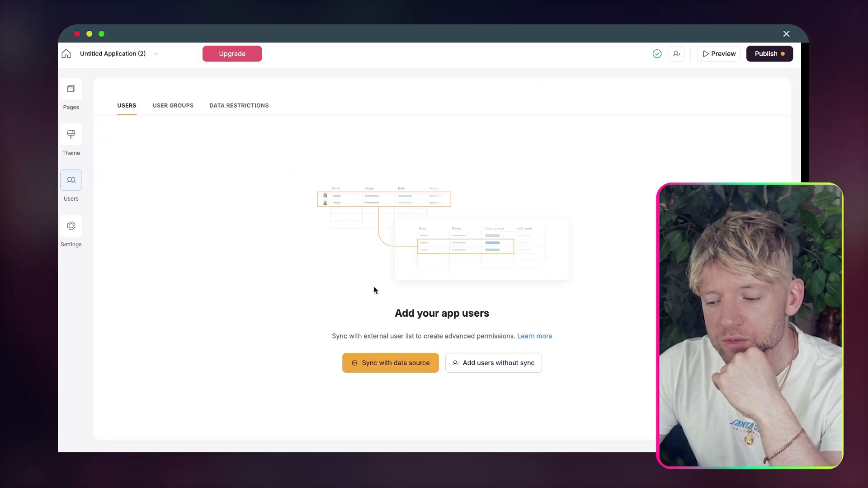
scroll(375, 290, "down", 2)
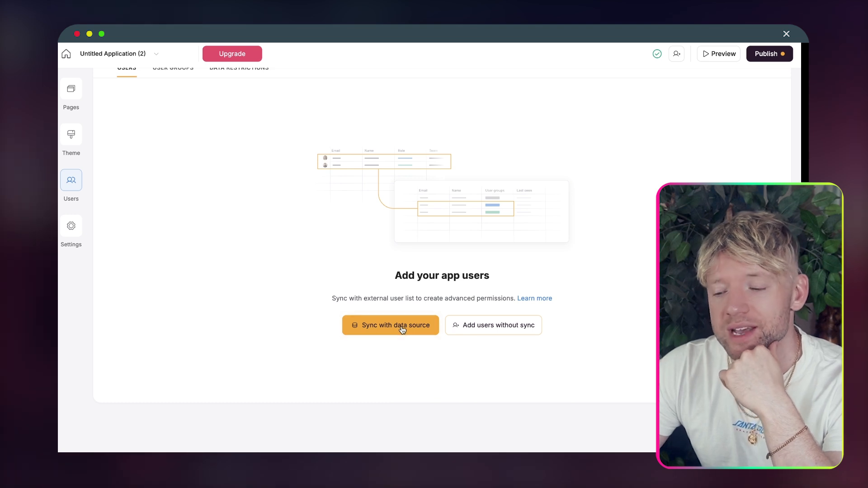
Step: Sync users from Airtable, choosing base Parking Ninjas (BTG) and table Employees
left_click(402, 330)
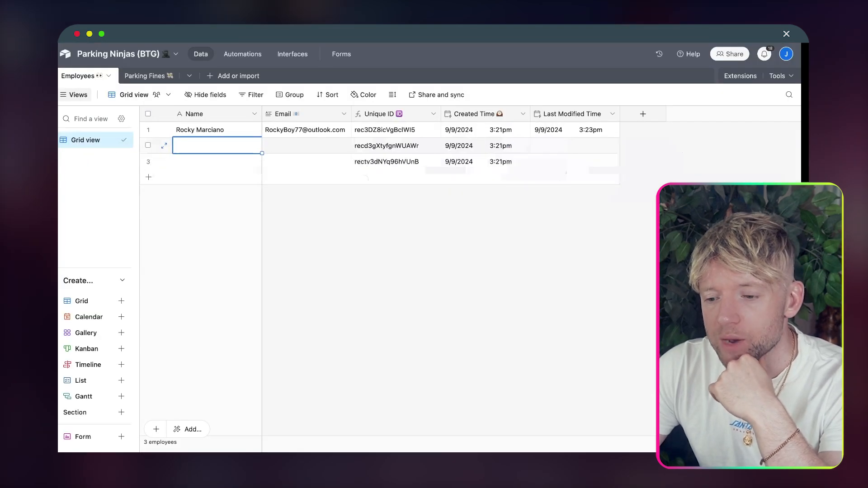
left_click(141, 54)
key("ctrl+c")
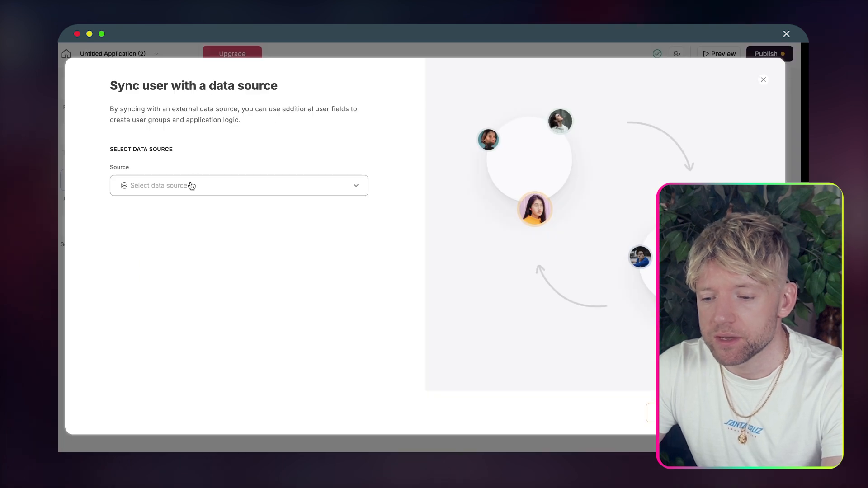
left_click(191, 186)
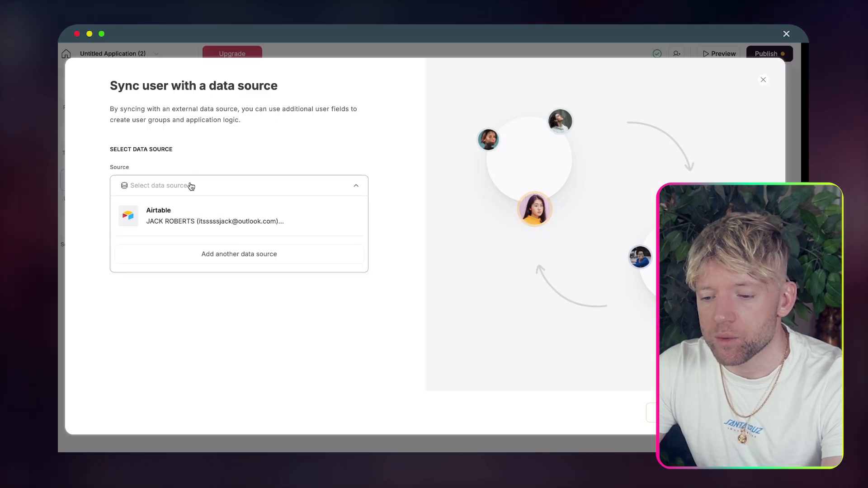
left_click(202, 217)
left_click(184, 222)
left_click(188, 228)
left_click(194, 238)
key("ctrl+v")
left_click(201, 284)
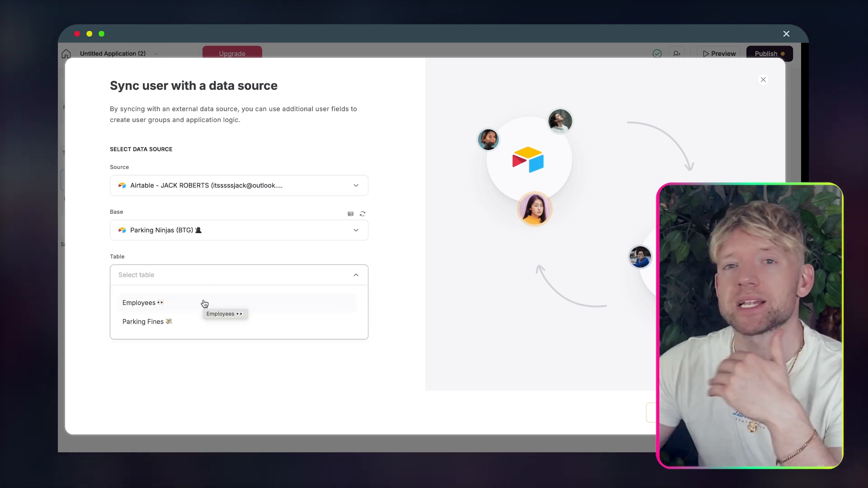
left_click(204, 303)
scroll(271, 316, "down", 3)
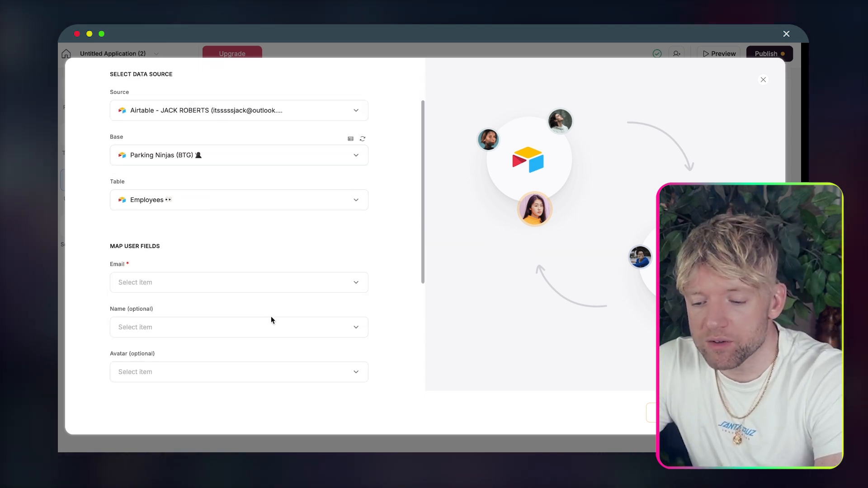
Step: Map user email to the Email column and user name to the Name column
left_click(243, 267)
left_click(180, 333)
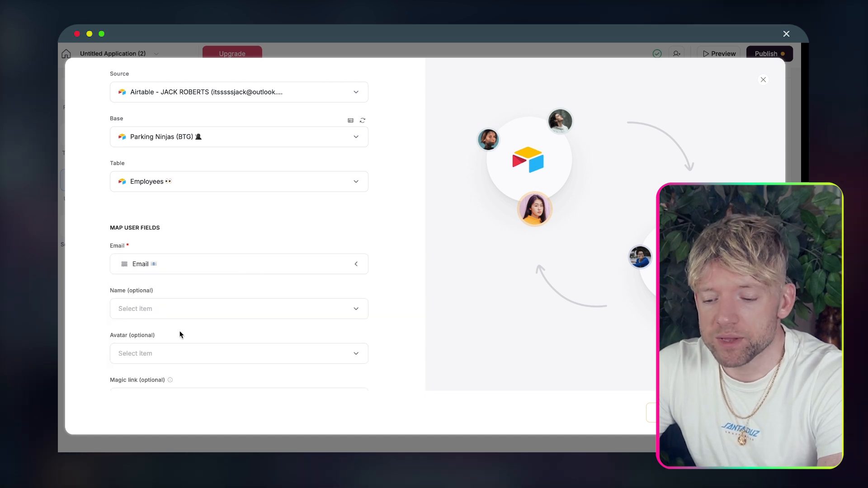
scroll(235, 268, "down", 1)
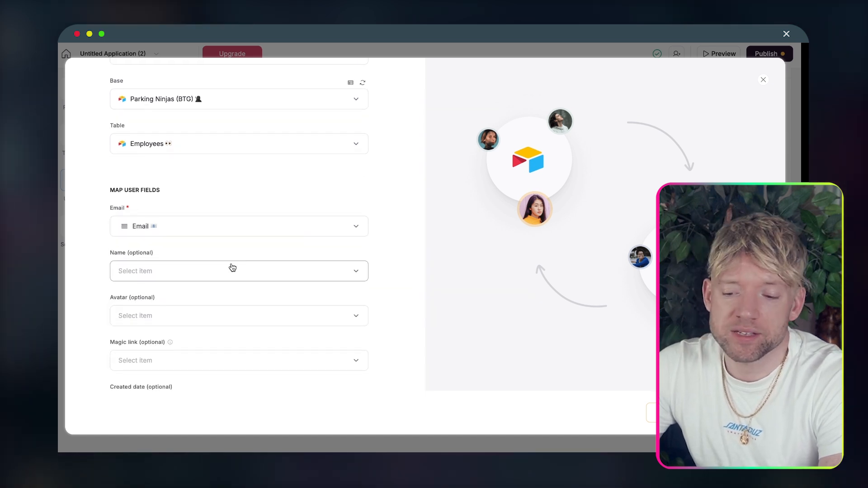
left_click(232, 268)
left_click(214, 342)
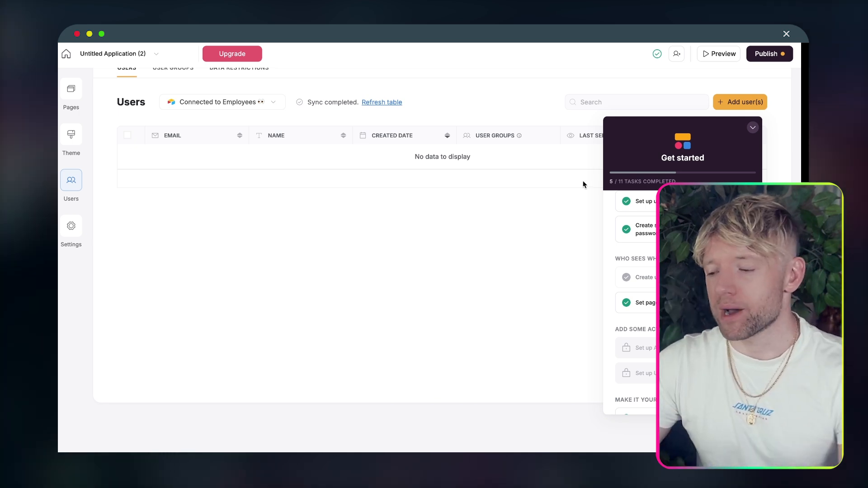
Step: Publish all unpublished changes and open the live site
left_click(753, 129)
scroll(537, 195, "up", 1)
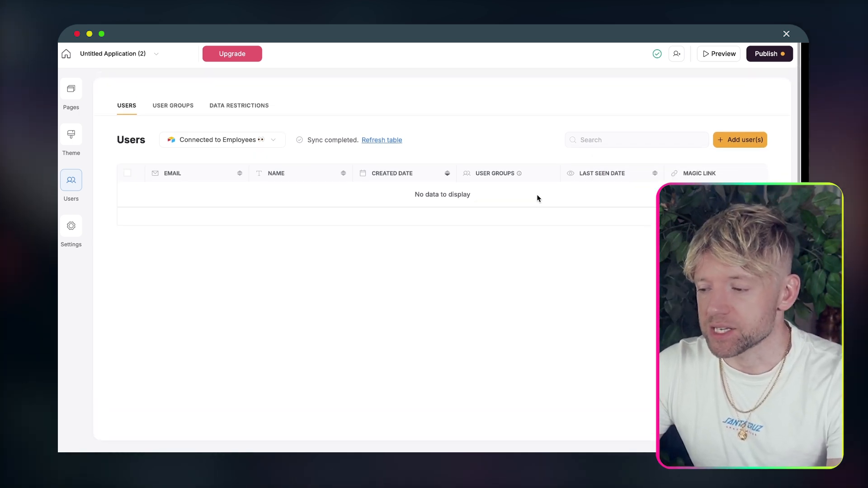
left_click(771, 56)
left_click(711, 197)
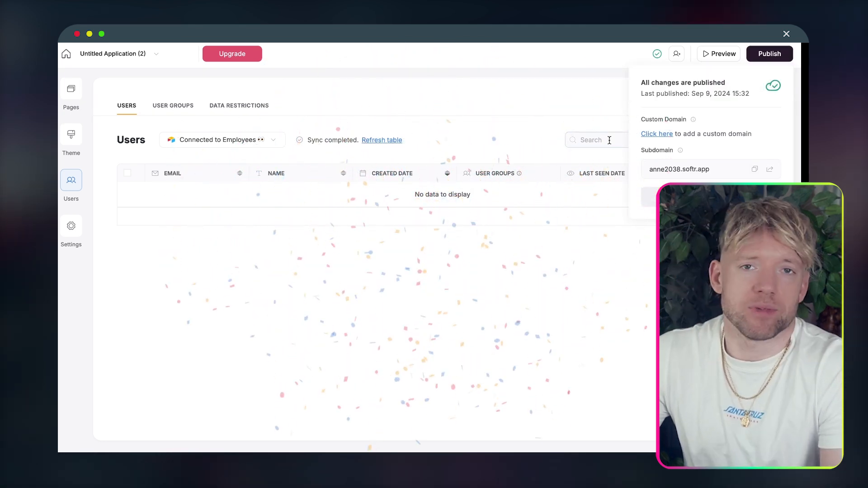
left_click(770, 170)
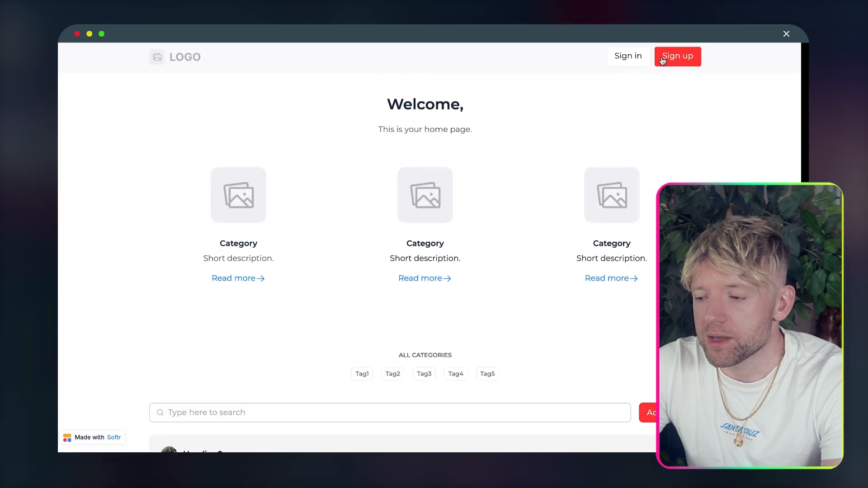
Step: Sign up a test account with an email, password and full name, accepting the terms
left_click(663, 59)
left_click(352, 296)
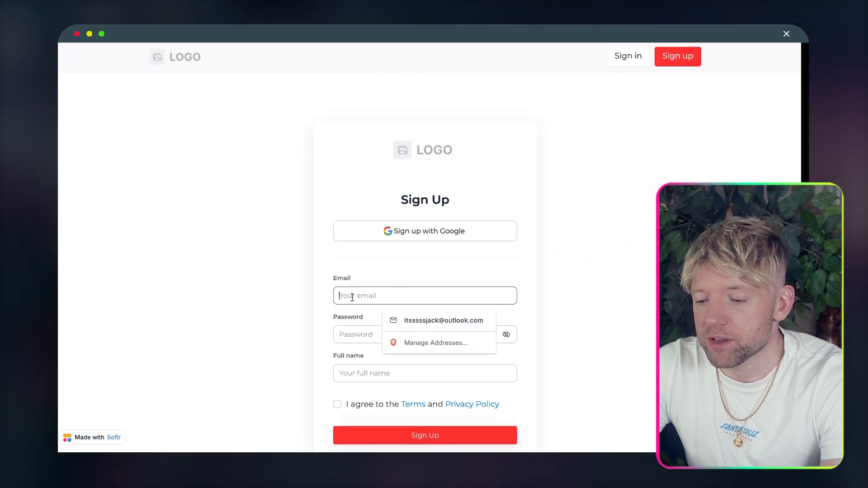
left_click(406, 320)
left_click(376, 296)
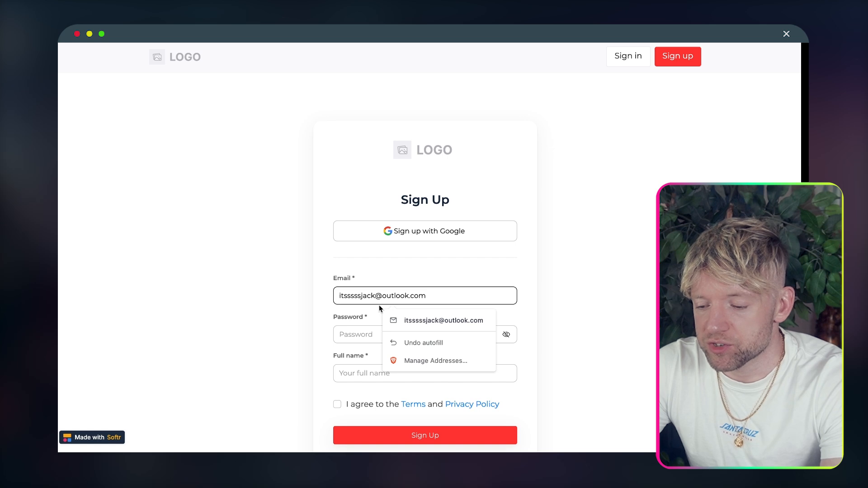
type("66")
key("Tab")
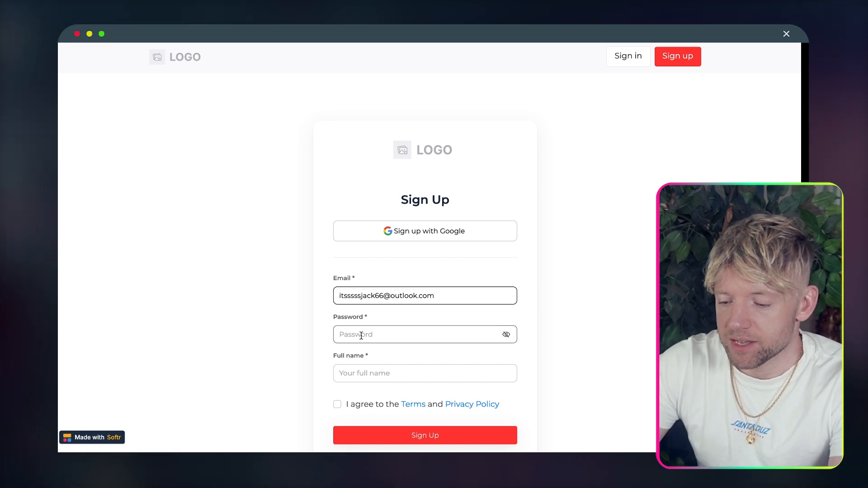
type("**********")
left_click(357, 372)
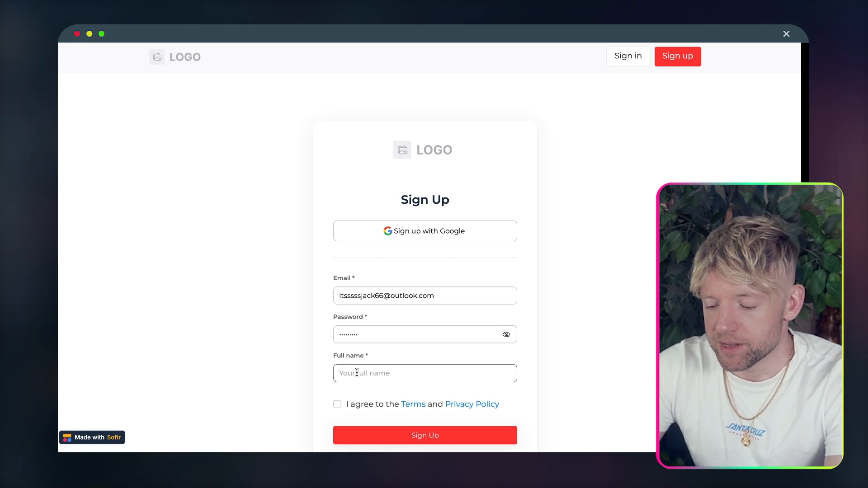
scroll(360, 325, "down", 2)
left_click(348, 313)
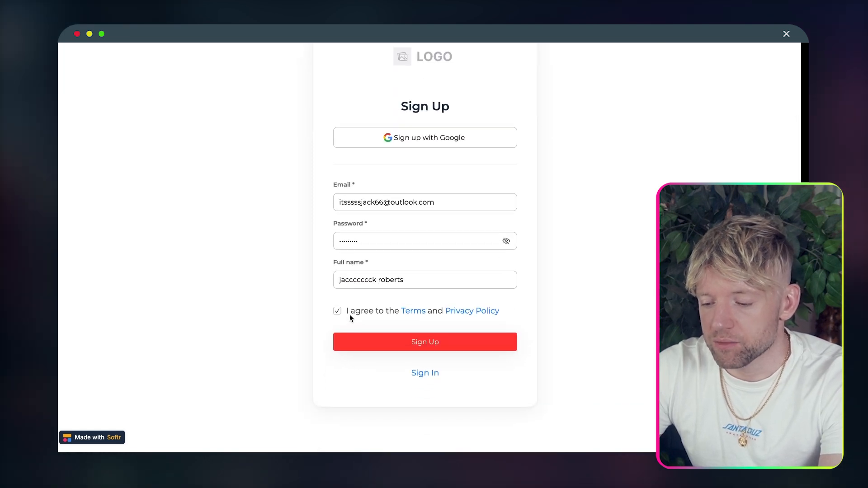
left_click(385, 341)
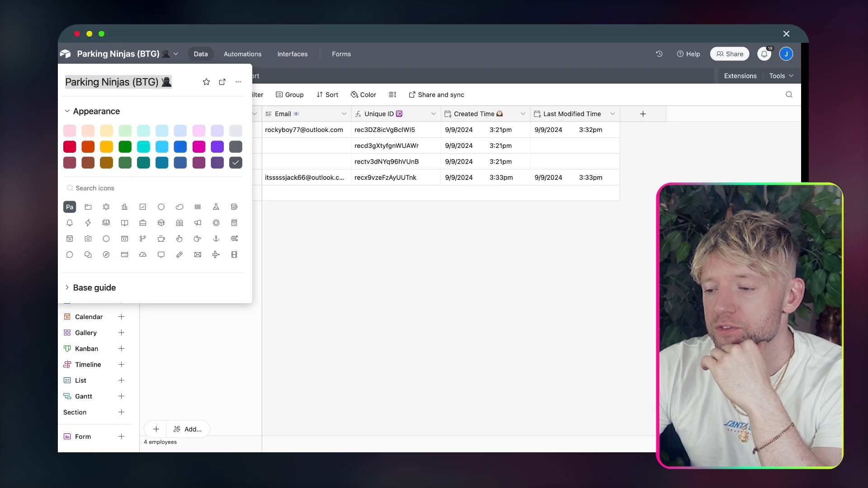
Step: Delete the empty employee rows 2 and 3 from the Employees table
left_click(363, 234)
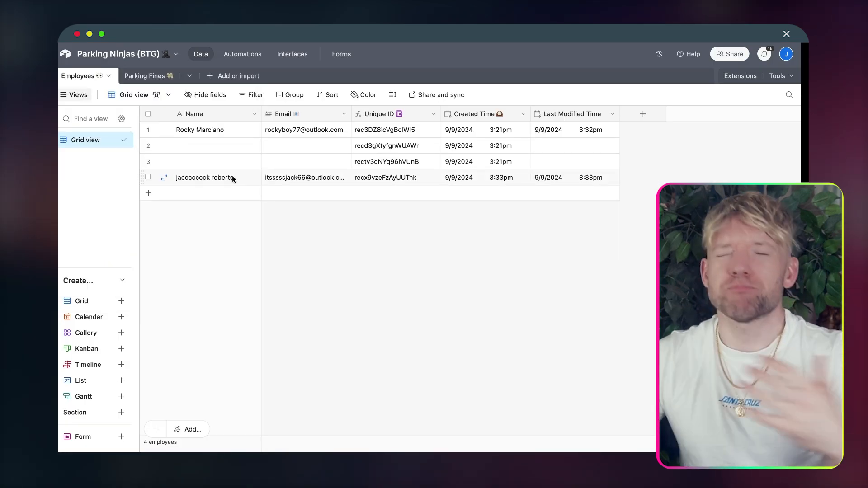
left_click(148, 145)
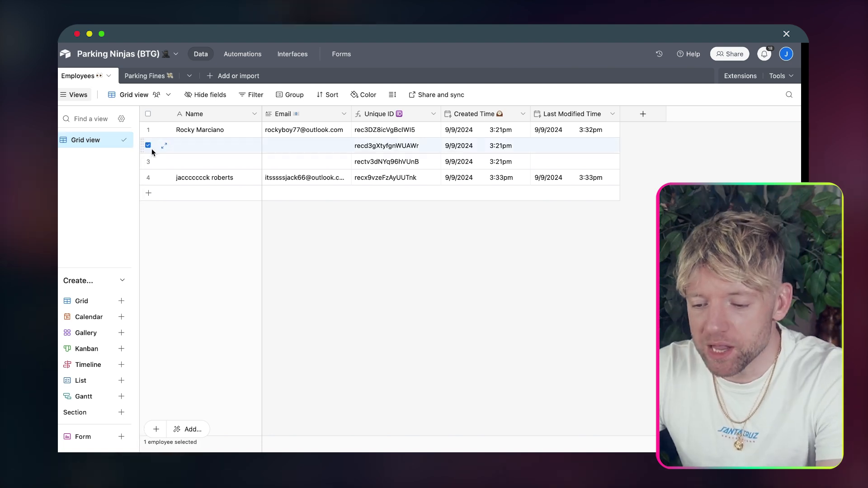
left_click(148, 161)
right_click(149, 162)
left_click(177, 206)
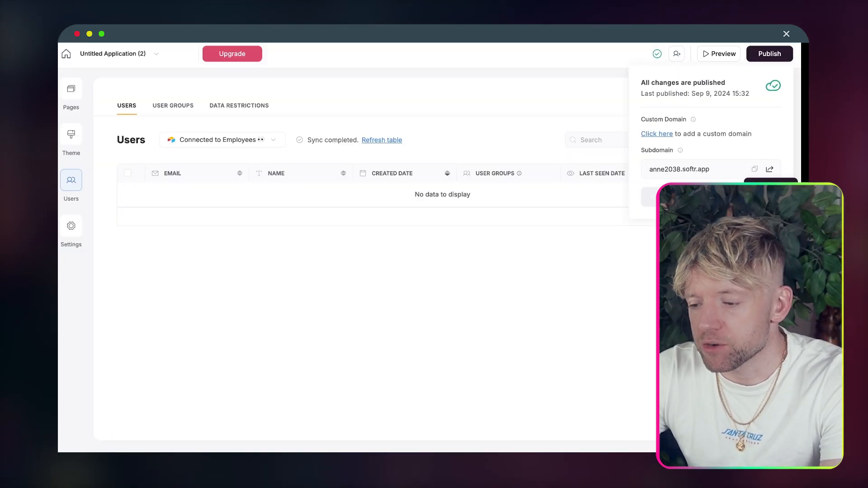
left_click(501, 216)
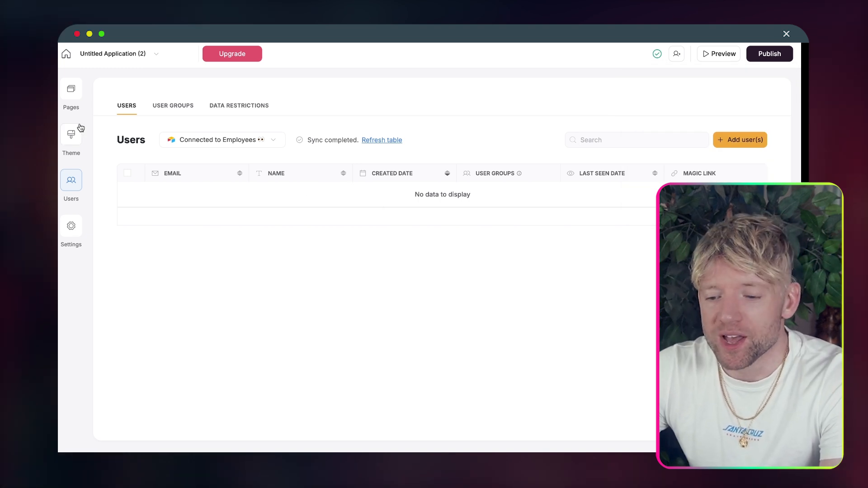
Step: Open the Sign up page and select its user-accounts3 sign-up form block
left_click(75, 96)
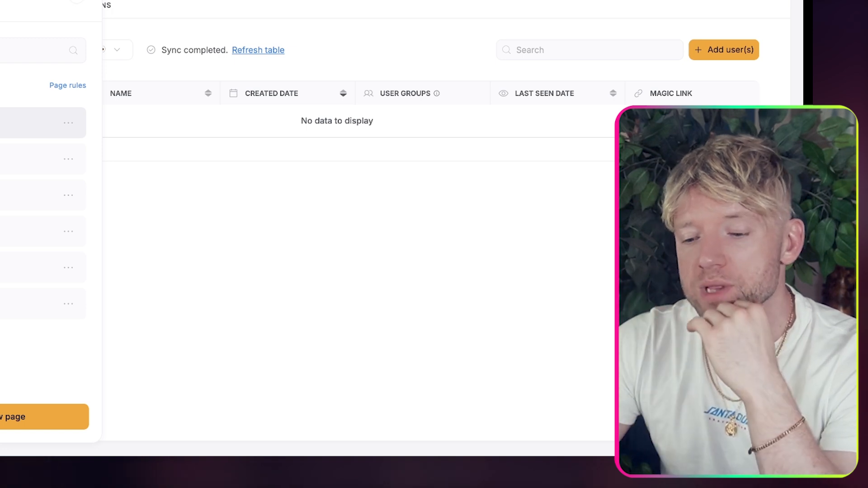
left_click(9, 159)
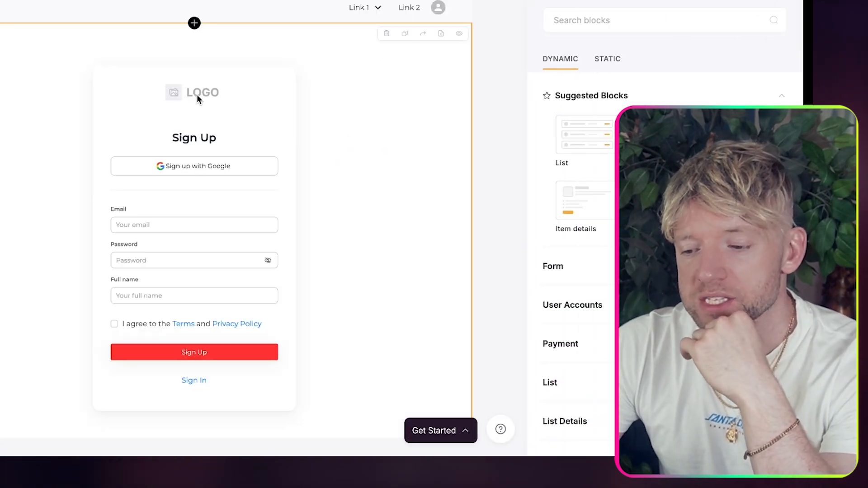
left_click(197, 92)
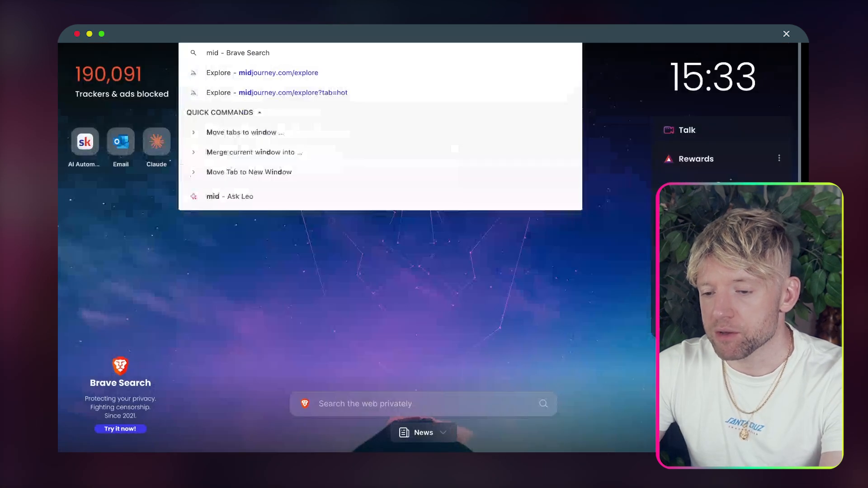
Step: Search Midjourney's Explore gallery for 'parking logo' and scroll through the results
key("Return")
left_click(697, 60)
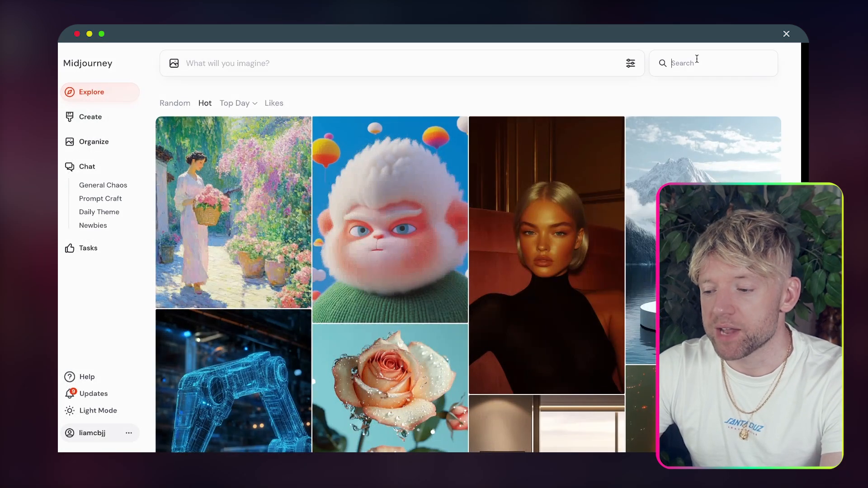
type("parking logo")
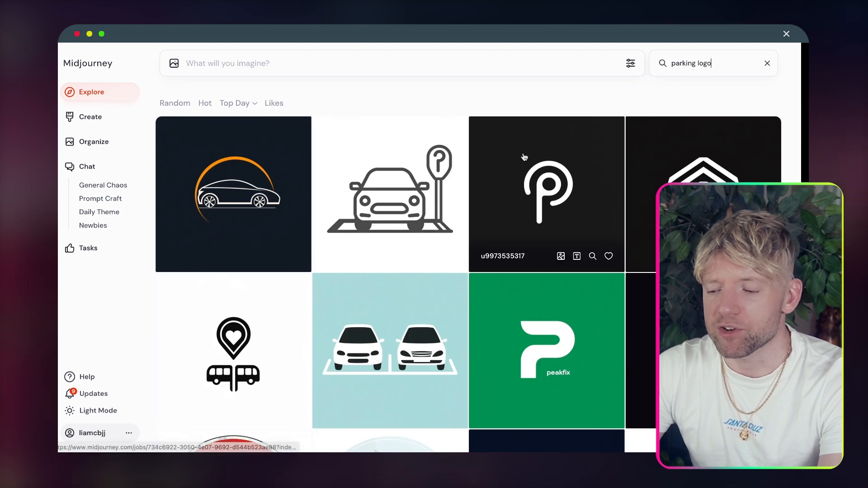
scroll(524, 157, "down", 6)
scroll(525, 157, "down", 10)
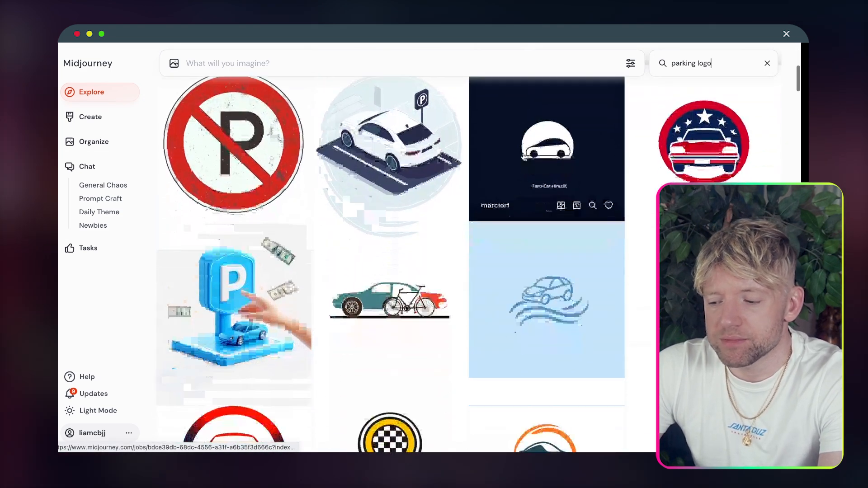
scroll(525, 157, "down", 4)
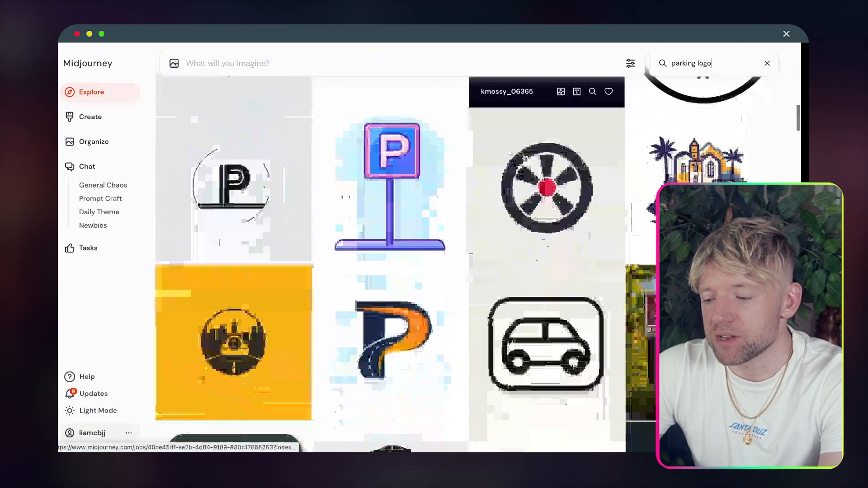
scroll(524, 157, "up", 2)
scroll(525, 157, "up", 2)
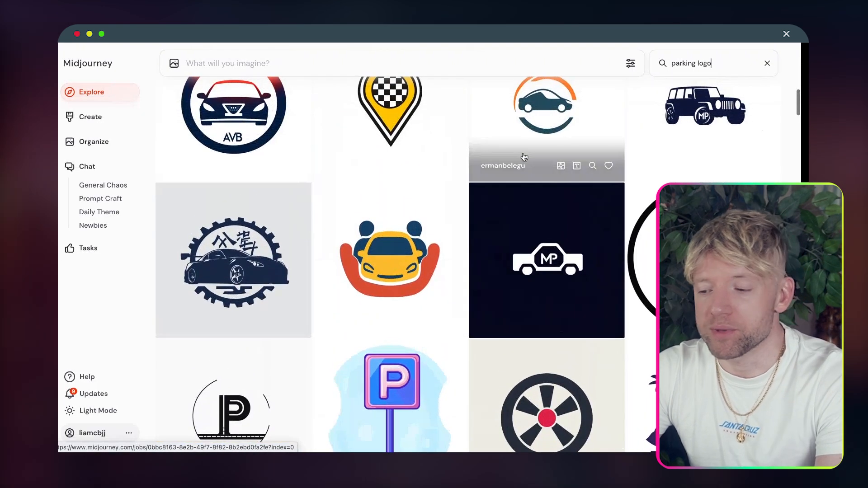
scroll(524, 157, "up", 13)
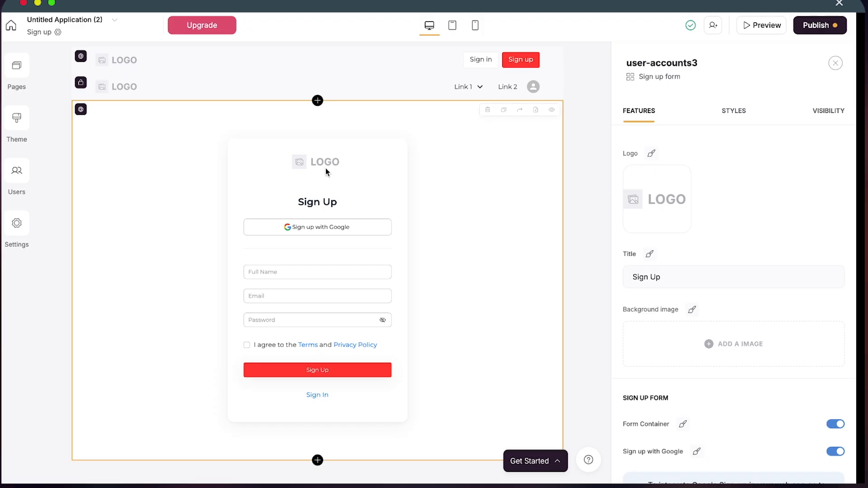
Step: Set the Sign up form logo to the no-parking image and publish the updates
mouse_move(633, 206)
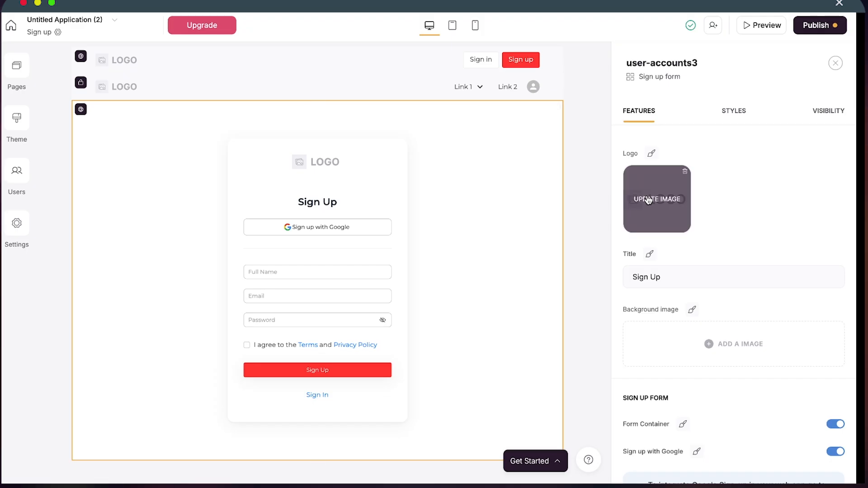
left_click(648, 200)
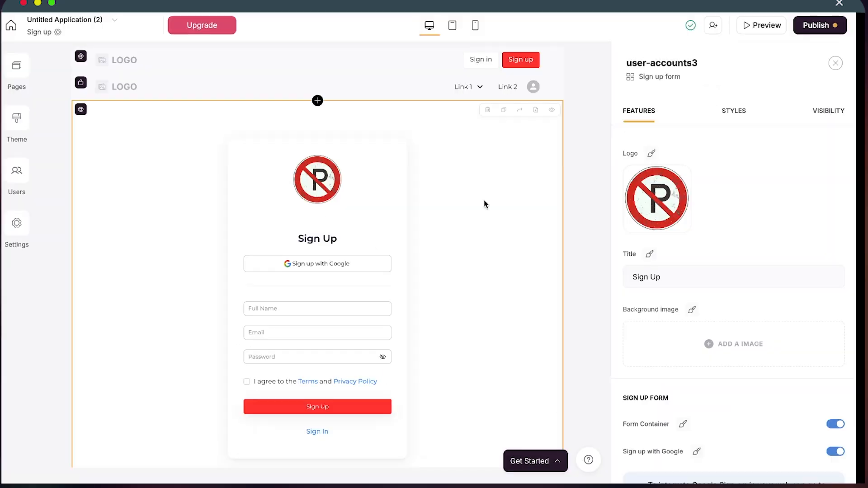
scroll(484, 203, "down", 1)
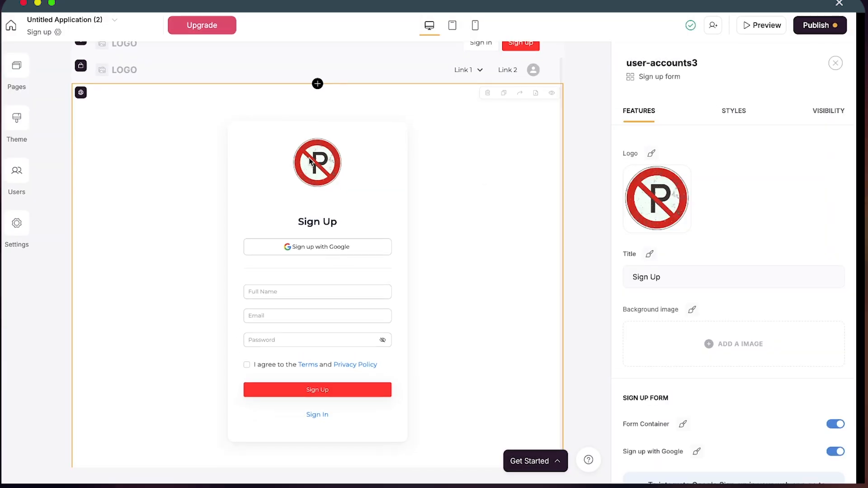
scroll(358, 248, "up", 1)
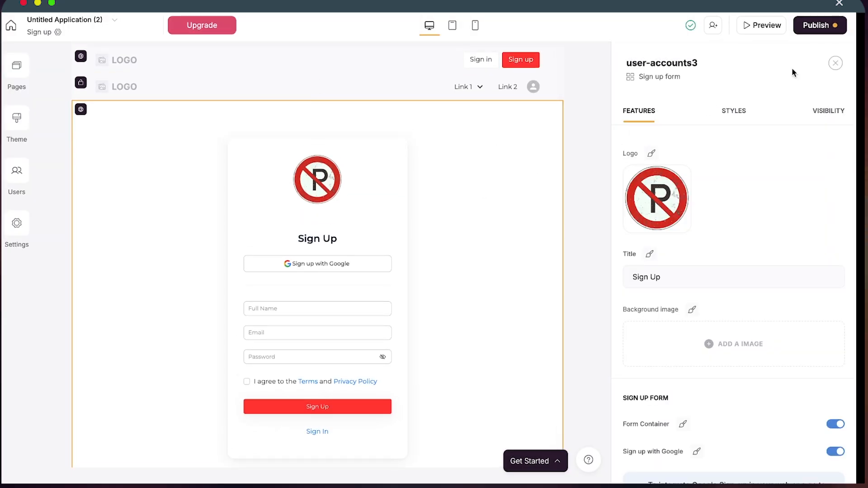
left_click(819, 25)
left_click(747, 189)
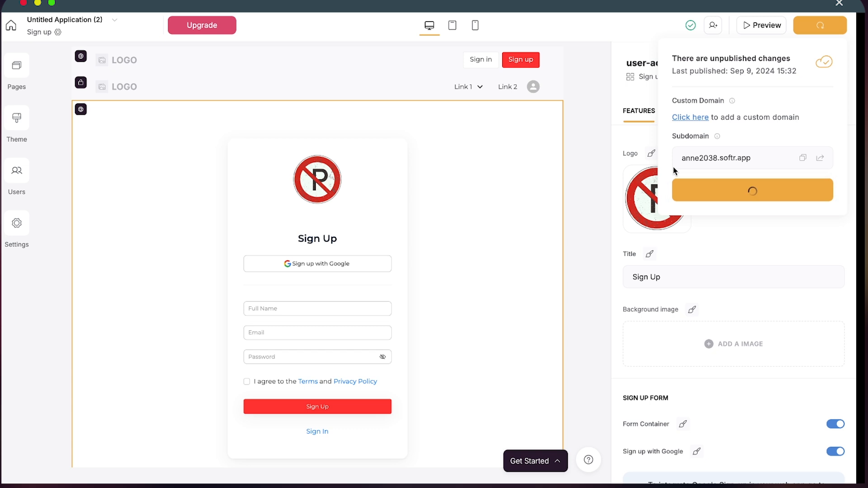
Step: Give the Sign in form the same no-parking logo from the Asset Library, then open Home
left_click(14, 72)
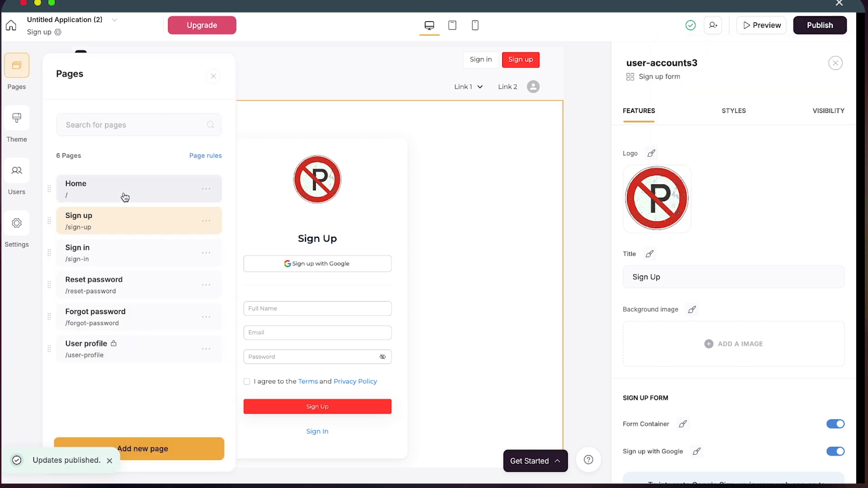
left_click(115, 259)
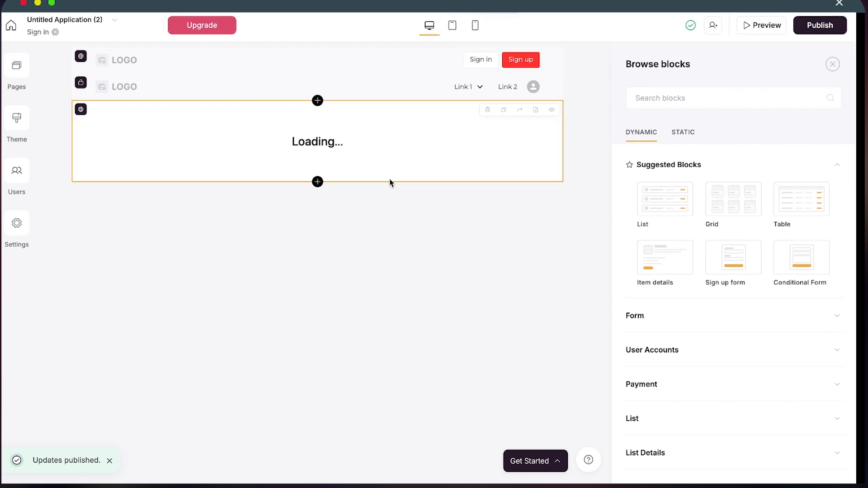
left_click(317, 161)
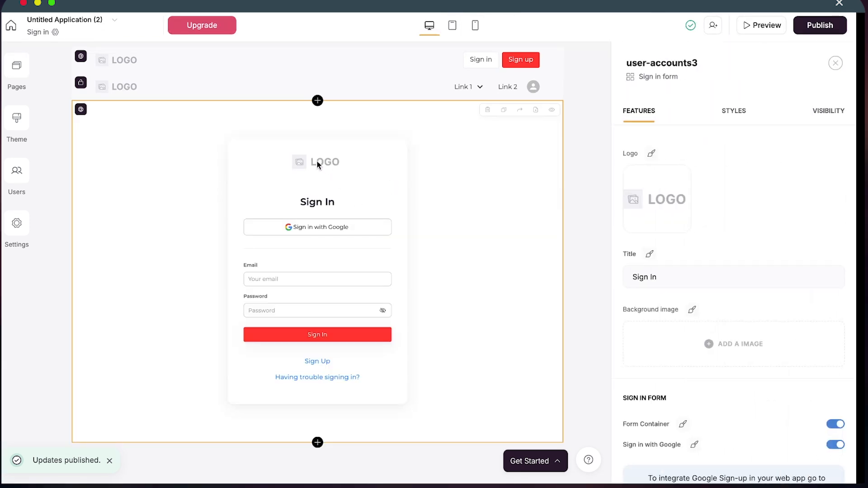
left_click(661, 195)
mouse_move(269, 147)
left_click(195, 194)
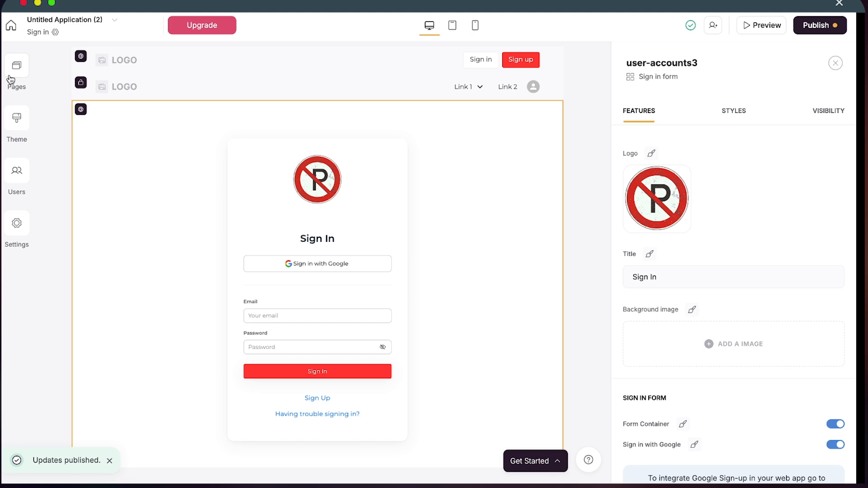
left_click(11, 80)
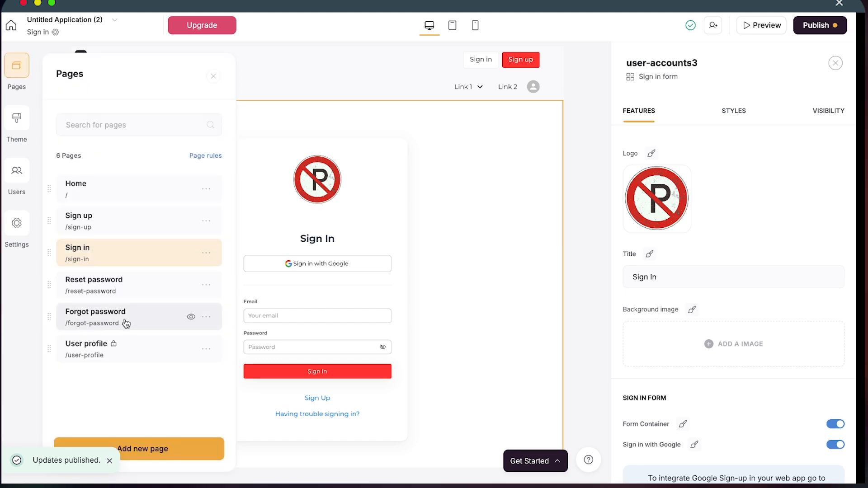
left_click(126, 196)
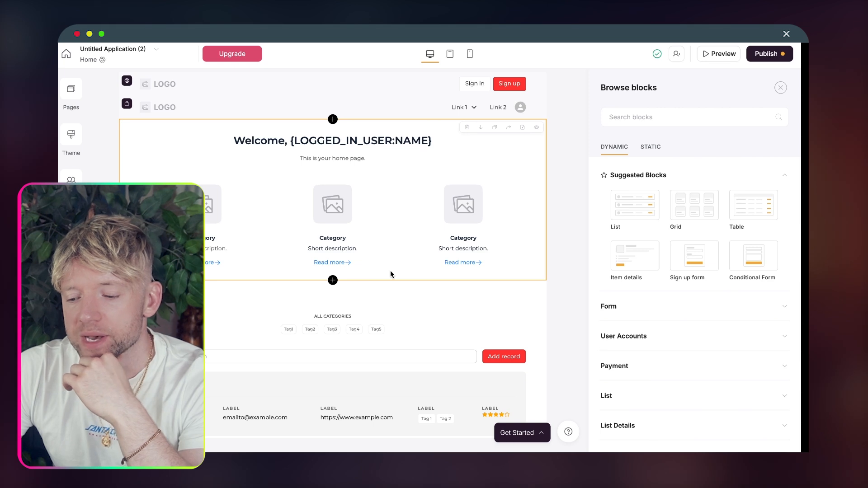
Step: Select the horizontal-card list2 block below the Welcome feature grid to show its Source settings
left_click(467, 177)
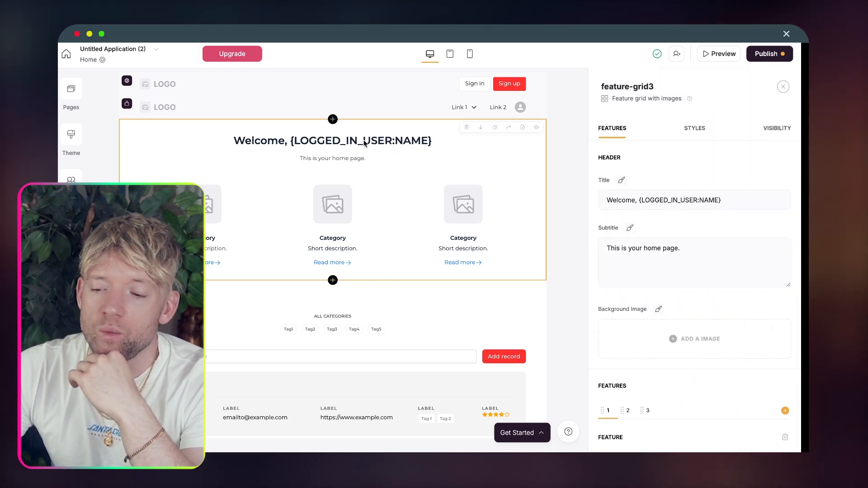
scroll(384, 221, "down", 1)
scroll(385, 220, "up", 1)
scroll(383, 220, "down", 1)
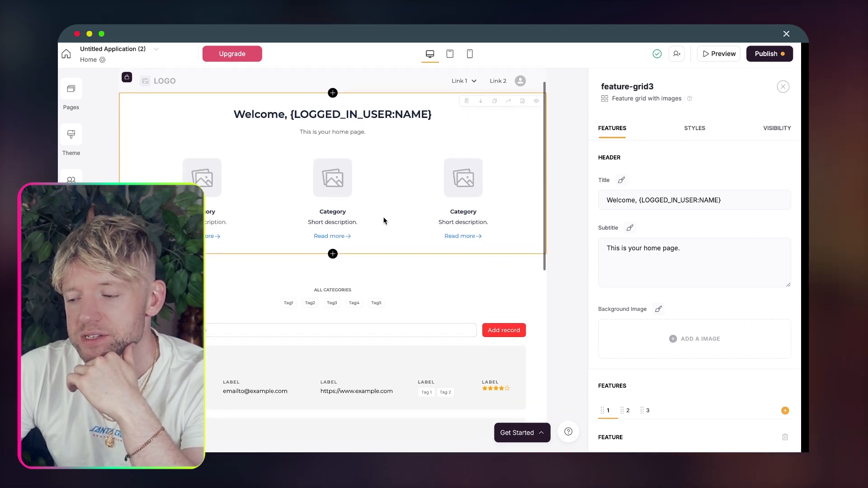
scroll(383, 221, "down", 5)
left_click(384, 219)
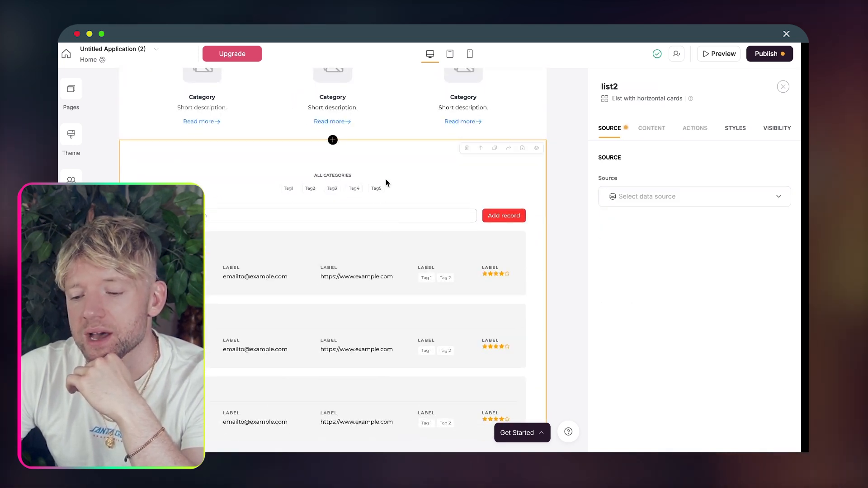
scroll(389, 220, "down", 1)
scroll(389, 219, "down", 5)
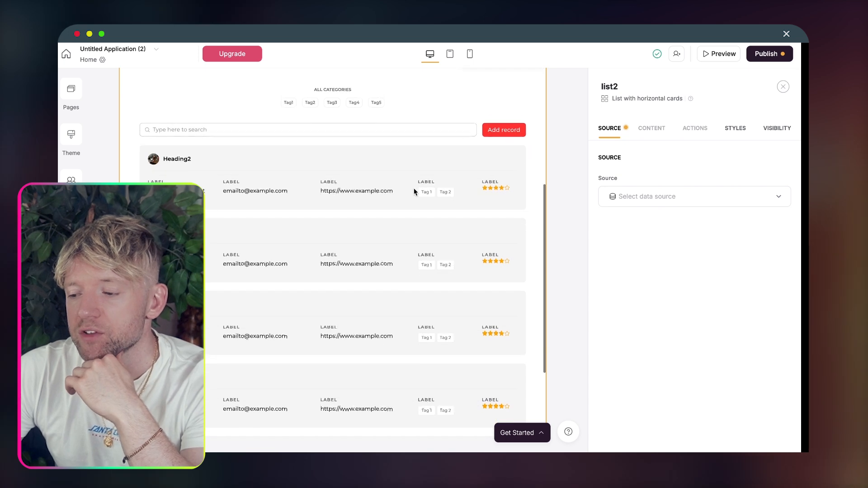
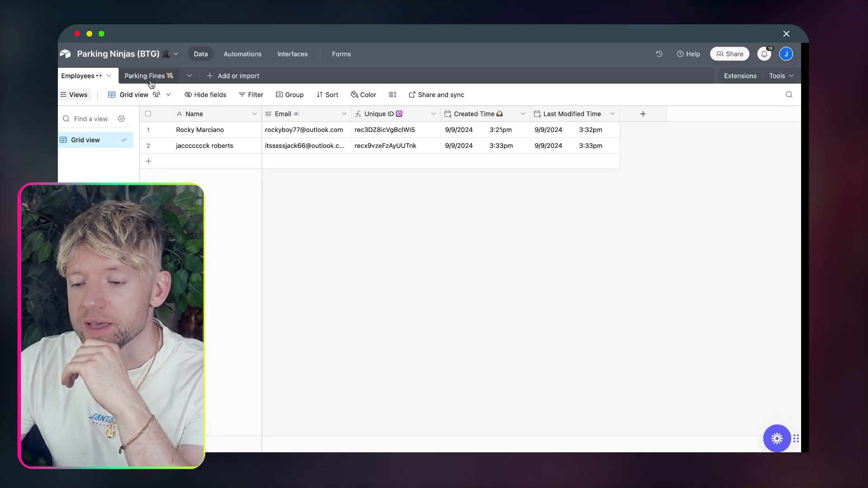
Step: Set list2's source to Airtable, using the Parking Ninjas (BTG) base and its Parking Fines table
left_click(150, 80)
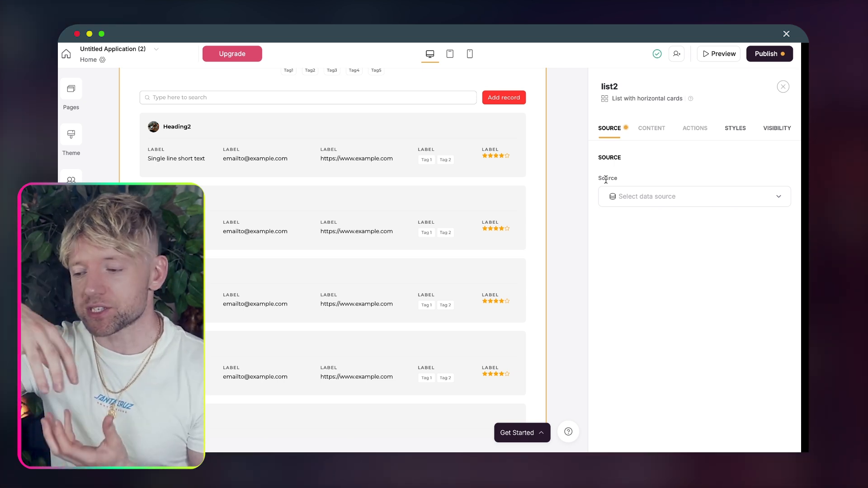
left_click(639, 193)
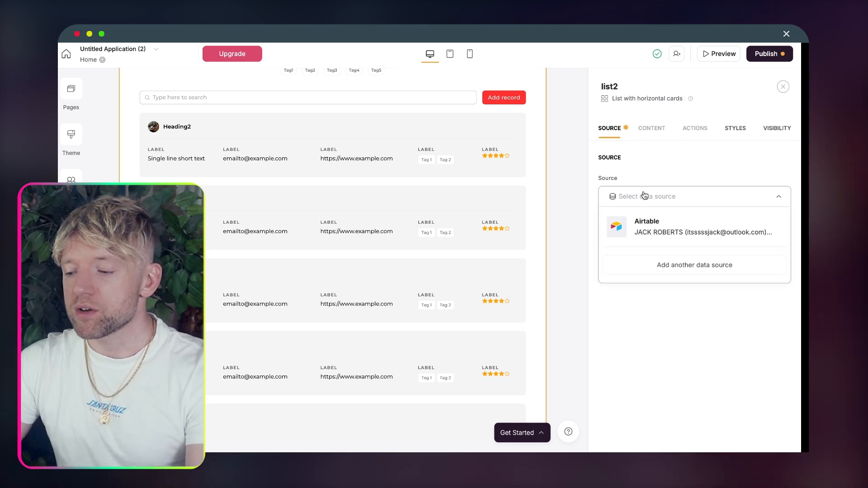
left_click(640, 221)
left_click(645, 244)
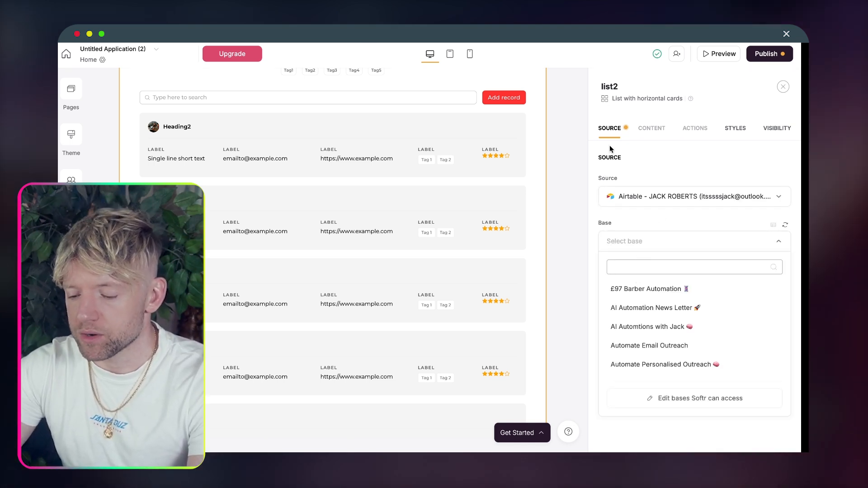
type("btg")
left_click(646, 293)
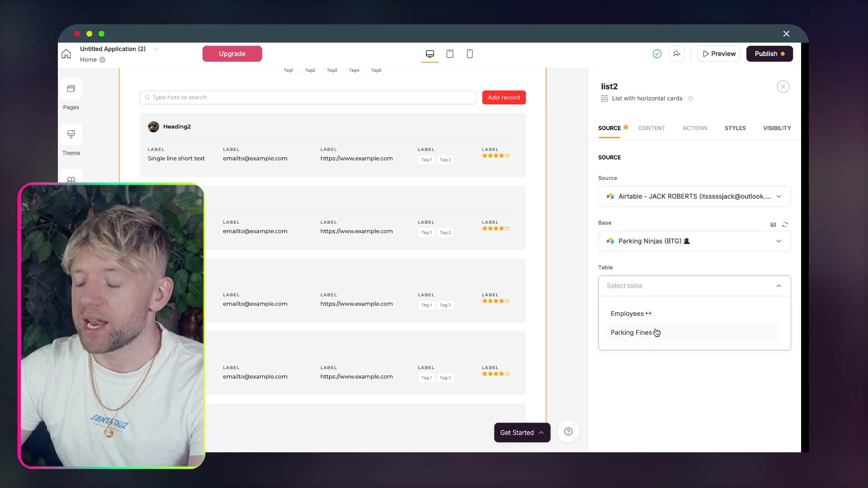
left_click(657, 334)
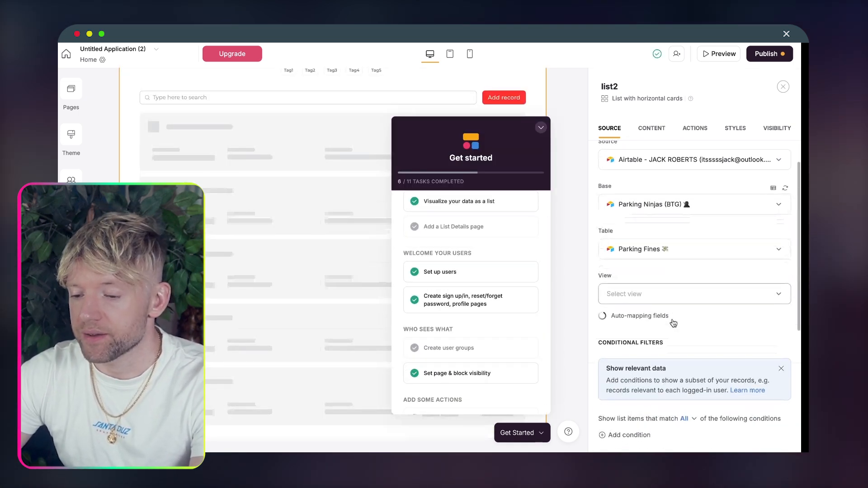
Step: Dismiss the Get started checklist in the Softr editor
scroll(673, 322, "down", 2)
scroll(673, 323, "down", 1)
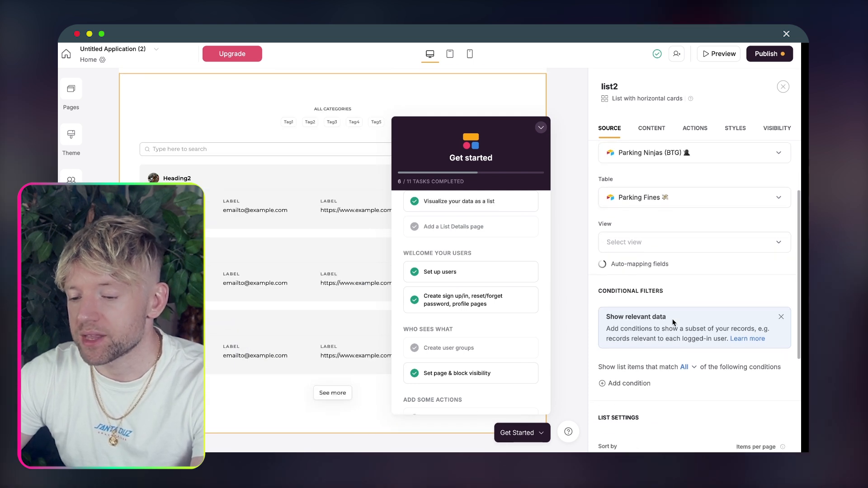
scroll(673, 322, "down", 1)
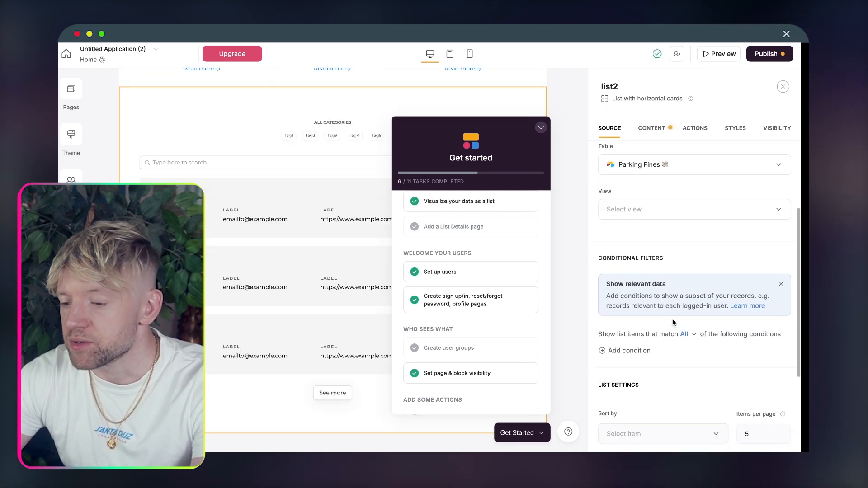
left_click(541, 127)
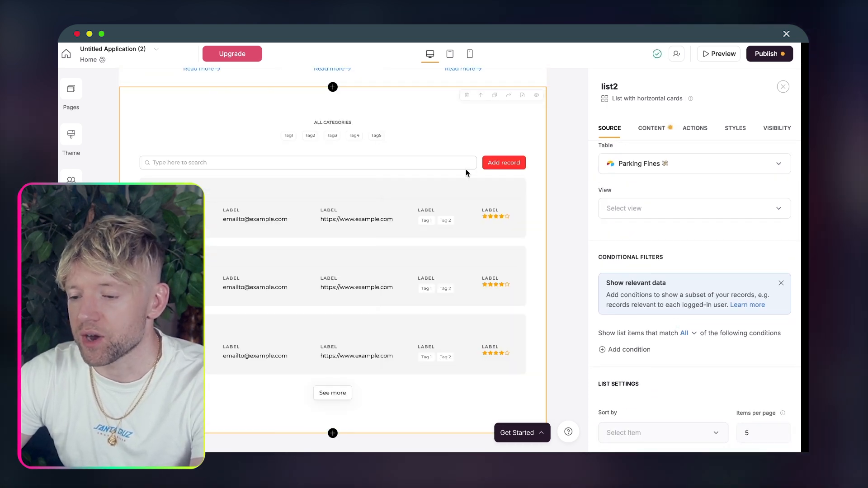
scroll(465, 171, "up", 5)
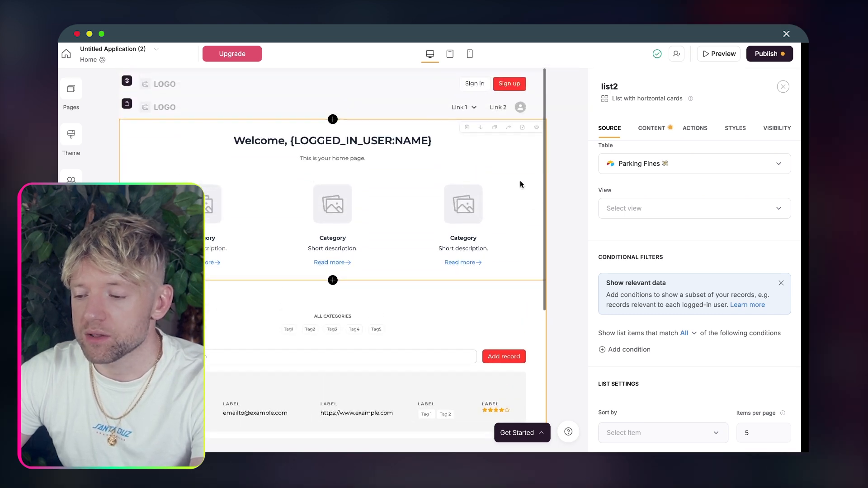
Step: Delete the welcome section with the category cards from the page
left_click(520, 180)
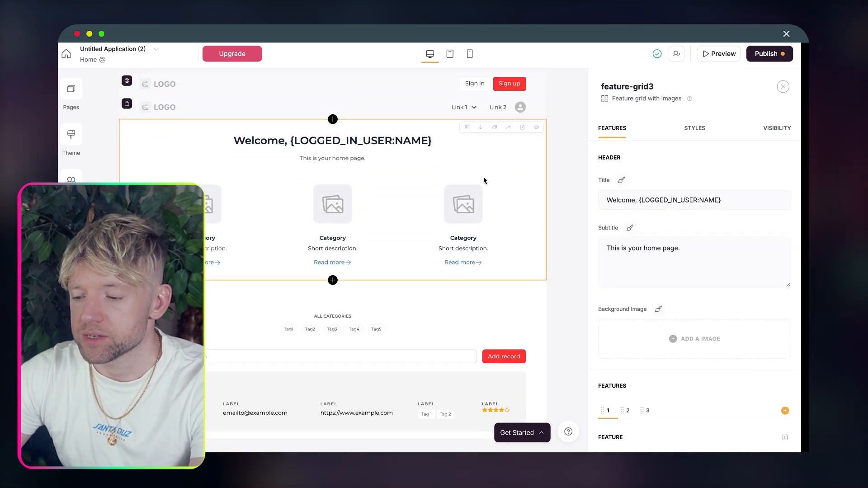
left_click(468, 127)
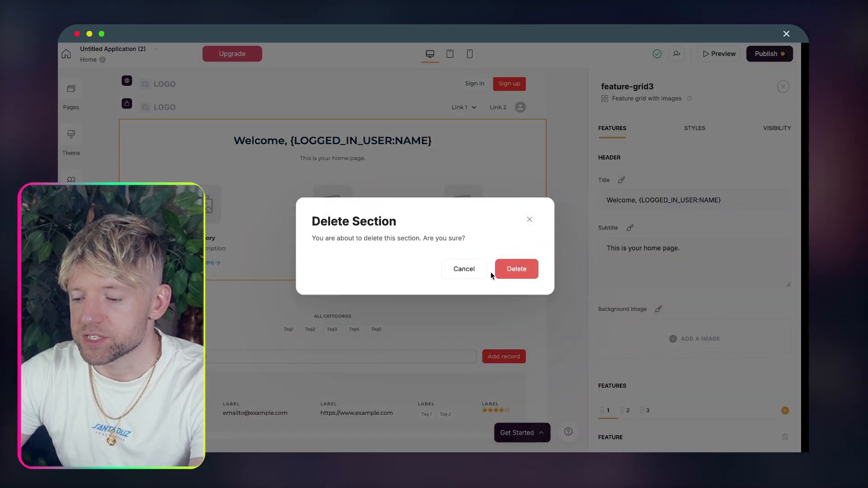
left_click(517, 269)
Step: Add a Custom code block below the list and clear its placeholder code
scroll(519, 262, "down", 5)
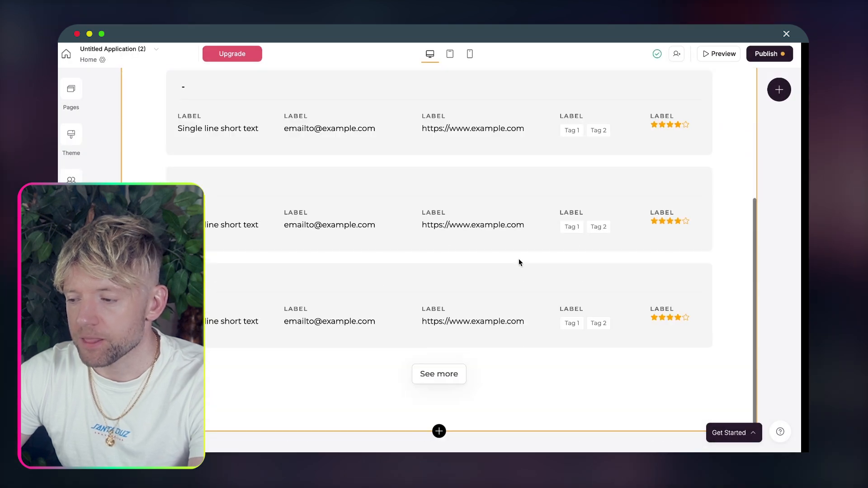
left_click(439, 430)
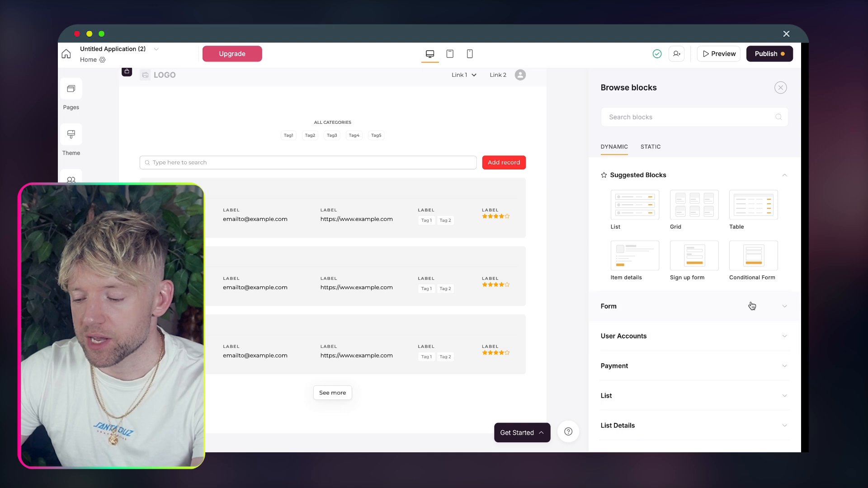
left_click(638, 121)
type("code")
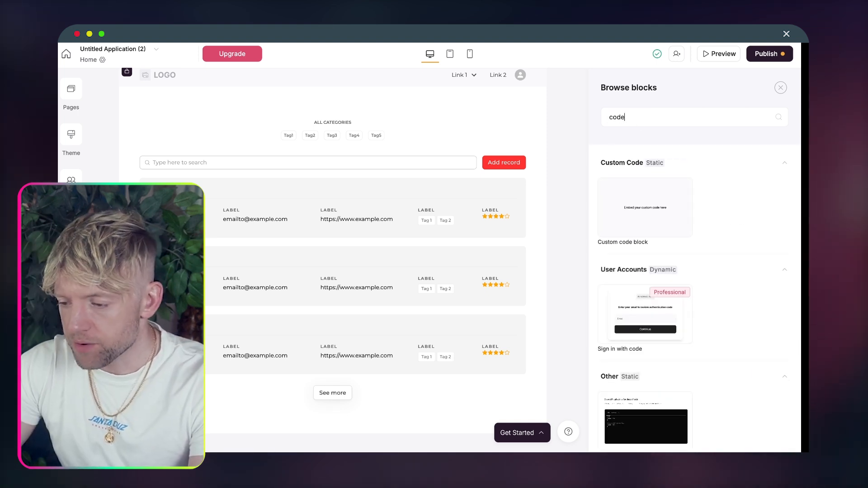
mouse_move(683, 220)
left_click(645, 210)
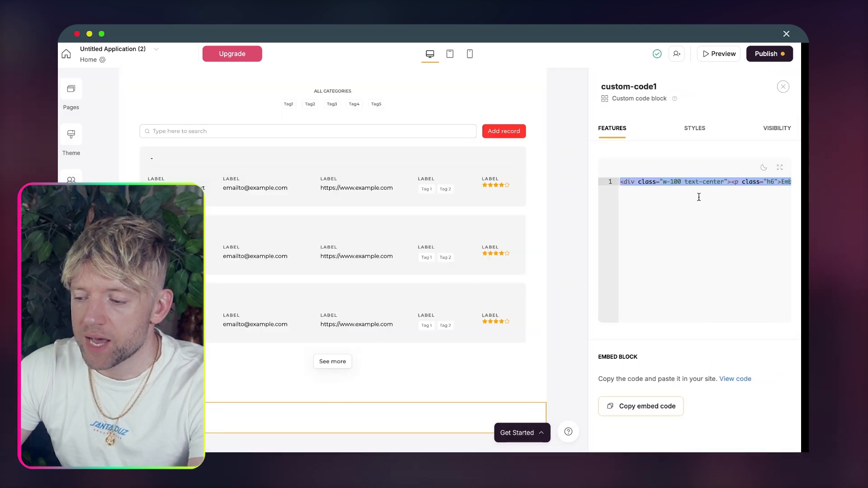
key("BackSpace")
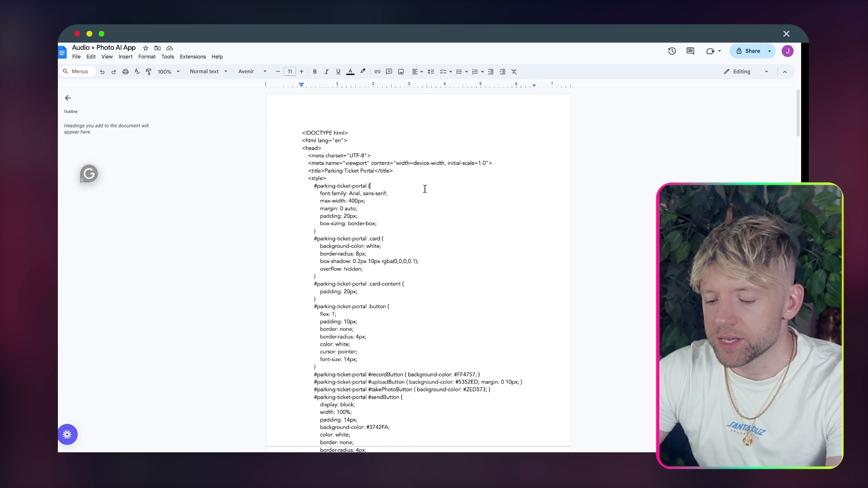
Step: Search the Google Docs code for the old 'eu' webhook URL in the fetch call
key("super+a")
left_click(425, 189)
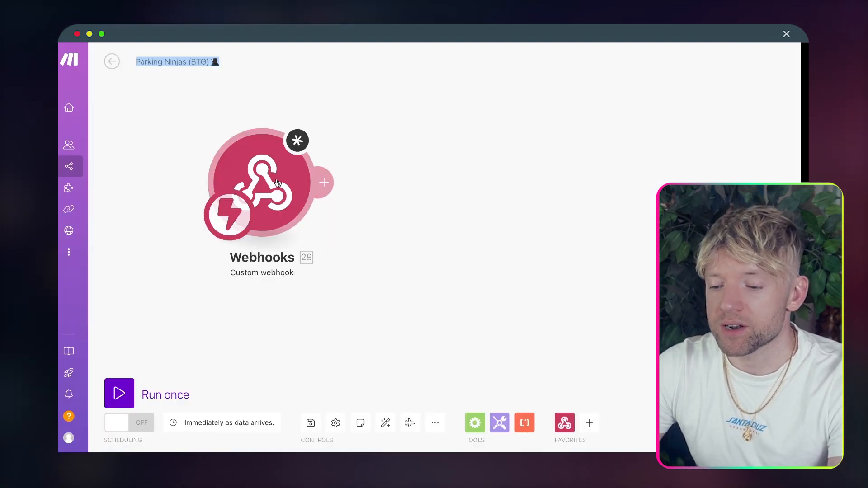
left_click(277, 182)
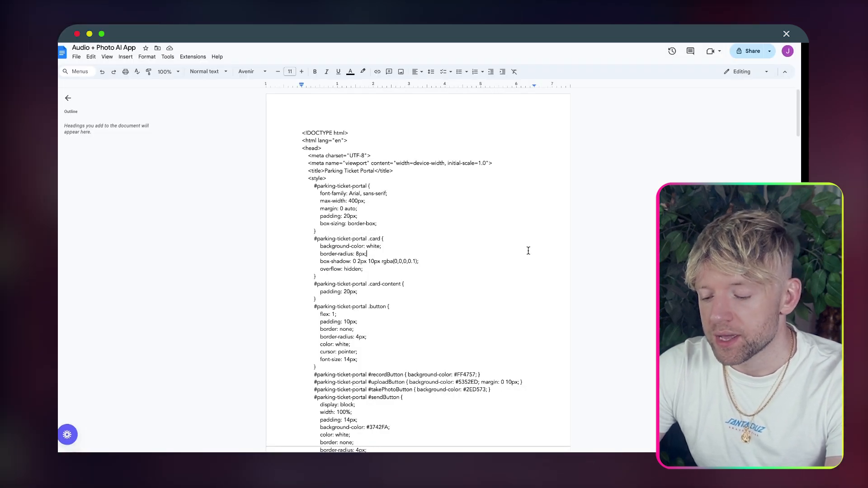
key("super+f")
type("eu2")
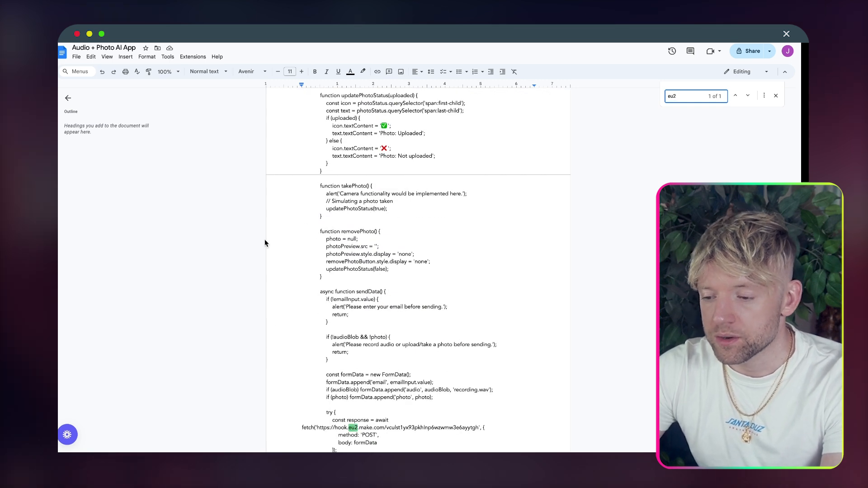
scroll(485, 386, "down", 5)
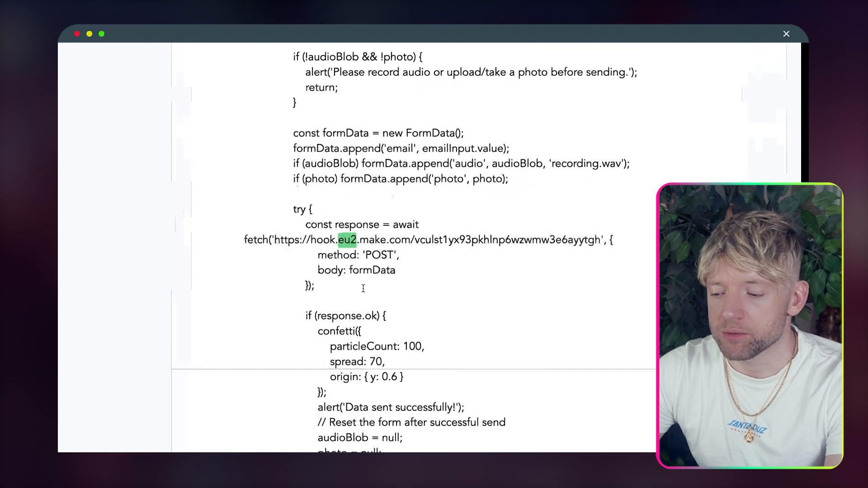
Step: Swap in the new Make webhook URL and paste the full code into custom-code1
left_click_drag(600, 242, 283, 235)
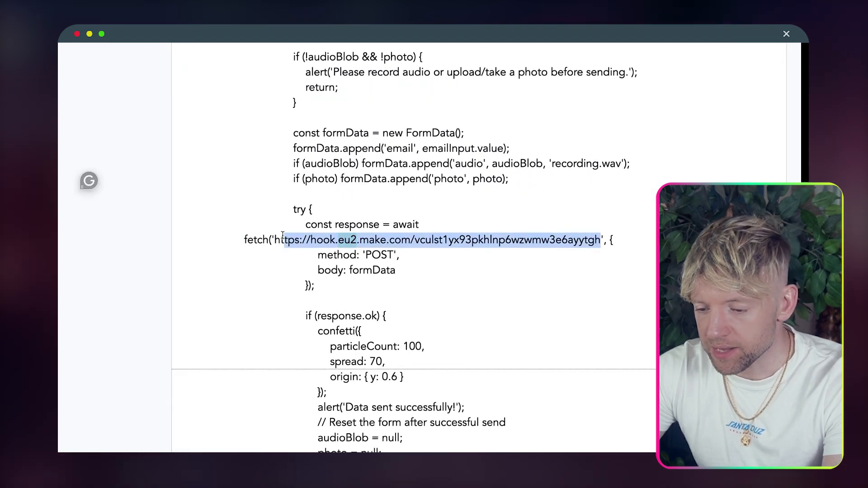
key("super+c")
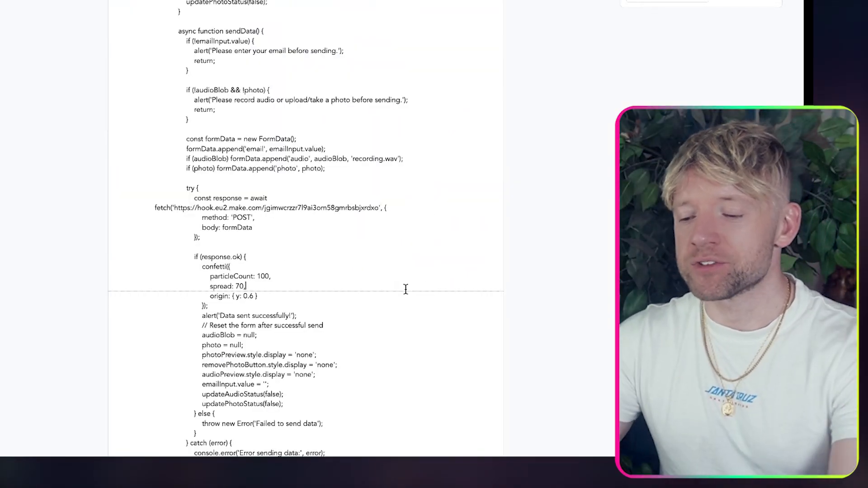
key("super+a")
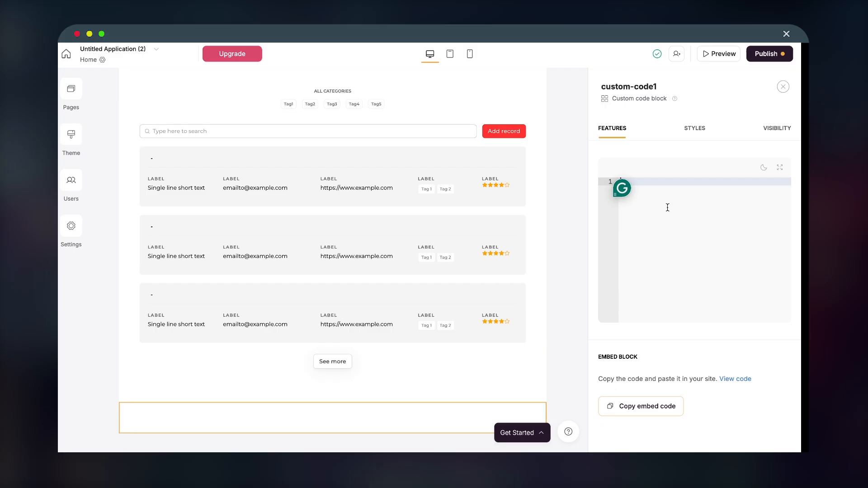
key("super+v")
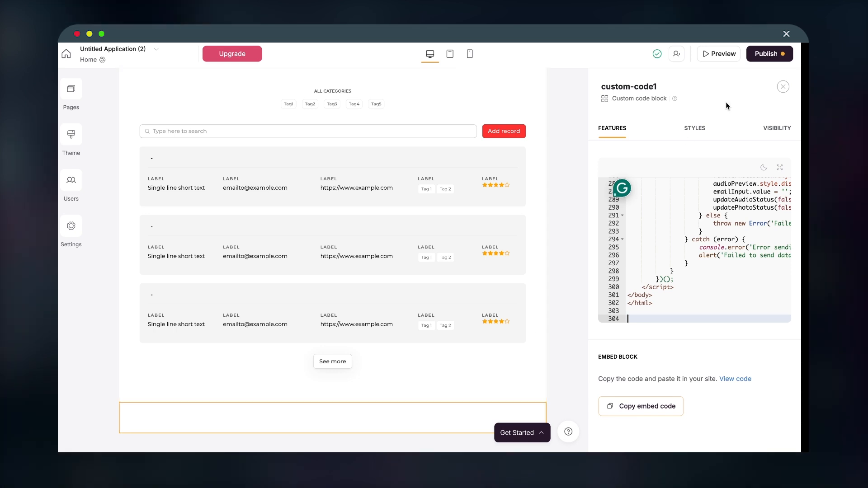
Step: Publish the Softr updates, then select the parking fines list and the page header
left_click(763, 55)
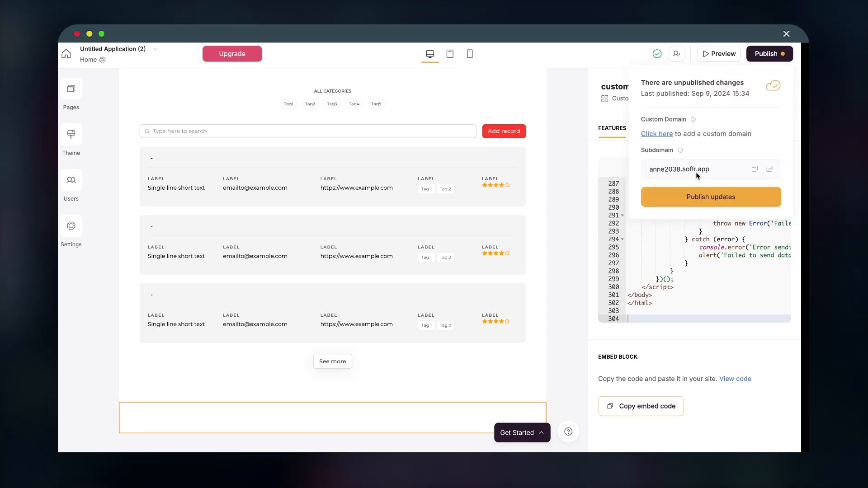
left_click(703, 197)
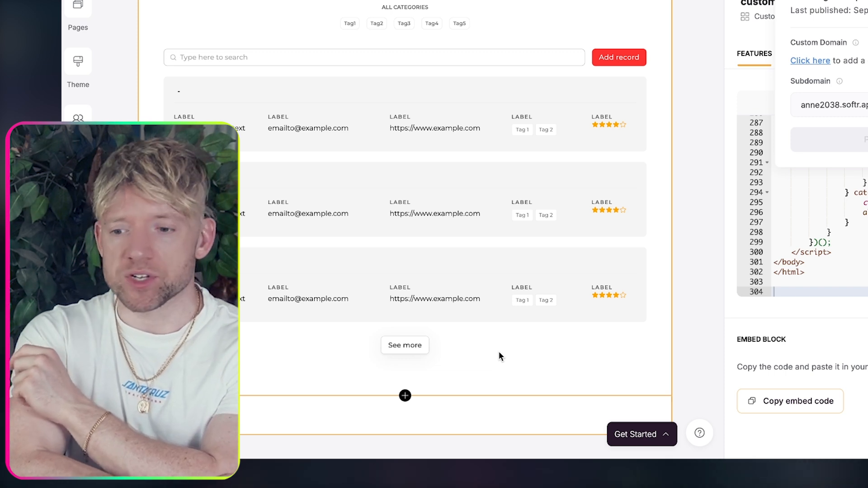
left_click(469, 46)
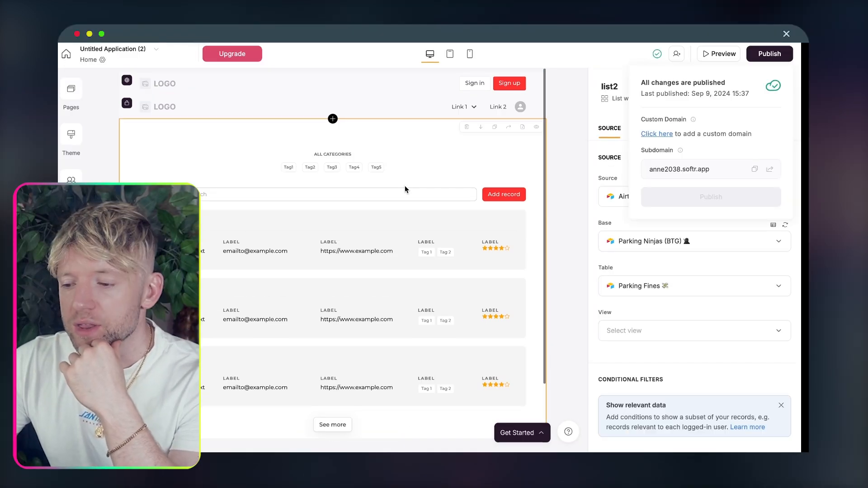
left_click(397, 107)
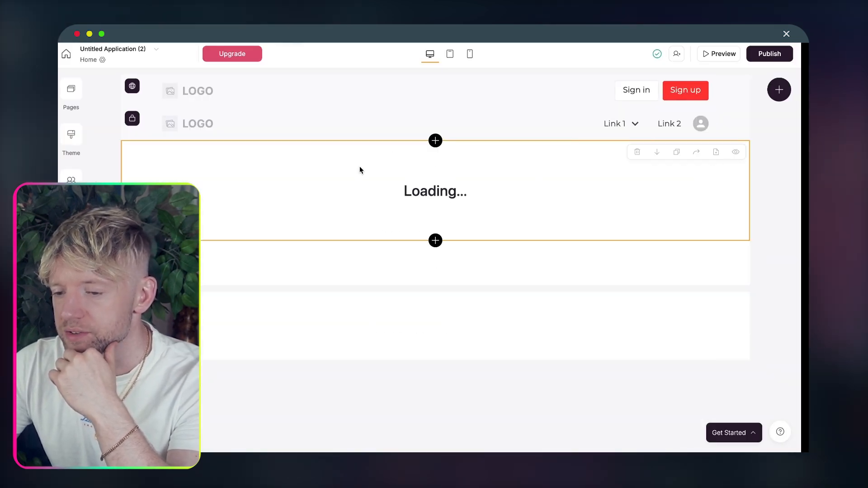
Step: Set the no-parking image from the Asset Library as the logo of both headers
left_click(285, 130)
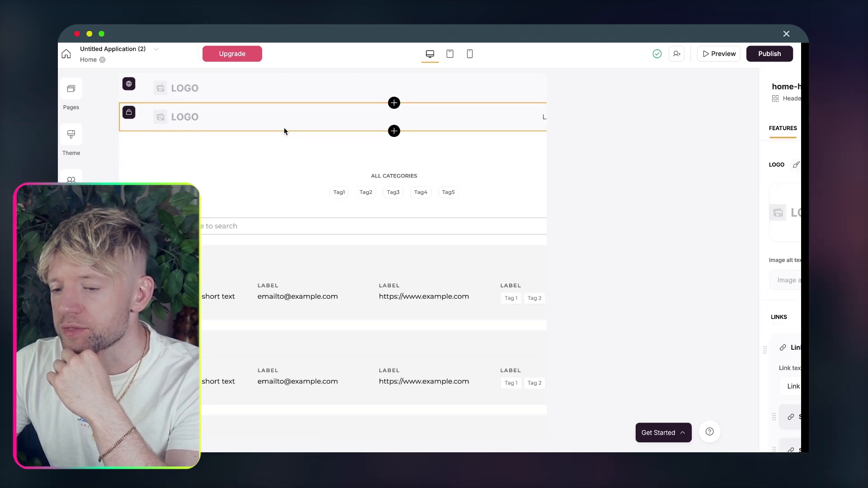
left_click(608, 213)
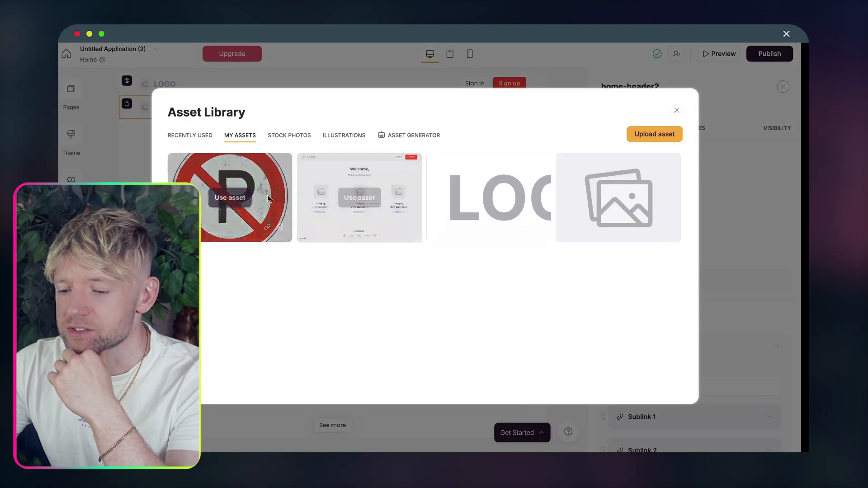
left_click(229, 196)
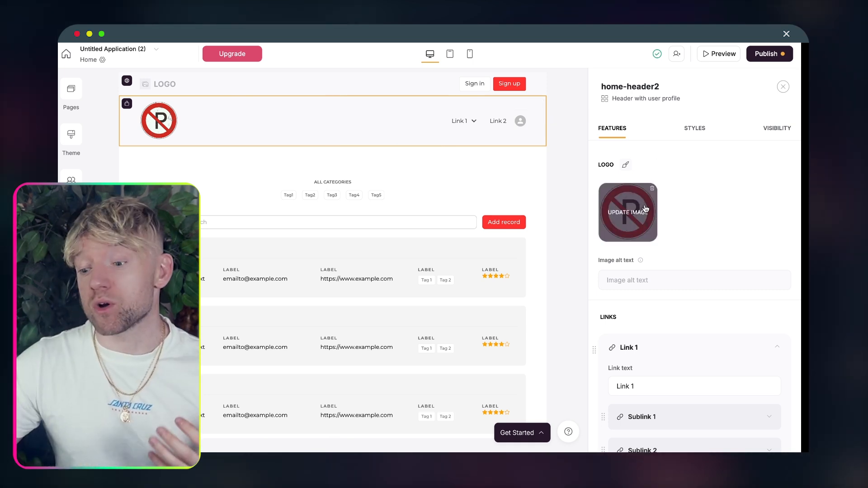
left_click(307, 86)
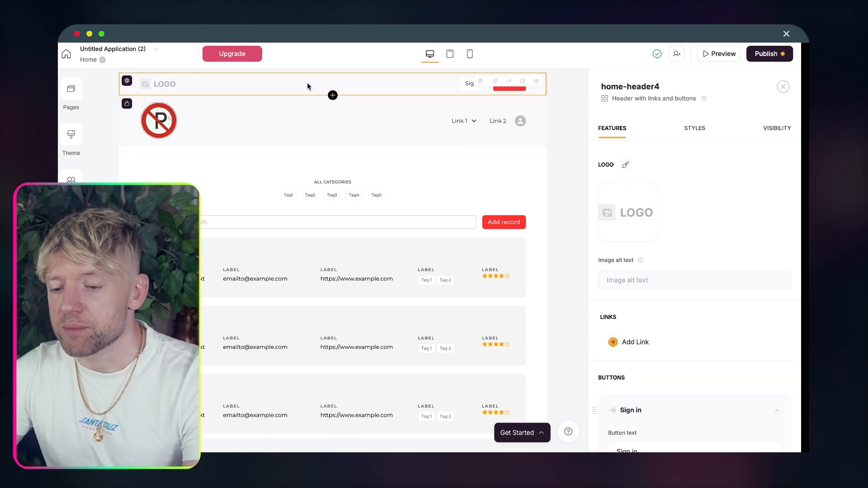
left_click(628, 211)
left_click(239, 203)
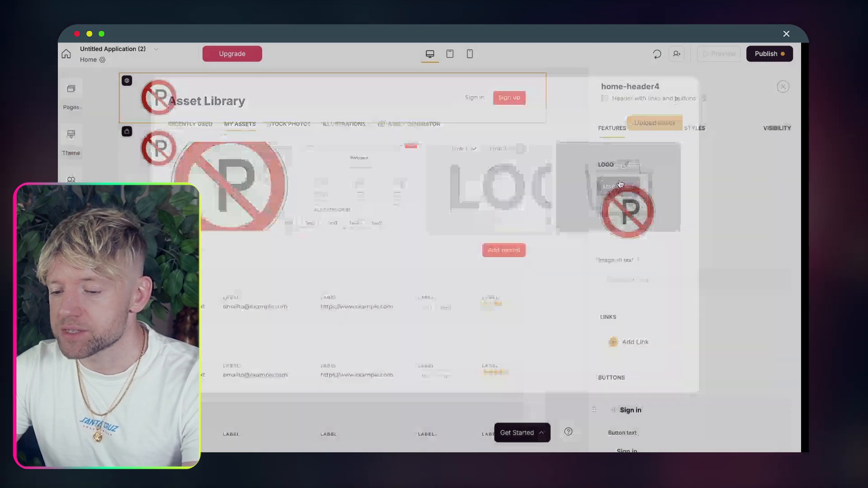
Step: Check the header's visibility settings, then select the second header block
left_click(770, 129)
left_click(631, 129)
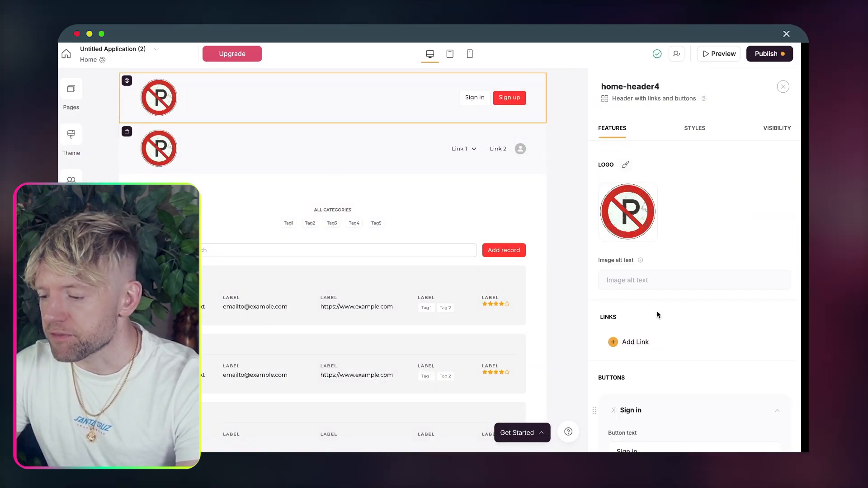
scroll(659, 314, "down", 10)
scroll(658, 315, "down", 1)
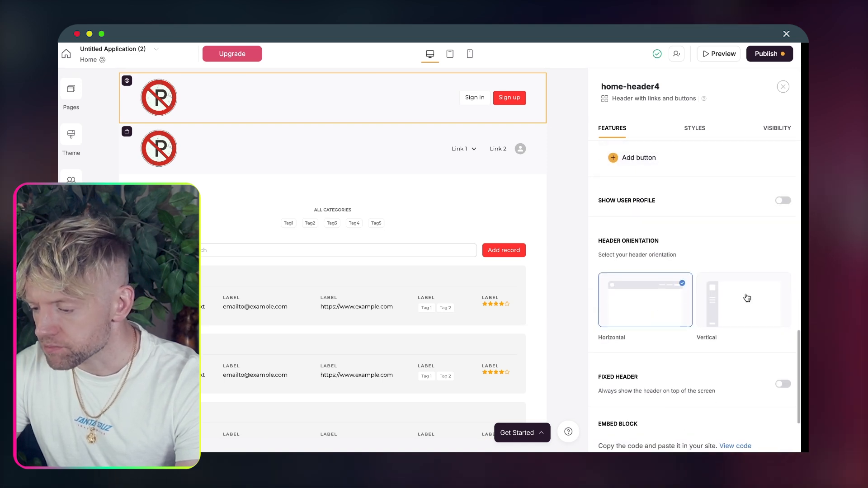
left_click(413, 146)
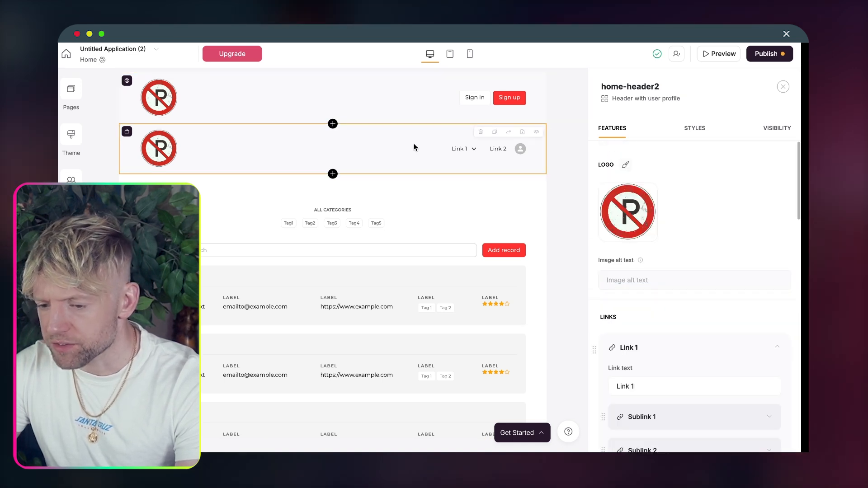
scroll(646, 246, "down", 10)
scroll(649, 250, "down", 10)
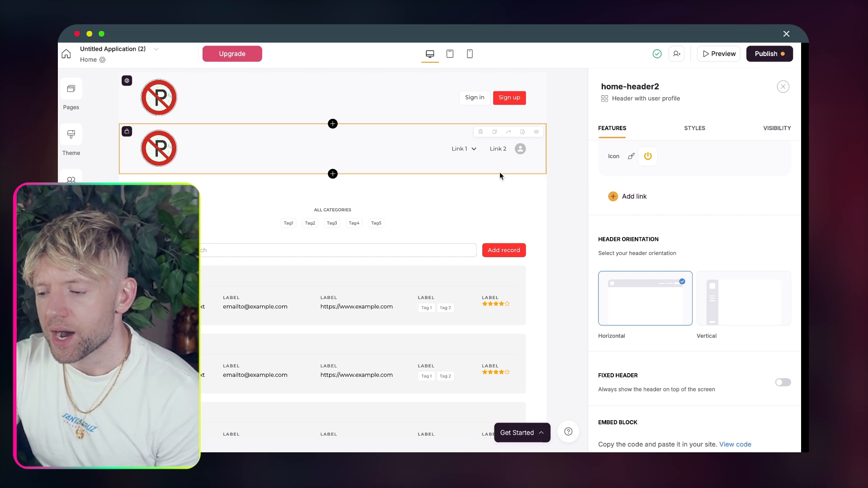
scroll(446, 217, "down", 1)
Step: Make the records list visible only to logged-in users
left_click(467, 210)
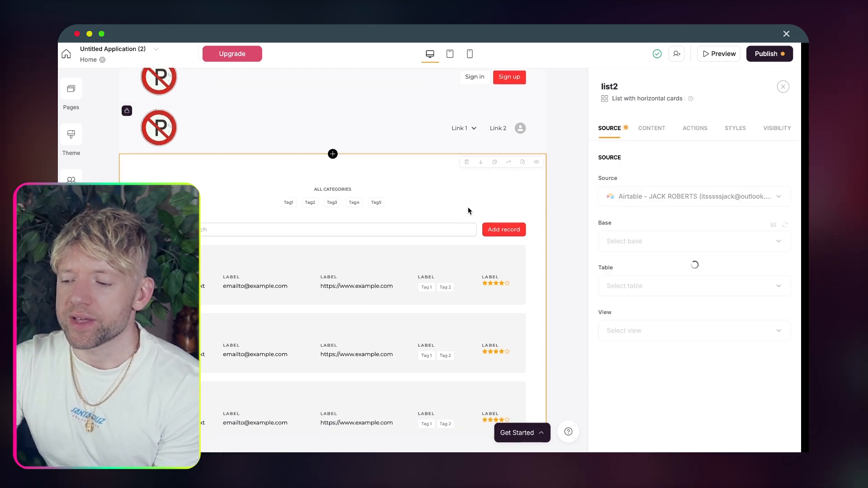
left_click(774, 129)
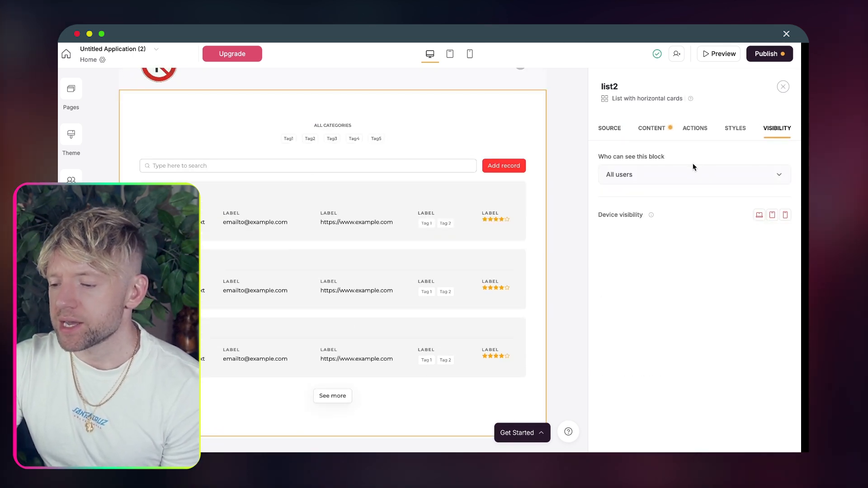
left_click(679, 179)
left_click(667, 225)
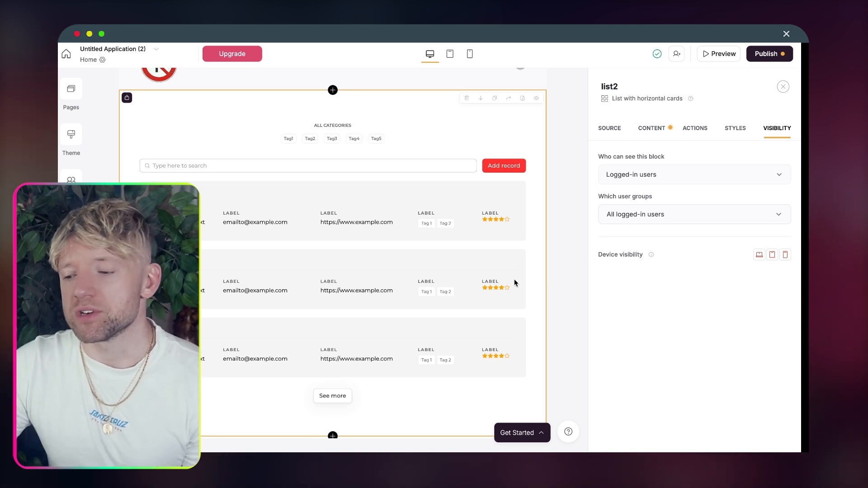
scroll(515, 283, "down", 1)
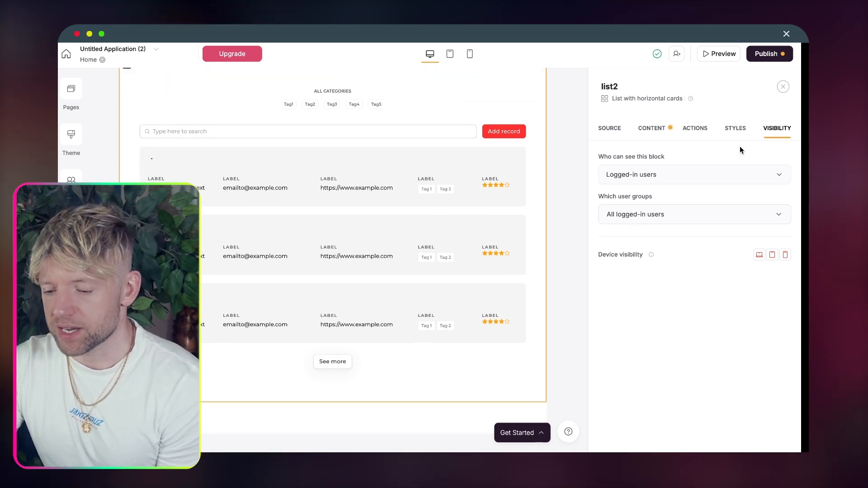
Step: Publish the updates and open the app in Preview
left_click(774, 55)
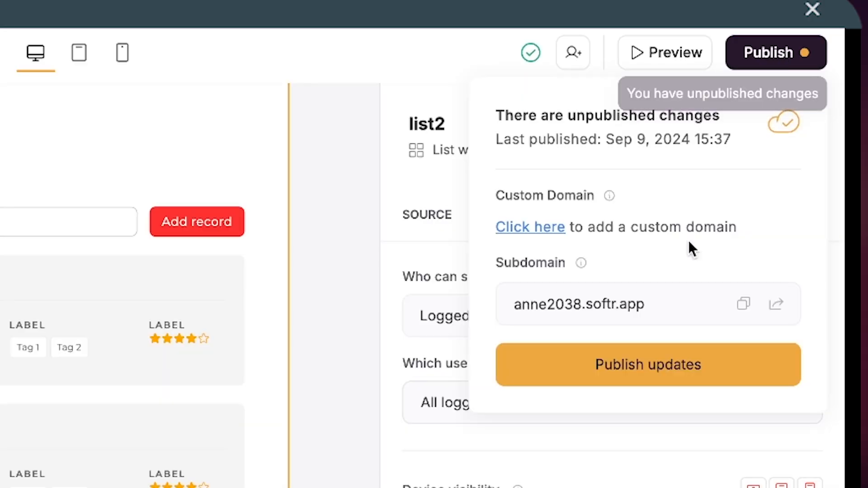
left_click(715, 197)
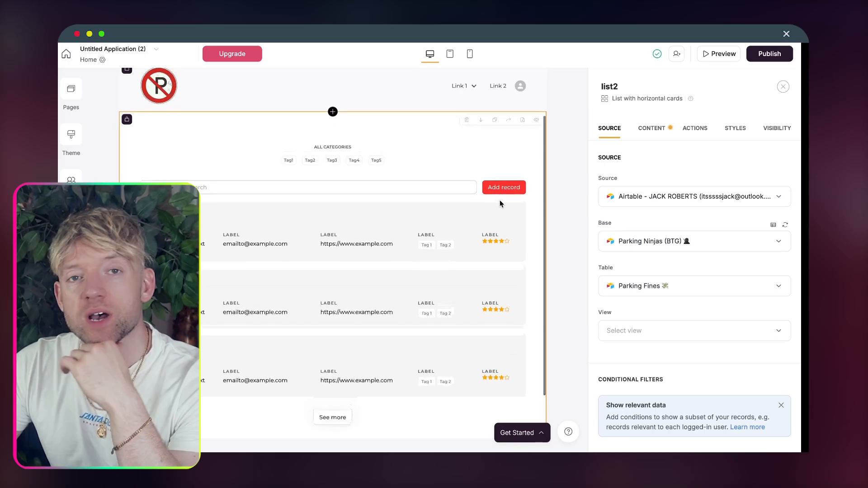
scroll(501, 204, "up", 3)
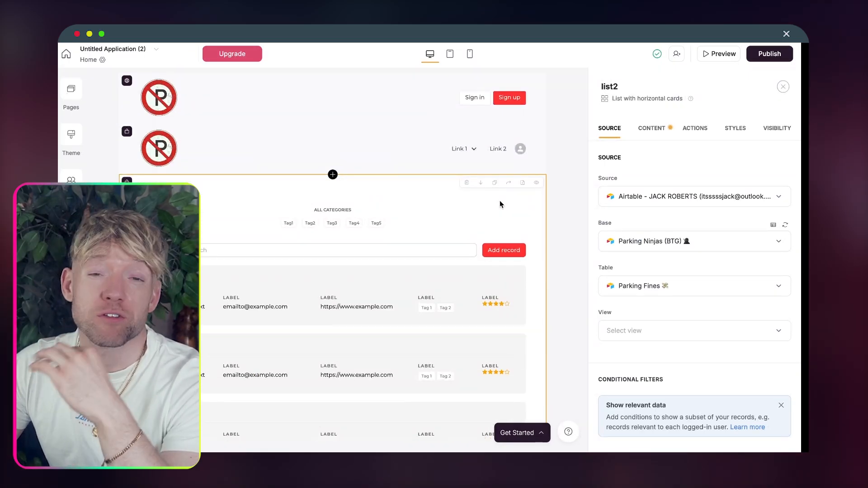
left_click(722, 54)
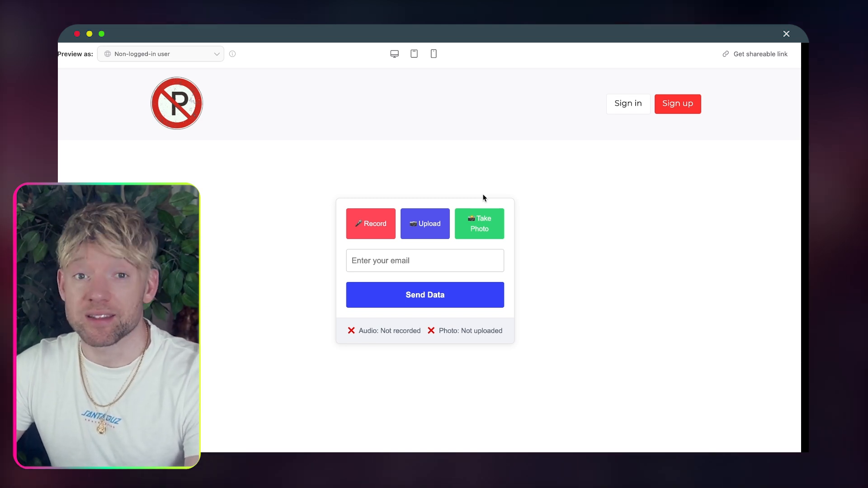
Step: Upload the car photo and fill in the saved e-mail address in the form
left_click(424, 227)
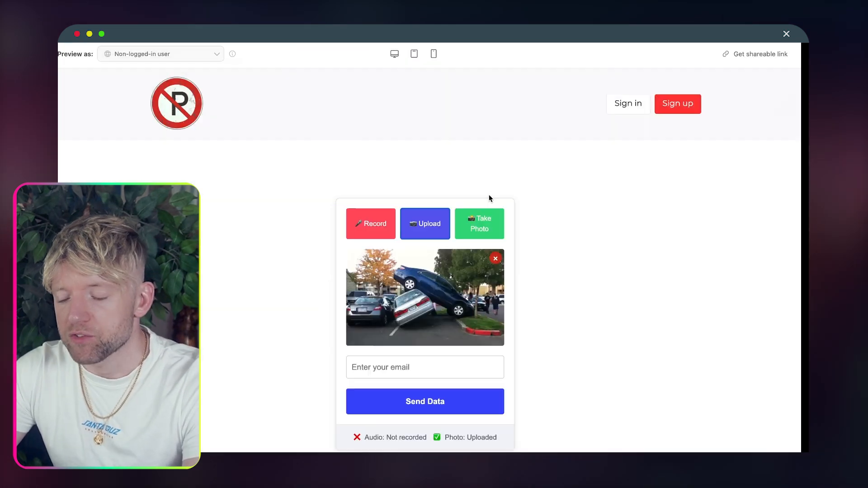
left_click(403, 368)
left_click(412, 339)
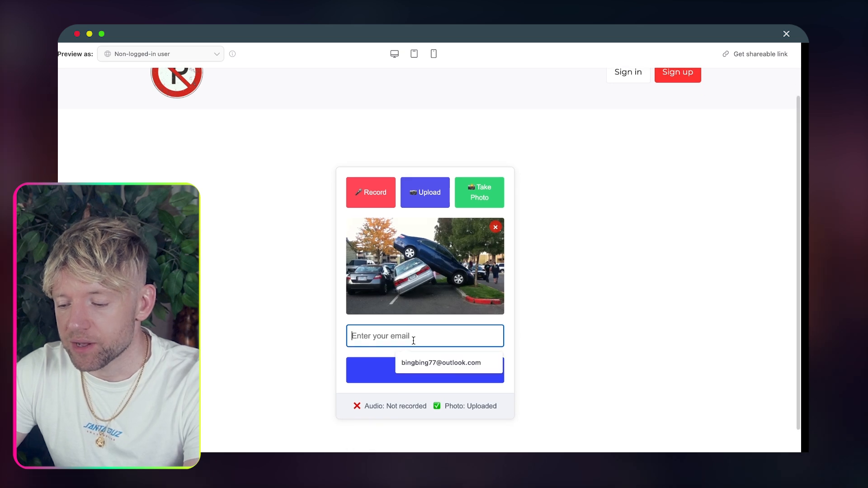
left_click(484, 362)
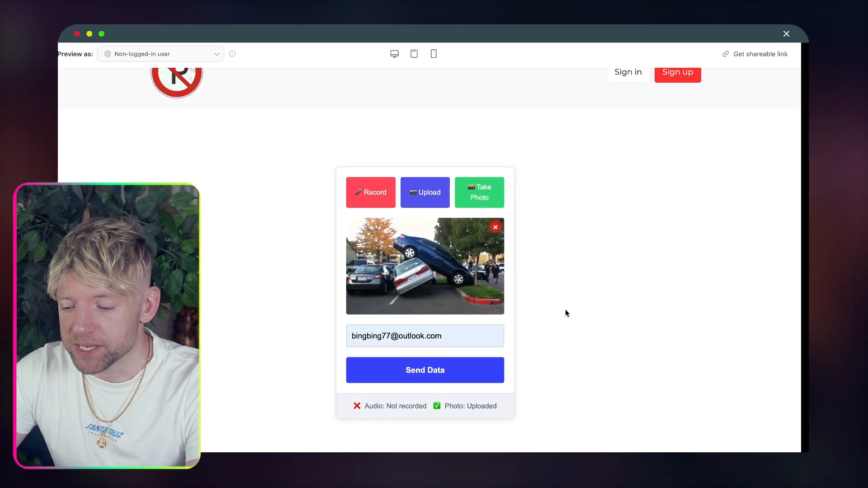
Step: Record a short voice note with microphone access allowed, then send the data
left_click(380, 201)
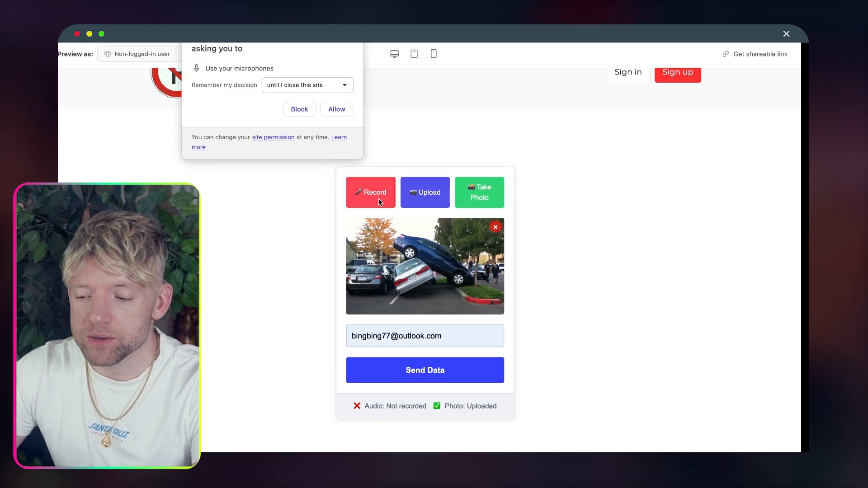
left_click(336, 109)
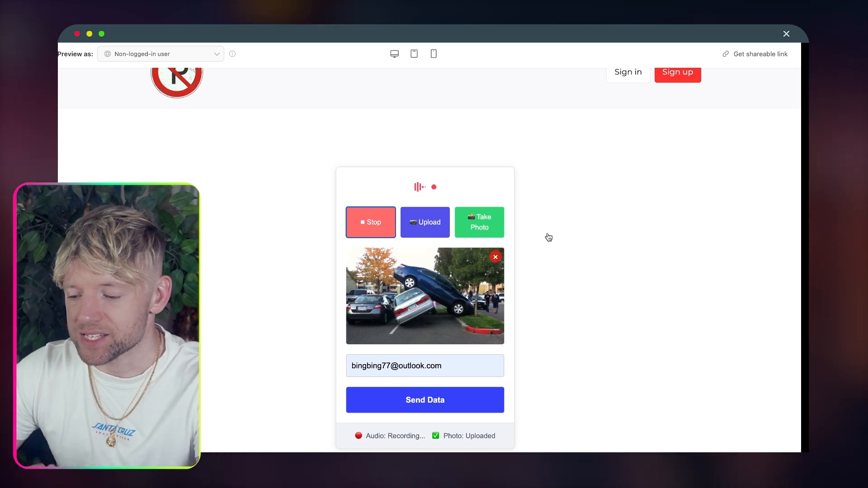
scroll(547, 237, "down", 2)
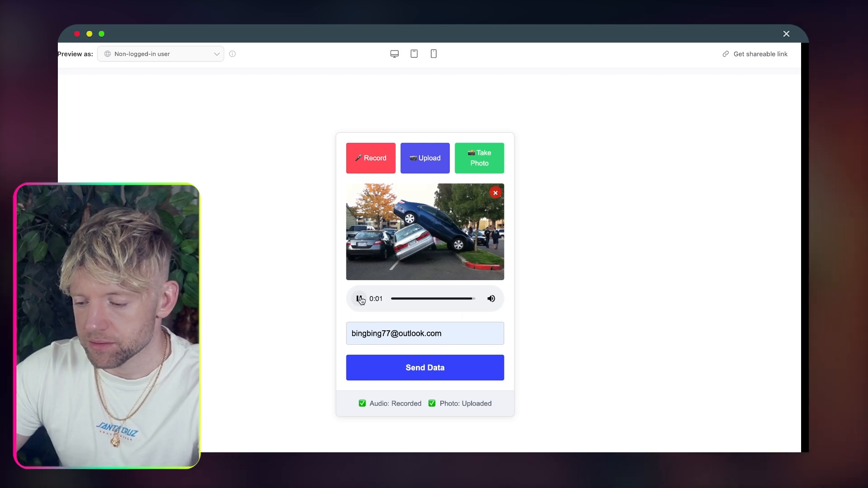
left_click(460, 376)
left_click(513, 75)
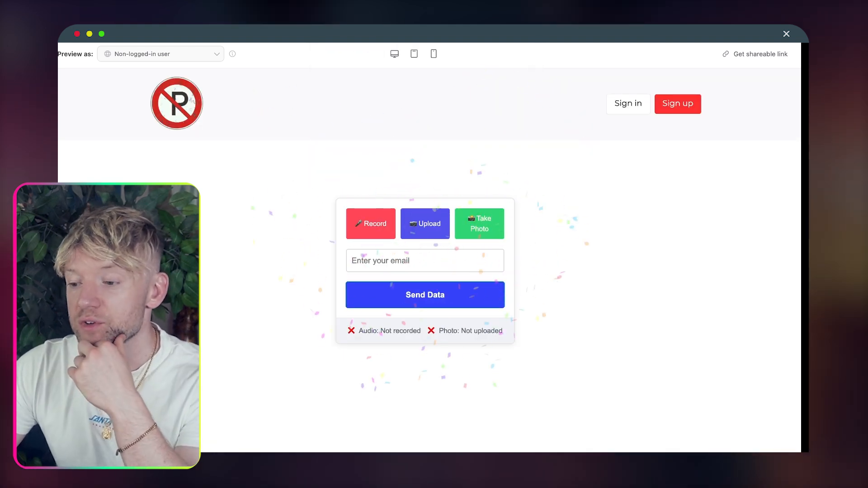
left_click(525, 34)
Step: Start a single run of the Make scenario so the webhook waits for data
left_click(402, 198)
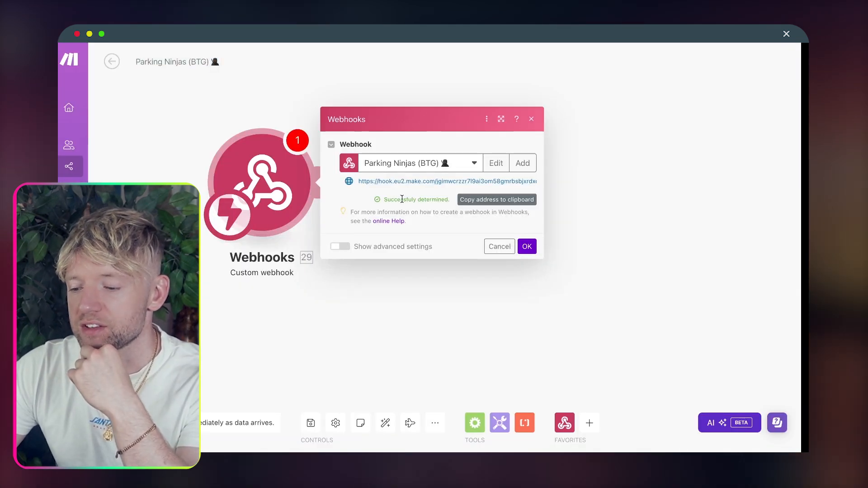
left_click(397, 297)
left_click(135, 423)
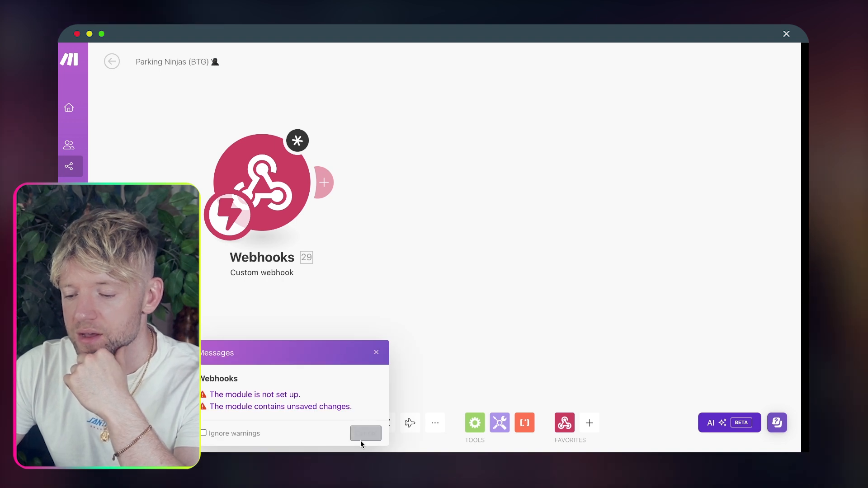
left_click(379, 353)
left_click(268, 215)
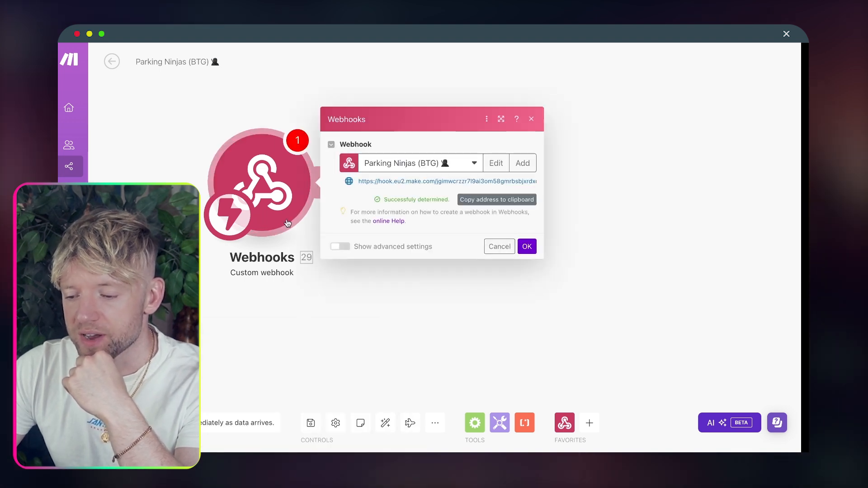
left_click(525, 256)
left_click(136, 423)
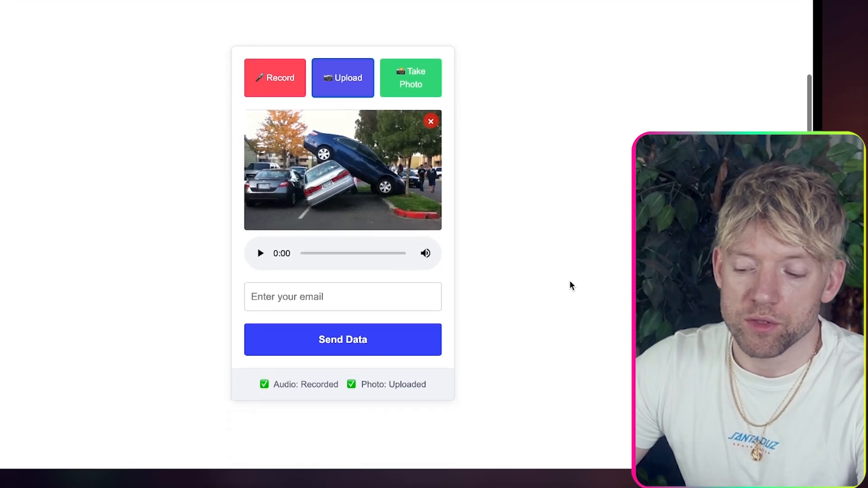
Step: Resubmit the form with the saved e-mail, photo and audio to trigger the webhook
left_click(355, 300)
left_click(357, 325)
left_click(504, 339)
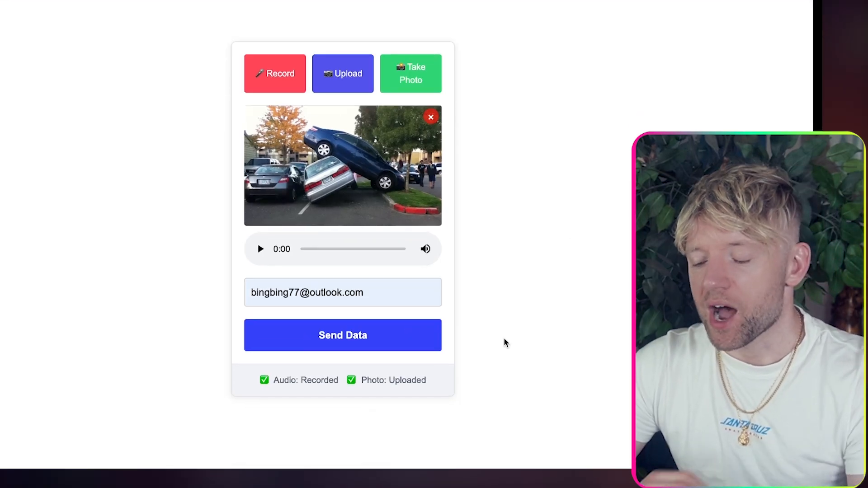
left_click_drag(456, 387, 221, 384)
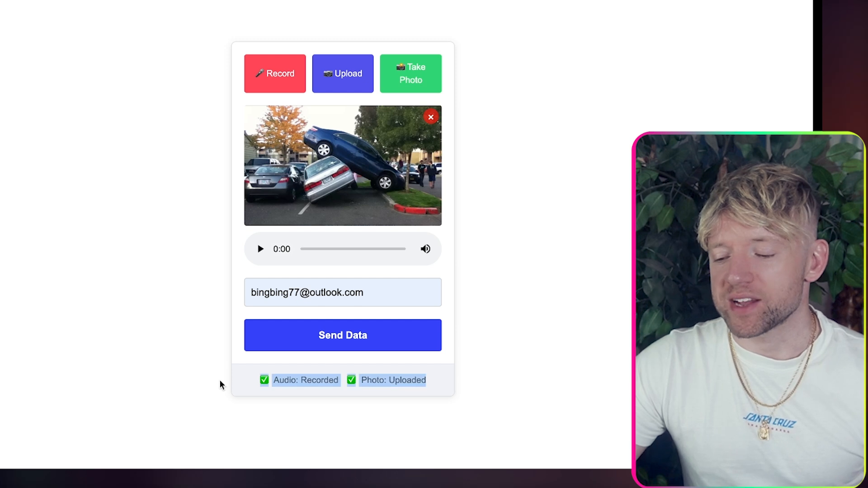
left_click(308, 384)
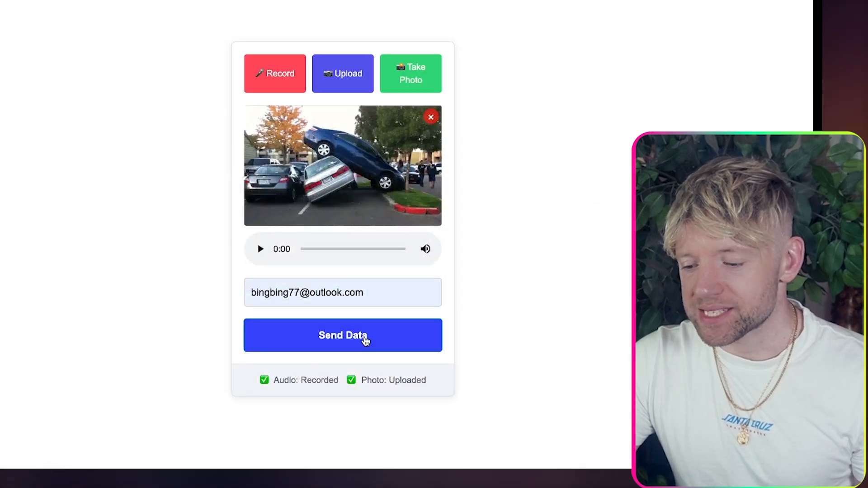
left_click(365, 341)
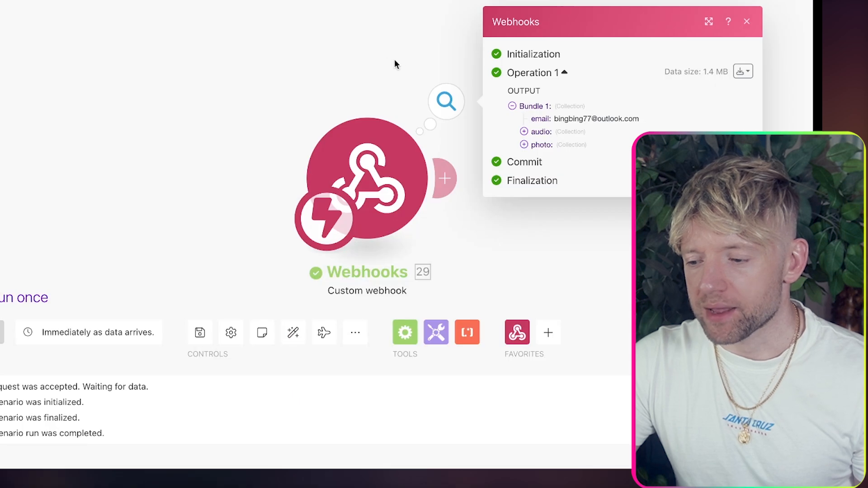
Step: Inspect the webhook bundle's recording.wav audio and PNG photo data
left_click_drag(394, 64, 25, 48)
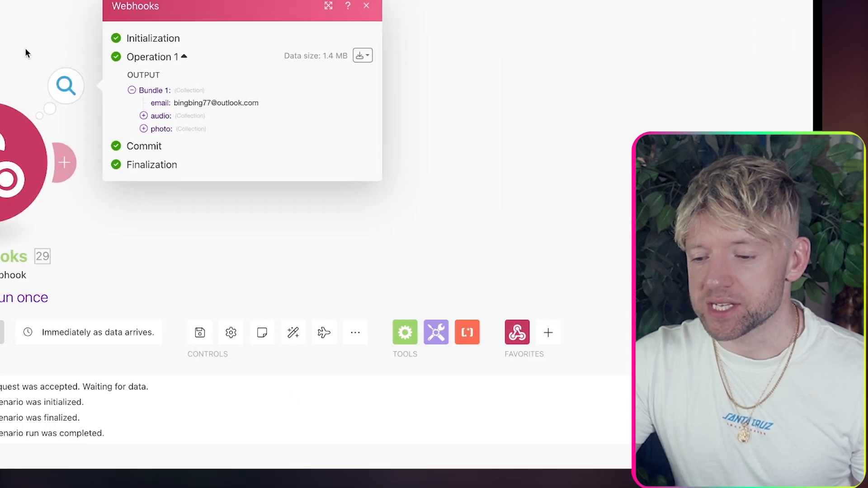
left_click(143, 116)
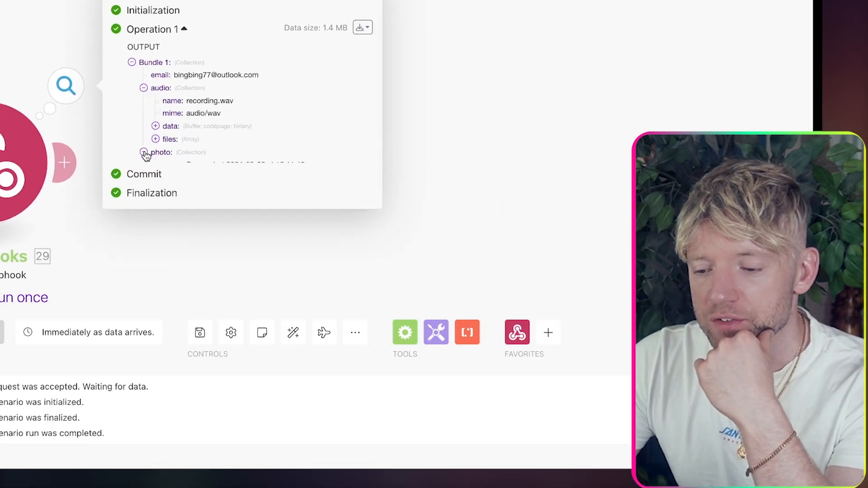
left_click(143, 153)
left_click(156, 187)
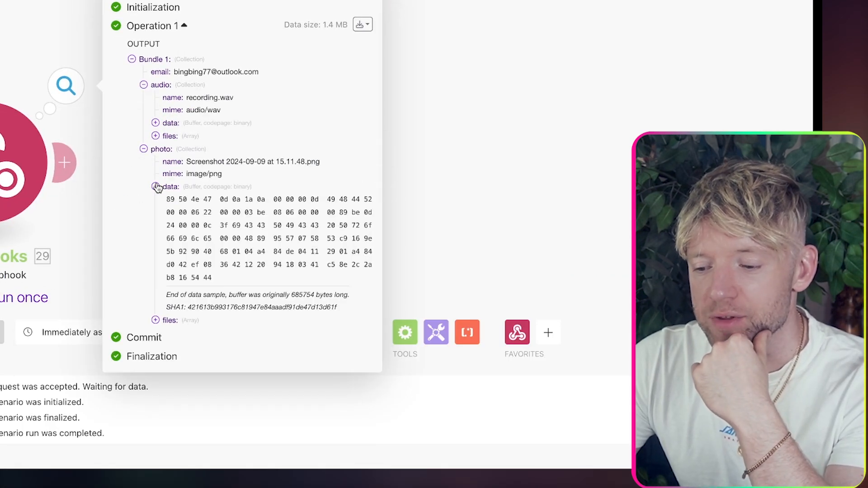
left_click(156, 123)
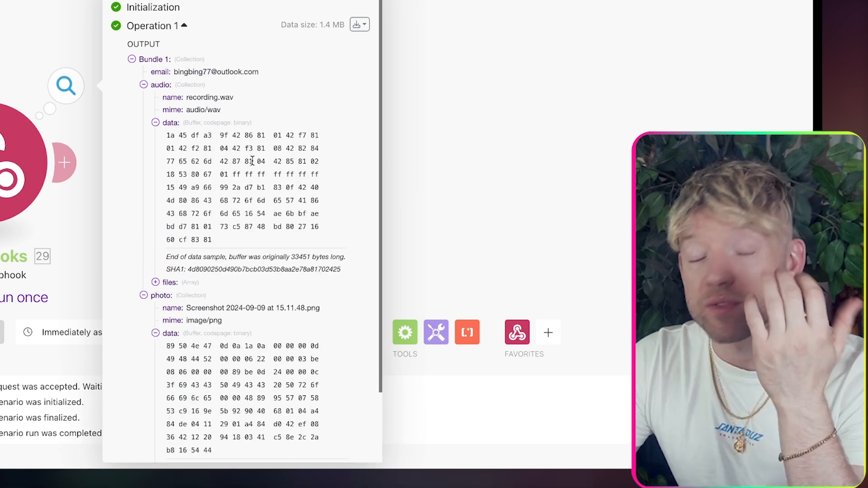
left_click(455, 180)
left_click_drag(406, 210, 509, 159)
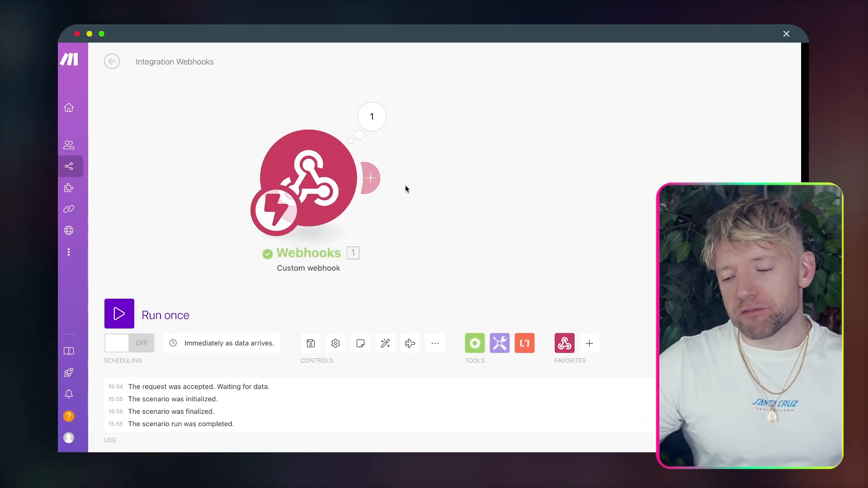
left_click(371, 177)
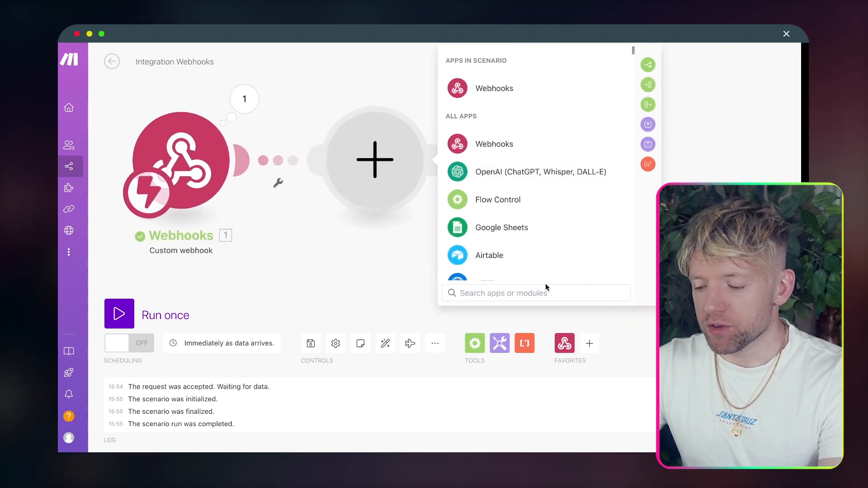
Step: Add Dropbox Upload a File to the Reels folder, mapping 1. audio: name and 1. audio: data
left_click(545, 284)
type("drop")
left_click(520, 88)
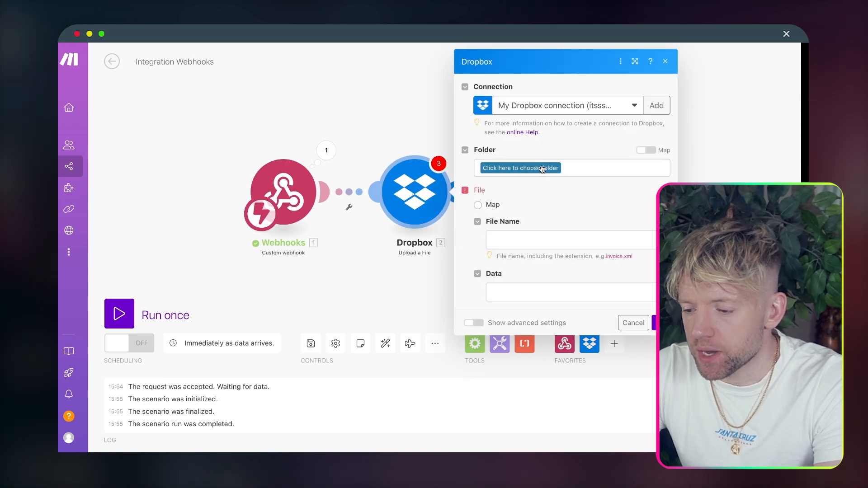
left_click(542, 169)
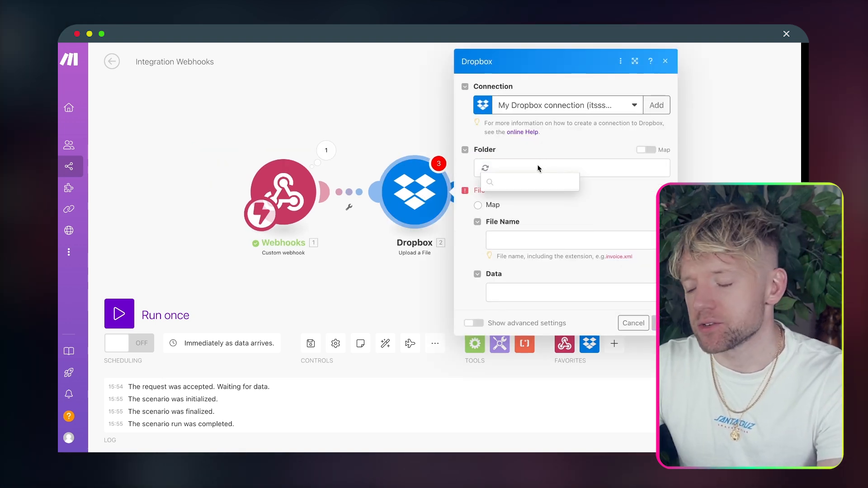
left_click(523, 193)
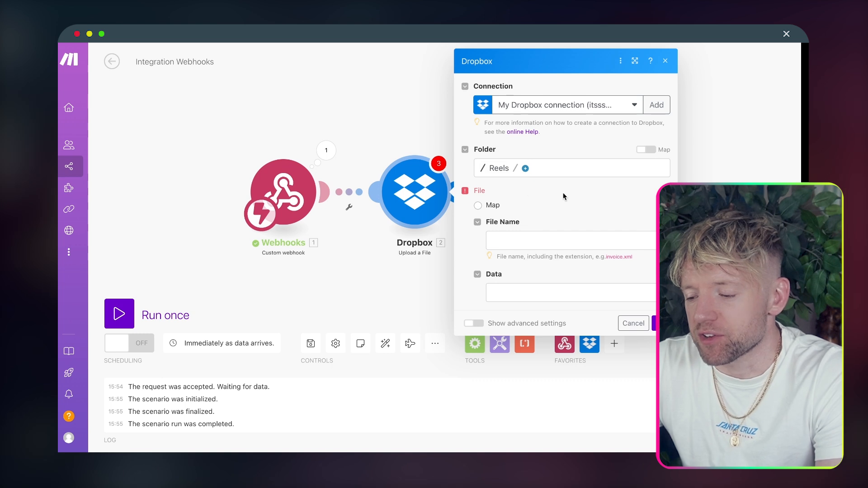
left_click(572, 231)
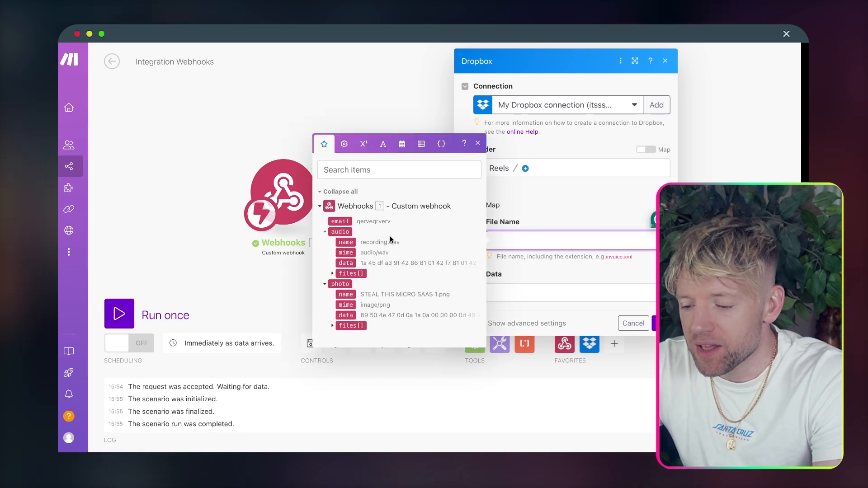
left_click(345, 243)
left_click(528, 292)
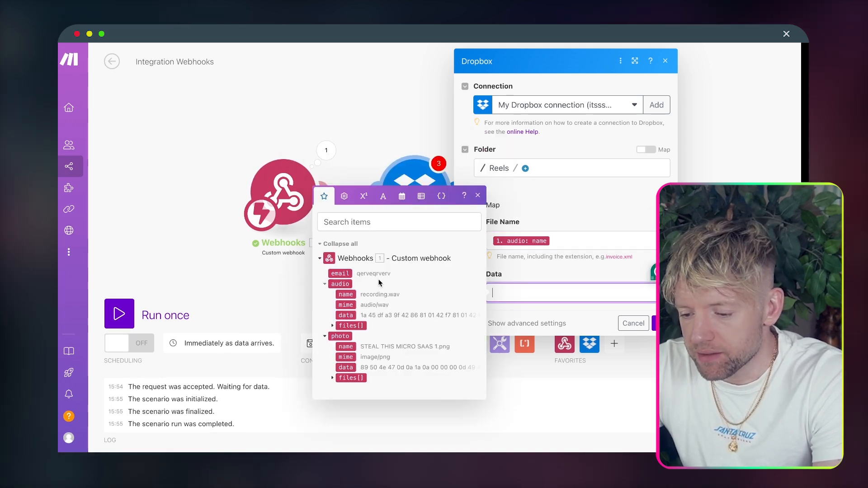
left_click(346, 315)
left_click(665, 322)
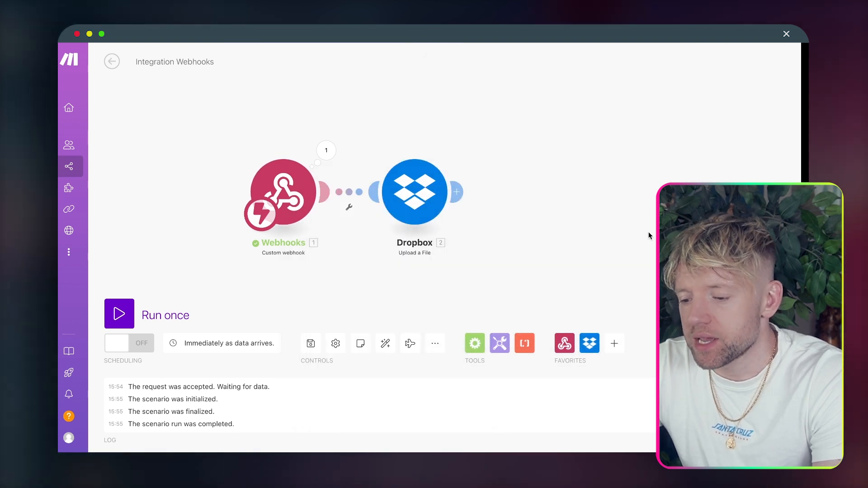
left_click_drag(412, 196, 398, 133)
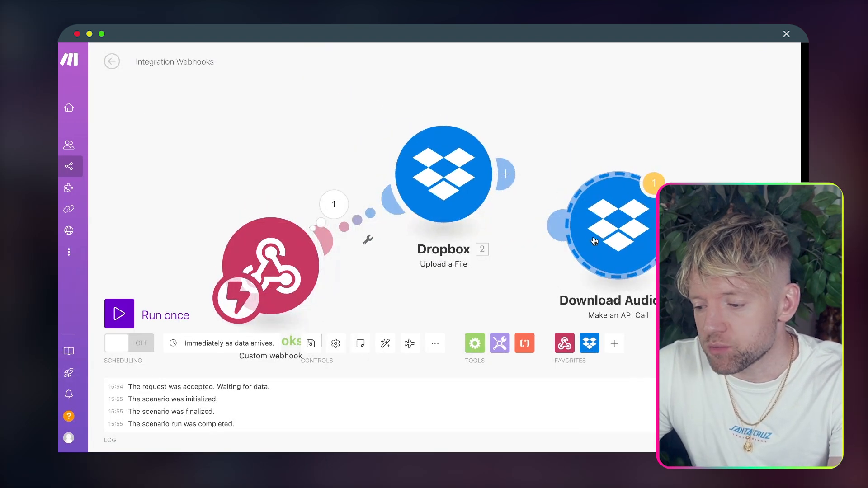
Step: Connect Download Audio after Dropbox and replace its body's 4.path_lower with 2. Path lower
left_click_drag(345, 161, 304, 117)
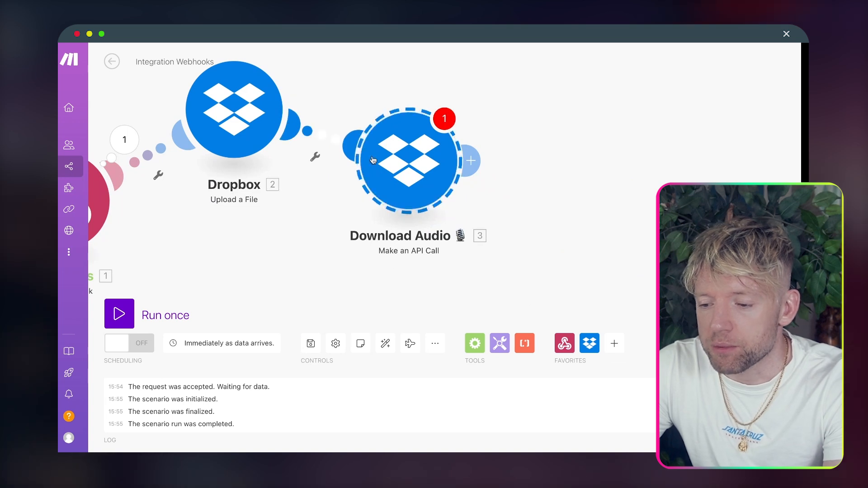
left_click_drag(418, 179, 419, 225)
left_click(419, 225)
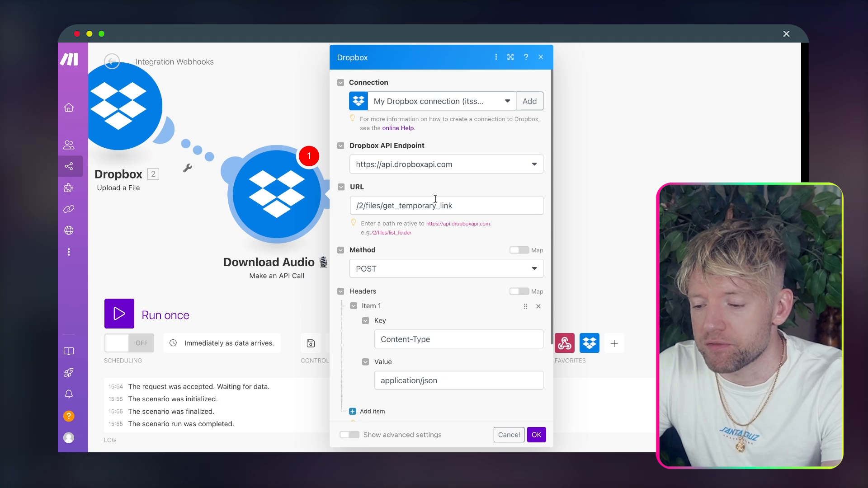
scroll(459, 220, "down", 3)
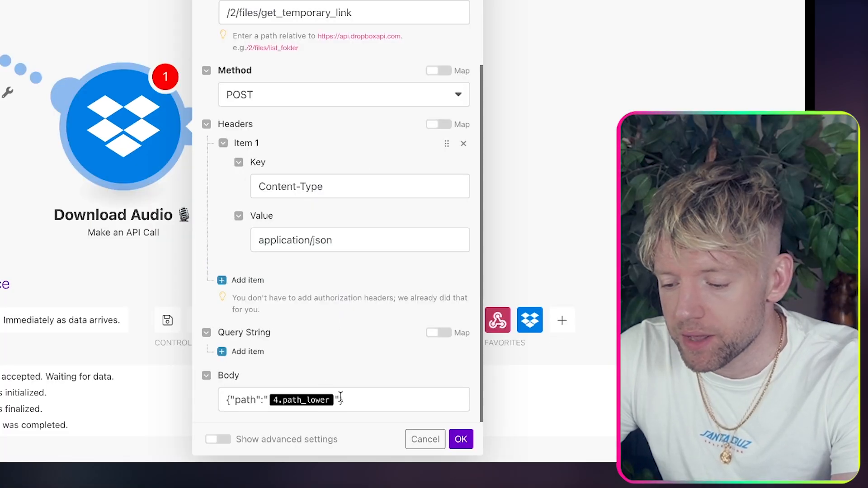
left_click(444, 400)
key("Left")
key("Left")
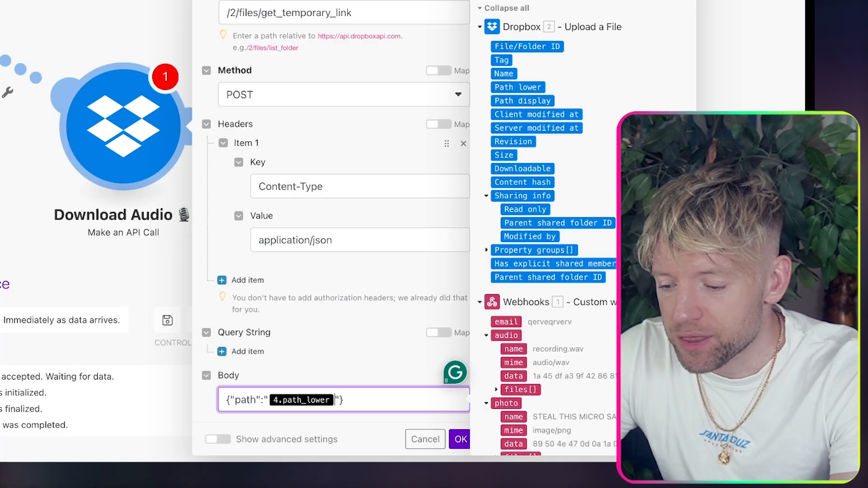
key("Right")
key("BackSpace")
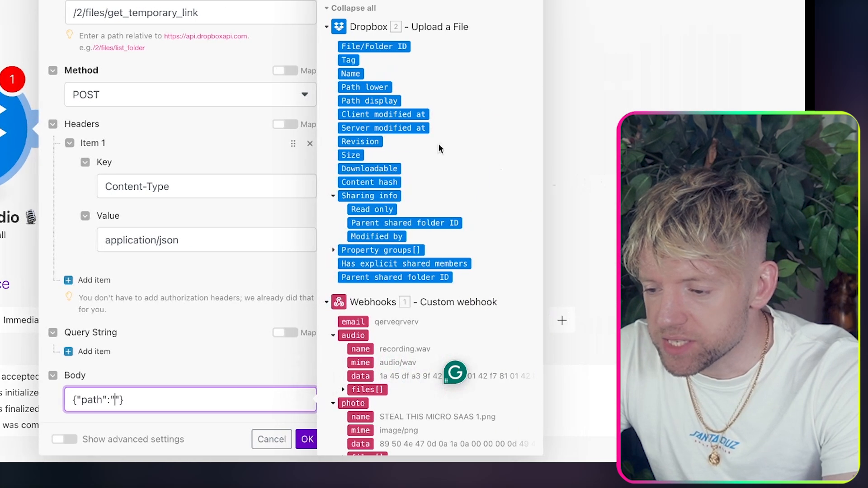
left_click(365, 87)
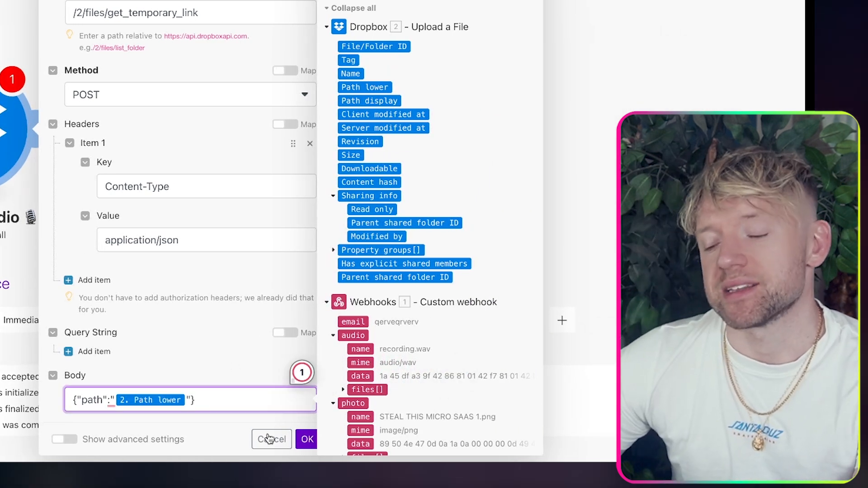
left_click(307, 439)
left_click_drag(268, 115, 523, 105)
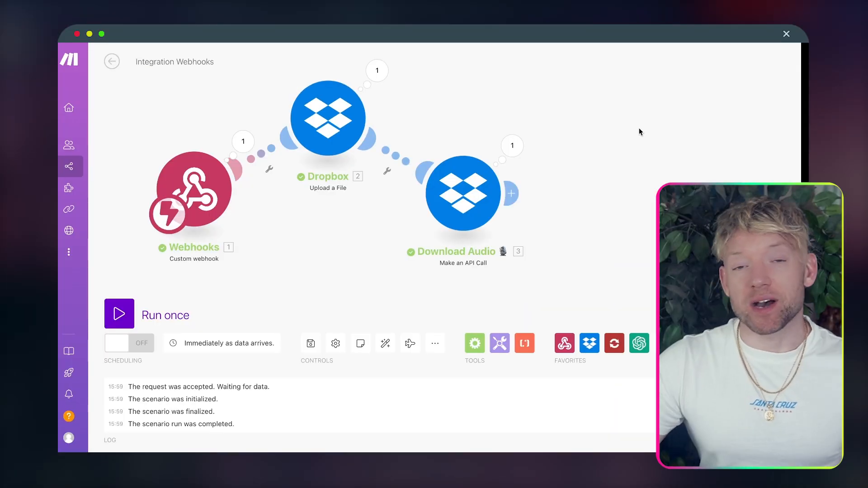
Step: Add a Whisper 'Create a Transcription' module after Download Audio, mapping the audio's name and data
left_click(512, 193)
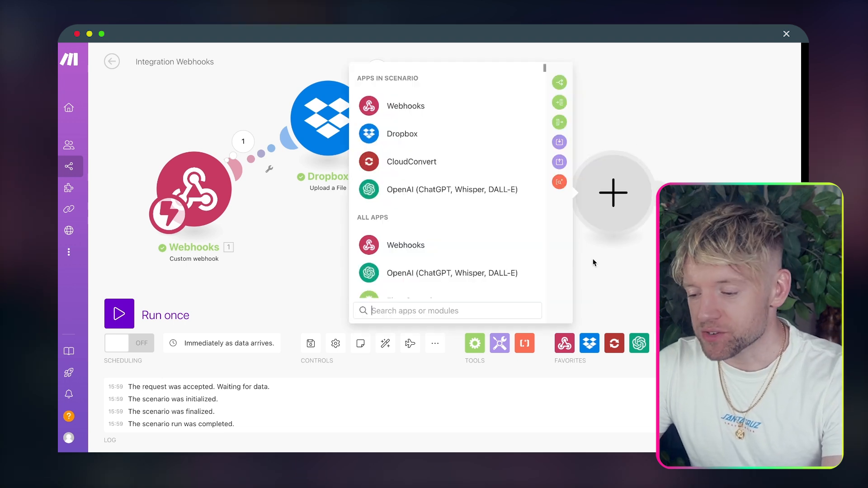
type("whisper")
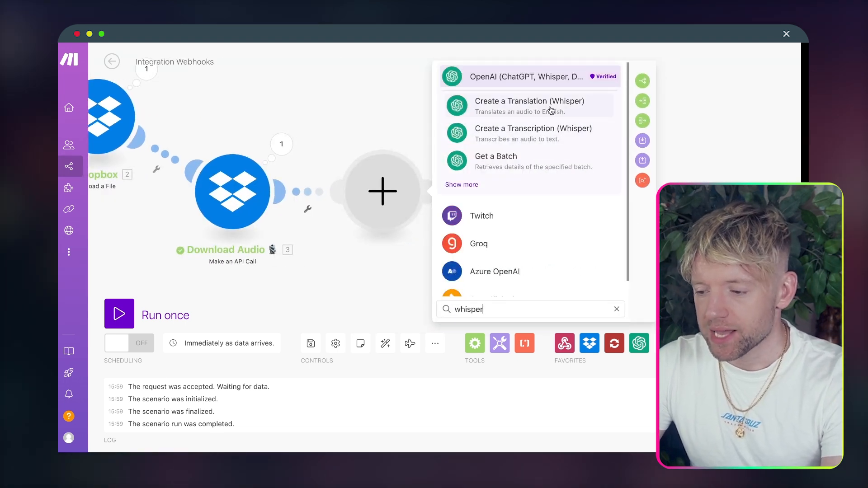
left_click(547, 130)
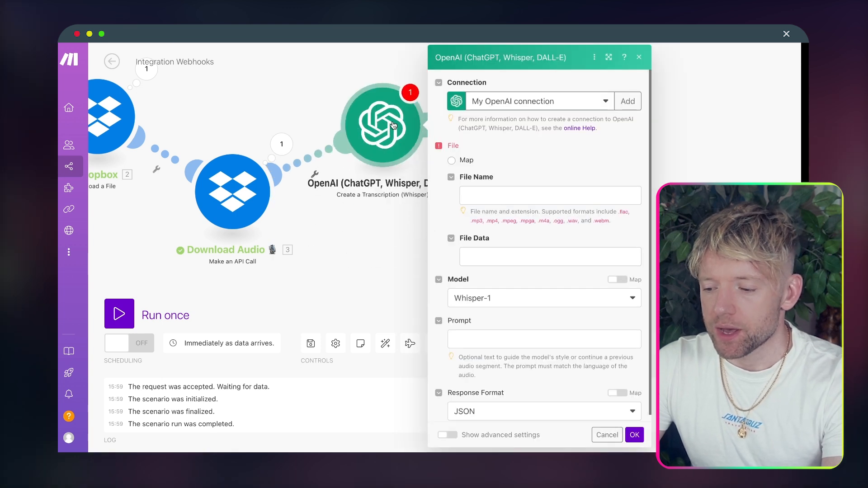
left_click(492, 194)
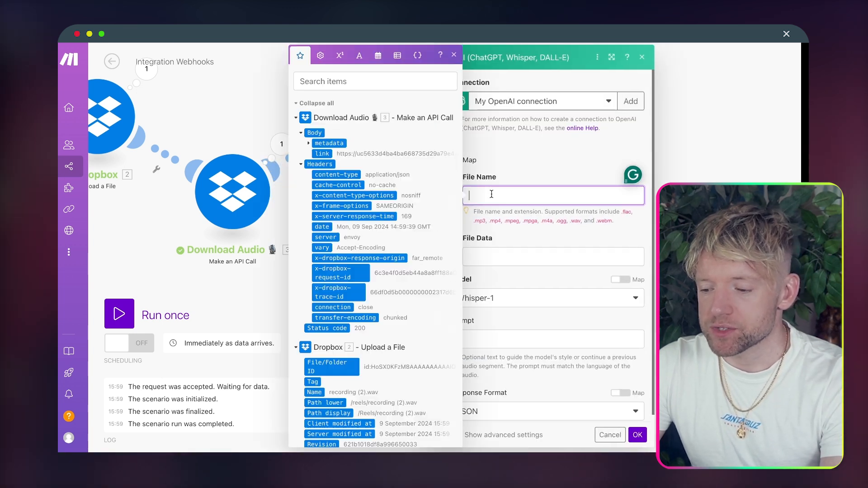
scroll(380, 270, "down", 5)
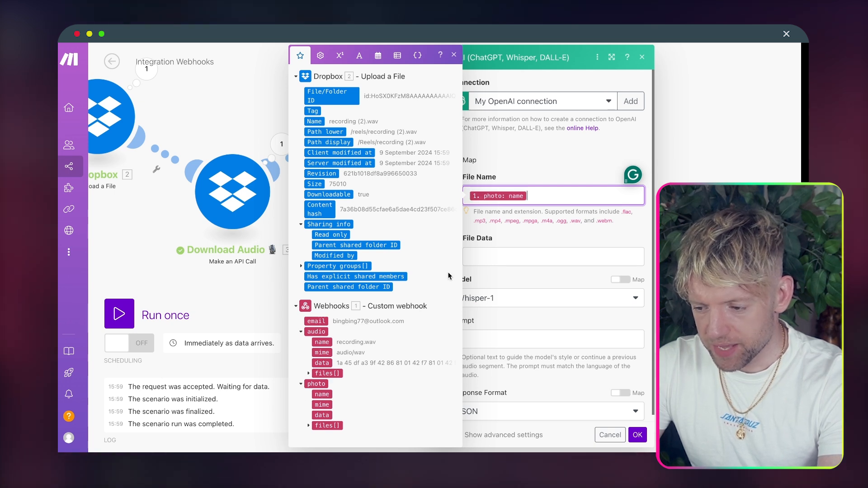
left_click(319, 345)
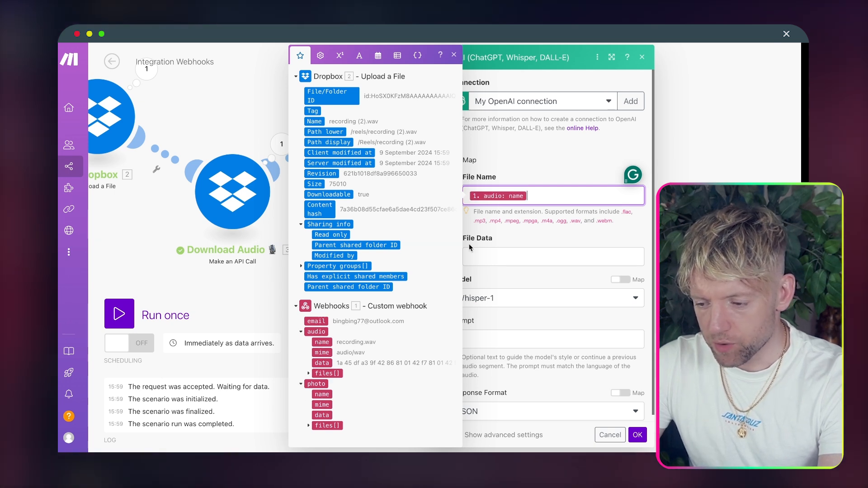
key("Tab")
left_click(325, 363)
left_click(516, 317)
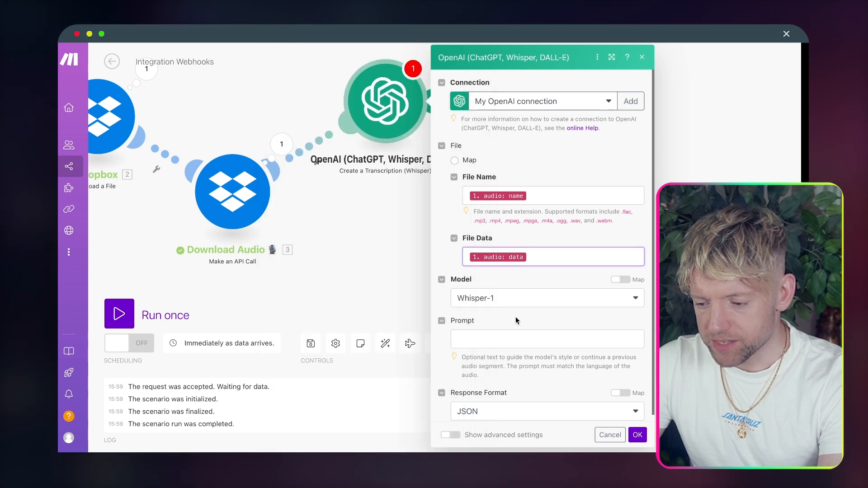
Step: Set the transcription prompt to 'transcribe this' and save the module
scroll(515, 317, "down", 1)
left_click(520, 332)
type("transcrue")
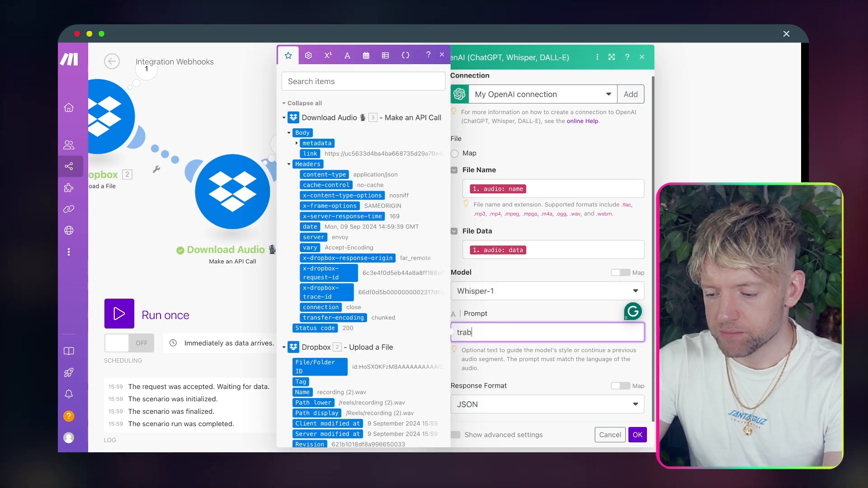
key("BackSpace")
key("BackSpace")
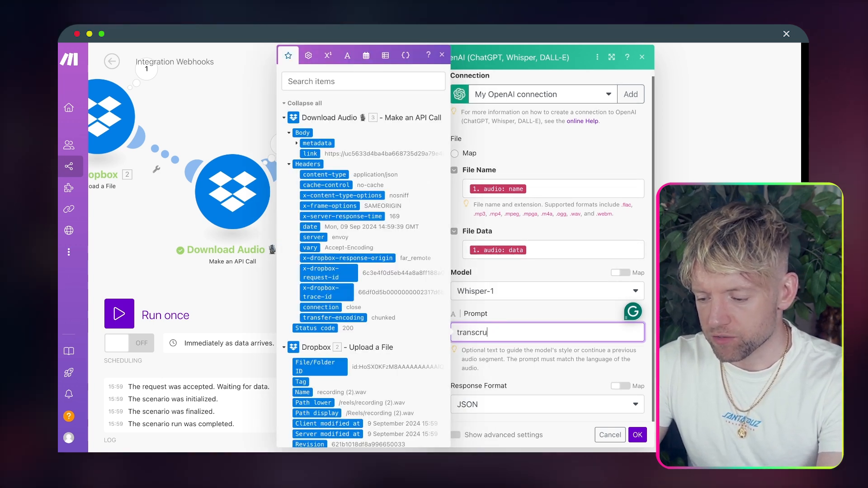
type("ibe this")
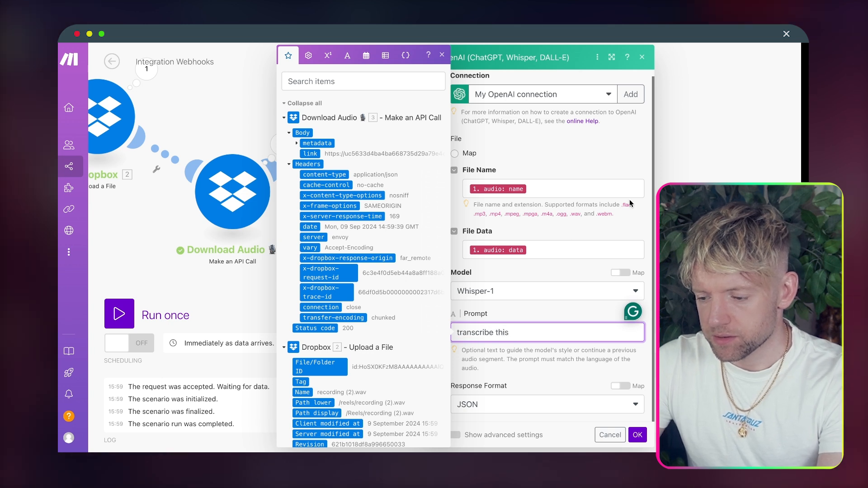
left_click(595, 145)
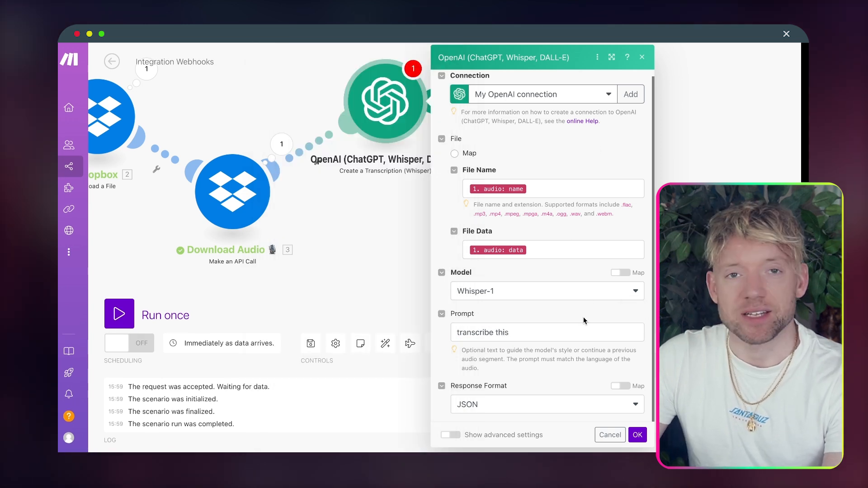
left_click(638, 435)
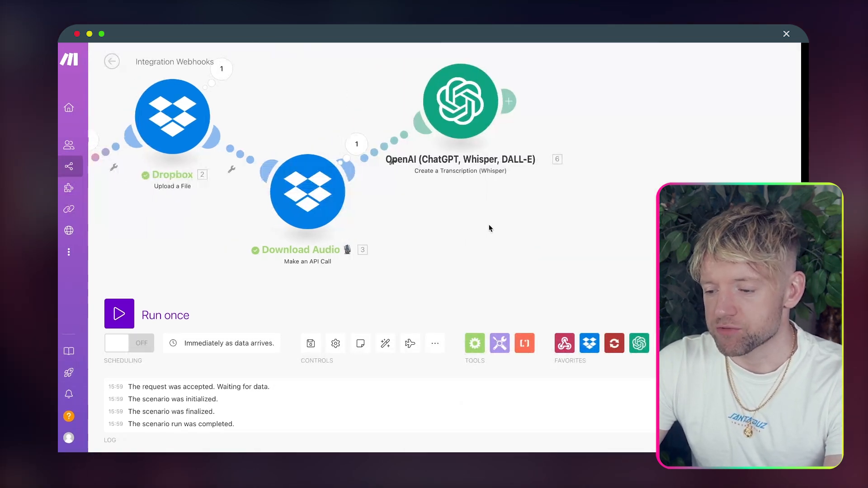
Step: Rename the Whisper module to 'Transcribe 📝'
right_click(468, 113)
left_click(494, 167)
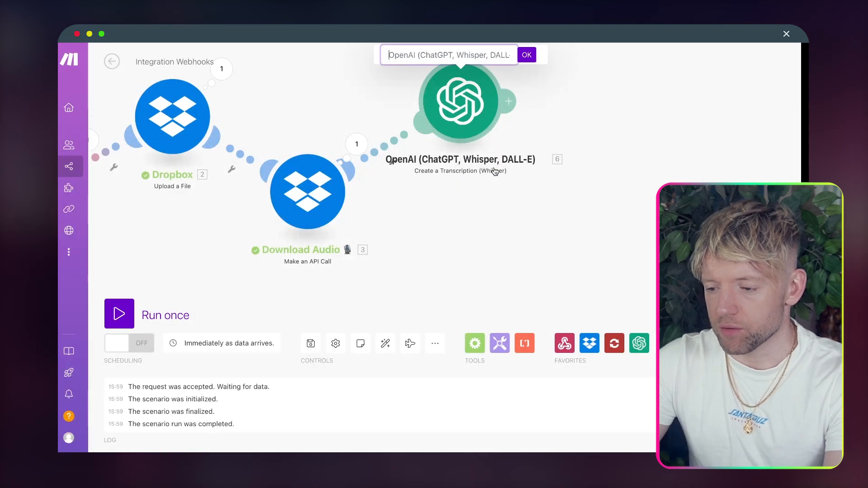
type("Transcr")
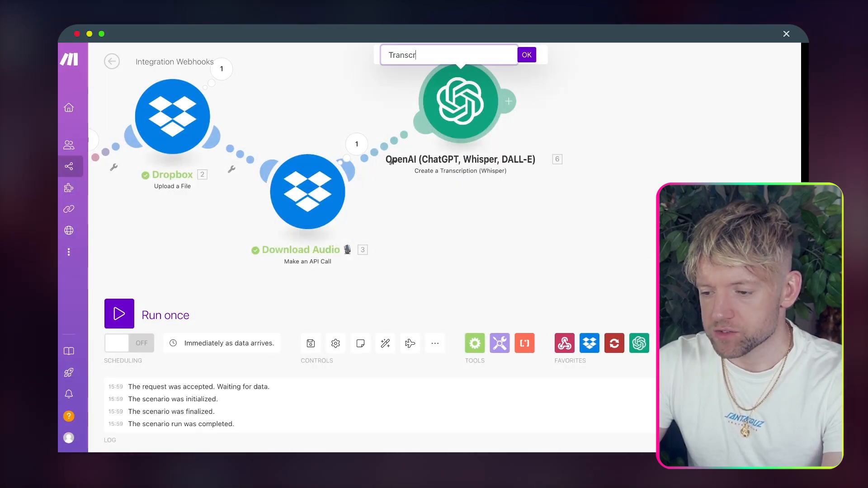
type("ibe")
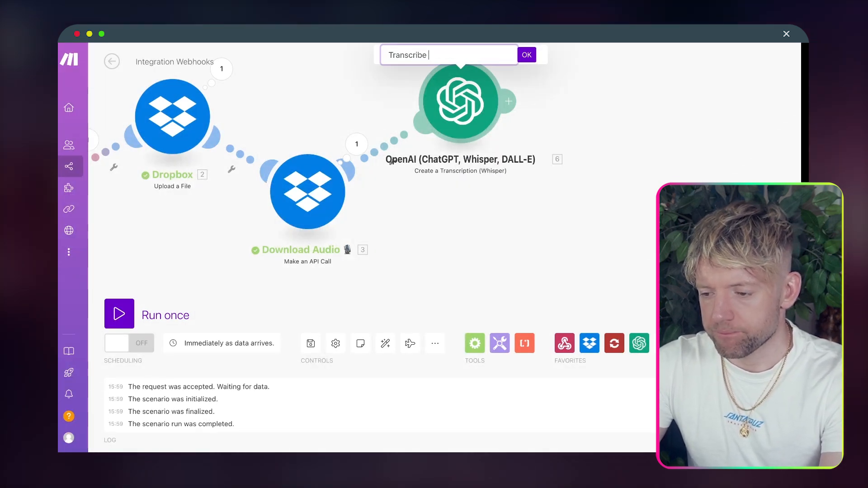
key("super+space")
left_click(461, 56)
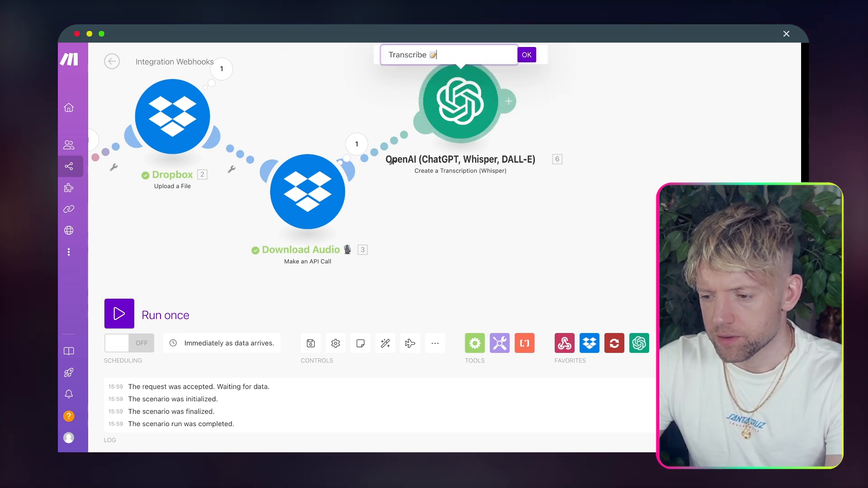
left_click(527, 55)
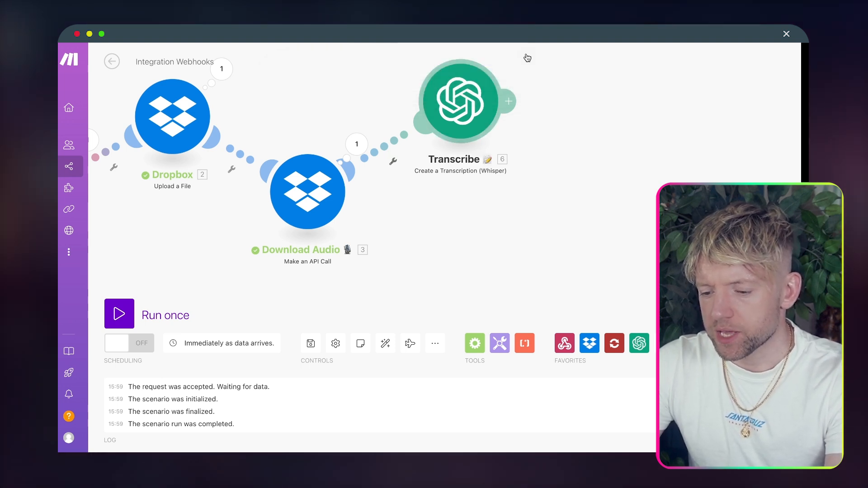
Step: Run the scenario once and inspect the Transcribe module's output bundle
left_click(128, 311)
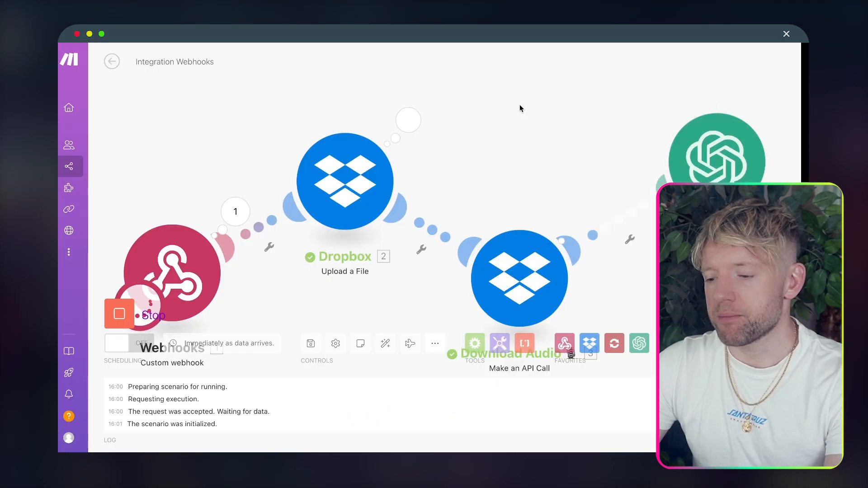
left_click_drag(527, 74, 385, 110)
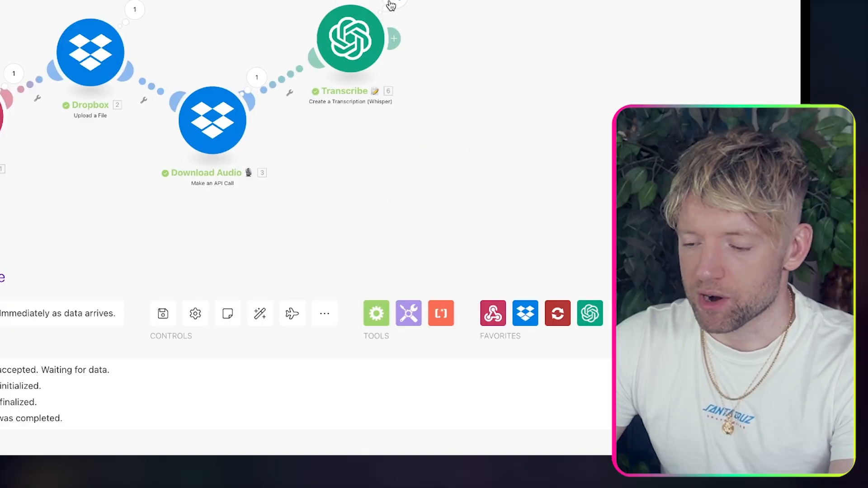
left_click(391, 6)
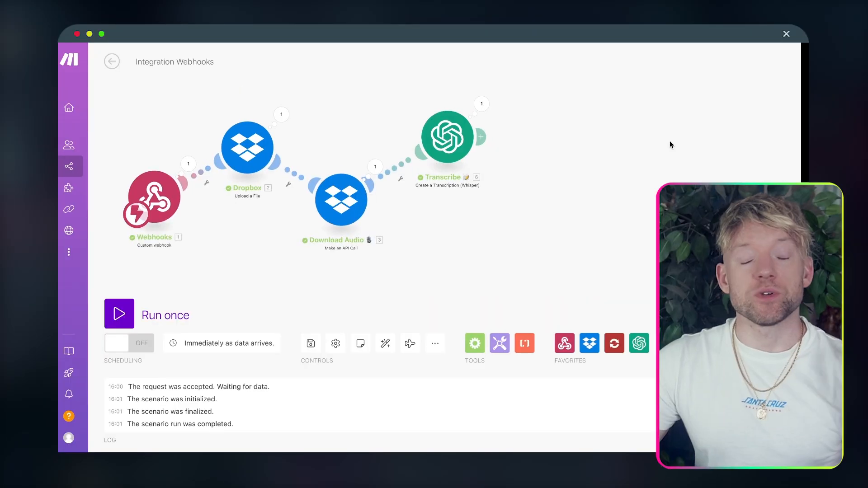
Step: Rename the Dropbox upload module to 'Upload Audio'
right_click(239, 151)
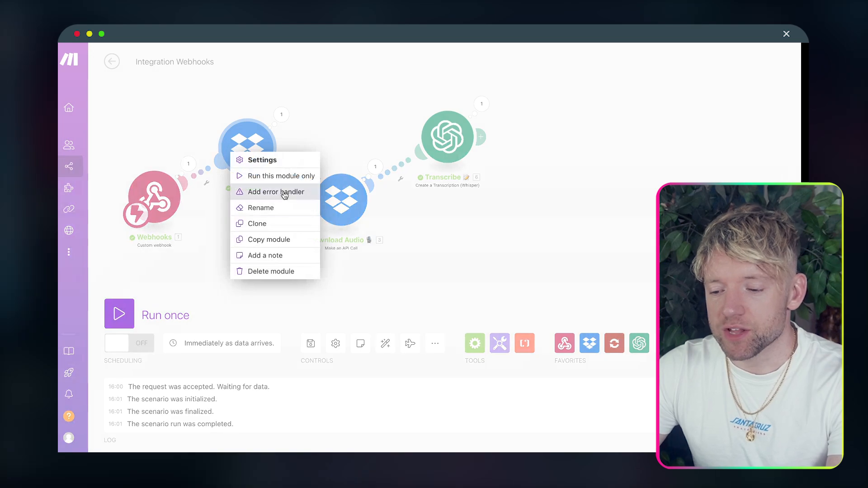
left_click(285, 208)
type("Upload Audio")
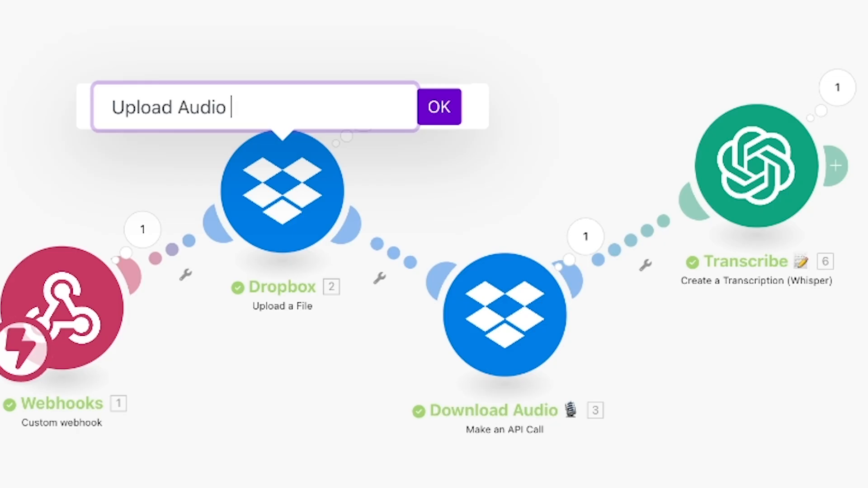
key("Return")
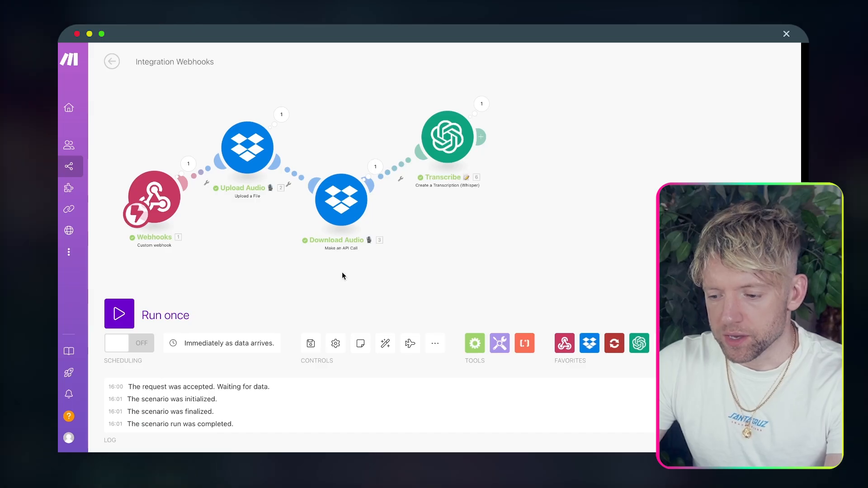
Step: Duplicate both Dropbox modules and attach the copies after Transcribe
left_click_drag(349, 285, 224, 133)
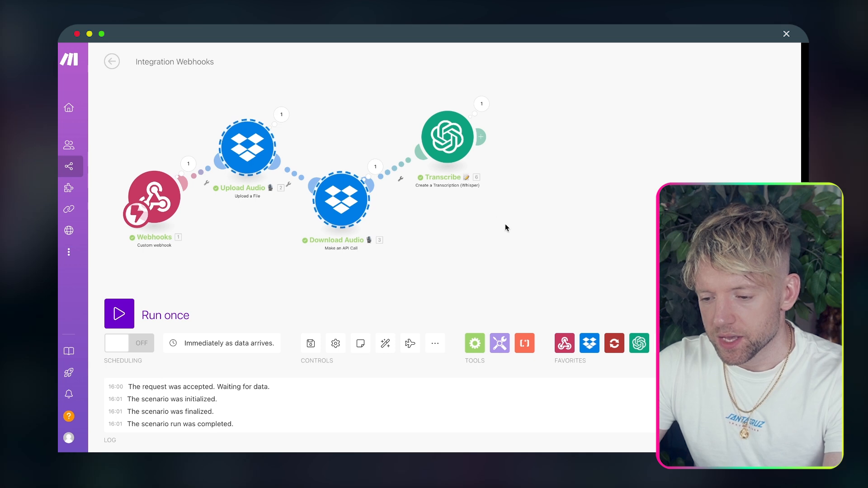
key("ctrl+v")
left_click_drag(660, 197, 386, 153)
left_click_drag(322, 200, 460, 132)
Step: Rename the copied upload module to 'Upload Photo 🌅'
right_click(469, 122)
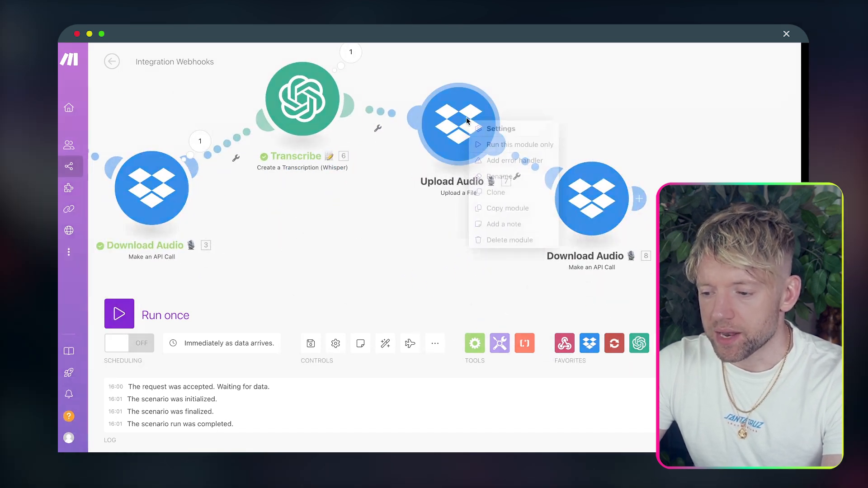
left_click(506, 178)
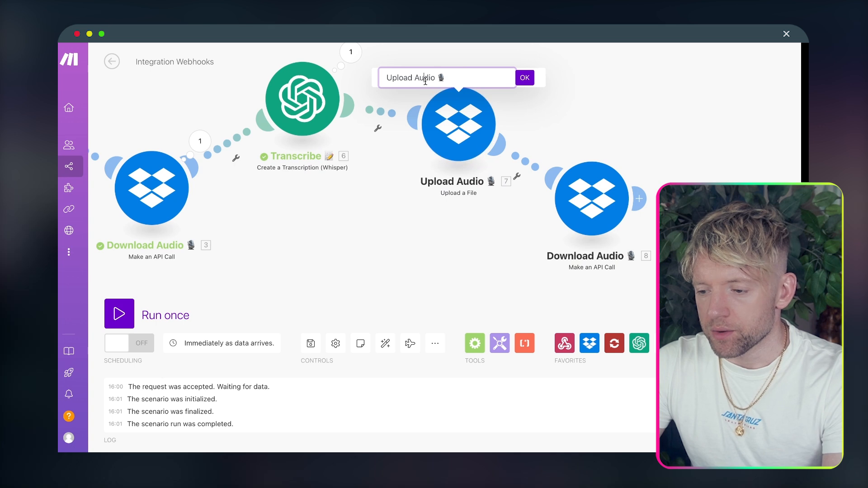
type("Phot")
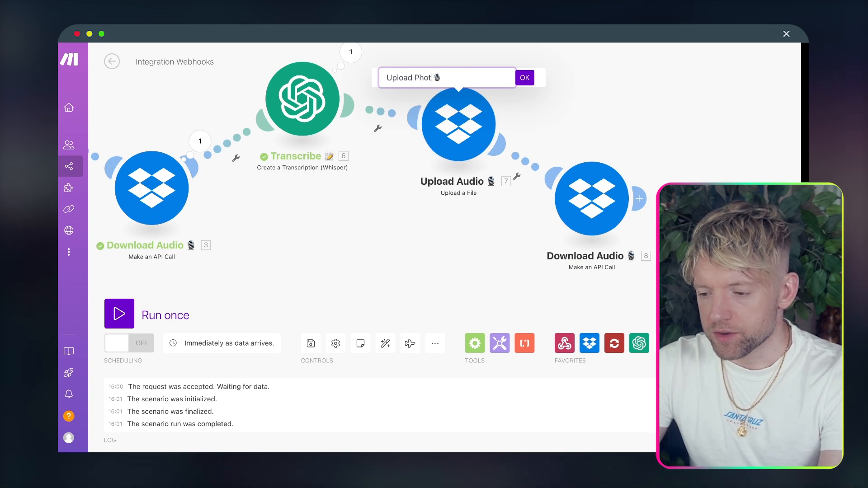
type("o")
left_click(462, 78)
key("BackSpace")
key("ctrl+super+space")
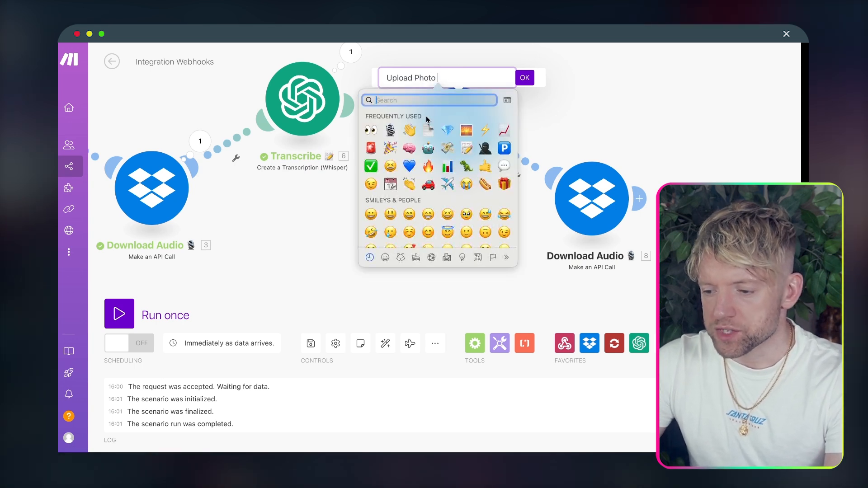
left_click(467, 131)
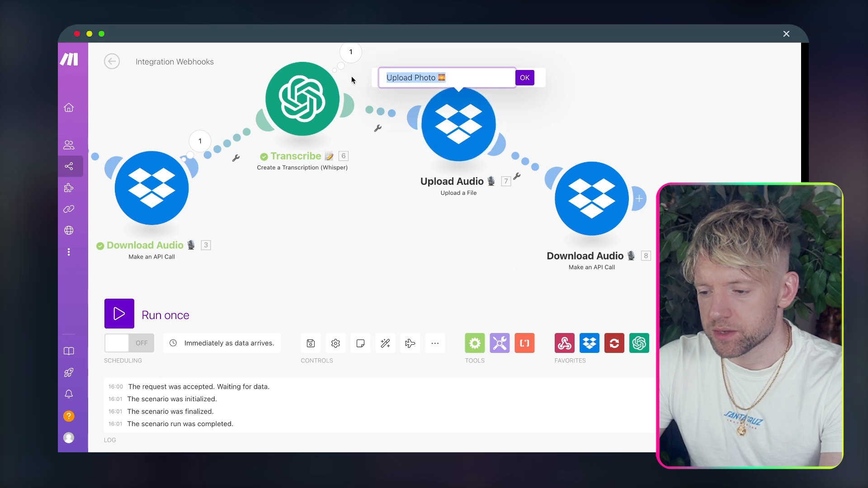
left_click(526, 81)
Step: Rename the copied download module to 'Download Photo 🌅'
right_click(471, 141)
left_click(508, 194)
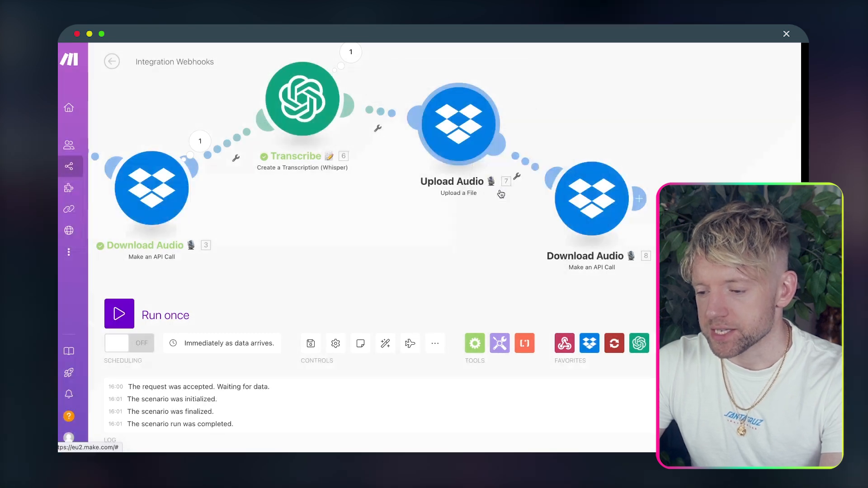
double_click(433, 78)
key("BackSpace")
key("BackSpace")
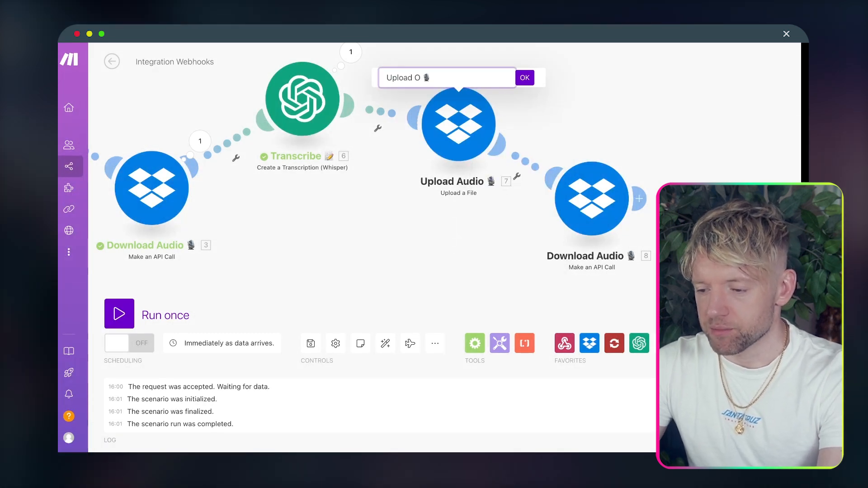
left_click(488, 71)
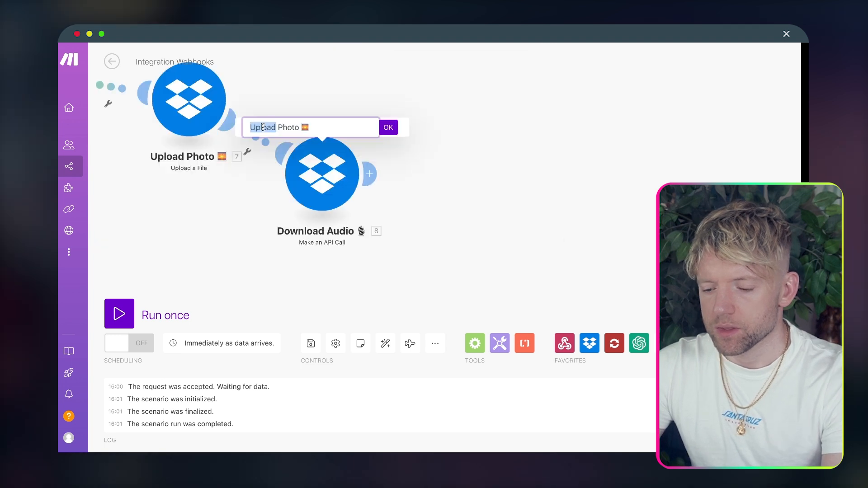
type("Download Photo 🌅")
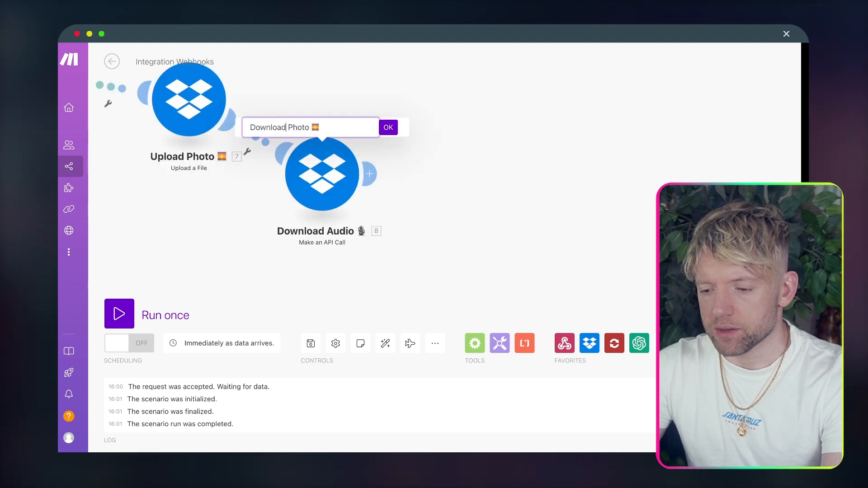
left_click(388, 128)
left_click(370, 173)
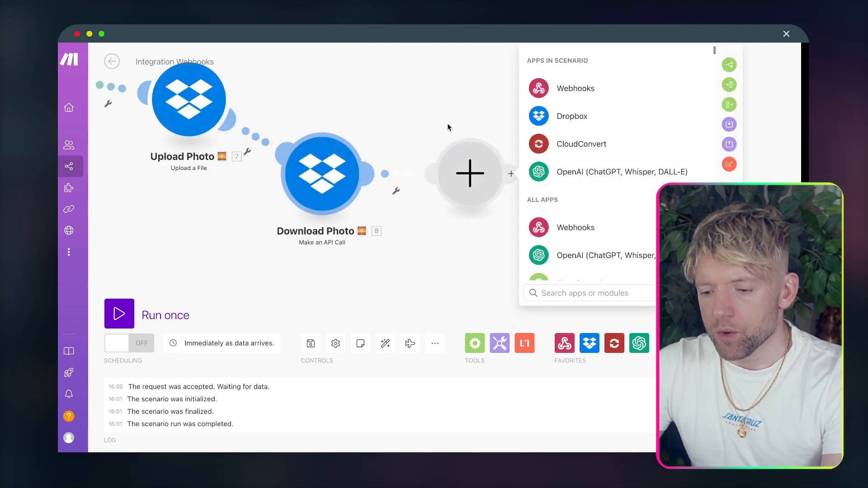
left_click_drag(409, 99, 511, 106)
scroll(419, 176, "down", 1)
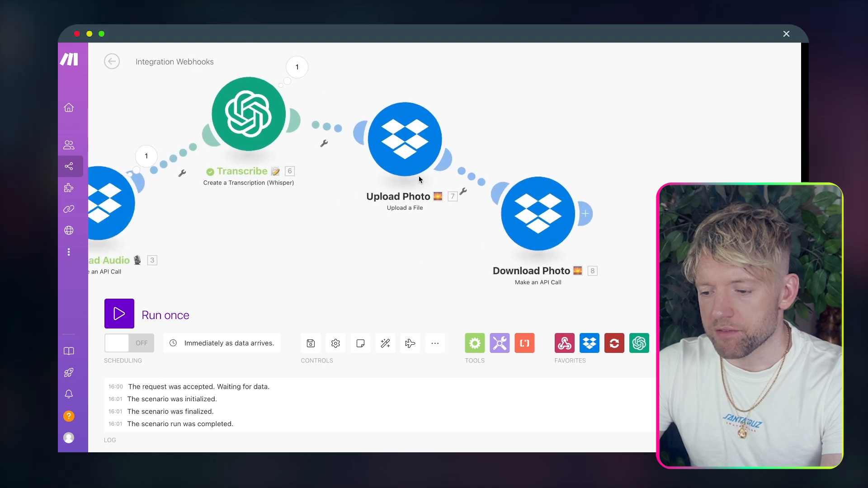
scroll(419, 175, "down", 3)
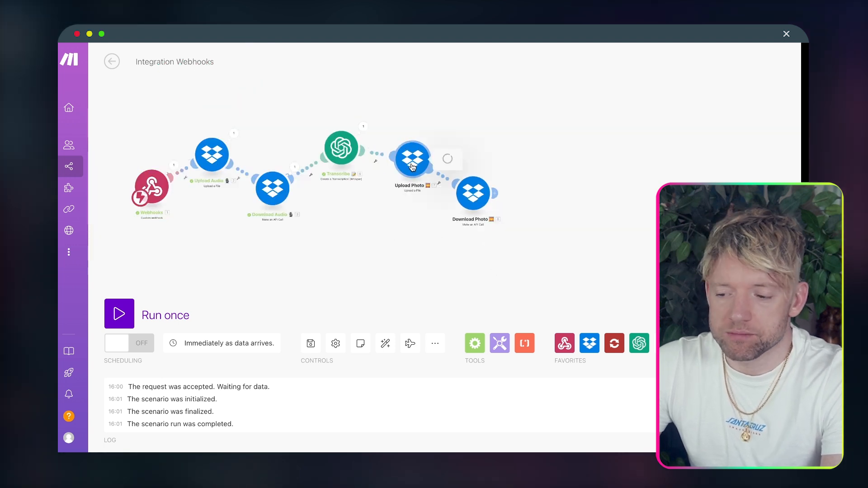
Step: Map the photo's name and data into Upload Photo's File Name and Data fields
left_click(546, 241)
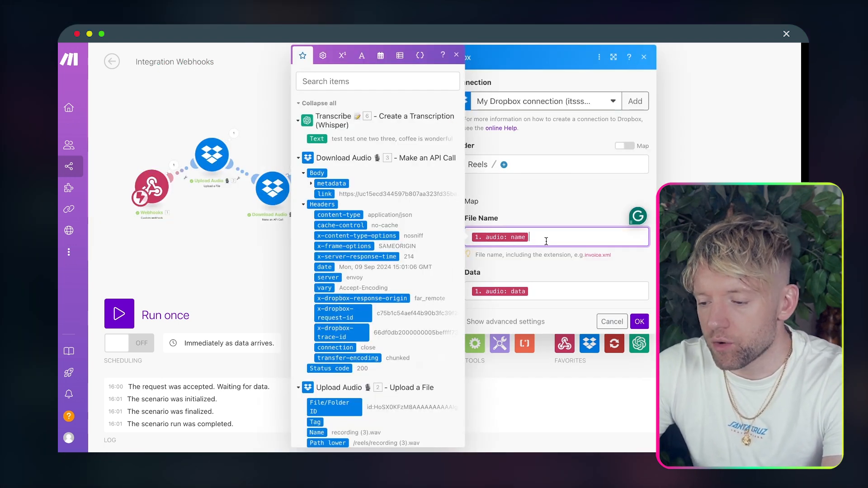
key("BackSpace")
scroll(435, 244, "down", 7)
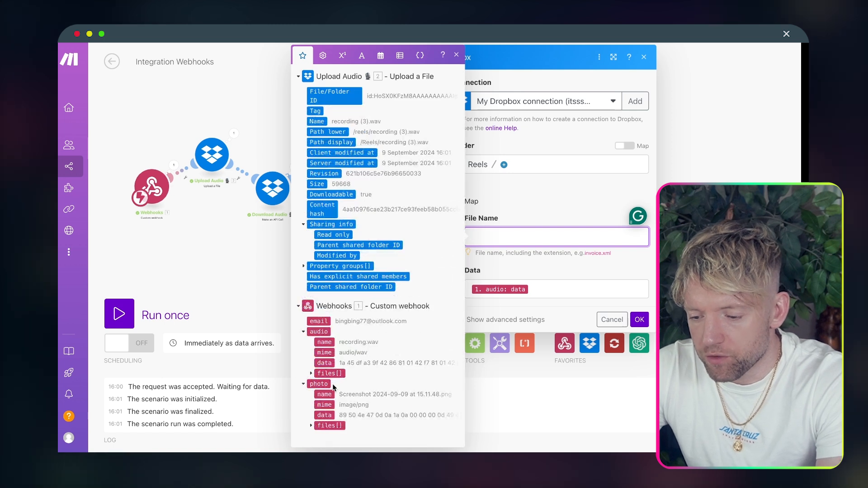
left_click(324, 394)
left_click(551, 292)
key("BackSpace")
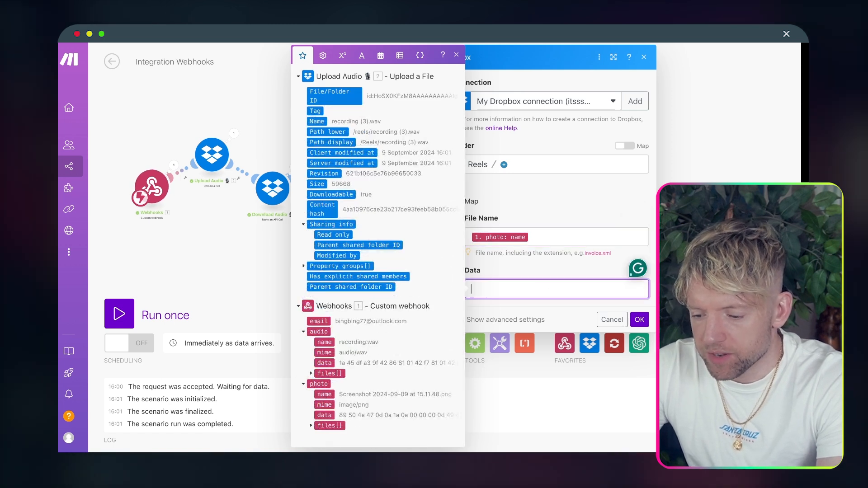
left_click(325, 415)
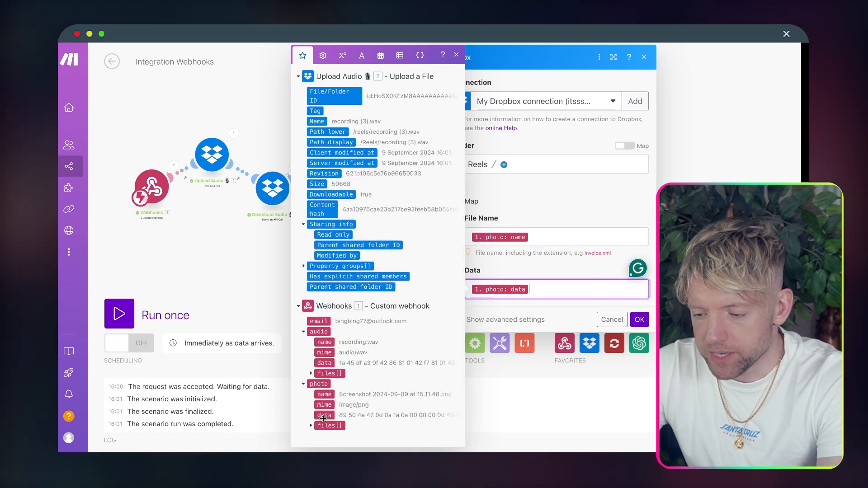
left_click(640, 321)
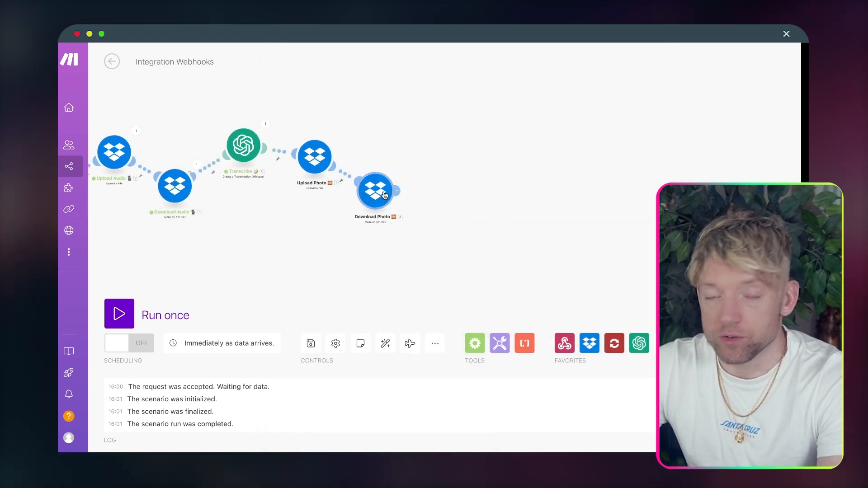
Step: Reposition Download Photo above and right of Upload Photo on the canvas
left_click(379, 195)
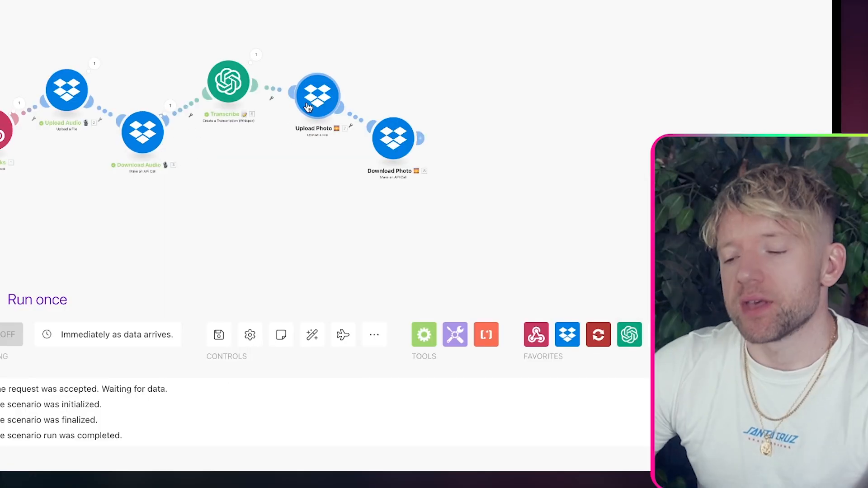
left_click_drag(388, 151, 364, 193)
left_click_drag(394, 138, 362, 77)
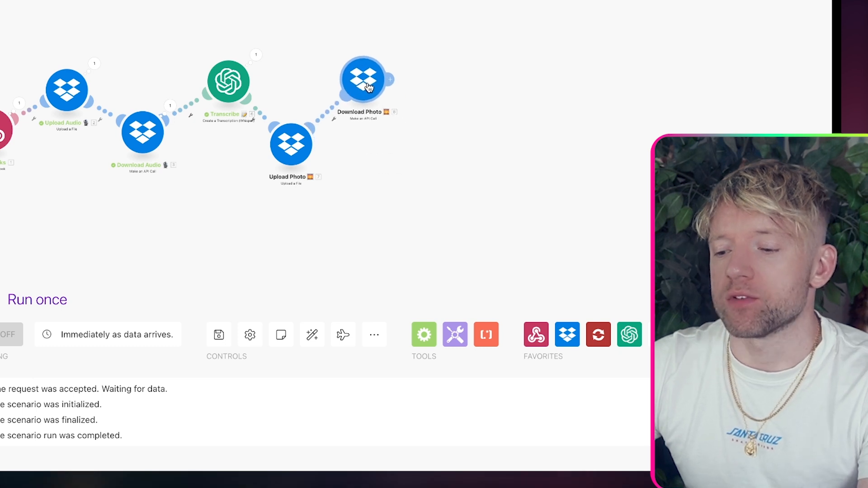
left_click_drag(438, 171, 318, 171)
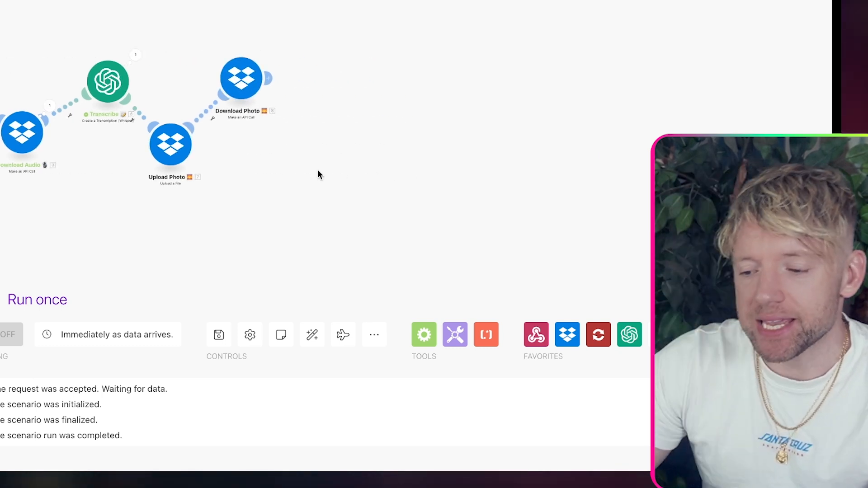
Step: Add an unlinked OpenAI Analyze Images (Vision) module after Download Photo and start a test run
left_click(274, 82)
type("chat")
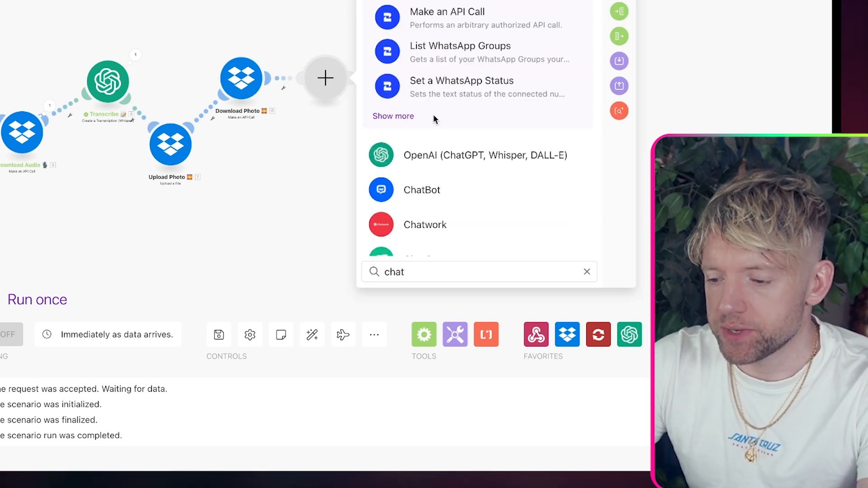
left_click(443, 155)
type("vi")
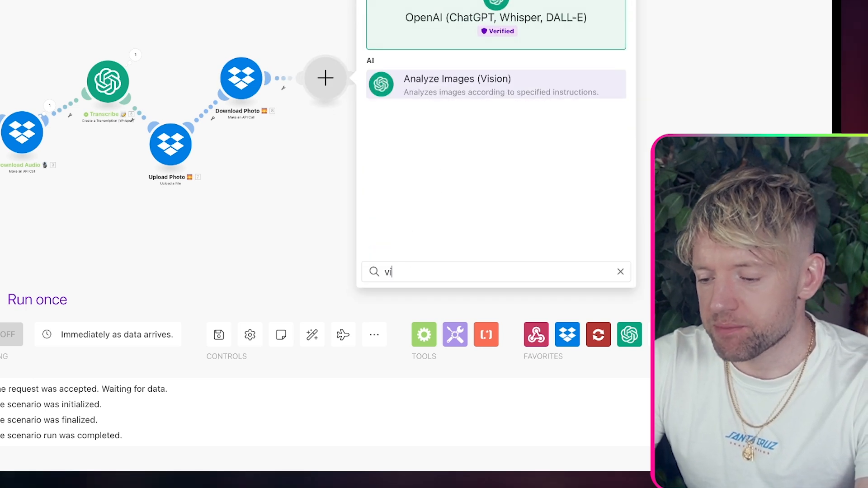
left_click(469, 84)
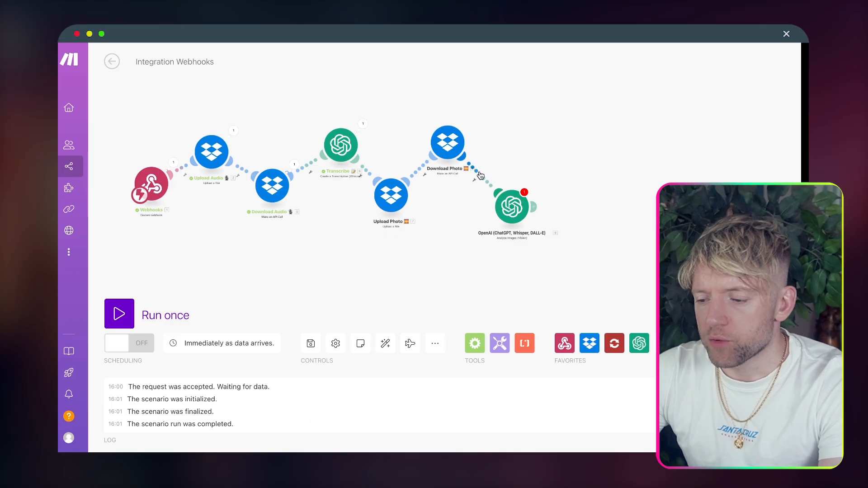
left_click(274, 125)
left_click(499, 197)
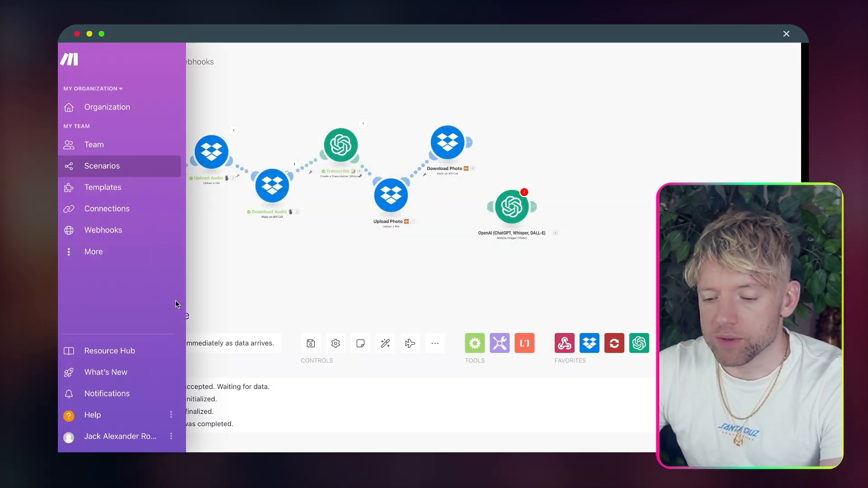
left_click(120, 314)
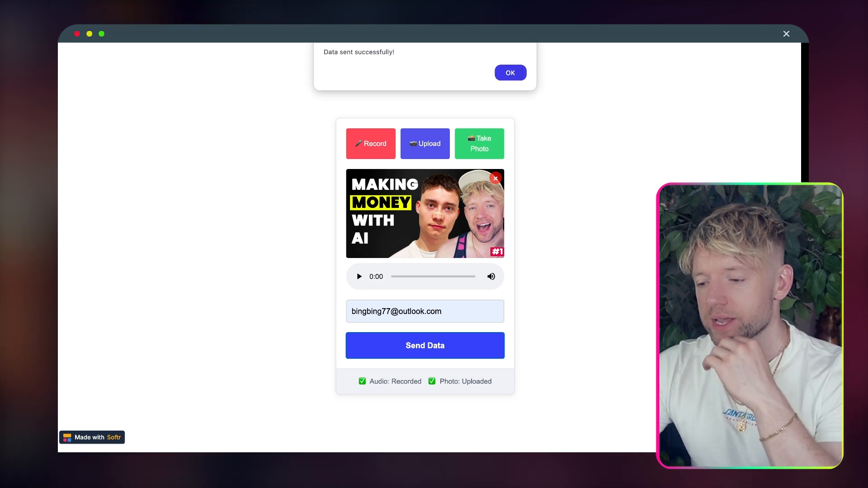
Step: Dismiss Softr's 'Data sent successfully!' confirmation for the audio and photo submission
left_click(510, 74)
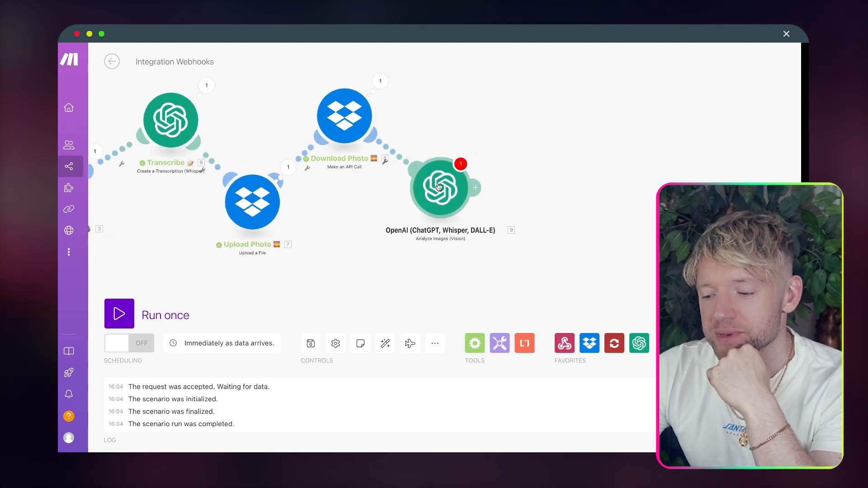
Step: Give the image-analysis module the prompt 'describe the image in great detail (maximum 200 word' with Download Photo's link as Image URL
left_click(427, 174)
left_click(476, 166)
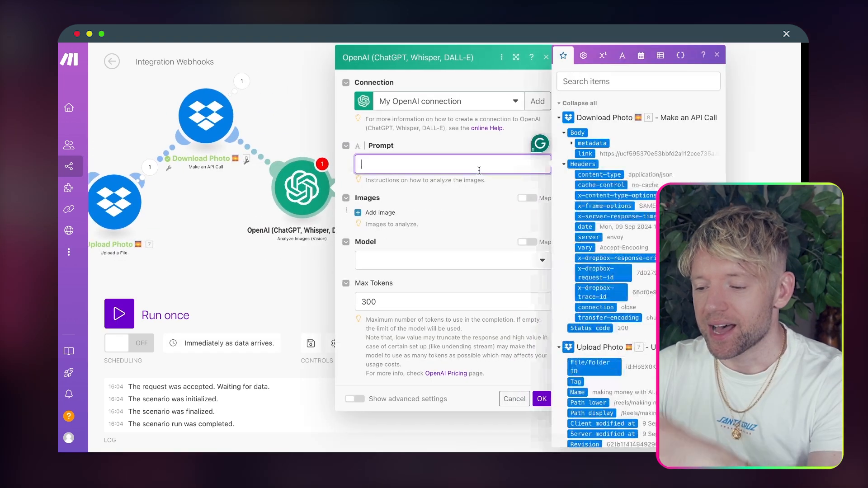
type("describe the image in g")
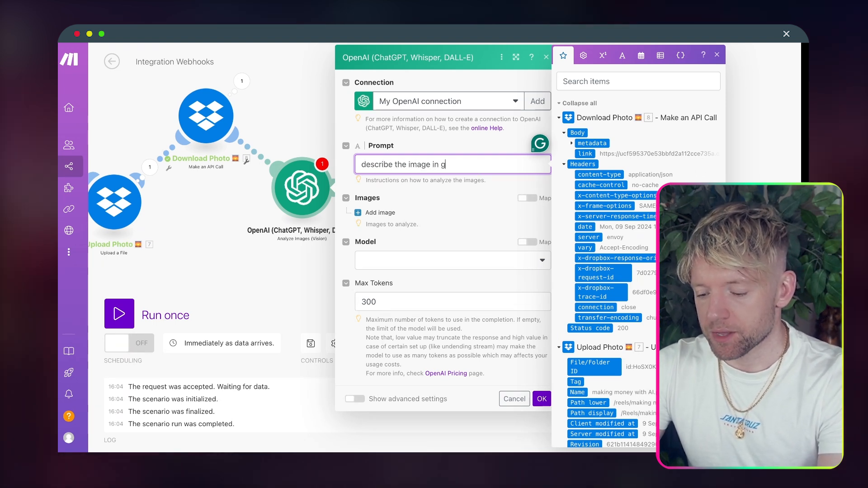
type("reat detail (ma")
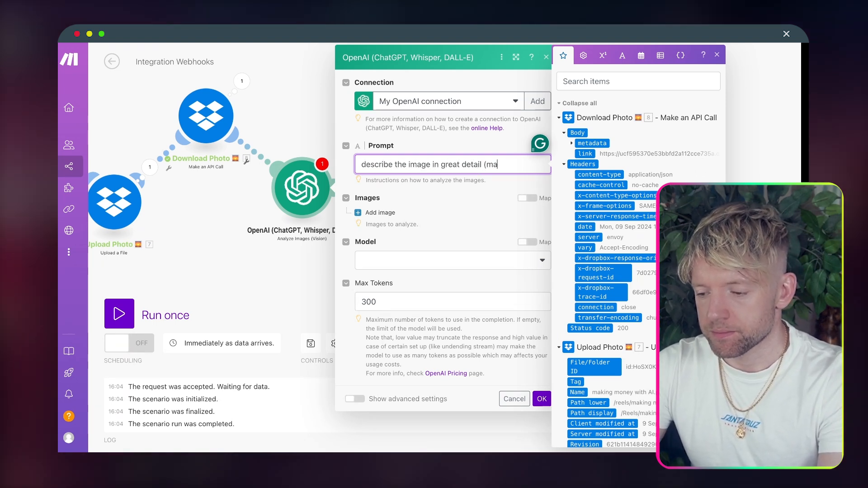
type("ximum 200 words")
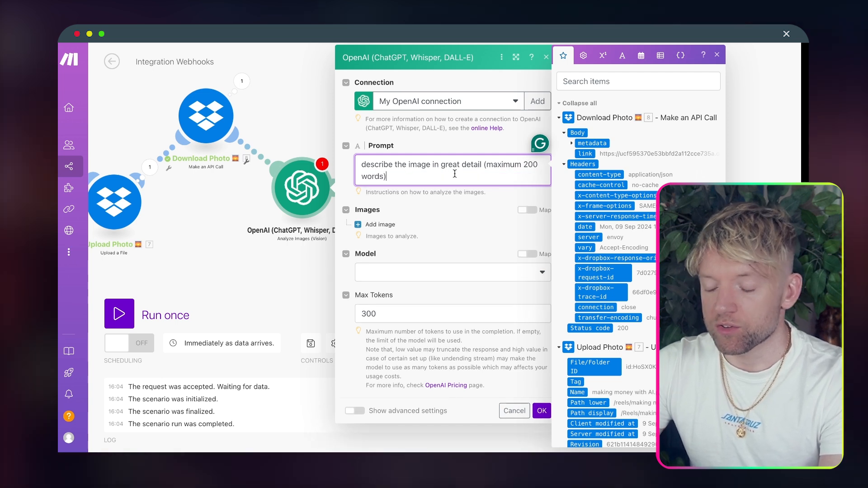
left_click(361, 225)
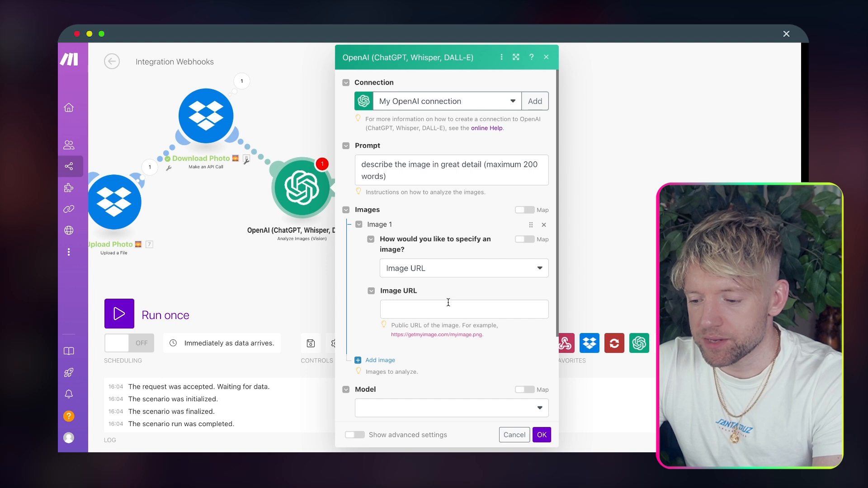
left_click(446, 304)
scroll(459, 224, "down", 2)
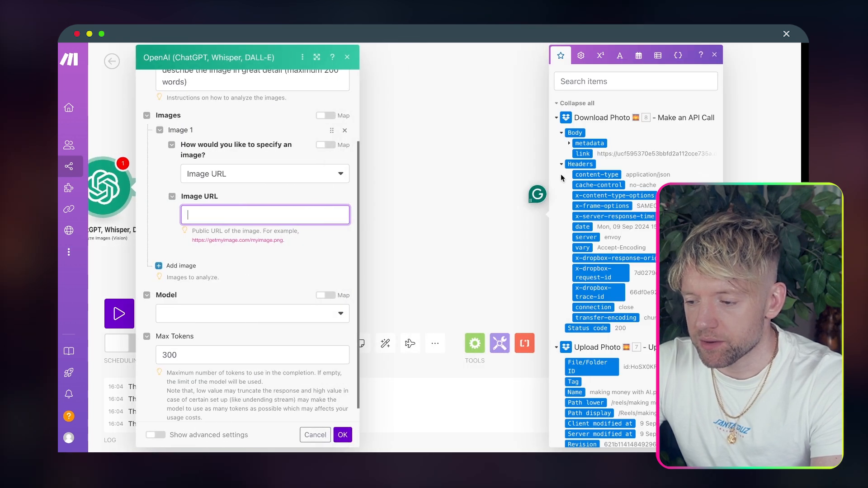
left_click(224, 202)
left_click(222, 214)
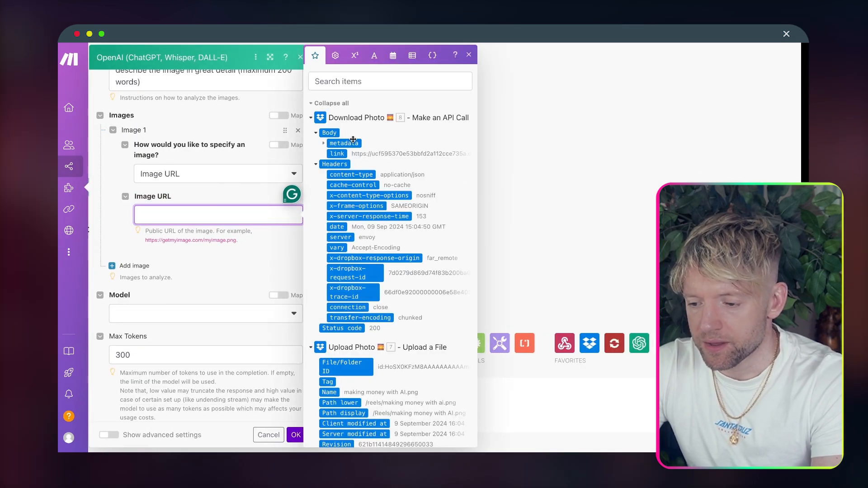
left_click_drag(330, 155, 238, 225)
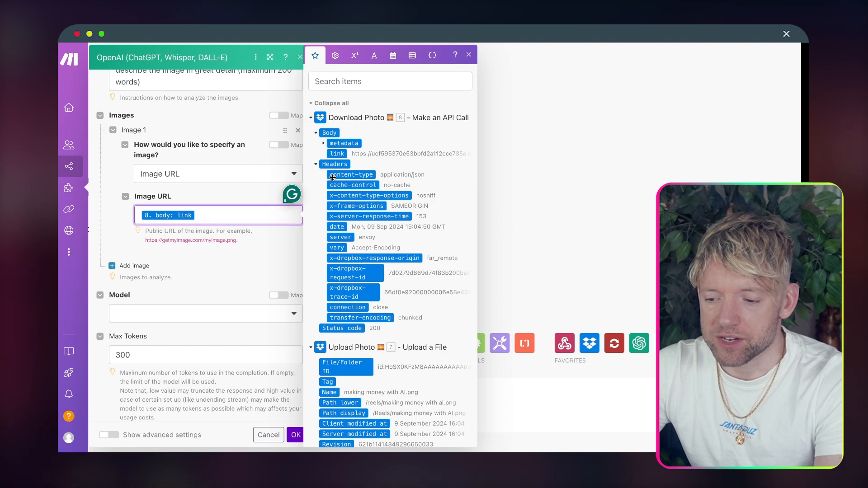
left_click(265, 260)
Step: Choose gpt-4o as the model and save the image-analysis settings
left_click(213, 313)
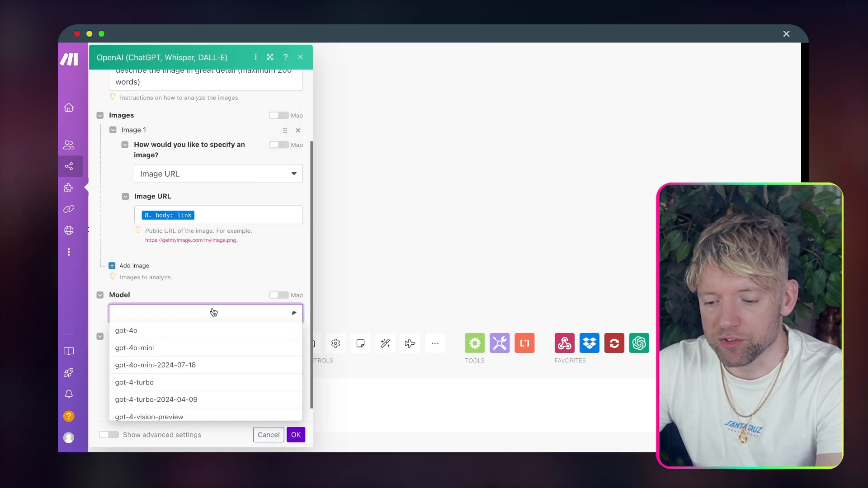
left_click(195, 334)
scroll(228, 356, "down", 1)
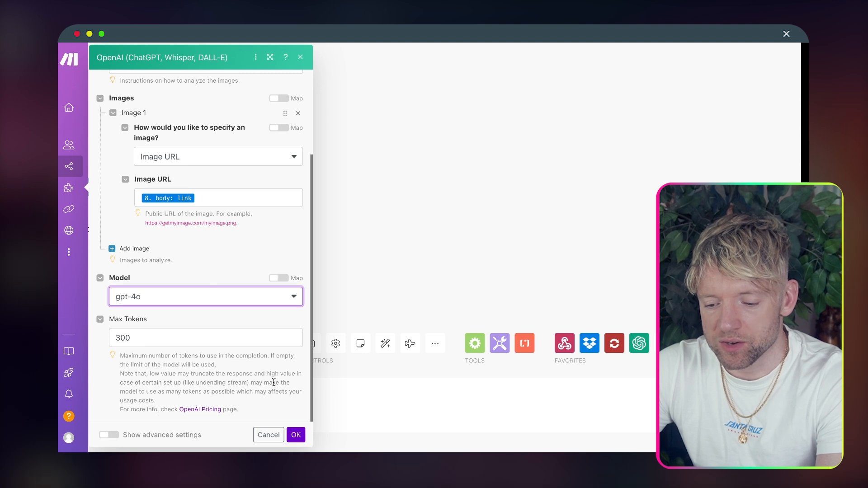
left_click(296, 435)
right_click(404, 194)
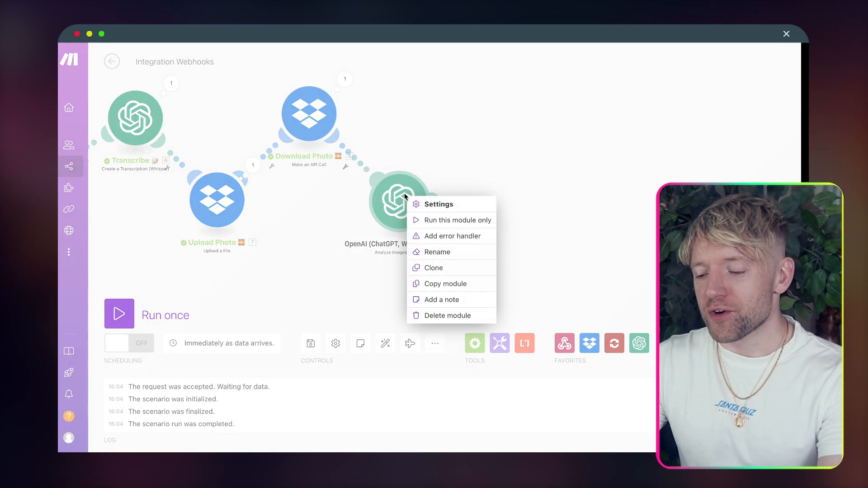
Step: Name the OpenAI image-analysis module 'Vision Description 👀'
left_click(434, 252)
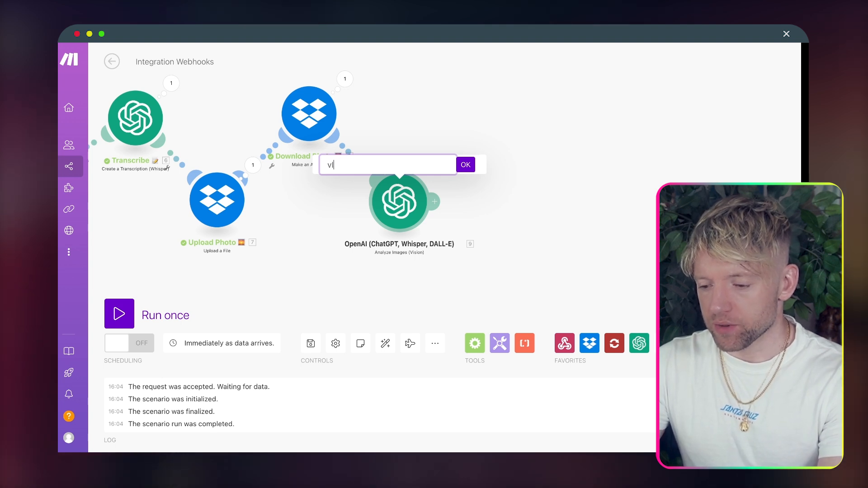
type("Vision Des")
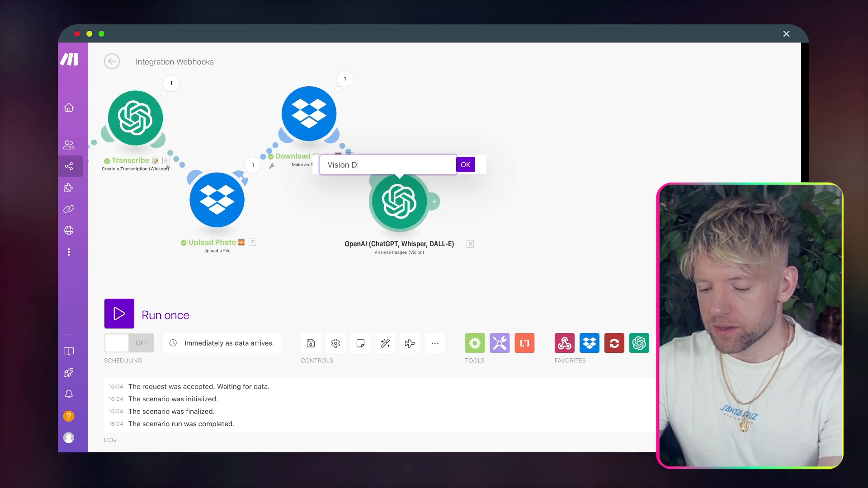
key("BackSpace")
key("BackSpace")
key("BackSpace")
key("BackSpace")
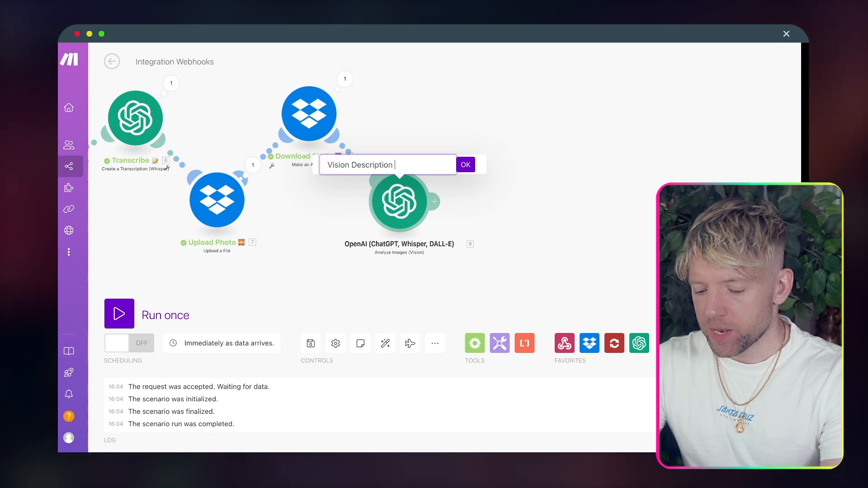
type("iption")
key("ctrl+super+space")
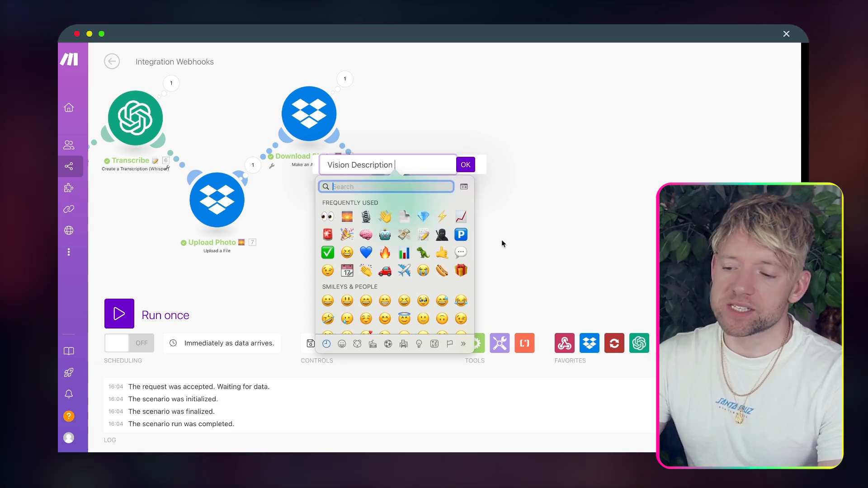
left_click(329, 218)
left_click(466, 166)
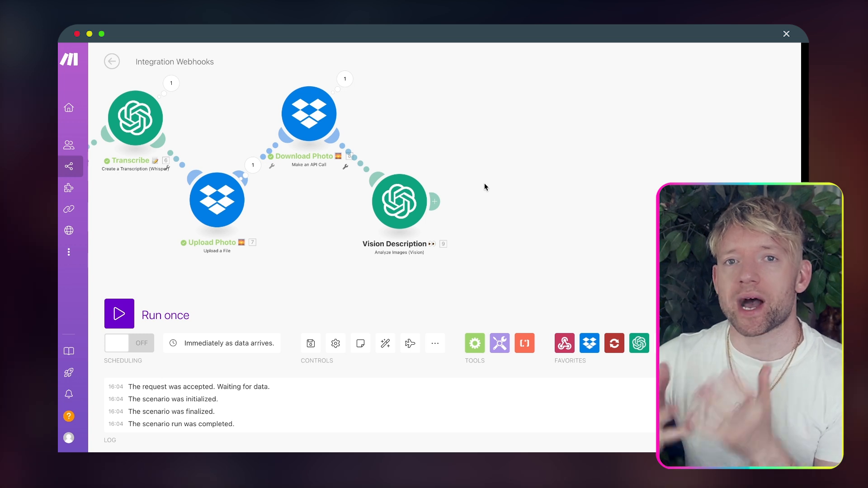
Step: Add an OpenAI Create a Completion module after Vision Description with Max Tokens 0 and gpt-4o
left_click(440, 200)
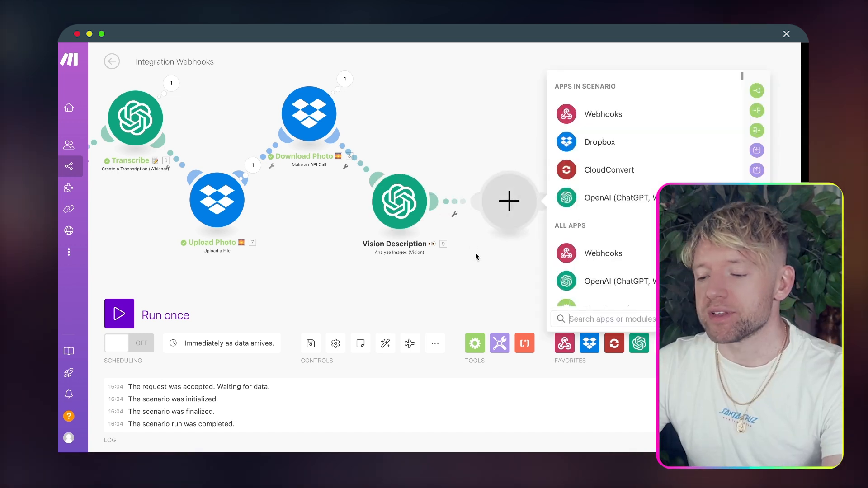
left_click(506, 206)
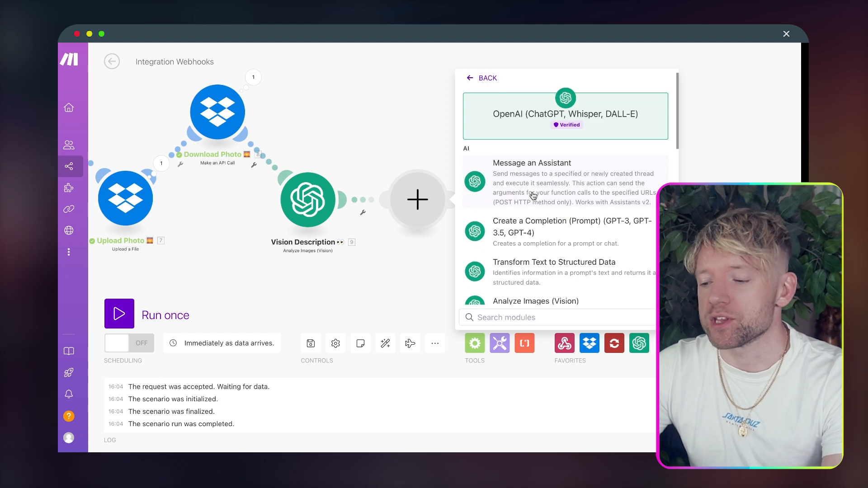
scroll(513, 252, "down", 2)
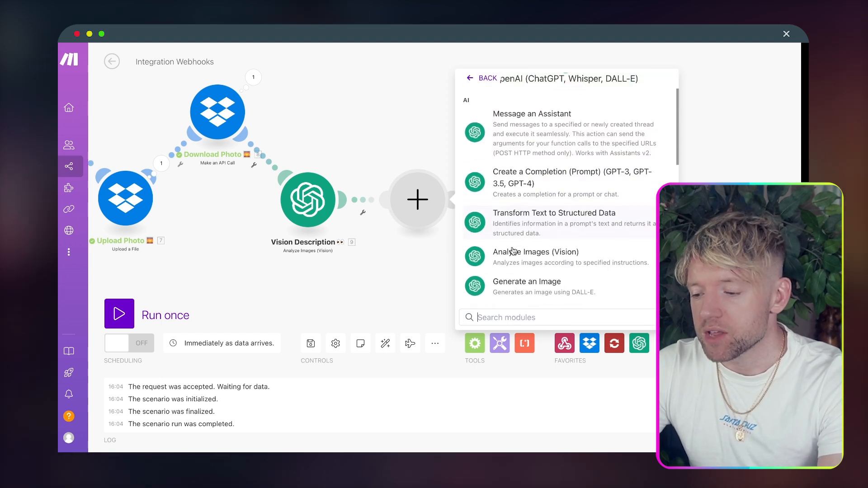
left_click(554, 186)
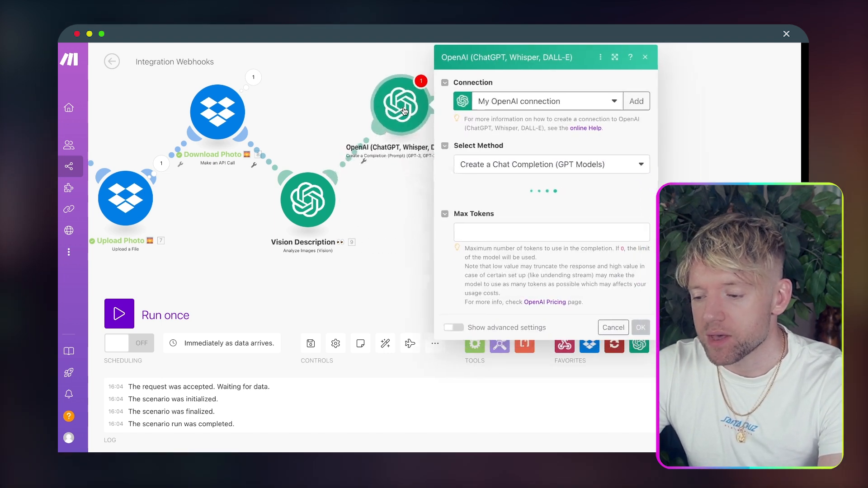
left_click(483, 232)
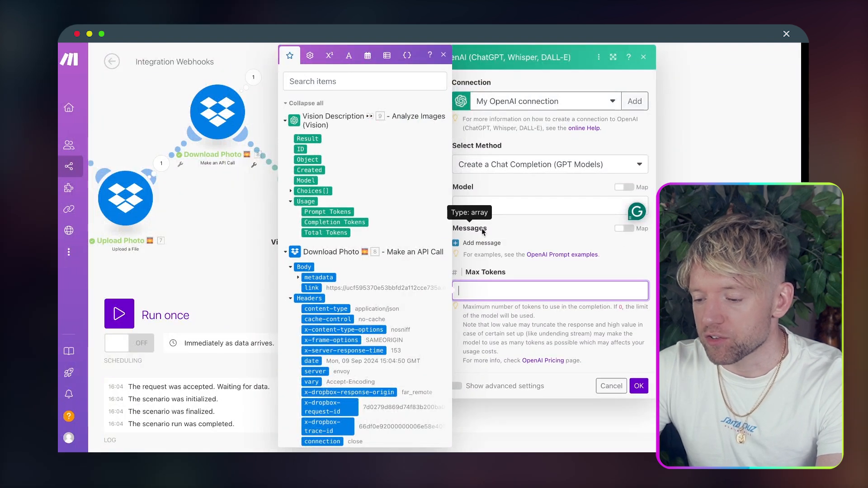
left_click(566, 244)
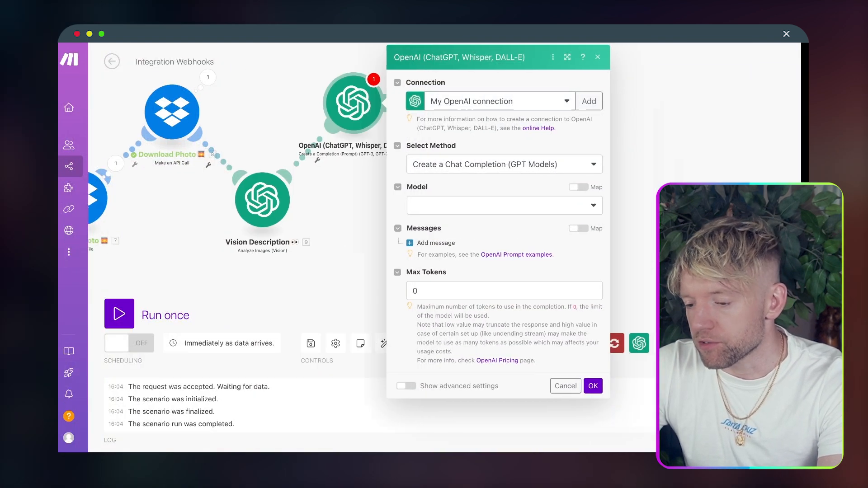
left_click(446, 208)
left_click(418, 252)
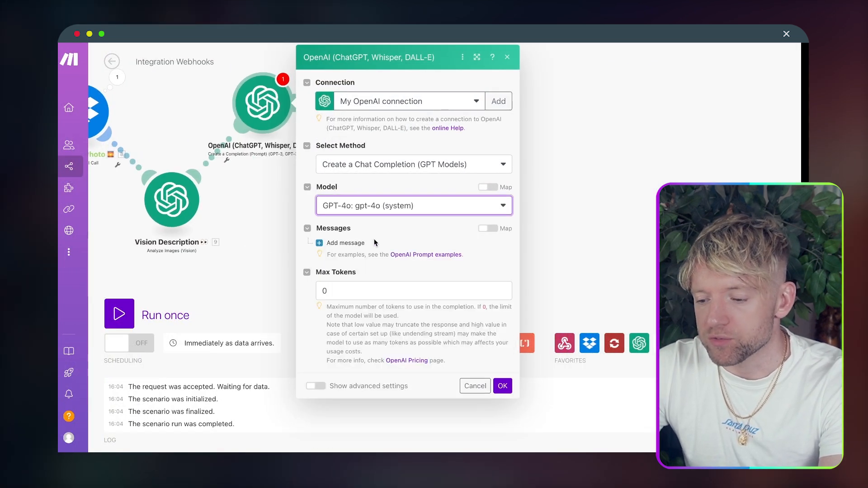
Step: Add a User message and paste the Officer Ticket prompt as its content
left_click(364, 244)
left_click(393, 276)
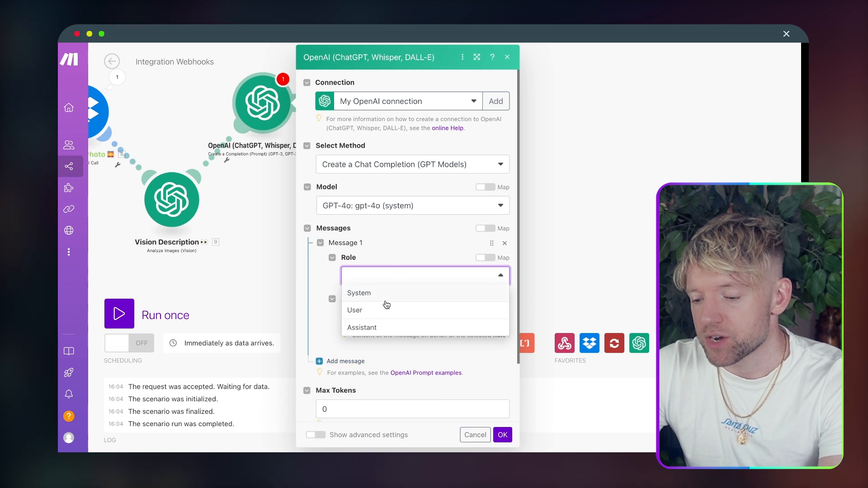
left_click(384, 309)
scroll(406, 281, "down", 1)
left_click(399, 290)
key("super+v")
Step: Map Vision Description's Result and Transcribe's Text into the Officer Ticket prompt
scroll(399, 289, "up", 5)
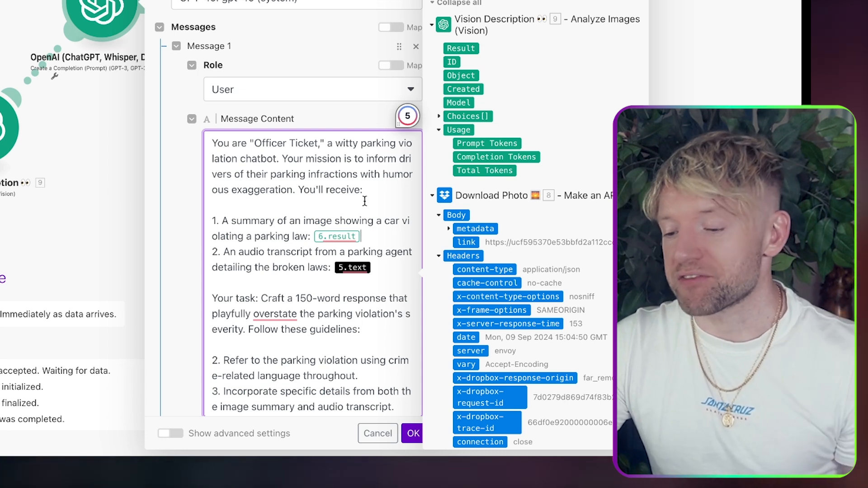
scroll(372, 225, "down", 1)
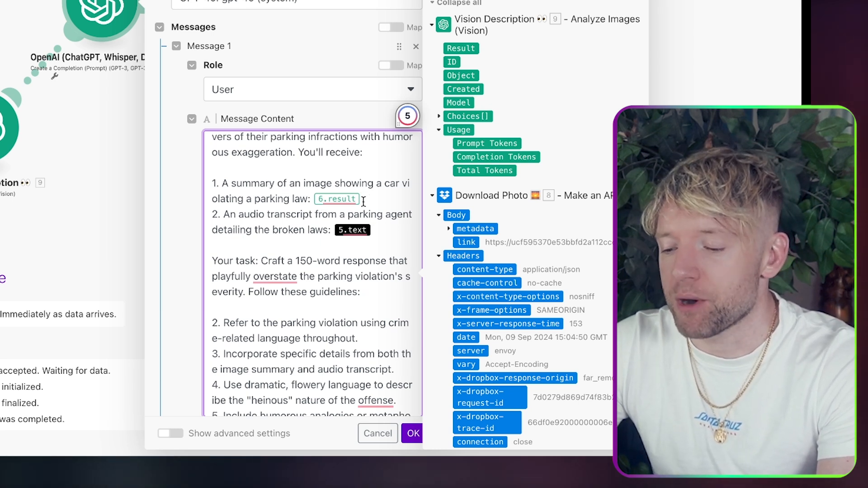
left_click(464, 49)
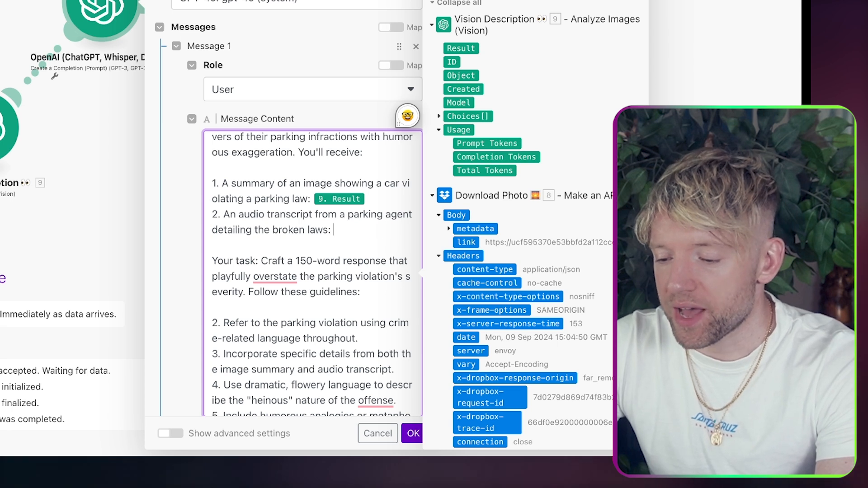
left_click(433, 196)
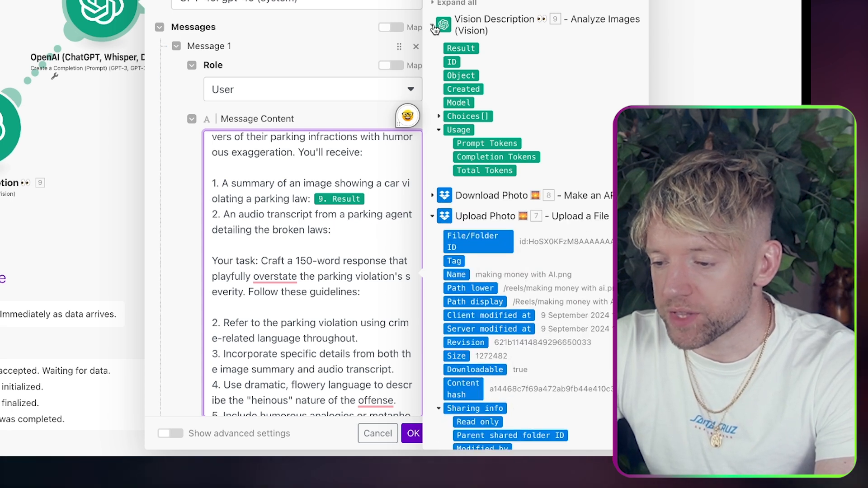
left_click(434, 29)
scroll(459, 373, "down", 3)
left_click(458, 286)
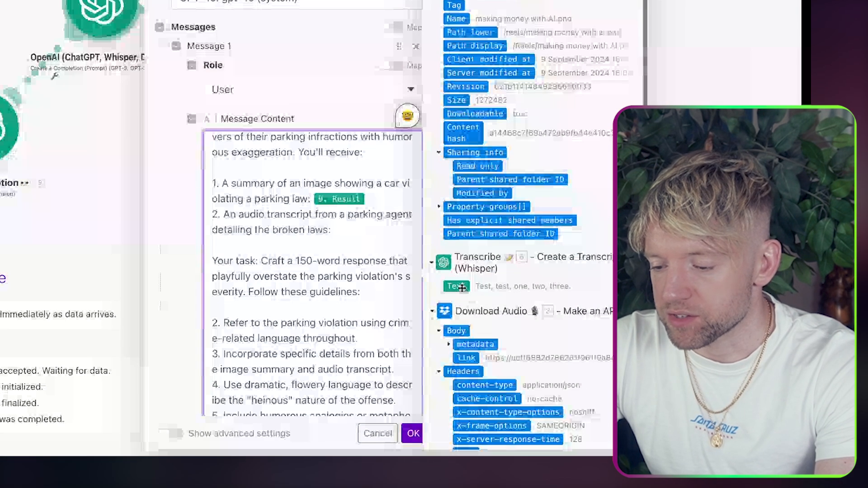
Step: Review the full prompt and save the completion module's settings
scroll(343, 302, "down", 5)
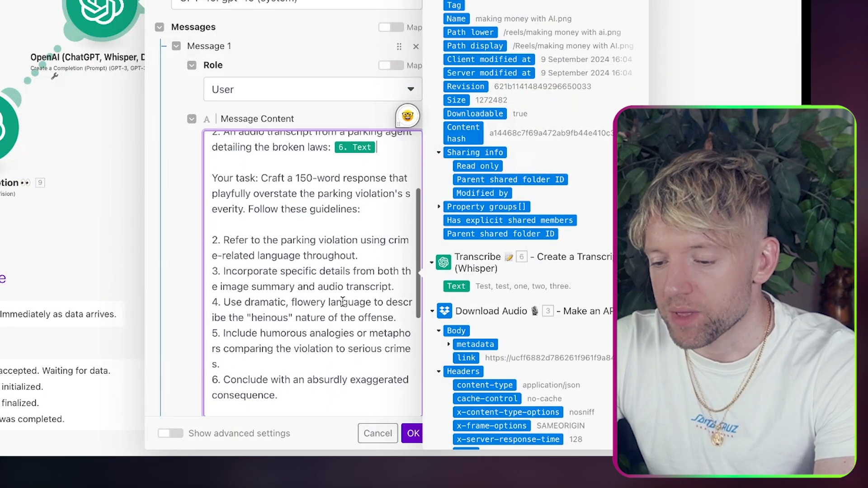
scroll(340, 262, "down", 3)
scroll(337, 220, "down", 3)
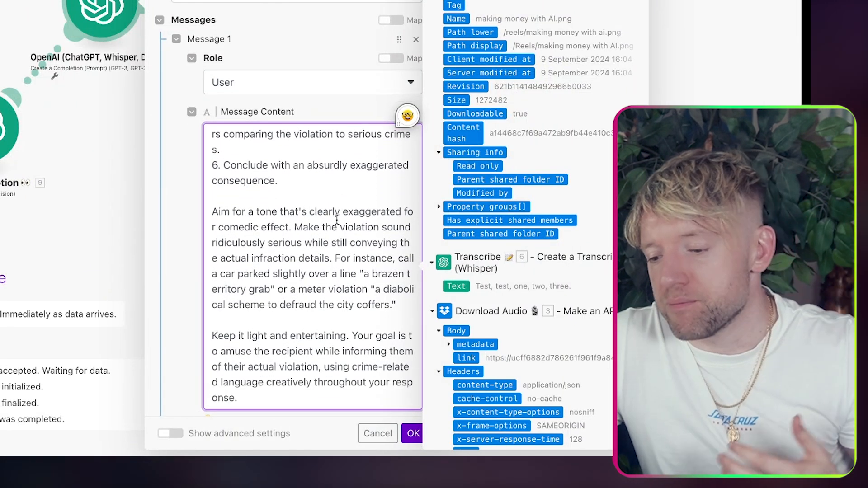
scroll(337, 220, "up", 3)
scroll(336, 220, "up", 6)
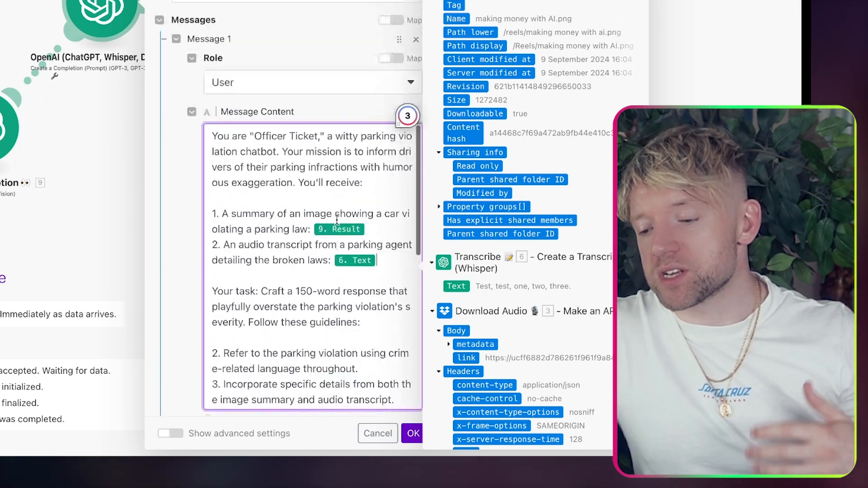
scroll(338, 225, "down", 5)
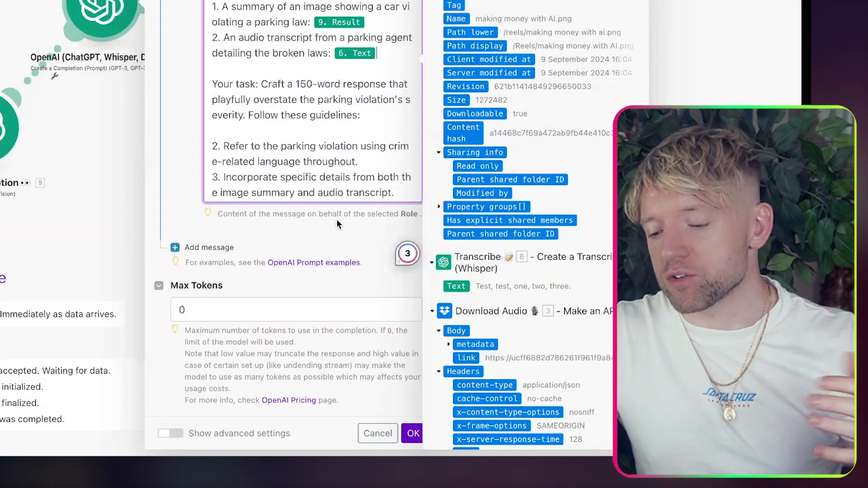
left_click(412, 434)
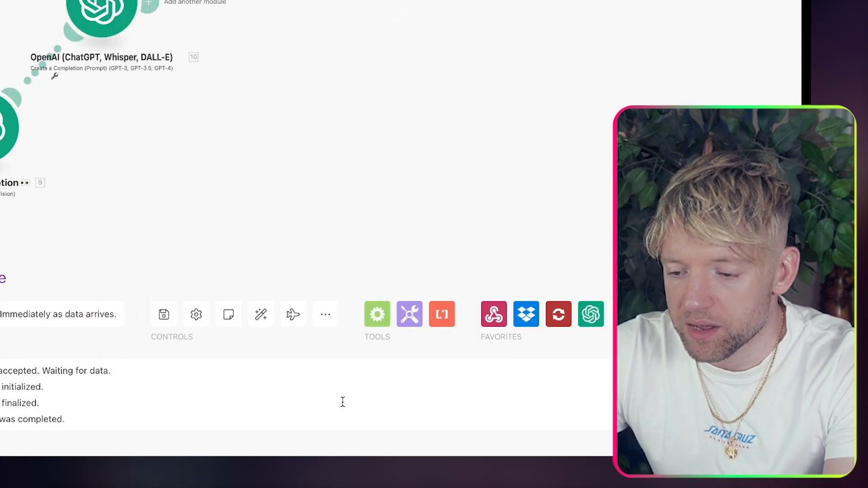
Step: Rename the OpenAI completion module to 'Report Generator ✈️'
right_click(95, 26)
left_click(138, 103)
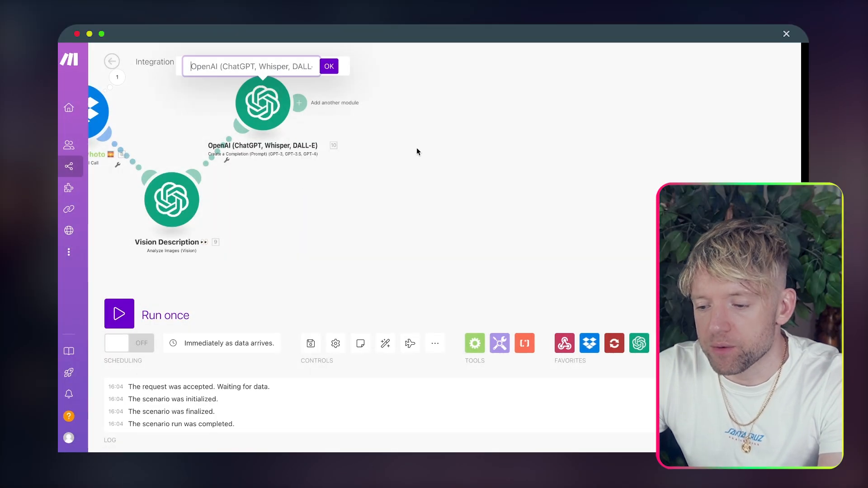
type("Rp")
type("port Generato")
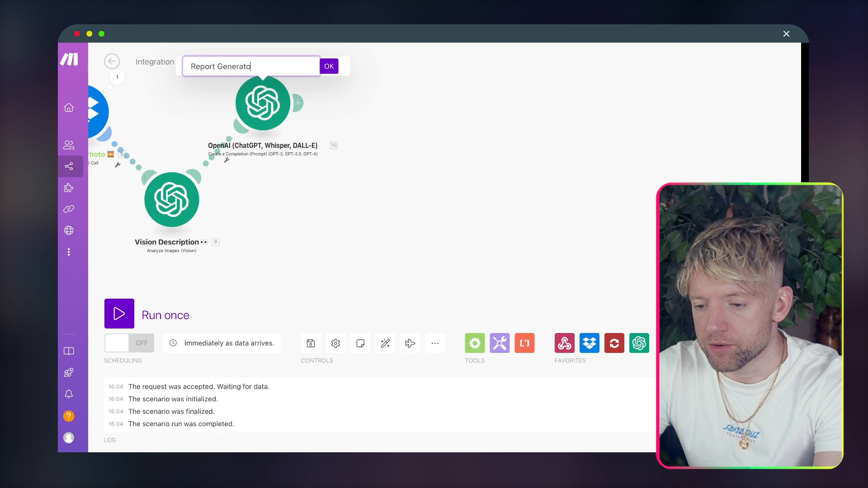
key("ctrl+super+space")
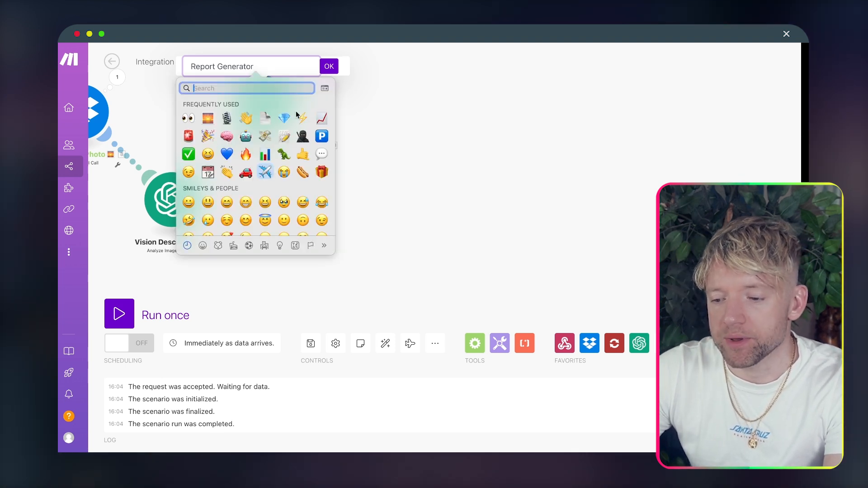
left_click(267, 172)
left_click(326, 69)
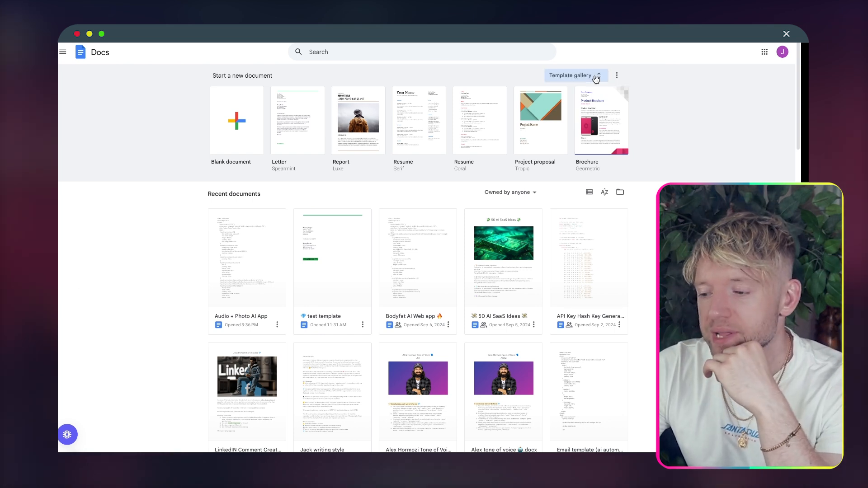
Step: Create a new document from the Work section's Brochure (Geometric) template
left_click(596, 76)
scroll(414, 274, "down", 5)
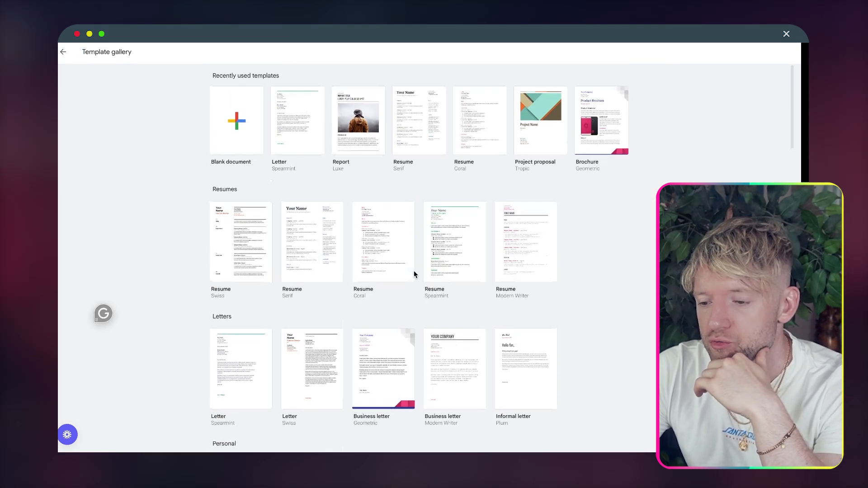
scroll(414, 274, "down", 2)
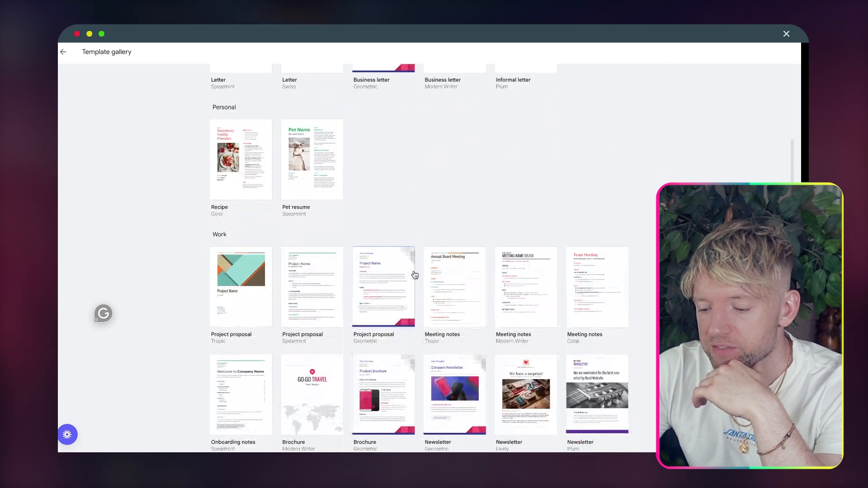
scroll(415, 274, "down", 1)
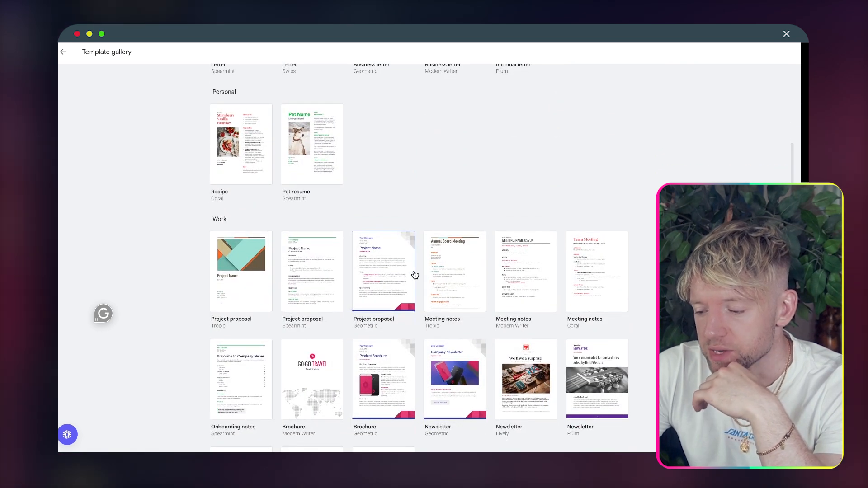
scroll(414, 274, "down", 1)
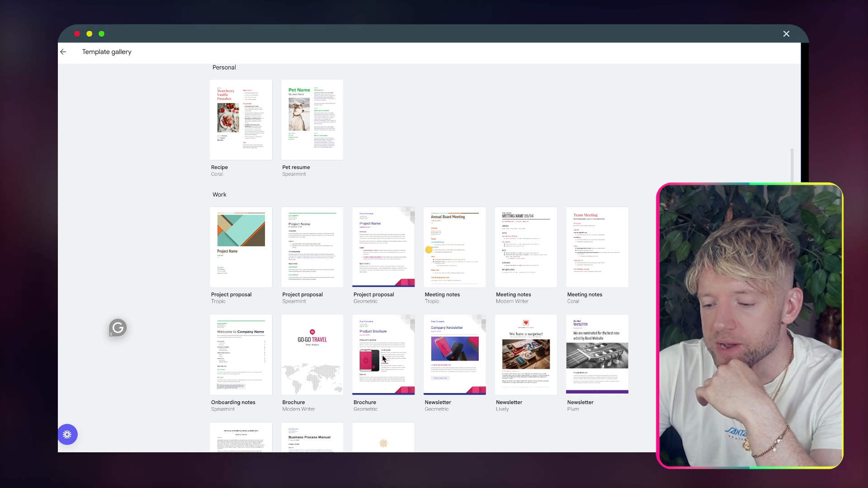
left_click(384, 359)
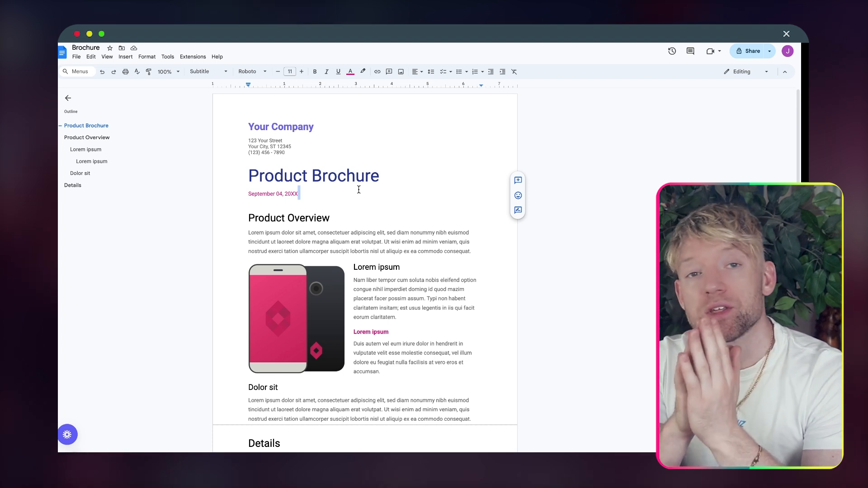
Step: Replace the Product Brochure title and Product Overview heading with {{TITLE}} and {{PARKING CRIMES}} placeholders
left_click_drag(387, 175, 244, 179)
type("{")
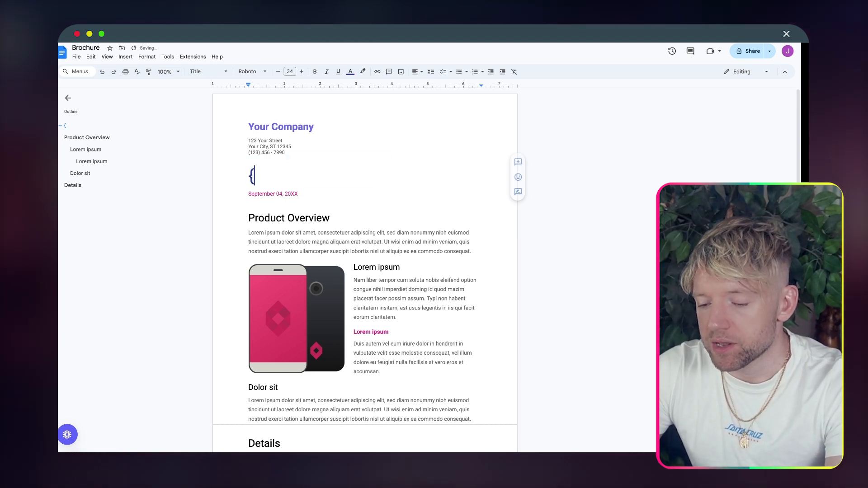
type("{")
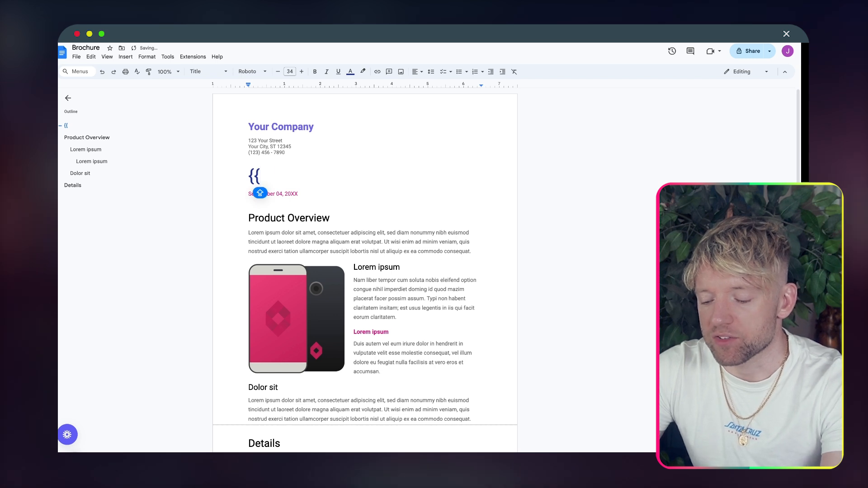
type("TITLE")
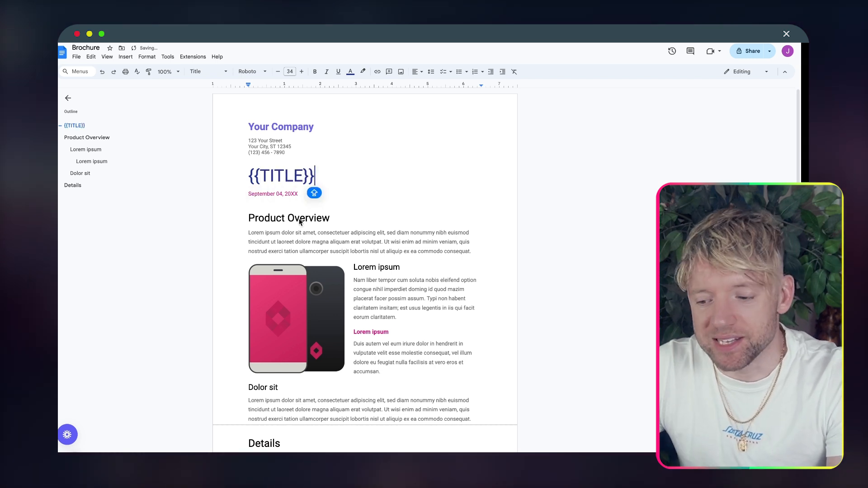
left_click_drag(342, 222, 249, 223)
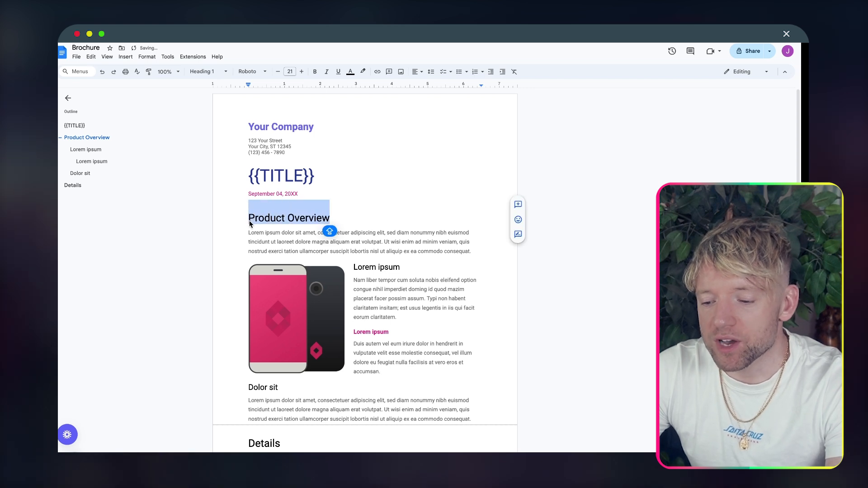
type("{{PA")
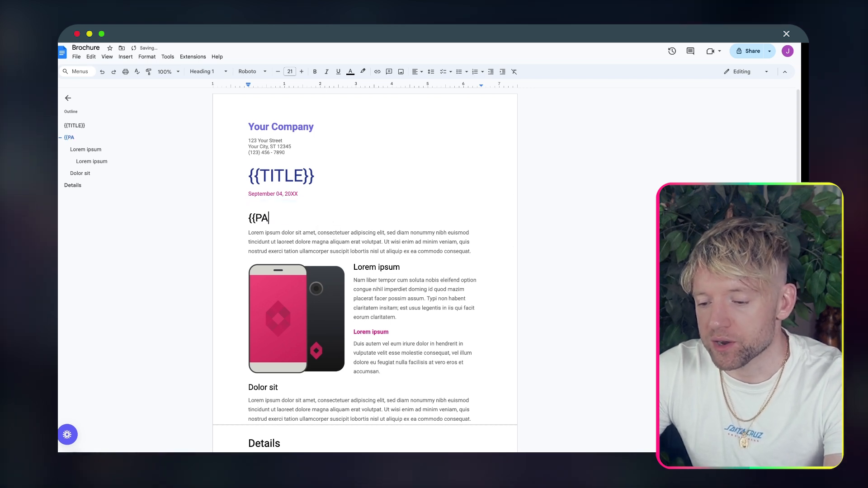
type("RKING CRIMES")
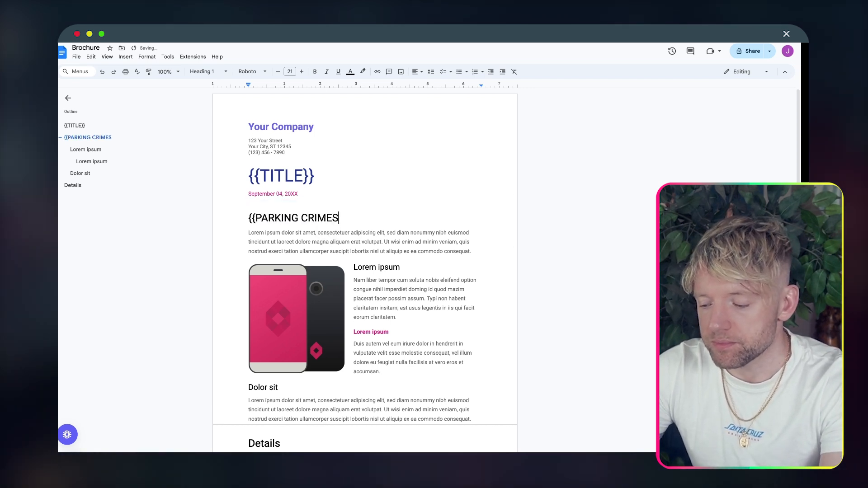
type("}}")
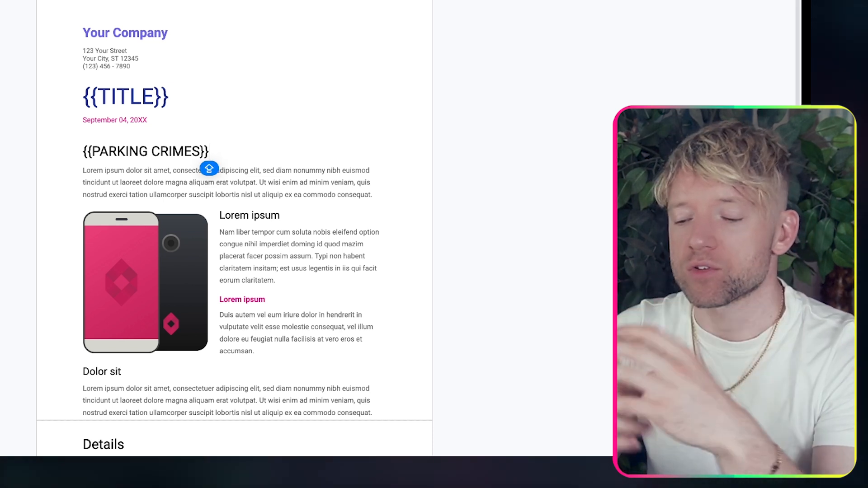
Step: Delete the whole Details section from the brochure
left_click(126, 311)
scroll(128, 314, "down", 10)
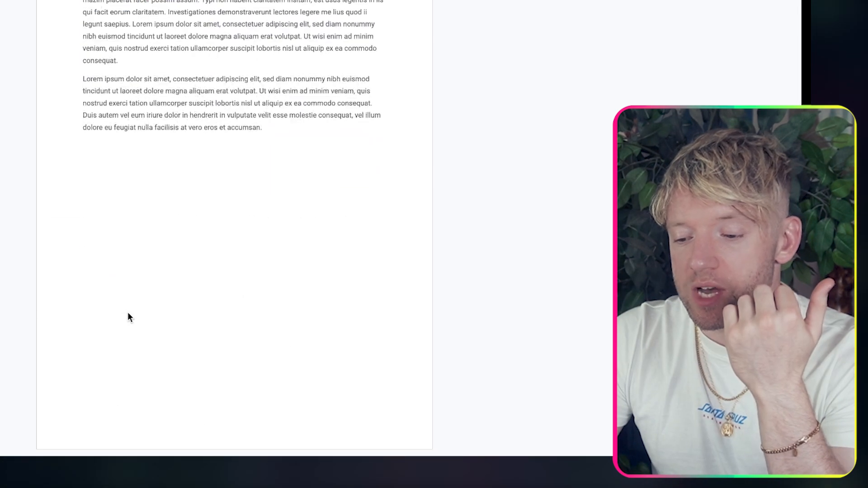
scroll(128, 314, "up", 3)
left_click_drag(128, 316, 48, 106)
key("BackSpace")
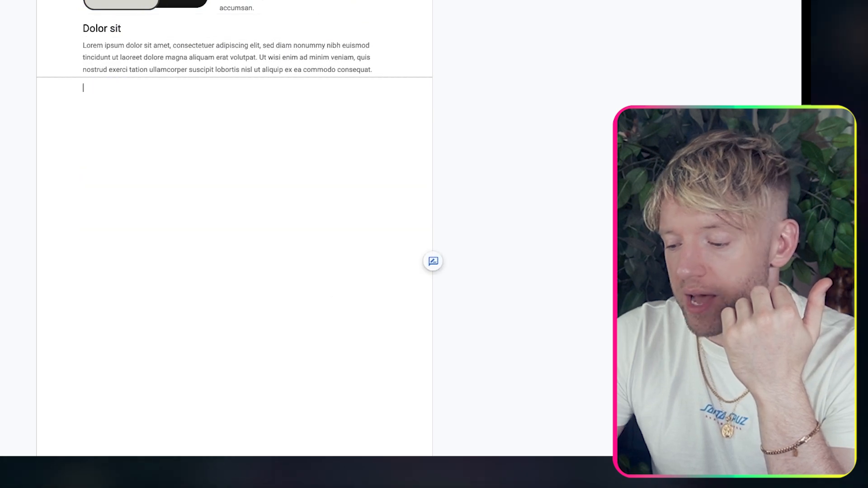
scroll(221, 130, "up", 8)
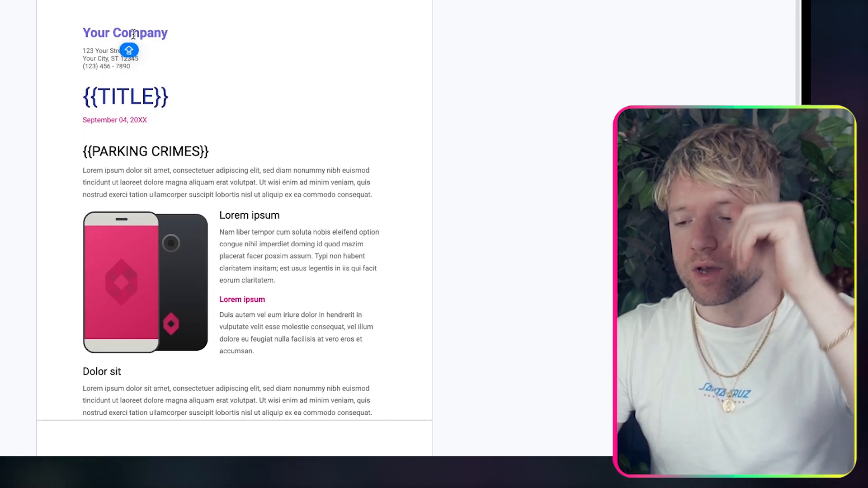
Step: Replace the Your Company heading with an {{EMAIL}} placeholder and check the placeholders
left_click_drag(183, 33, 71, 33)
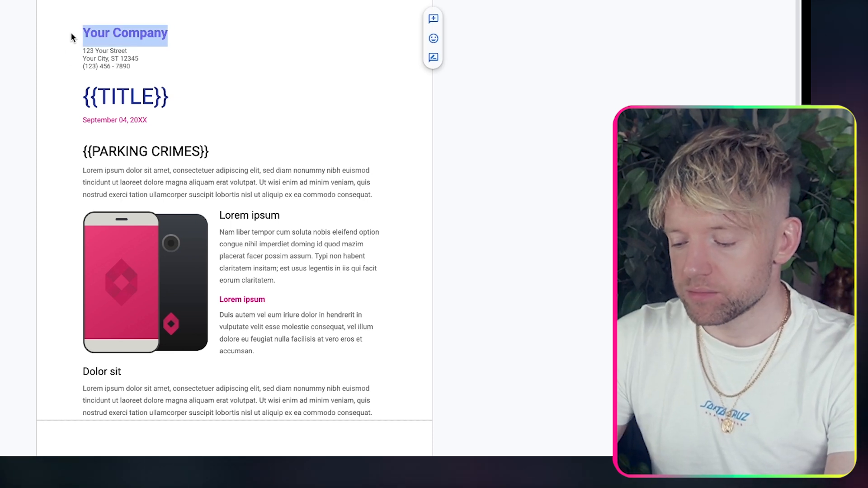
type("{{EMAIL")
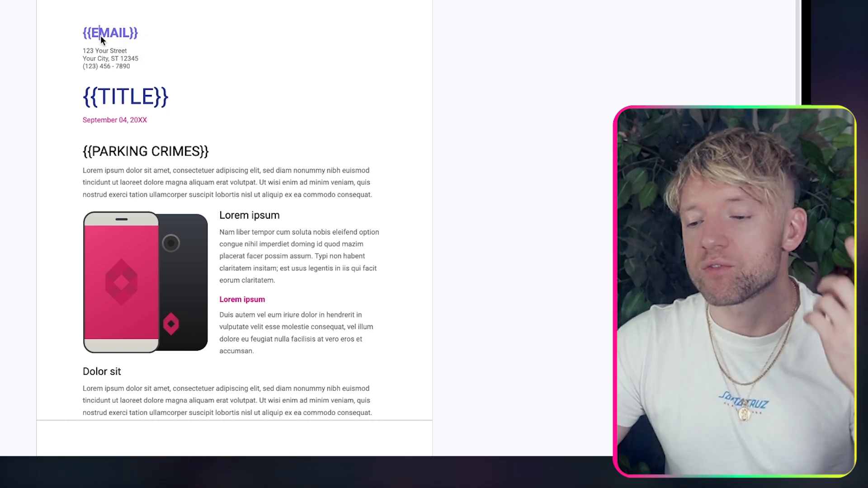
double_click(110, 93)
double_click(126, 138)
left_click(148, 152)
scroll(197, 233, "down", 1)
left_click(168, 231)
left_click(256, 247)
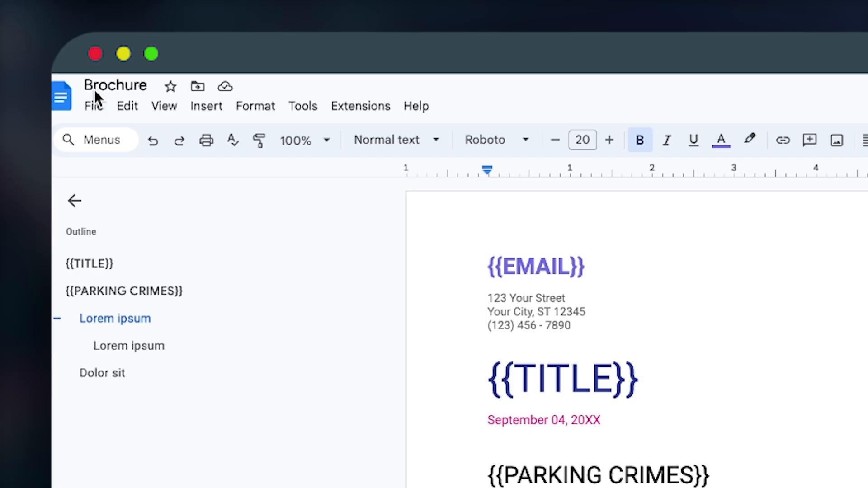
Step: Rename the document 'Parking Ninjas' with a ninja emoji
left_click(110, 84)
type("Parking Ninjas")
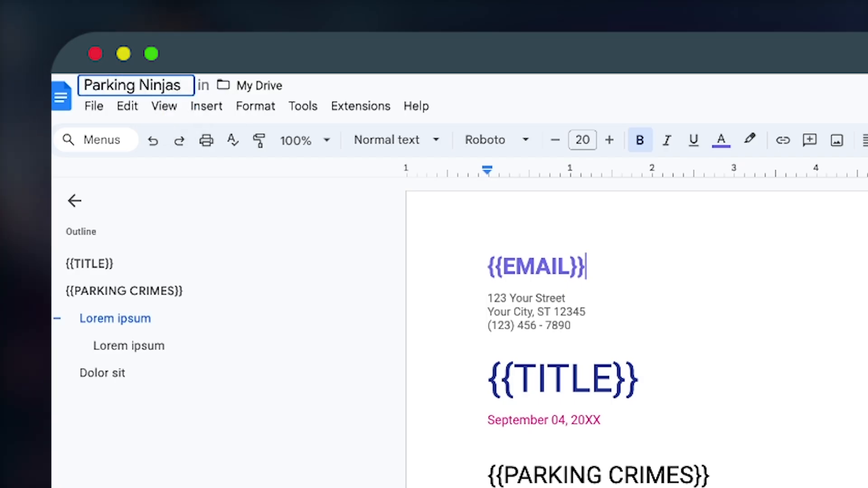
key("ctrl+super+space")
key("Return")
double_click(684, 367)
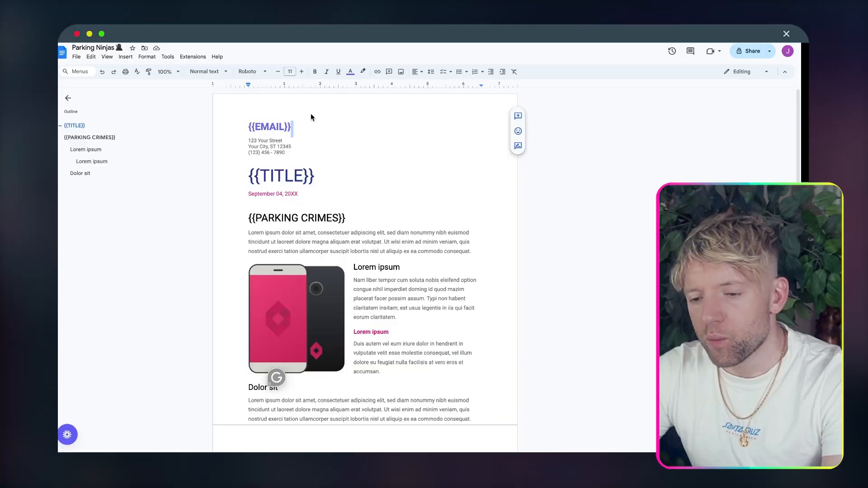
left_click(310, 114)
key("Caps_Lock")
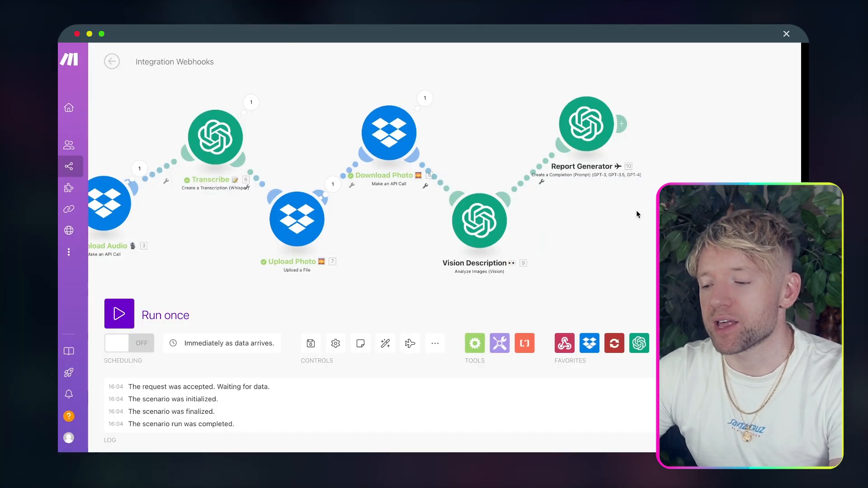
Step: Add a Google Docs 'Create a Document from a Template' module after Report Generator
left_click_drag(637, 214, 449, 209)
left_click_drag(411, 127, 388, 127)
left_click_drag(502, 274, 378, 273)
left_click(287, 119)
type("GOOGLE D")
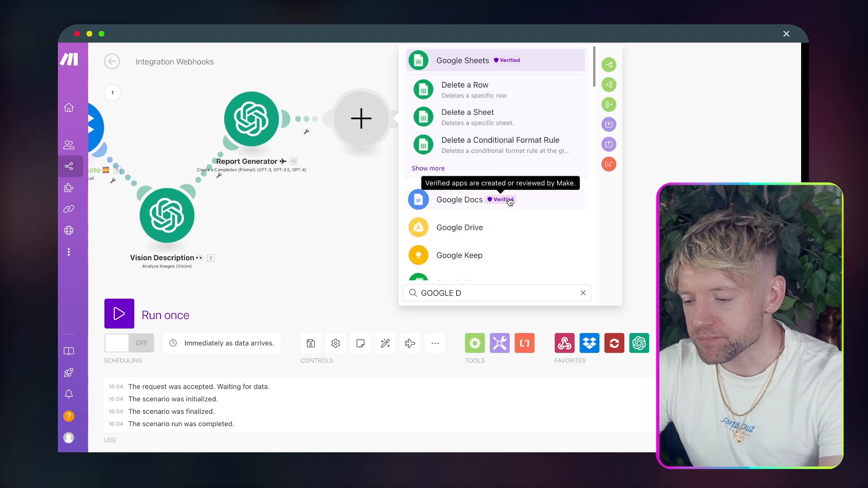
left_click(511, 200)
type("EIDT")
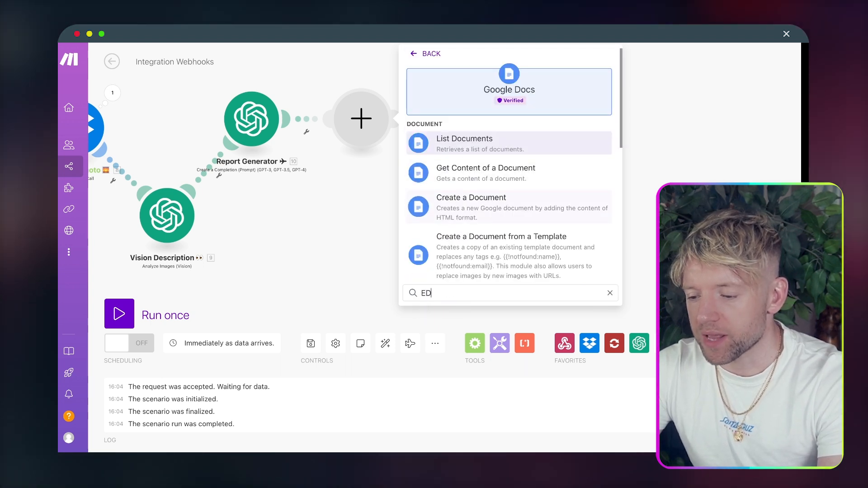
key("BackSpace")
key("BackSpace")
key("BackSpace")
key("BackSpace")
type("CREA")
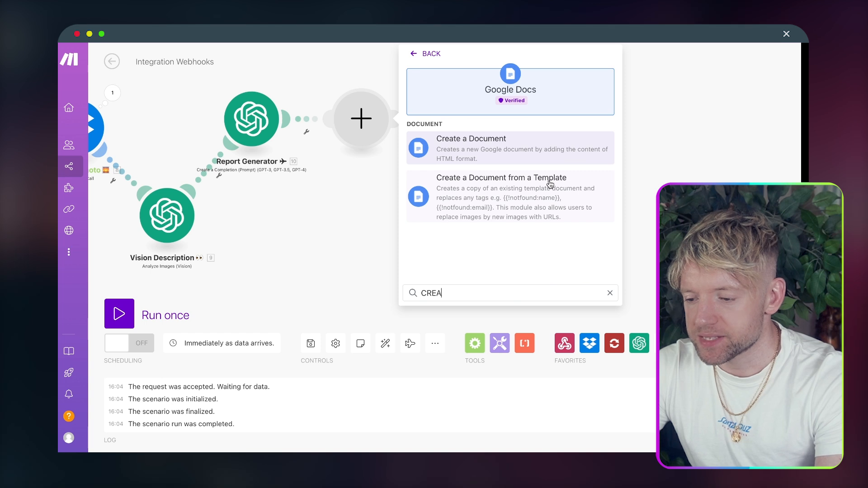
left_click(530, 200)
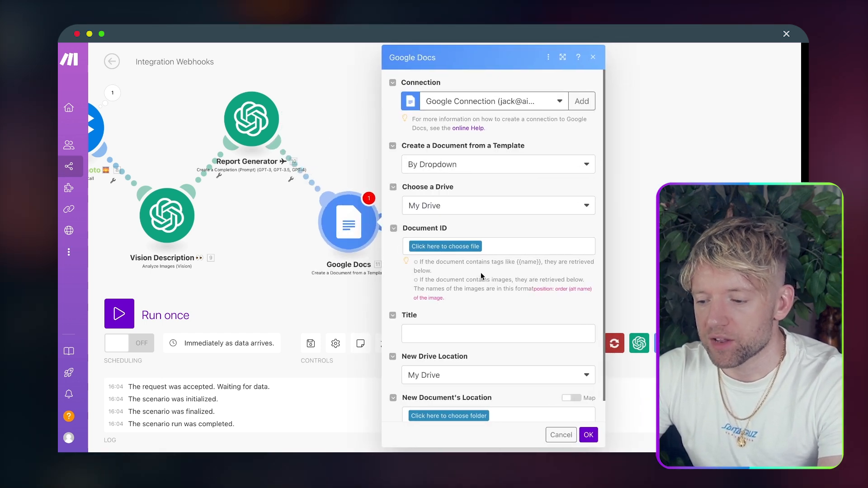
Step: Pick the Parking Ninjas template and review its EMAIL, TITLE and PARKING CRIMES fields
scroll(481, 272, "down", 1)
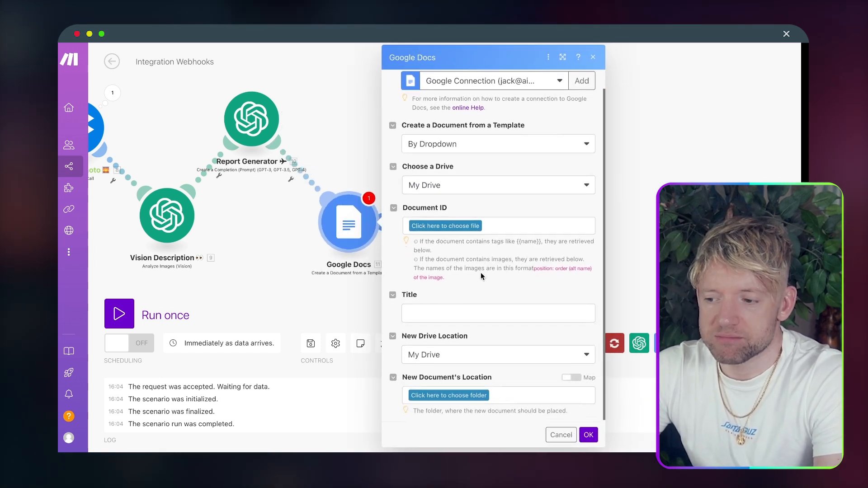
left_click(458, 227)
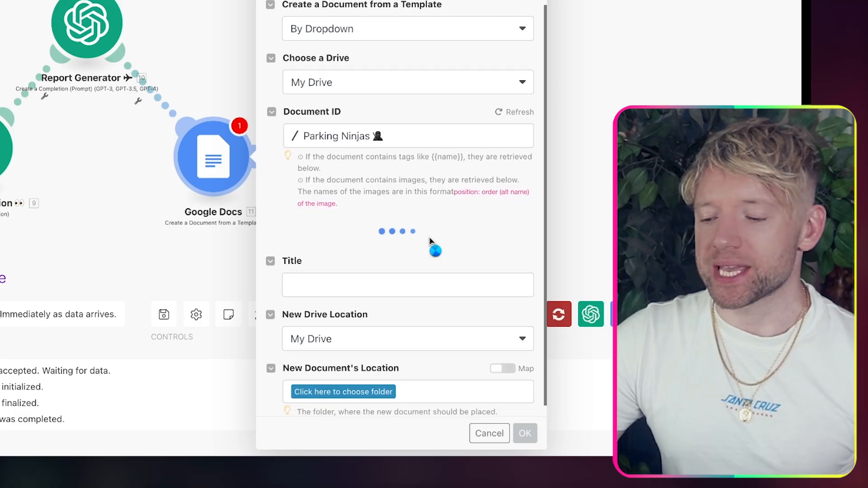
scroll(429, 239, "down", 1)
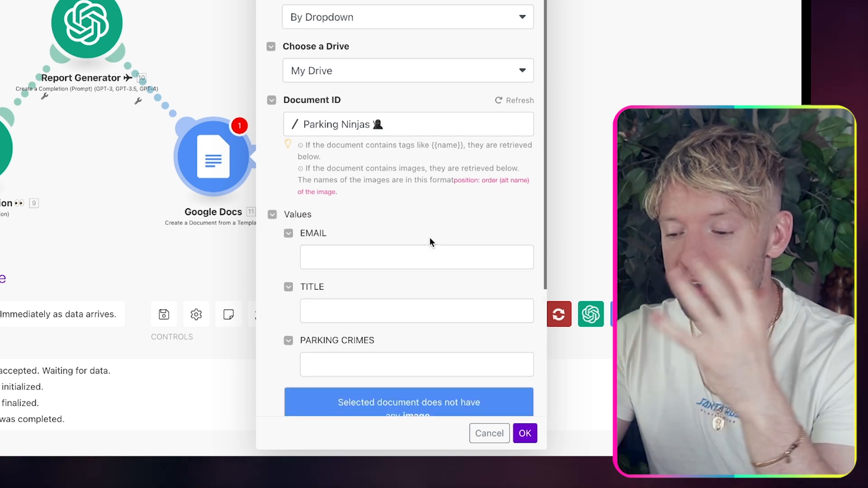
scroll(430, 238, "down", 5)
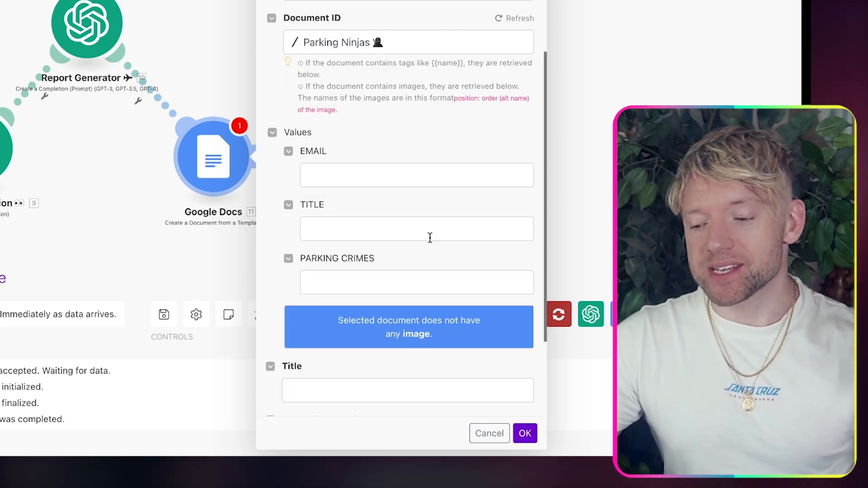
scroll(430, 239, "down", 1)
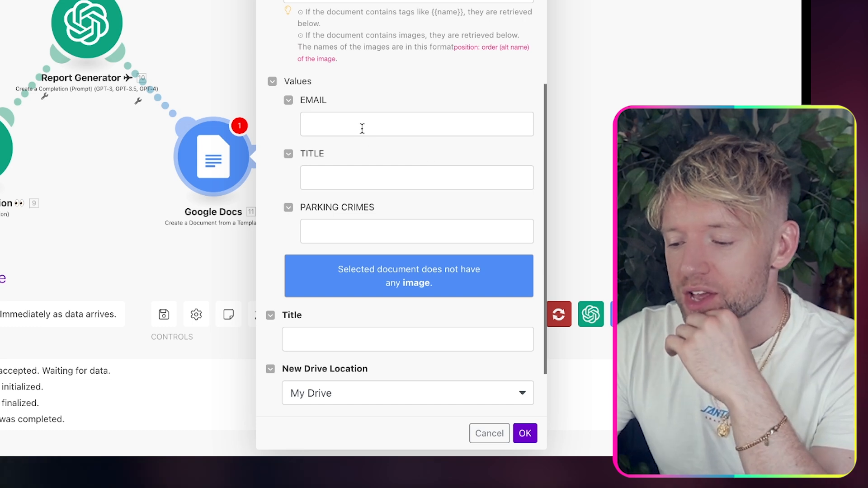
left_click(357, 123)
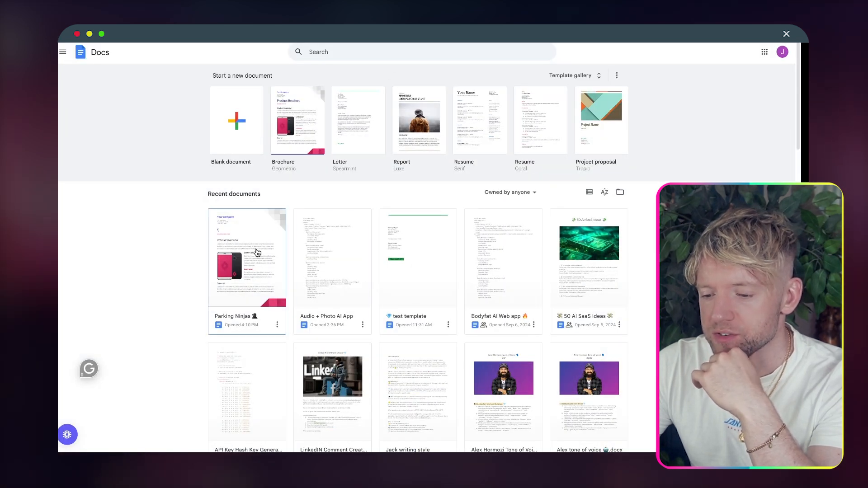
Step: Delete the phone picture in Parking Ninjas and upload the crashed-cars photo from the computer
left_click(236, 264)
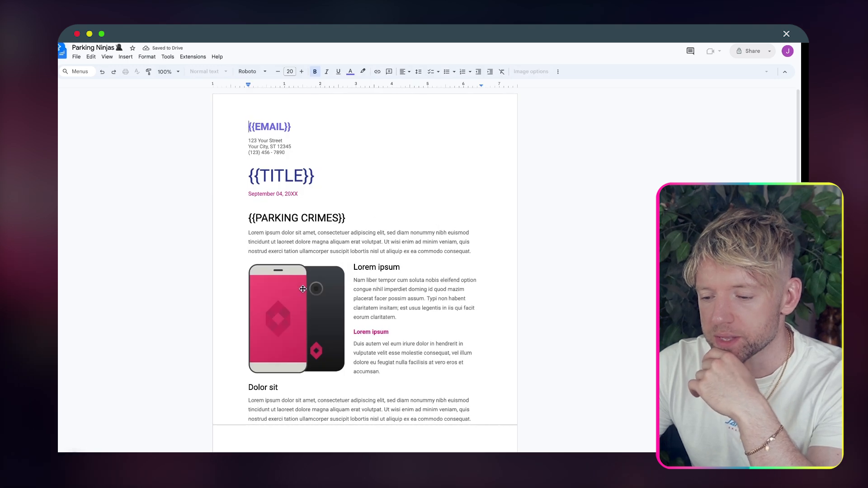
left_click(302, 289)
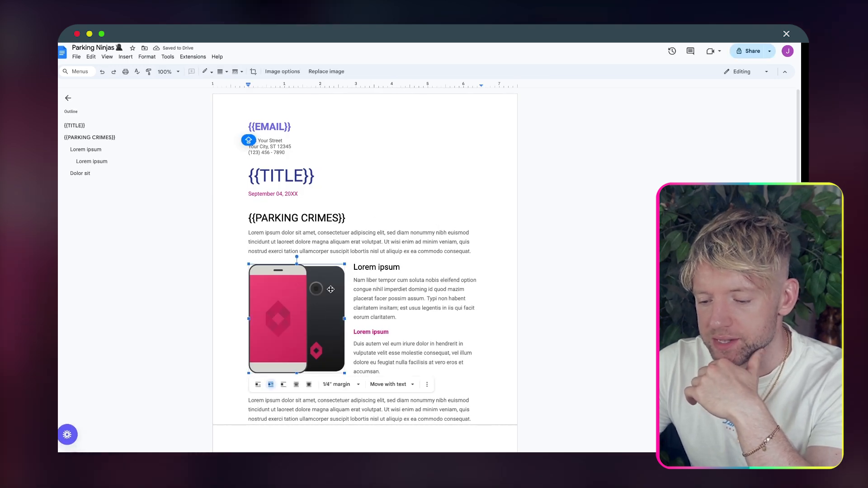
key("Delete")
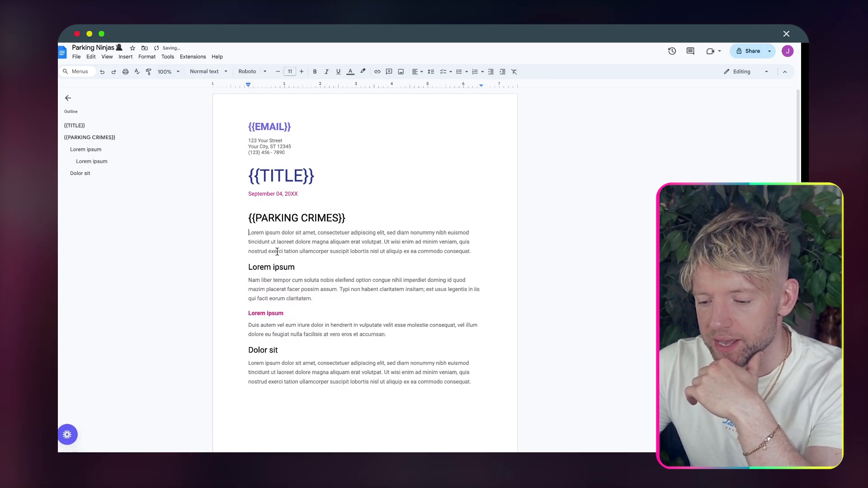
left_click(127, 58)
mouse_move(145, 70)
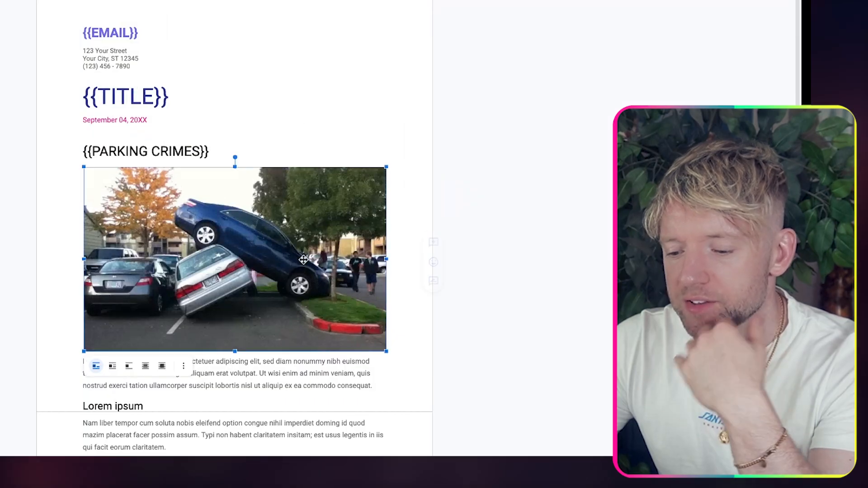
scroll(307, 136, "down", 2)
left_click(307, 51)
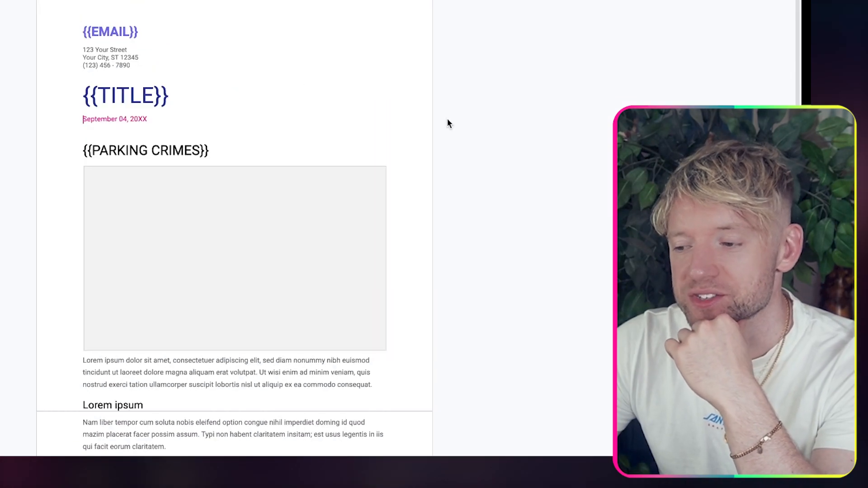
scroll(447, 119, "down", 1)
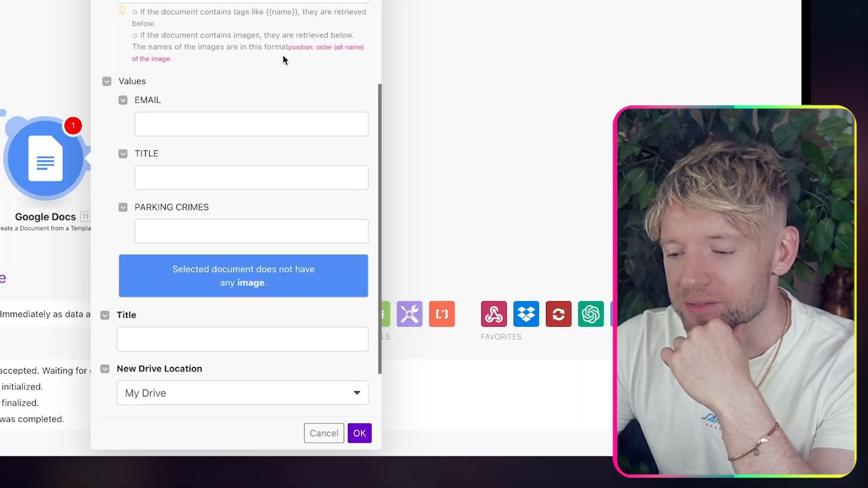
scroll(283, 55, "up", 2)
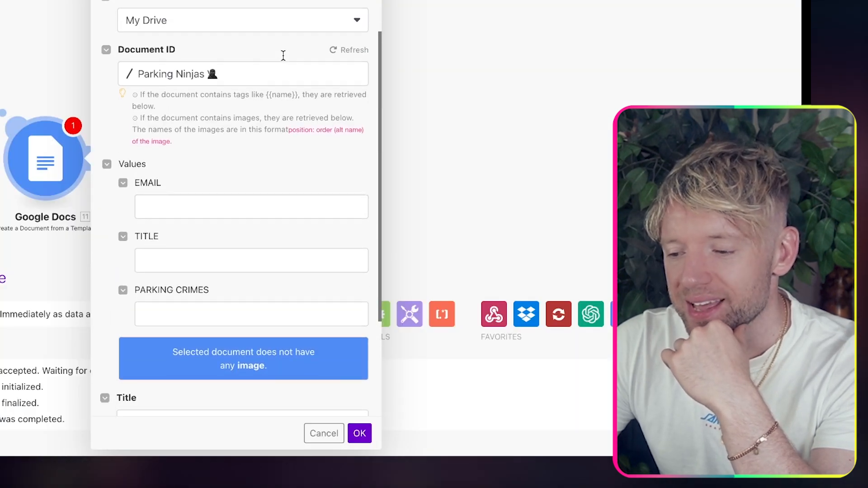
Step: Refresh the template's fields so the module lists the car photo as Image No. 1
left_click(334, 55)
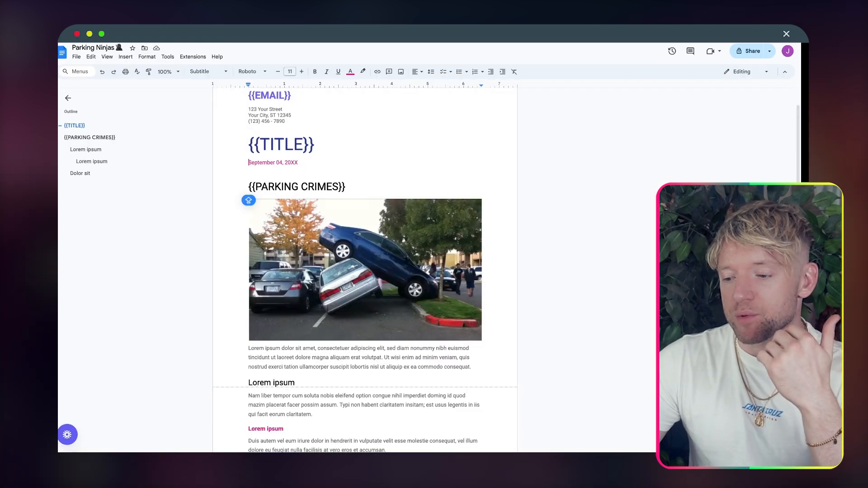
left_click(401, 287)
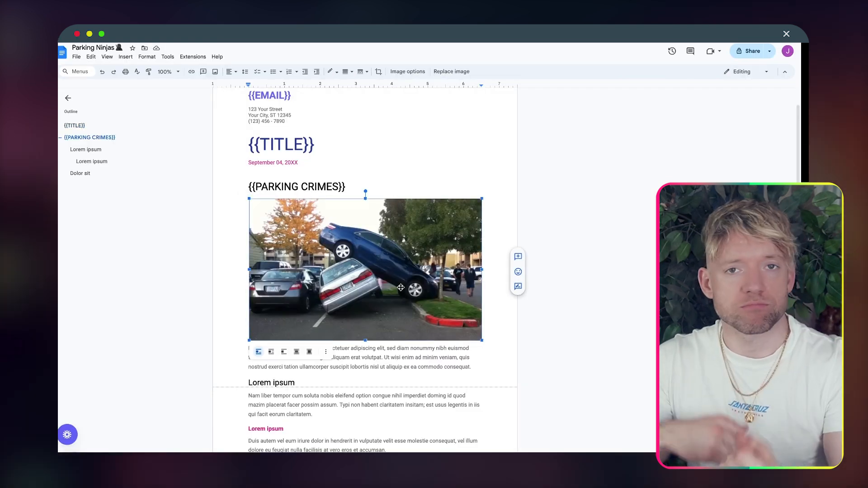
Step: Resize the car photo to just under the text column's width
left_click_drag(482, 198, 391, 251)
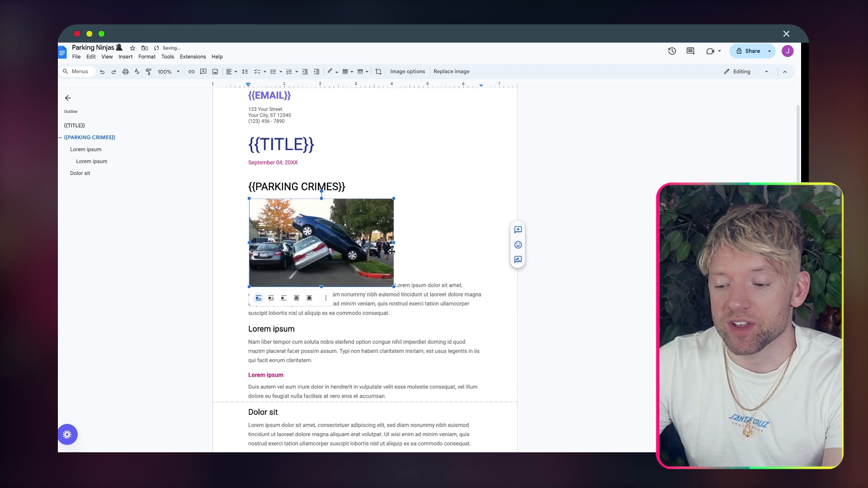
left_click(396, 198)
left_click(391, 284)
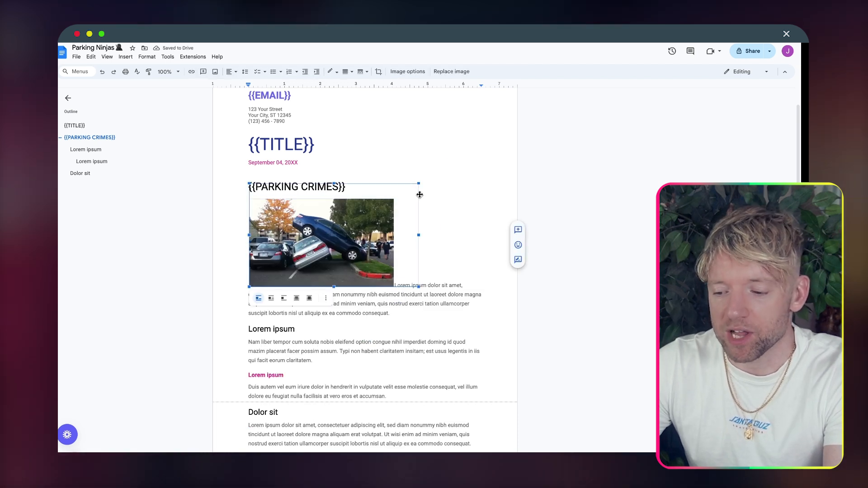
left_click_drag(419, 194, 455, 190)
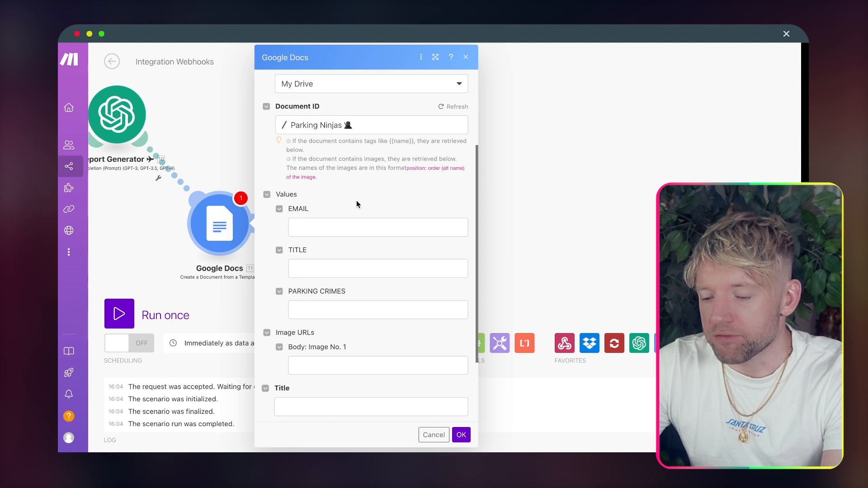
left_click(362, 224)
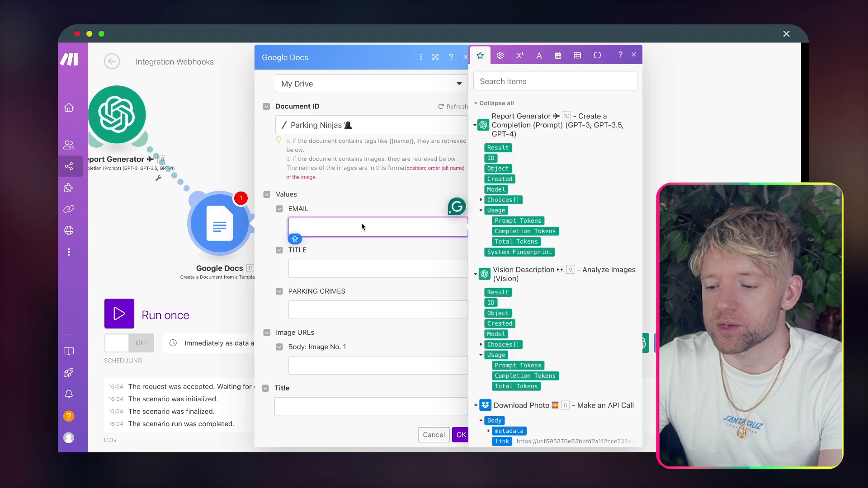
Step: Map the webhook's 1. email into EMAIL and type 'Example' into TITLE
scroll(537, 203, "down", 20)
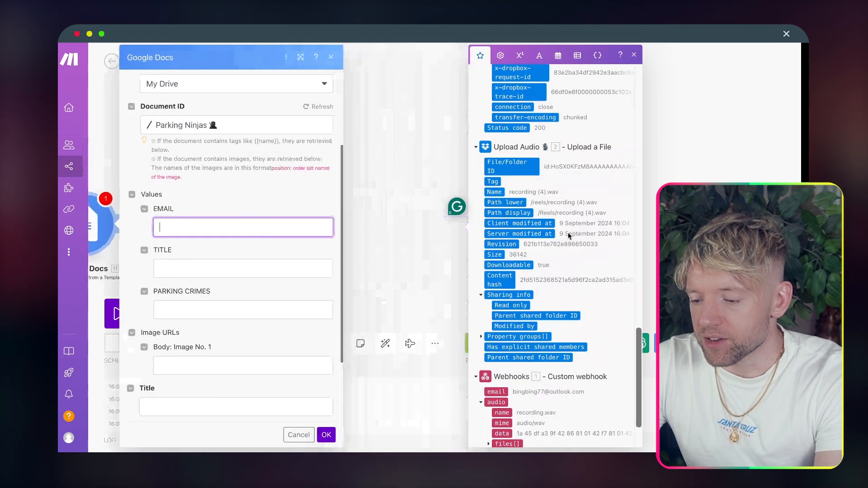
left_click(253, 270)
left_click(252, 227)
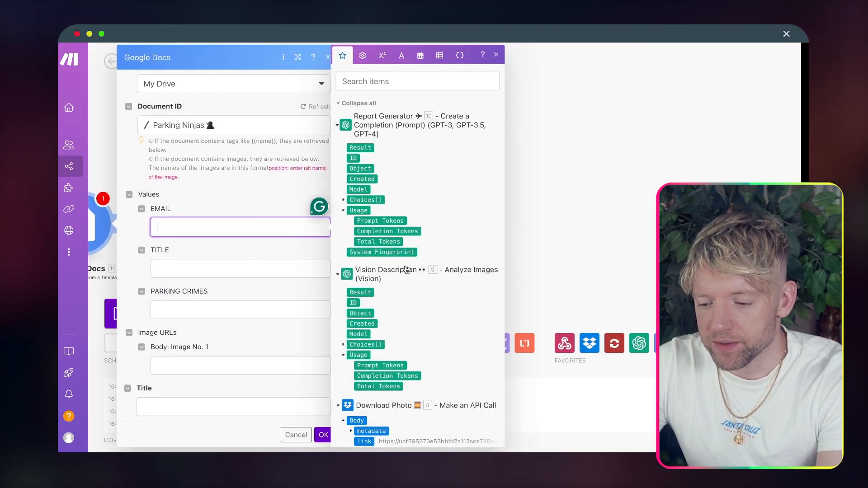
scroll(428, 310, "down", 10)
left_click_drag(359, 321, 158, 228)
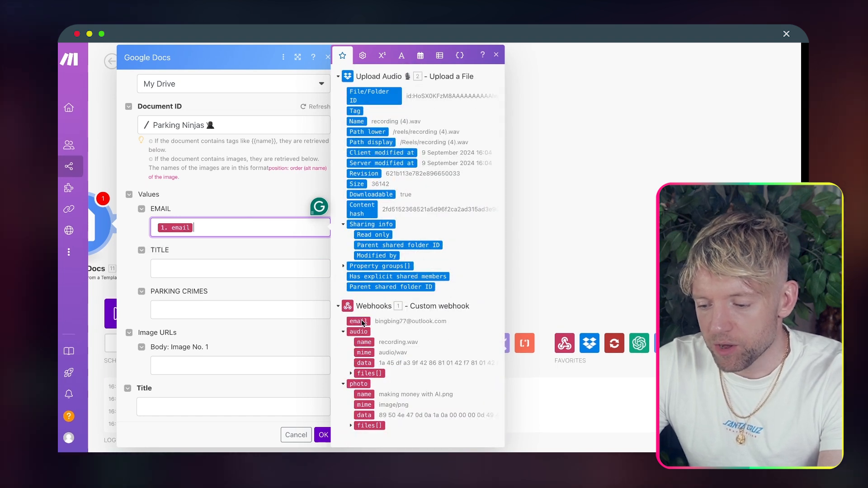
left_click(237, 268)
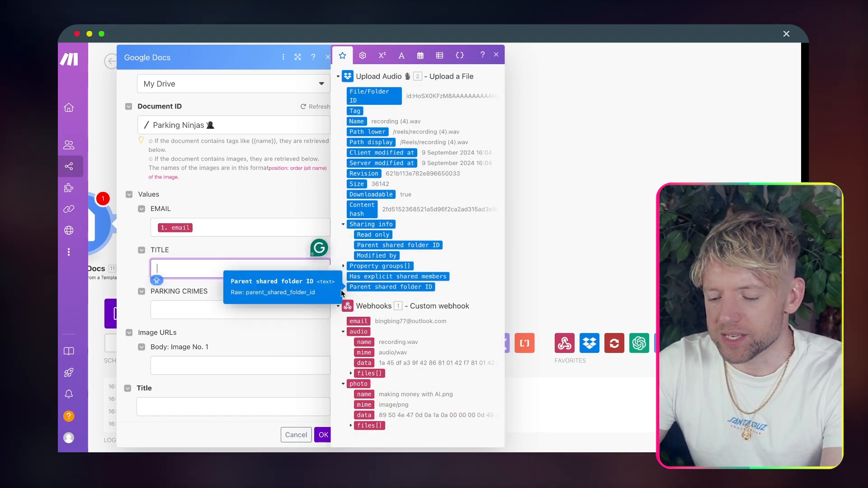
type("Example header")
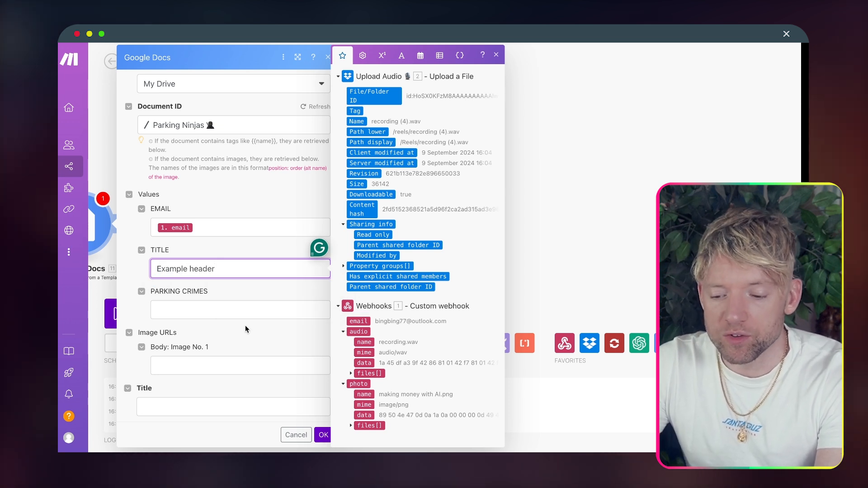
Step: Map 10. Result into PARKING CRIMES and the photo's 8. body: link into Image No. 1
left_click(237, 305)
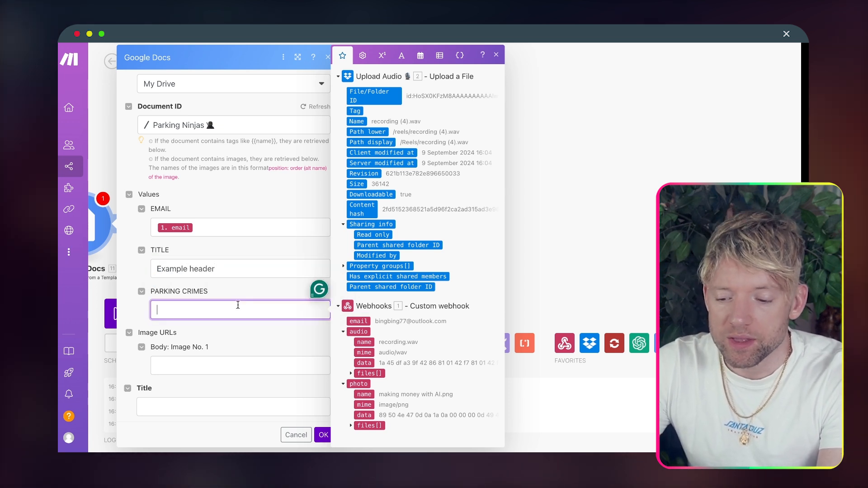
scroll(421, 294, "up", 10)
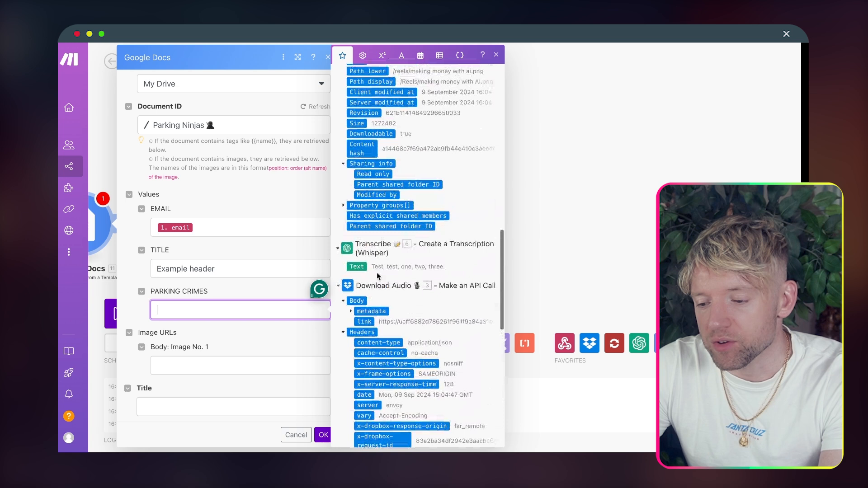
scroll(401, 258, "down", 5)
scroll(394, 181, "up", 15)
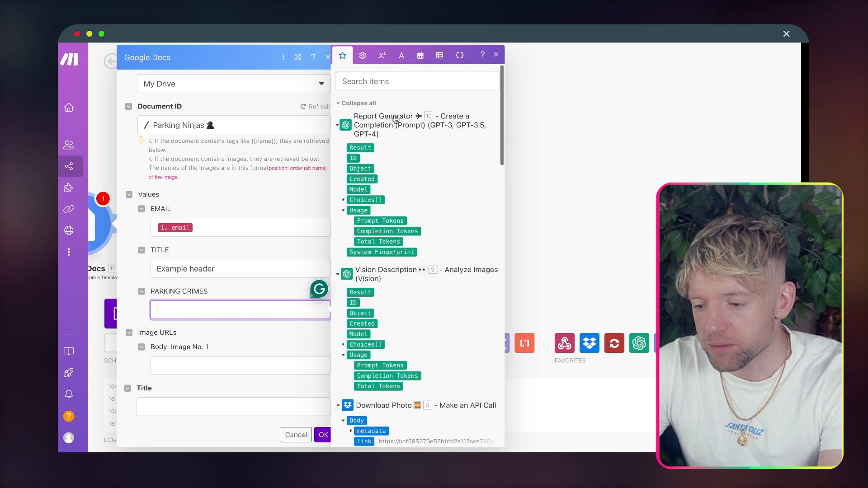
left_click(360, 147)
scroll(235, 294, "down", 2)
left_click(223, 331)
scroll(360, 170, "down", 5)
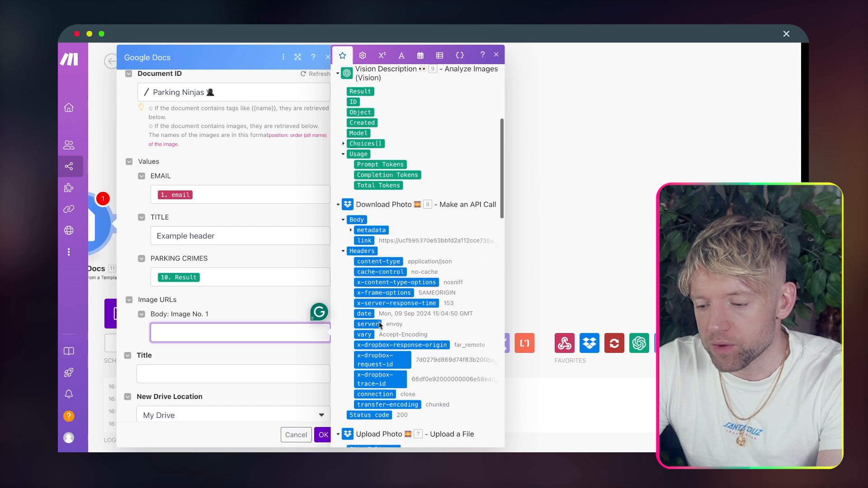
left_click(366, 215)
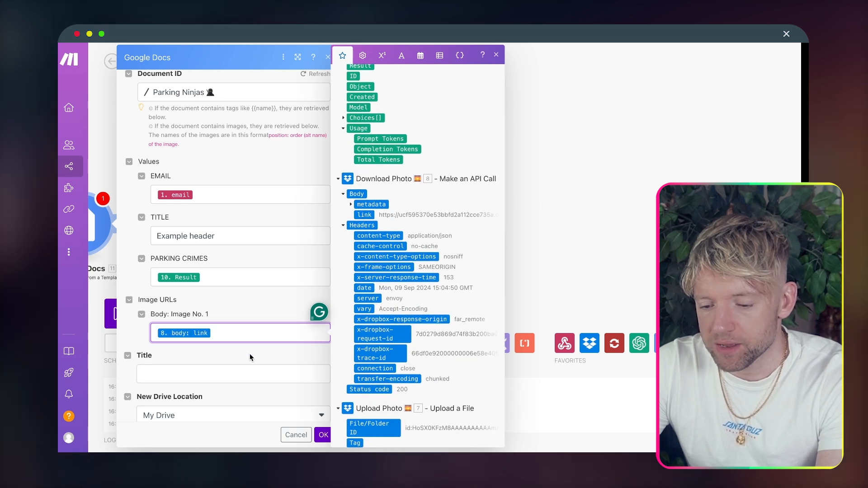
Step: Set the new document's title from the email and save it in the root / folder
scroll(251, 358, "down", 3)
left_click(234, 317)
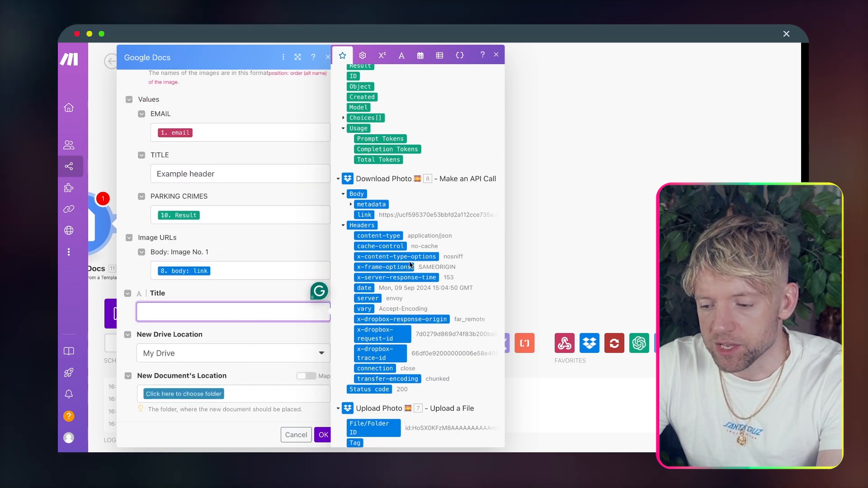
scroll(409, 263, "down", 10)
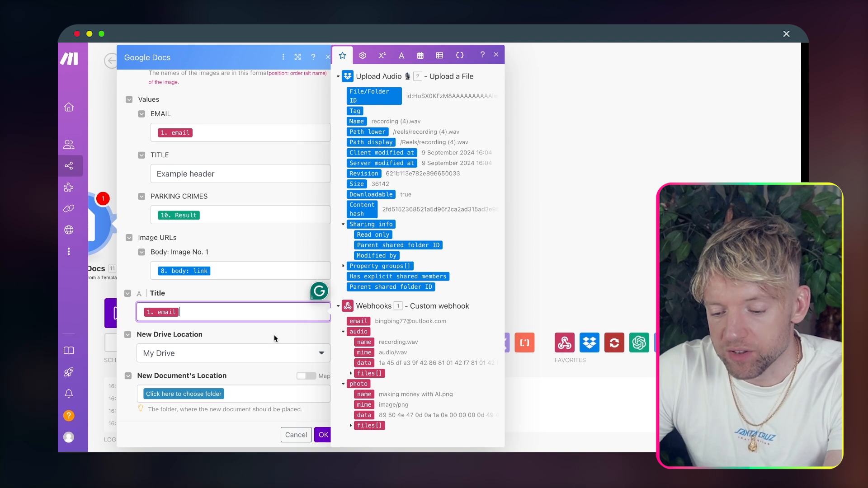
left_click(212, 397)
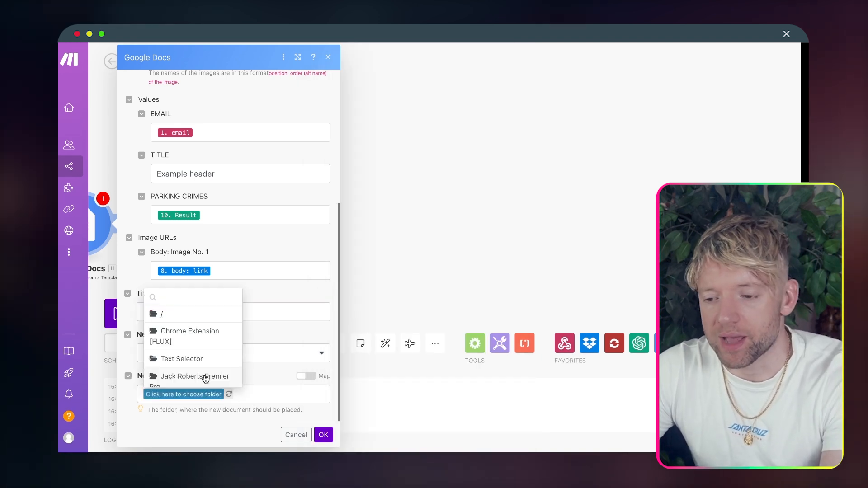
left_click(204, 319)
left_click_drag(540, 221, 480, 211)
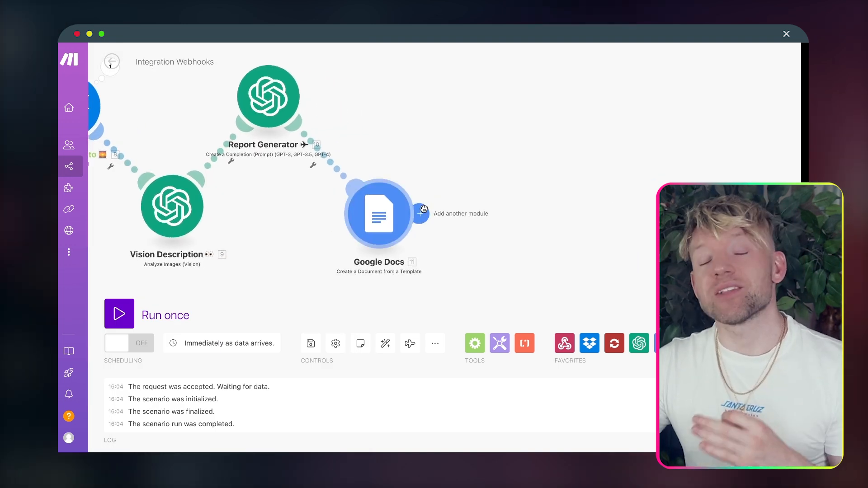
Step: Add a Google Docs Download a Document step using 11. Document ID as PDF Document (.pdf)
left_click(423, 209)
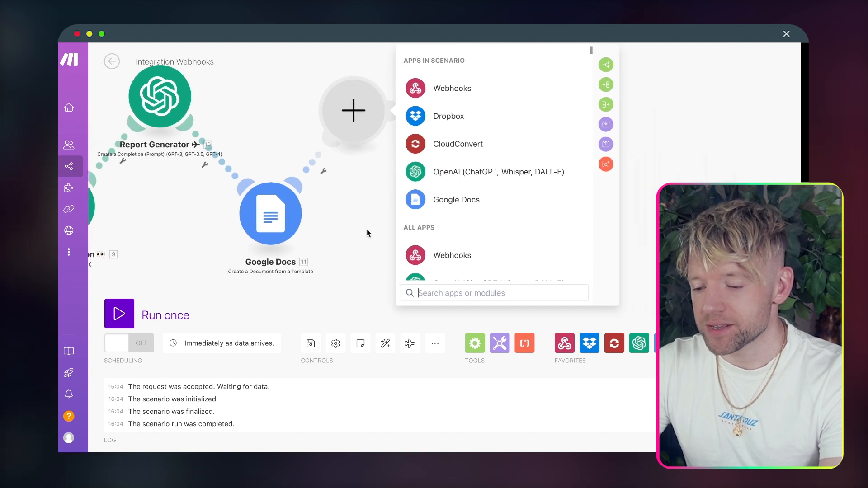
type("google docs")
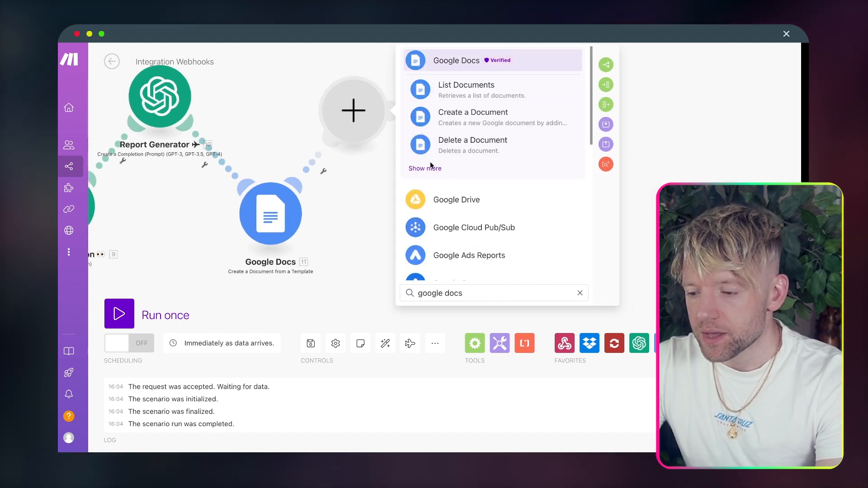
left_click(497, 61)
type("down")
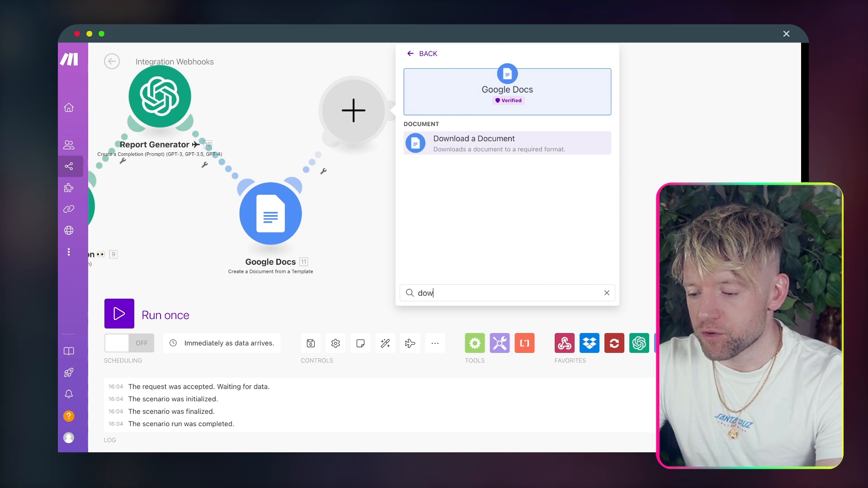
left_click(502, 141)
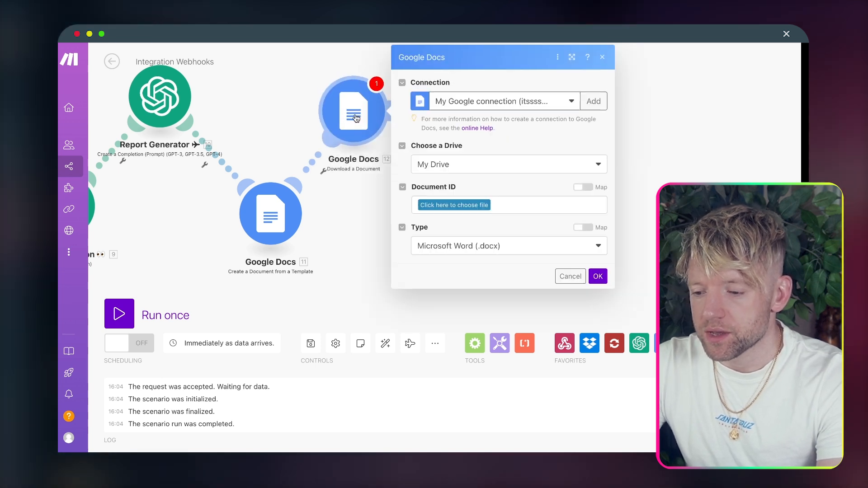
left_click(482, 206)
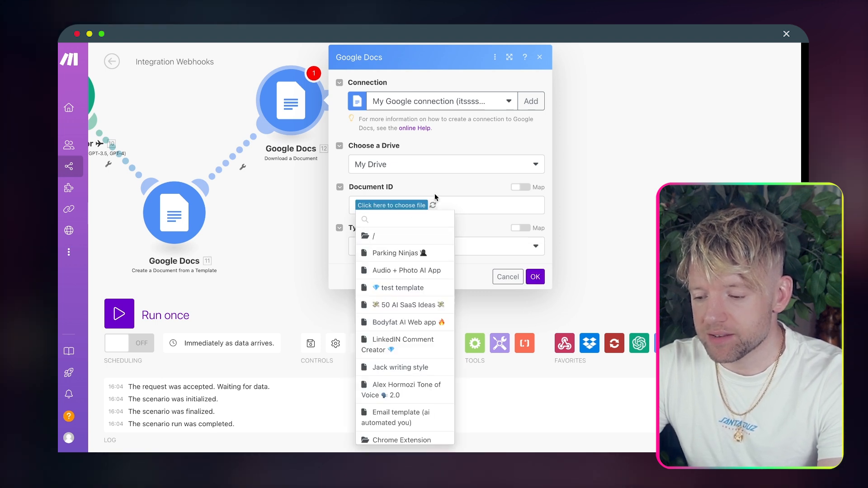
left_click(521, 187)
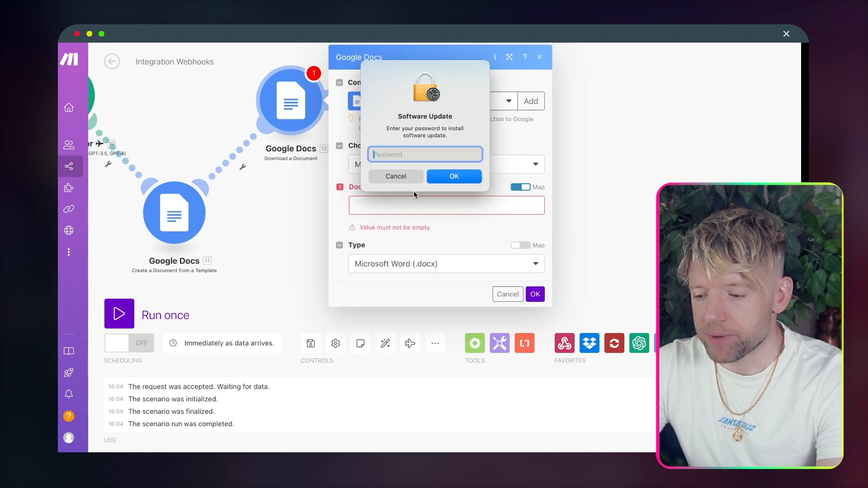
left_click(391, 177)
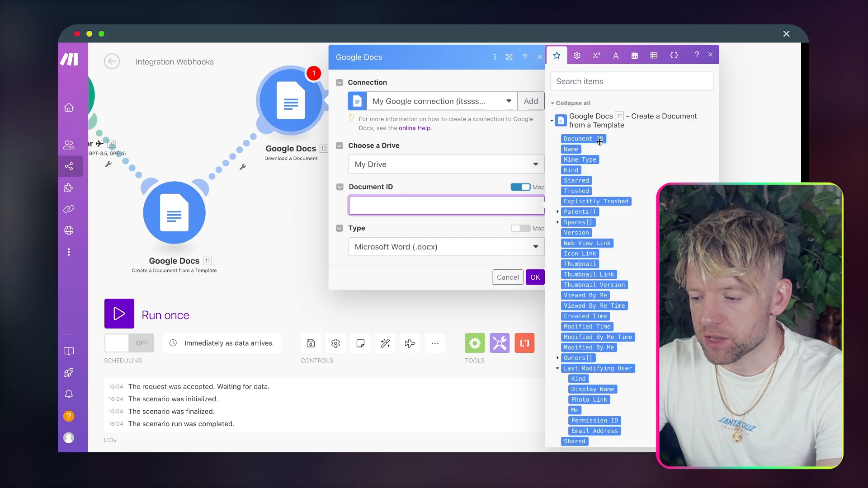
left_click(600, 140)
left_click(425, 247)
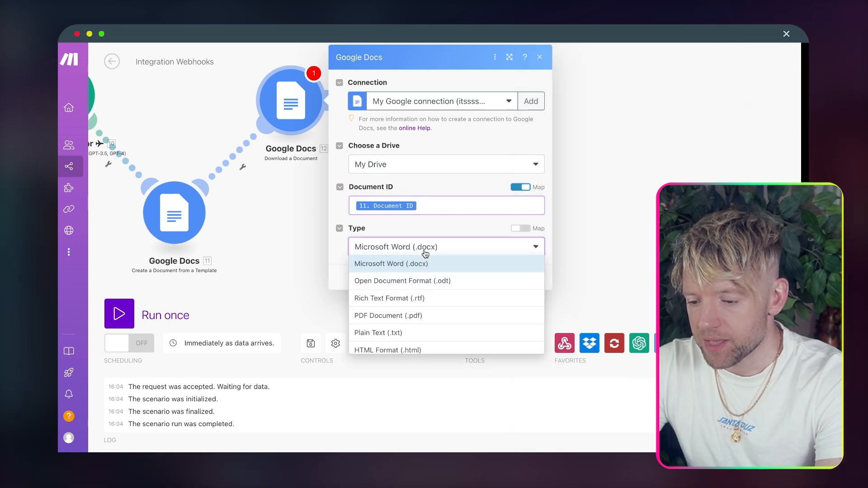
left_click(433, 316)
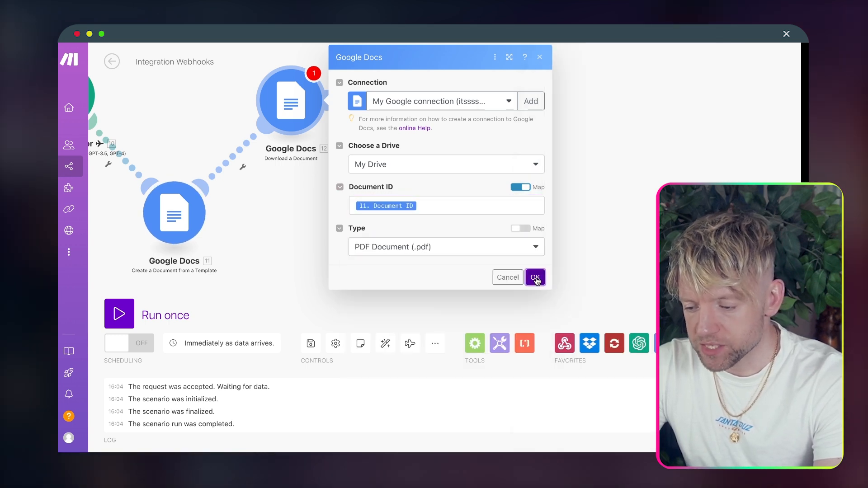
left_click(536, 277)
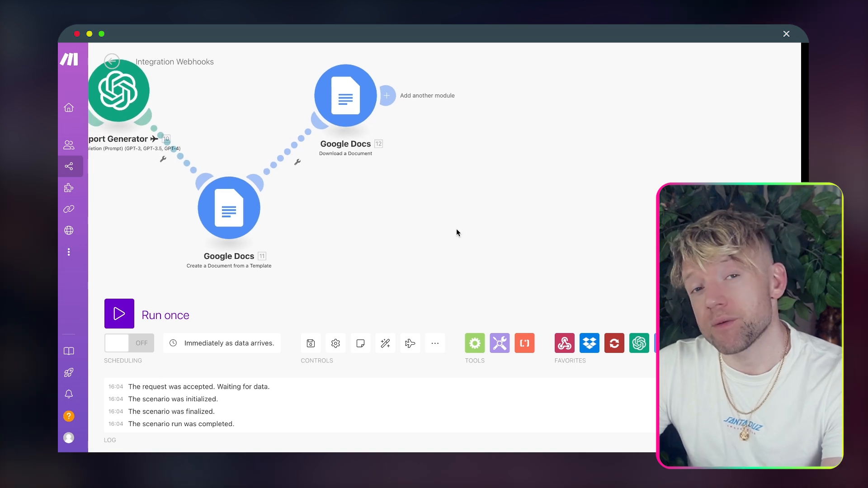
Step: Copy the Upload Photo and Download Photo Dropbox steps and link the copies after the PDF download
scroll(384, 206, "down", 5)
scroll(316, 248, "up", 5)
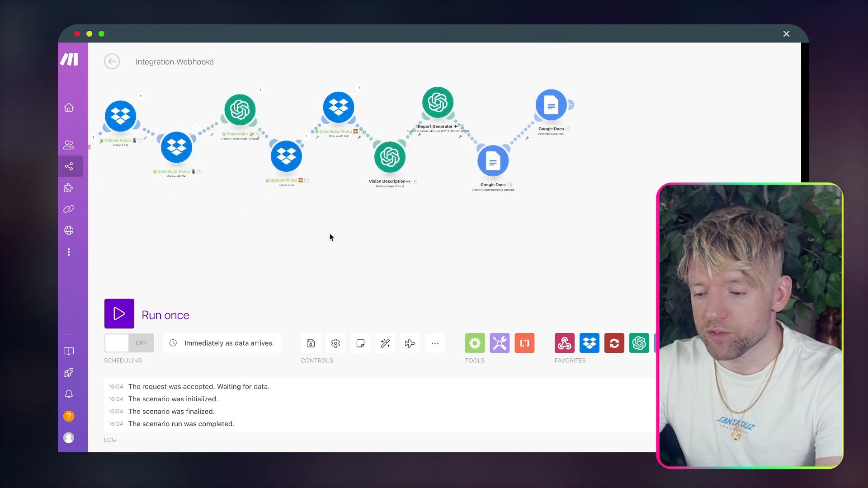
left_click_drag(332, 147, 273, 103)
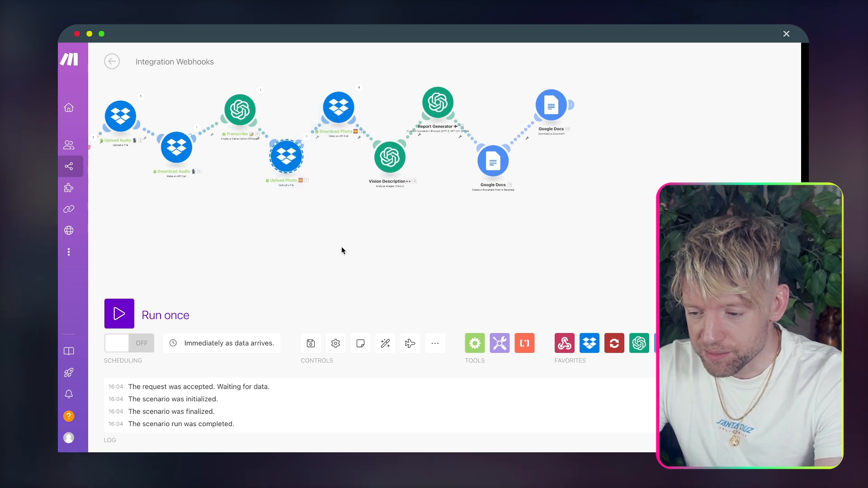
left_click_drag(353, 226, 280, 87)
key("super+c")
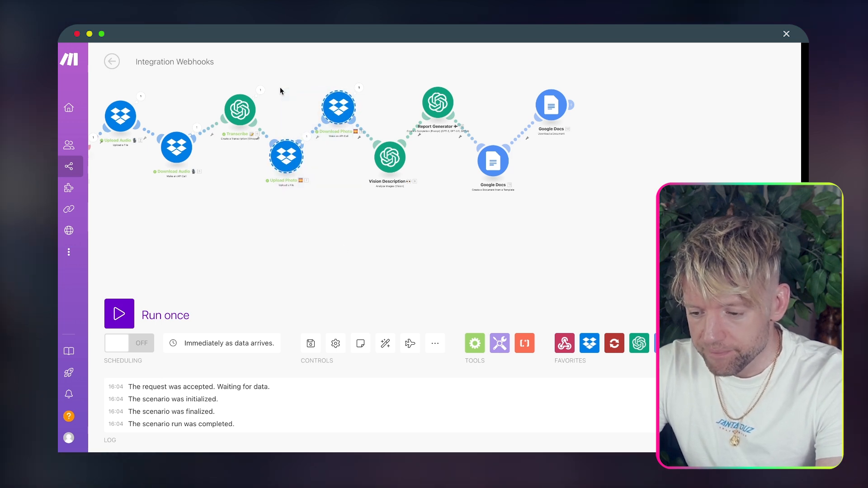
key("super+v")
left_click_drag(371, 238, 694, 166)
scroll(695, 167, "left", 3)
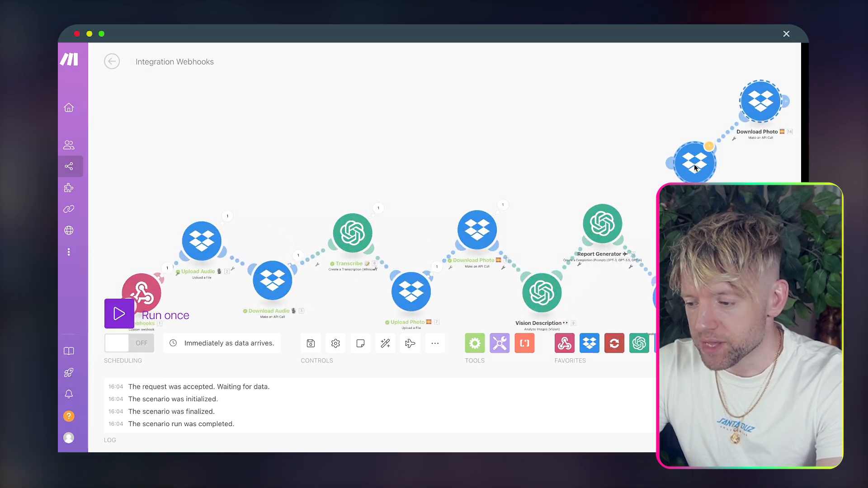
left_click(538, 67)
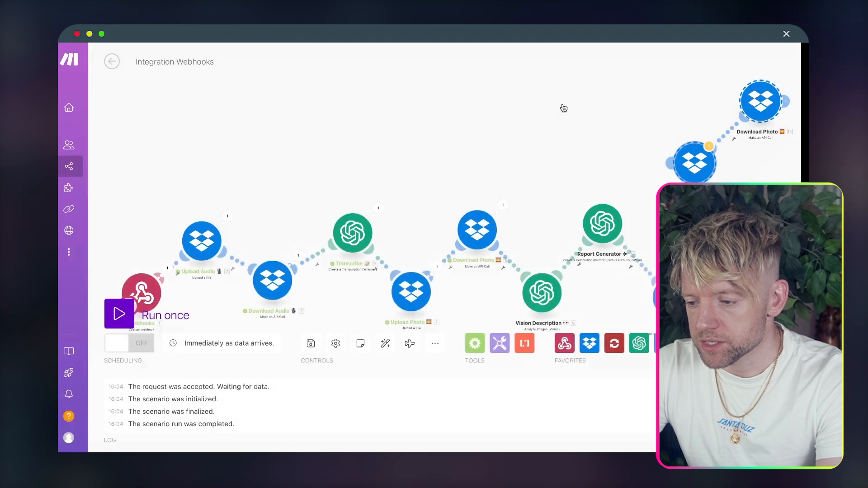
left_click_drag(562, 107, 300, 89)
left_click_drag(597, 252, 600, 270)
left_click_drag(536, 173, 458, 107)
left_click_drag(516, 202, 466, 213)
Step: Rename the copied steps Upload Report and Download Report
right_click(468, 212)
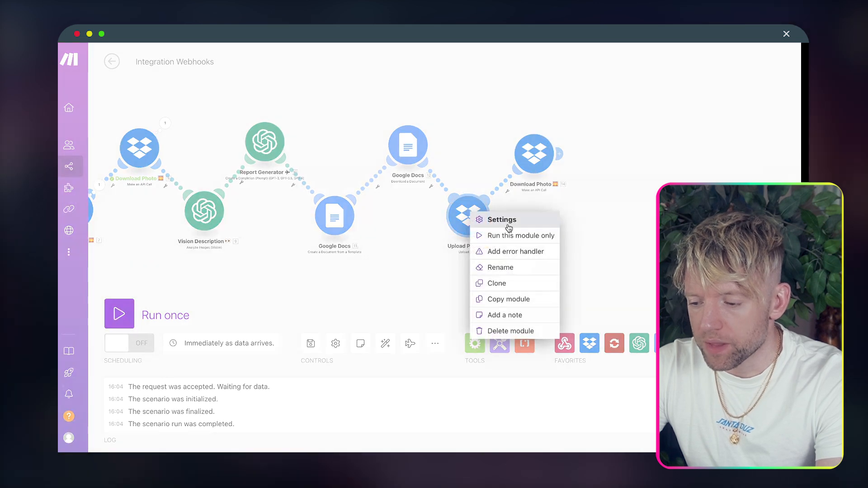
left_click(497, 271)
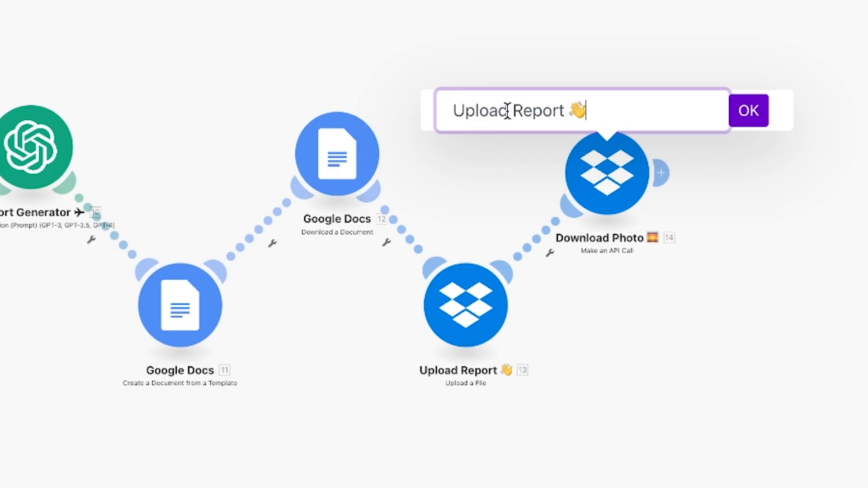
type("Down")
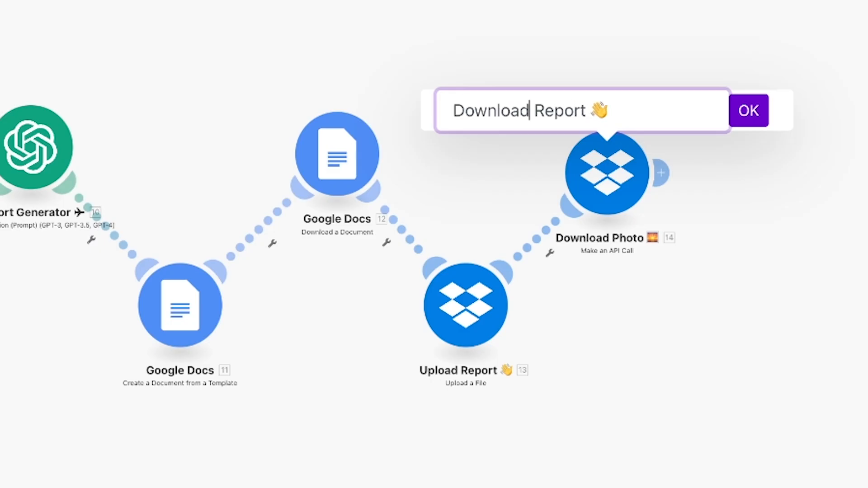
left_click(747, 114)
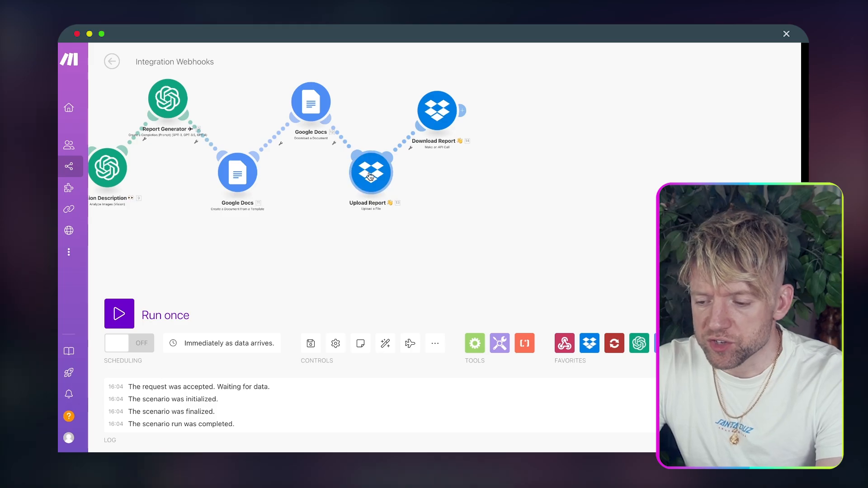
Step: Set Upload Report's file to the Google Docs - Download a Document output and check Download Report
left_click(465, 305)
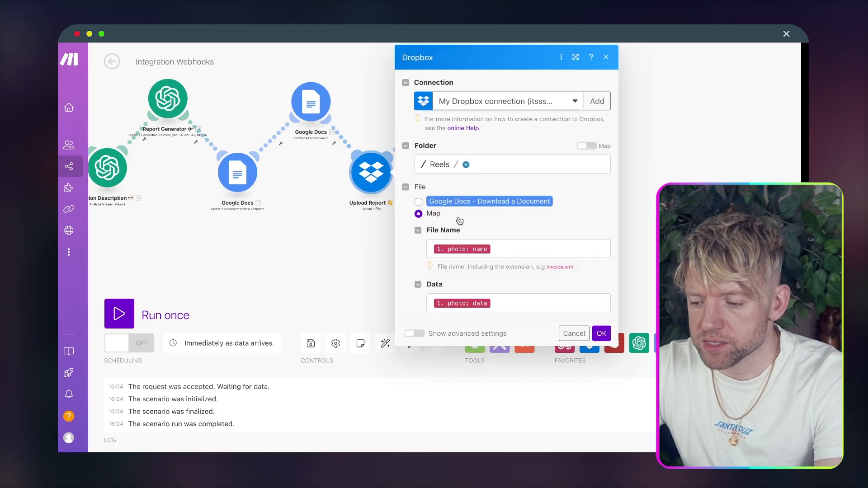
left_click(419, 202)
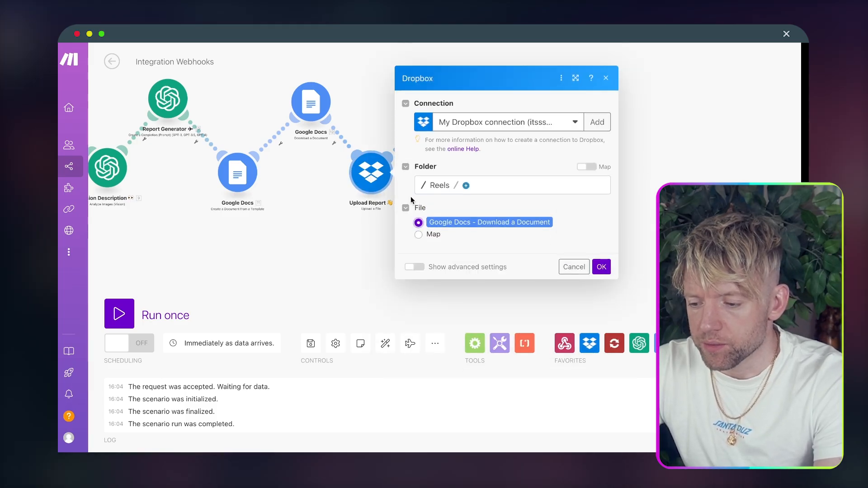
left_click(601, 267)
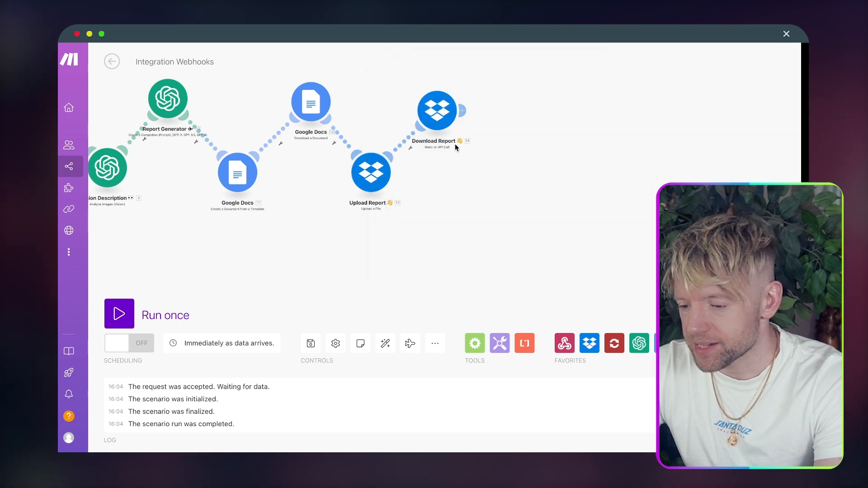
left_click(436, 110)
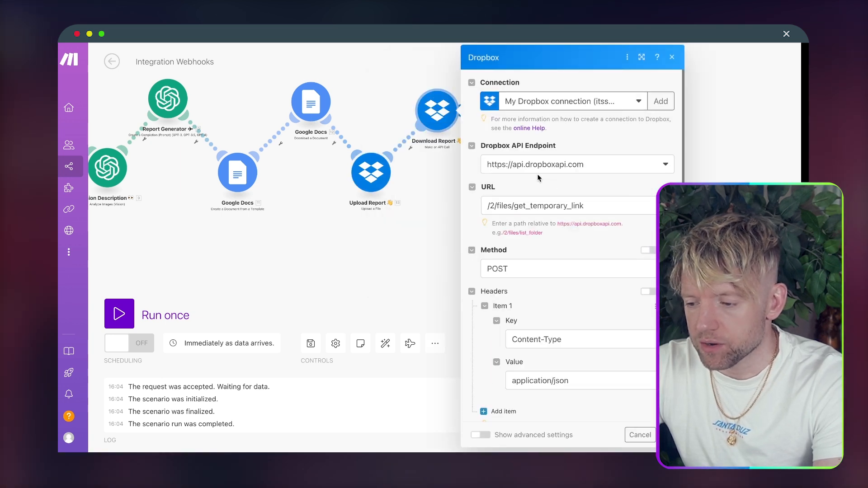
scroll(553, 182, "down", 5)
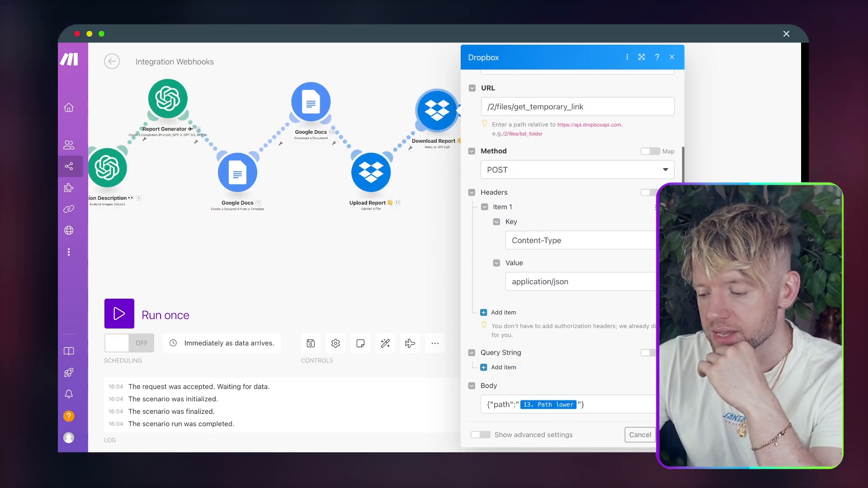
left_click(668, 435)
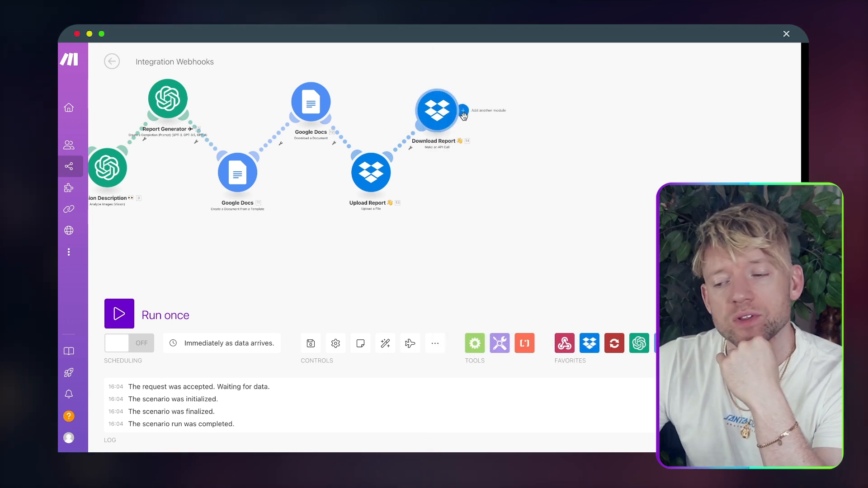
left_click(463, 114)
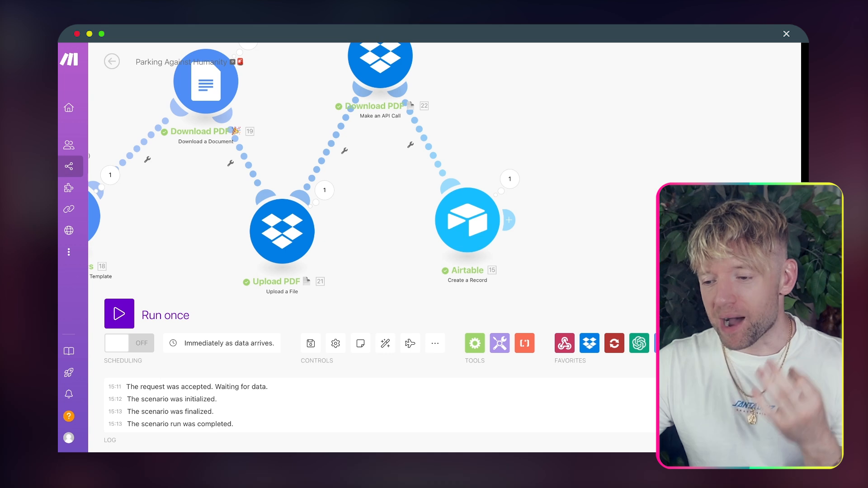
Step: Inspect the Airtable Create a Record step for the Parking Fines table and pan across the chain
left_click_drag(511, 121, 422, 121)
left_click(381, 212)
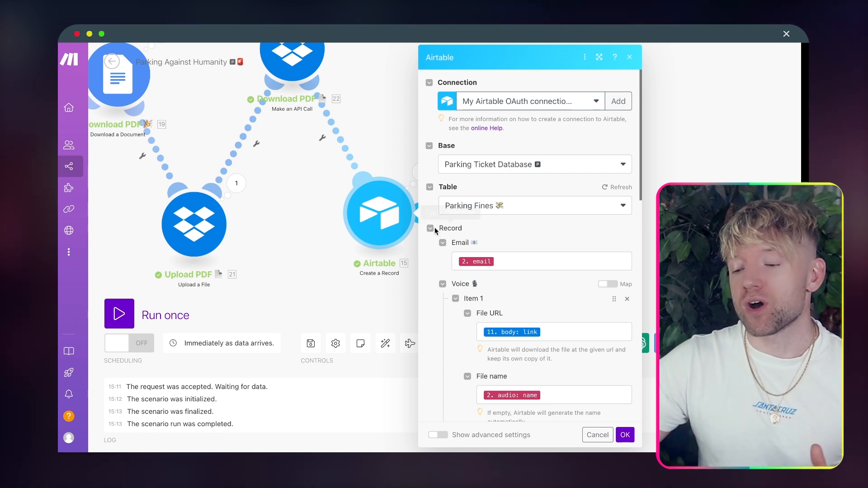
left_click(305, 265)
scroll(305, 264, "down", 5)
left_click_drag(305, 264, 602, 243)
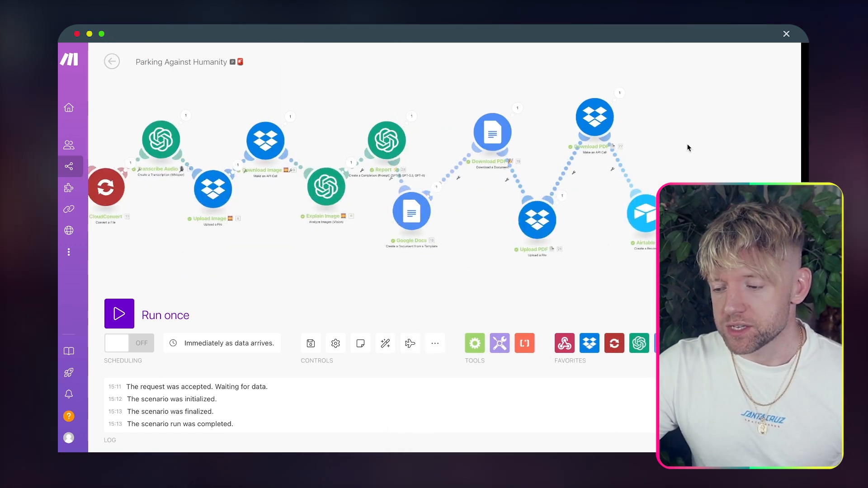
right_click(627, 174)
left_click(644, 196)
left_click_drag(576, 261, 627, 263)
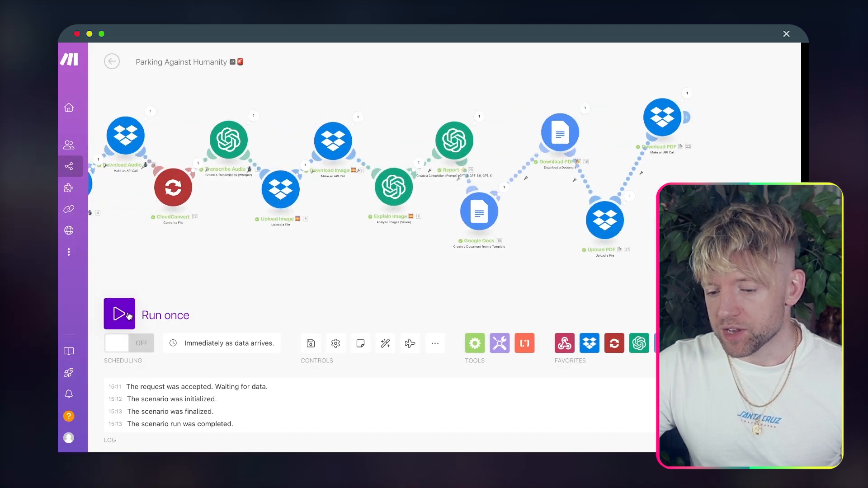
left_click(379, 276)
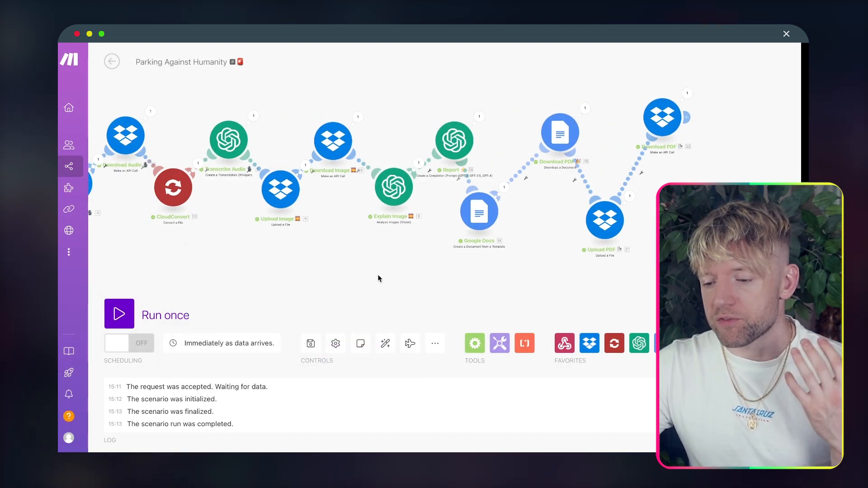
scroll(378, 277, "right", 5)
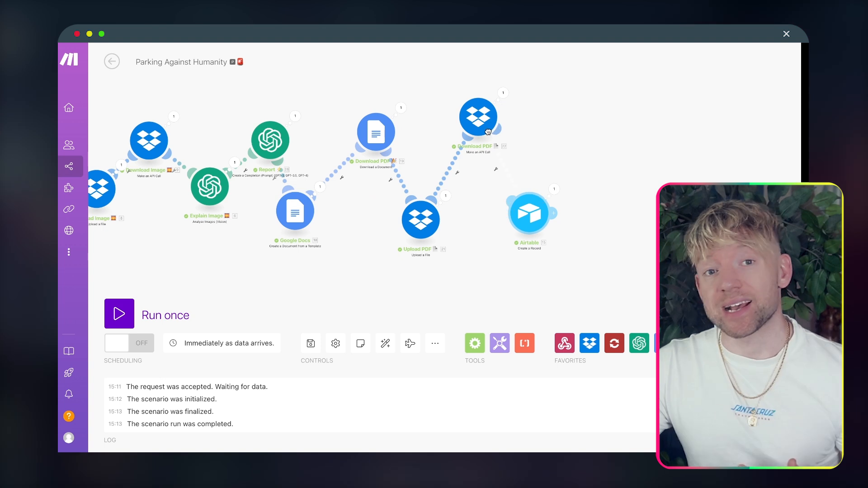
scroll(561, 181, "up", 3)
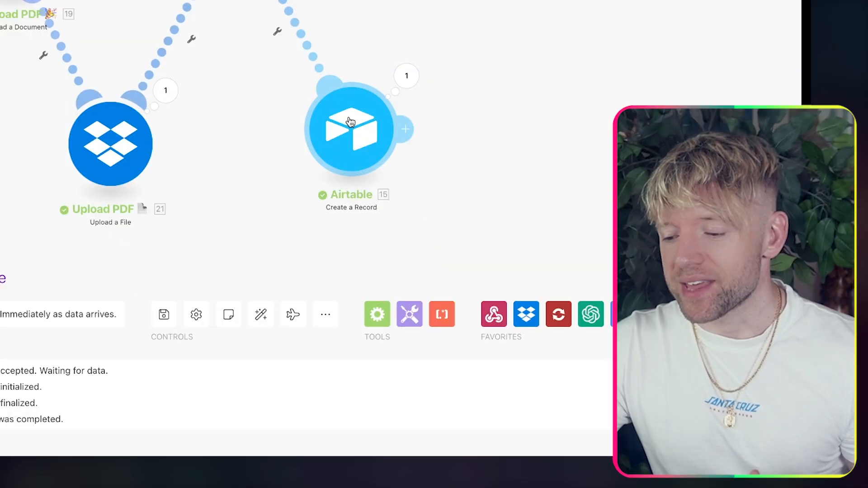
Step: Open the Airtable Create a Record settings and check the Email field mapping
left_click(455, 196)
left_click_drag(695, 168, 436, 159)
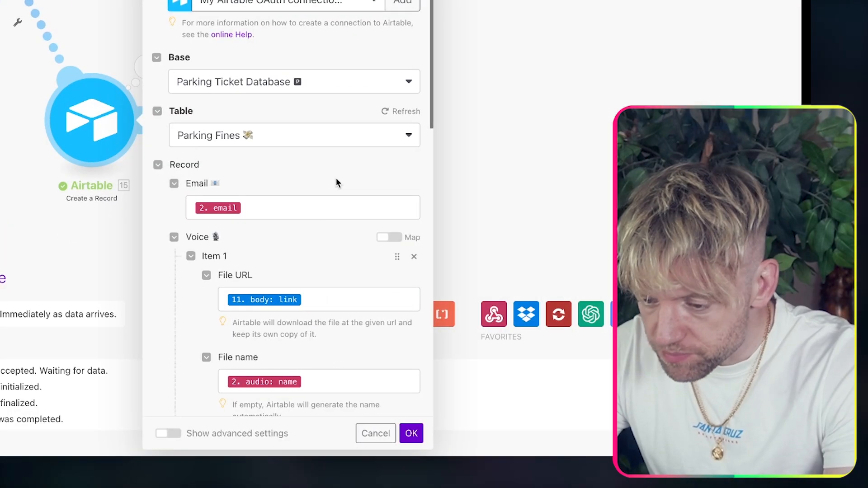
scroll(337, 179, "down", 1)
scroll(335, 182, "down", 1)
left_click(325, 167)
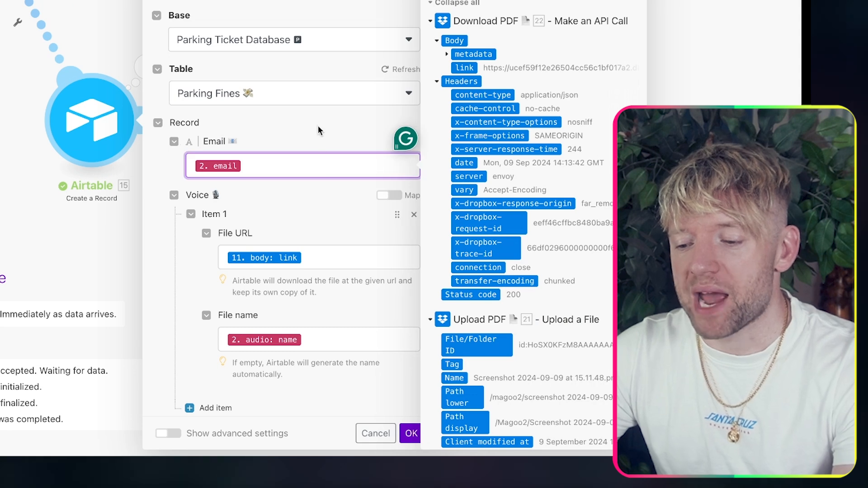
scroll(496, 231, "down", 15)
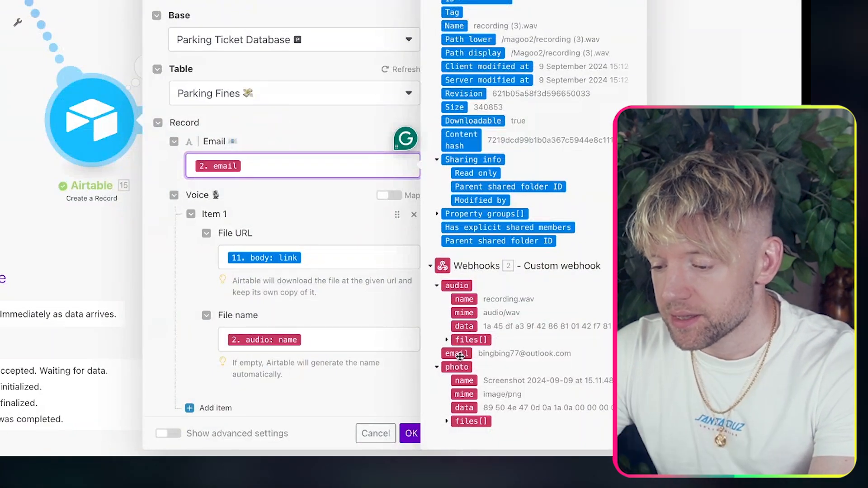
left_click(305, 233)
scroll(305, 232, "down", 3)
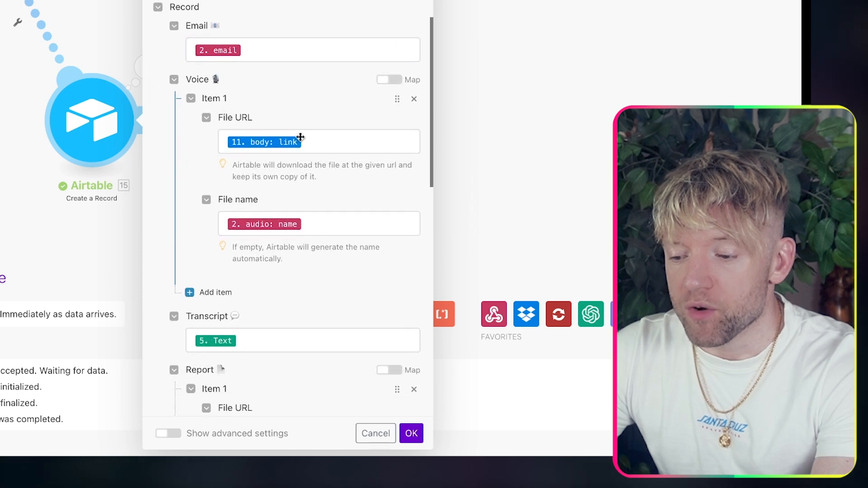
Step: Check the voice File URL mapping, collapsing the Download PDF, Upload PDF, document download and Google Docs bundles
left_click(330, 146)
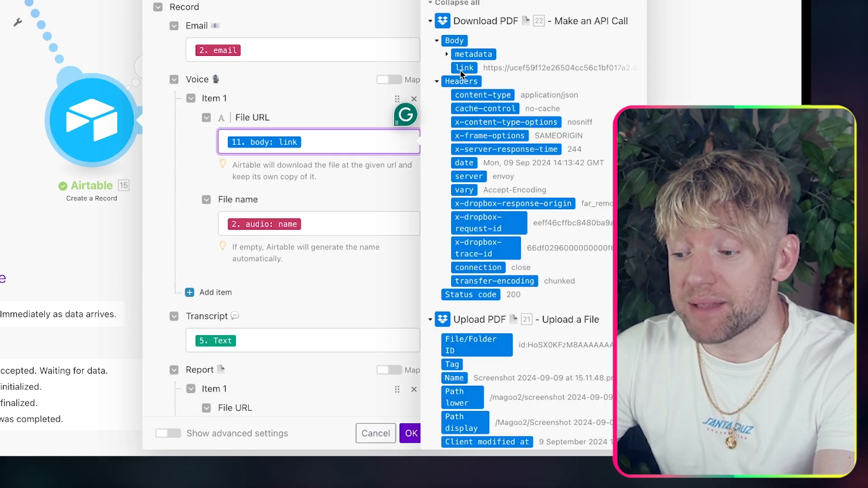
left_click(430, 22)
left_click(431, 42)
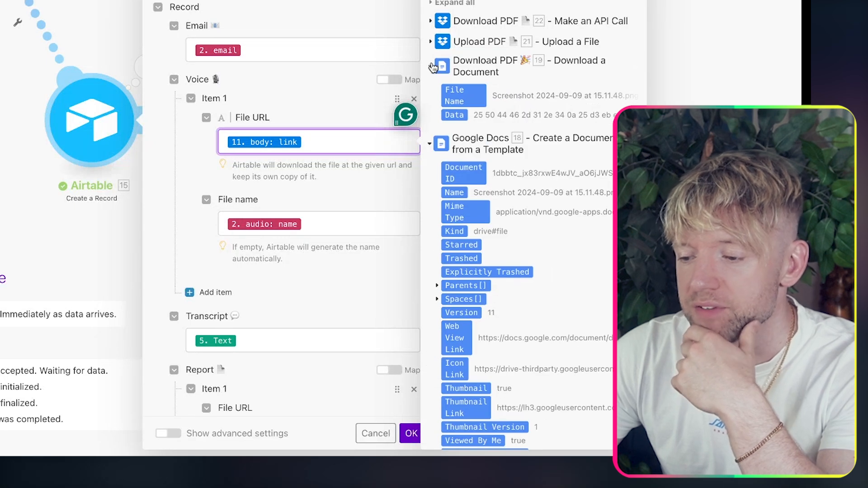
left_click(432, 66)
left_click(431, 94)
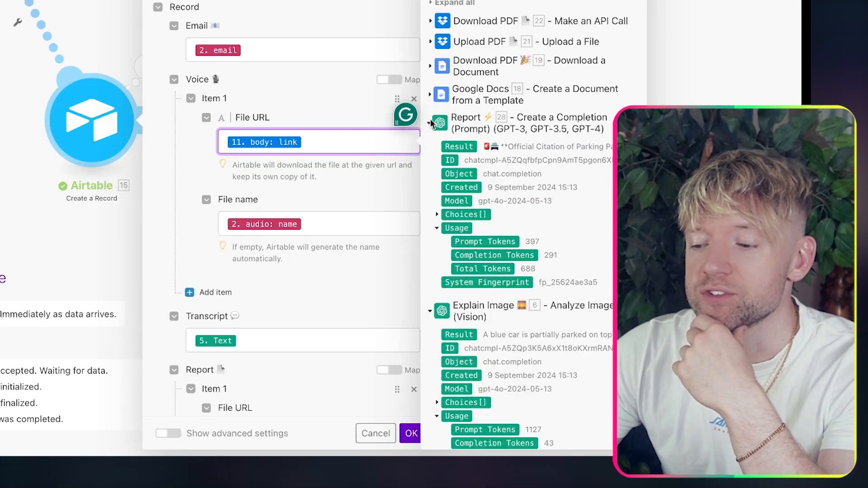
left_click(332, 276)
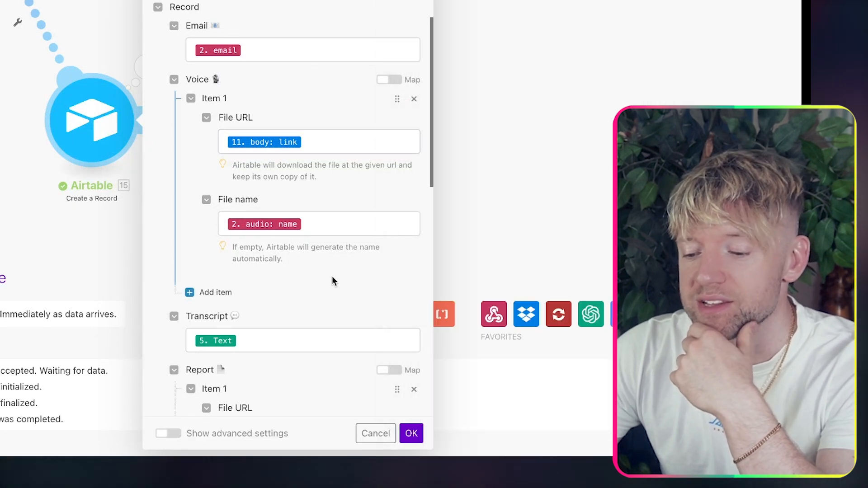
Step: Check the Transcript field mapping and confirm the Airtable module settings
scroll(332, 276, "down", 3)
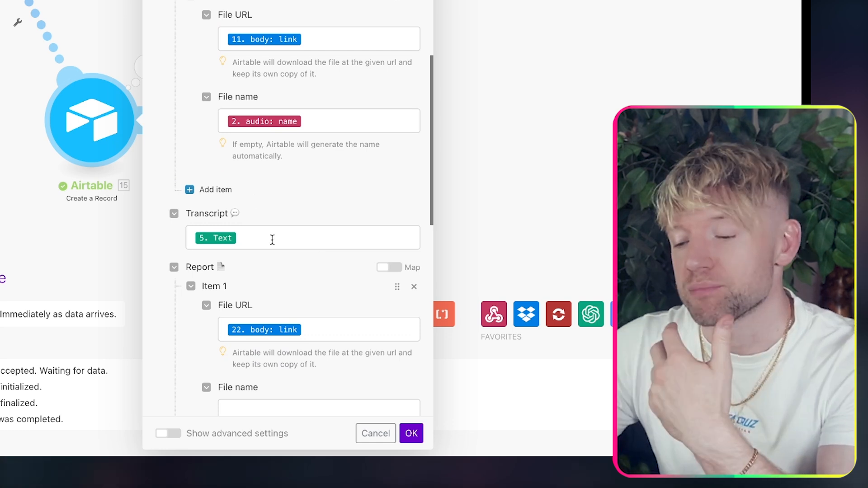
left_click(257, 236)
scroll(514, 221, "down", 12)
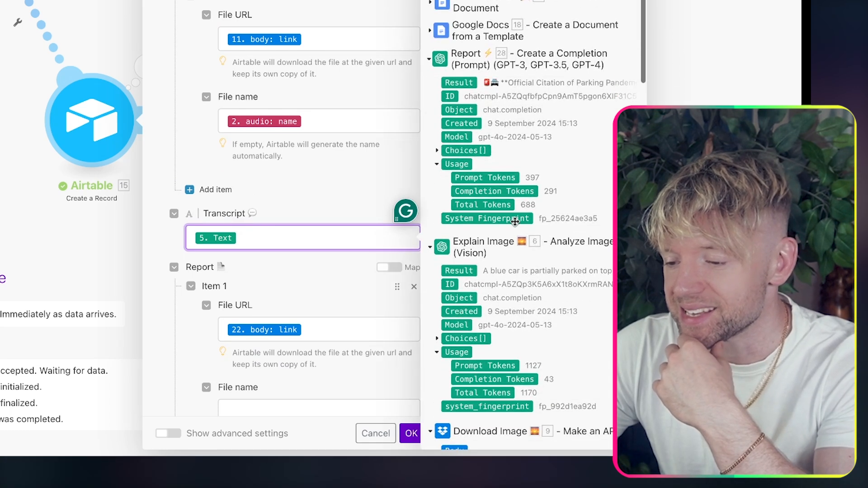
scroll(514, 221, "down", 9)
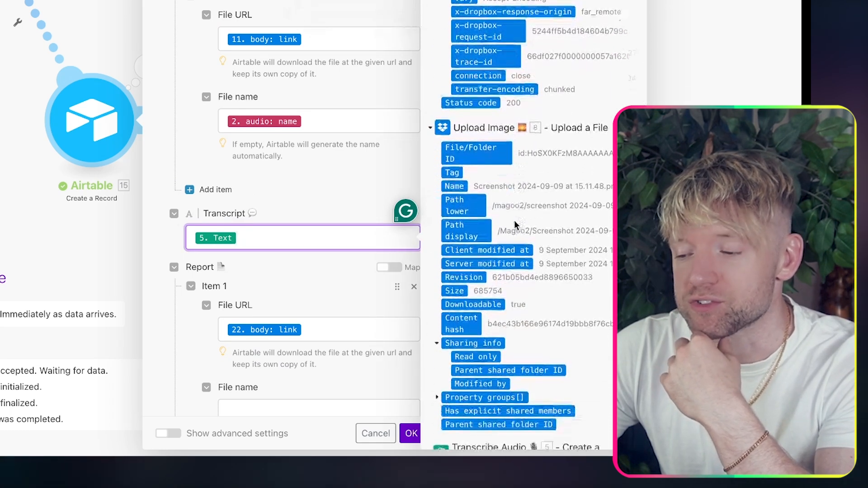
left_click(301, 290)
scroll(302, 291, "down", 11)
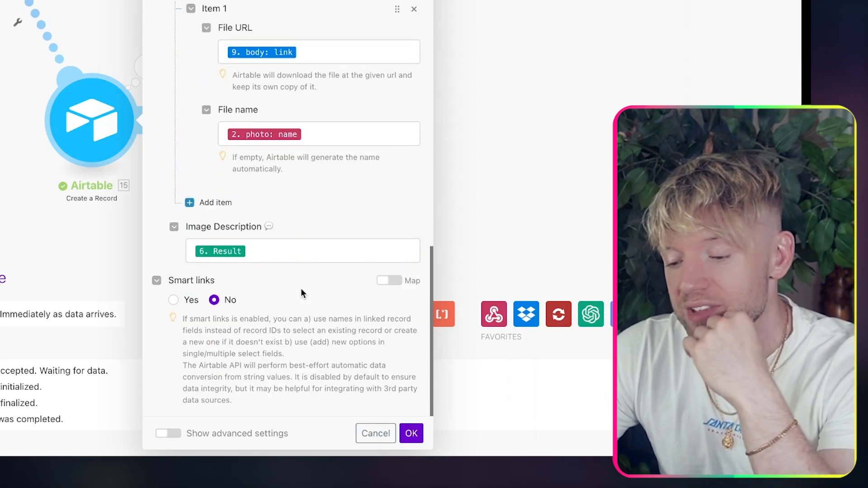
left_click(411, 433)
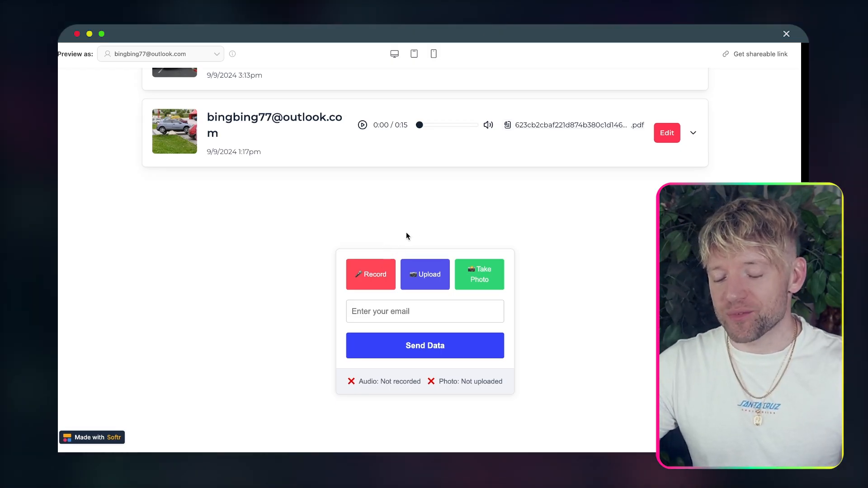
Step: Finish recording a voice note and upload a photo of the parked car in the Softr preview
scroll(406, 232, "up", 2)
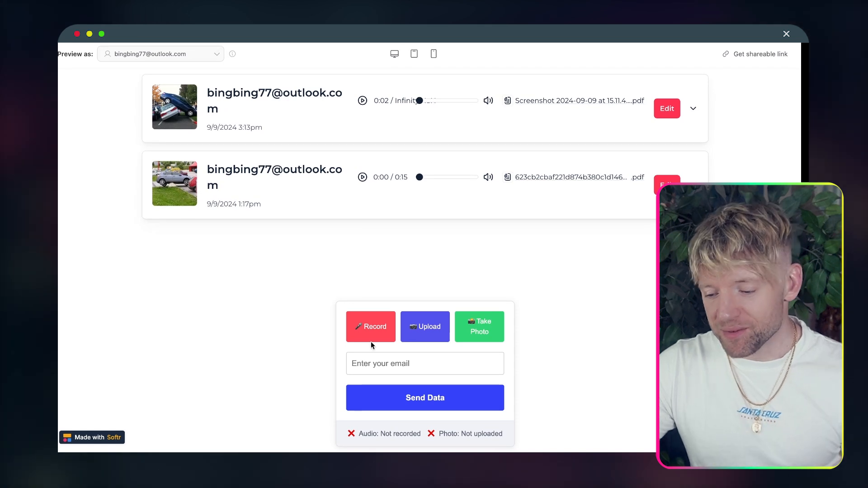
scroll(507, 310, "down", 2)
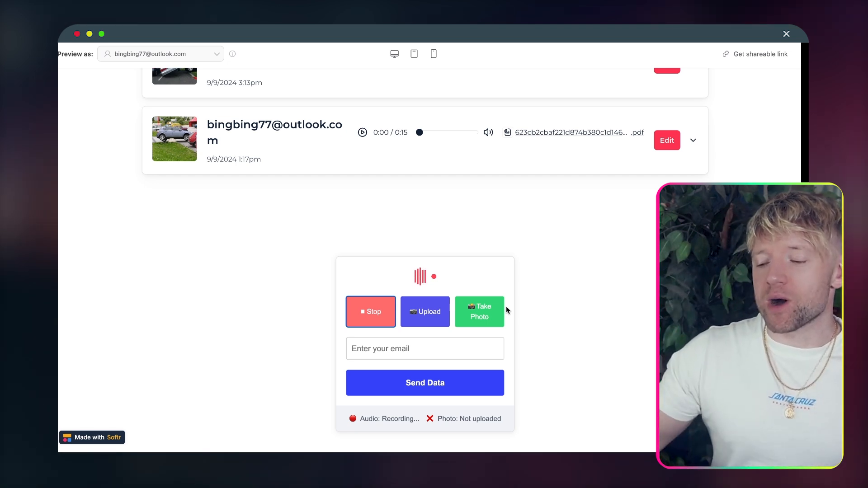
left_click(388, 303)
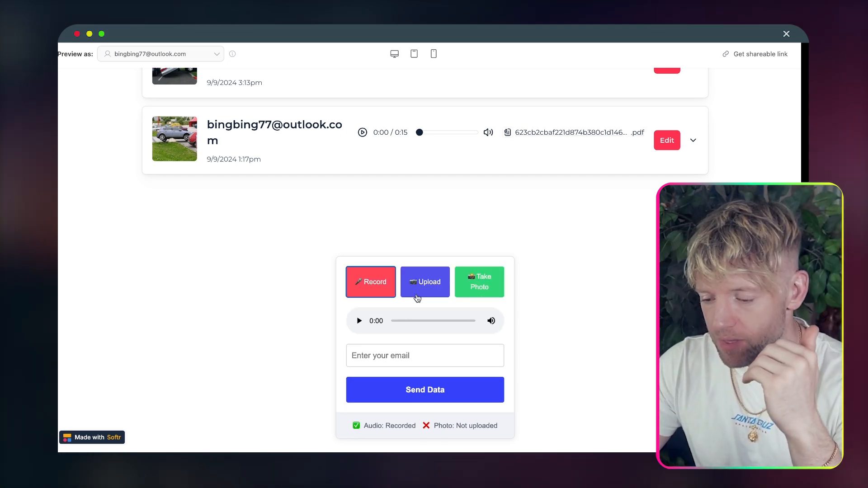
left_click(429, 284)
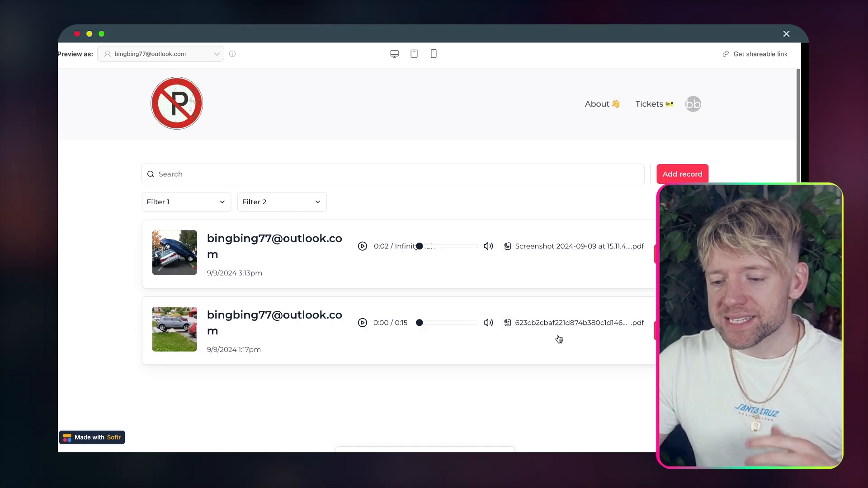
Step: Fill in the reporter's e-mail from autofill, send the report, and dismiss the success message
scroll(558, 338, "down", 2)
left_click(420, 306)
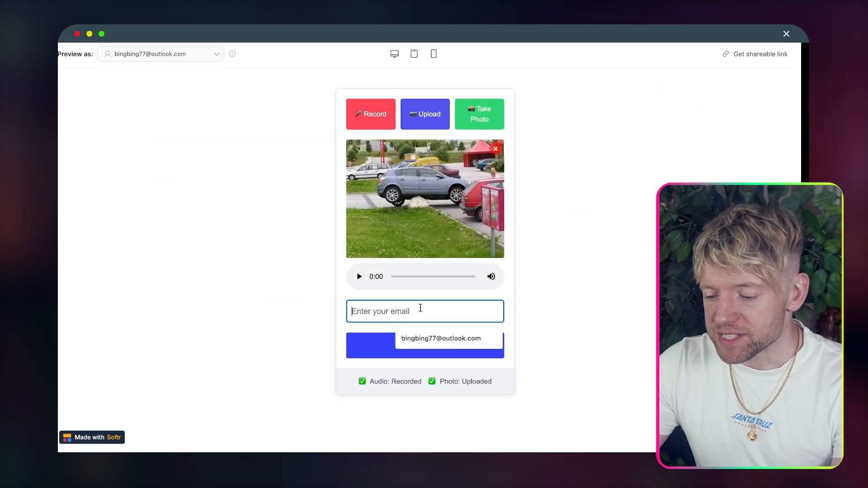
left_click(426, 339)
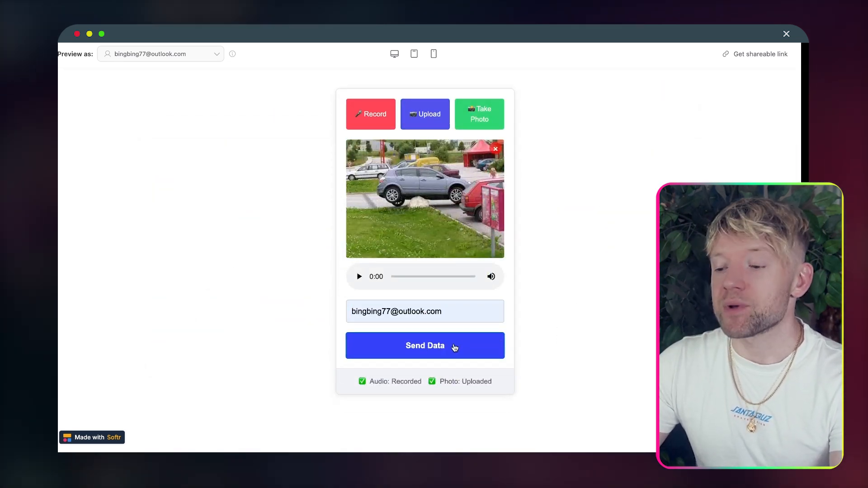
left_click(455, 348)
left_click(510, 72)
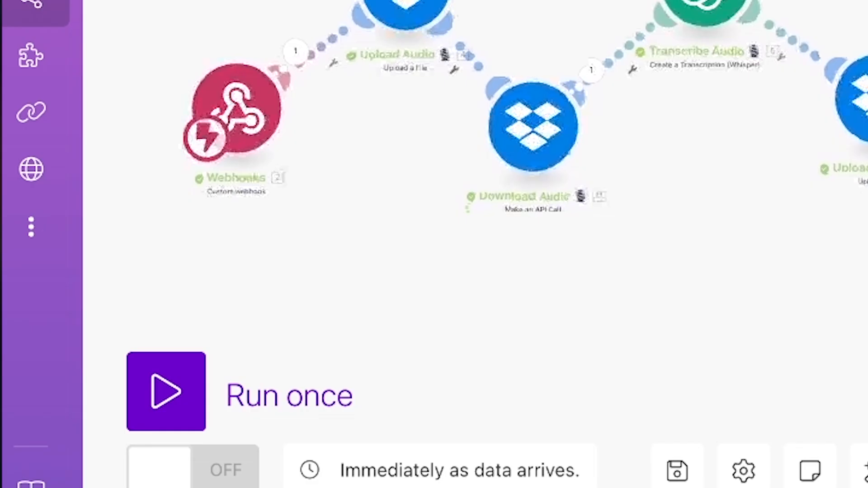
Step: Run the Make scenario once, then expand the newest Airtable record's details
left_click(166, 390)
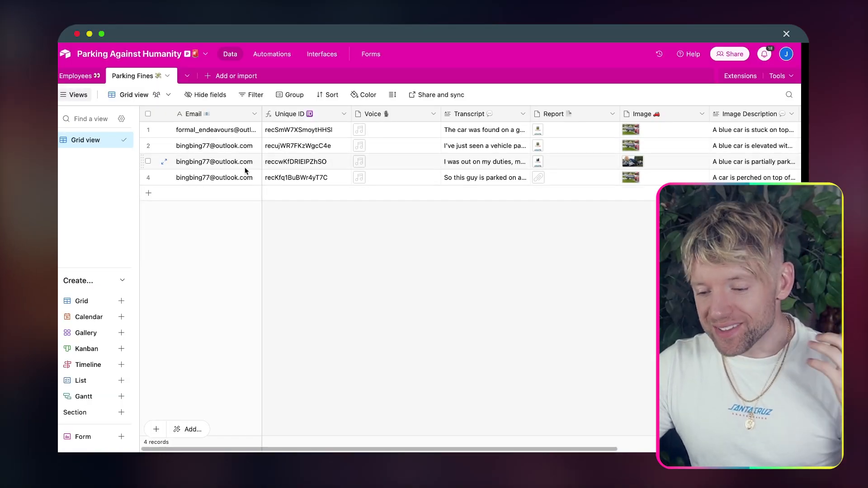
left_click(165, 181)
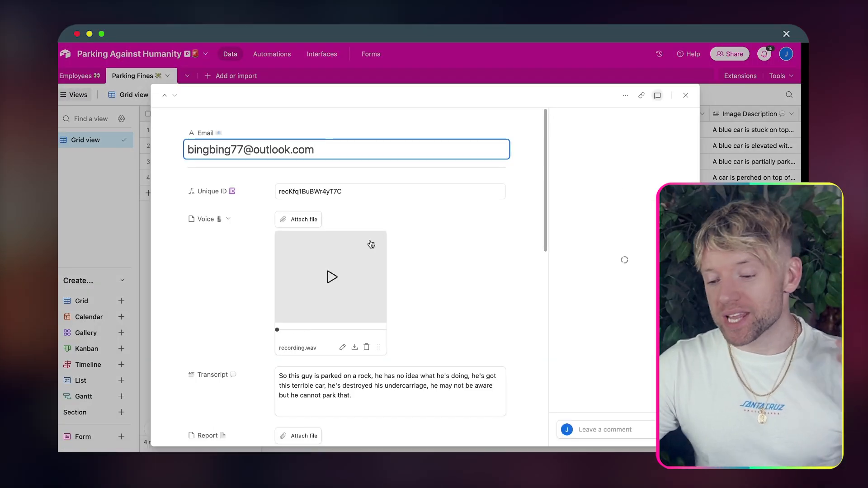
scroll(371, 245, "down", 2)
scroll(429, 246, "down", 6)
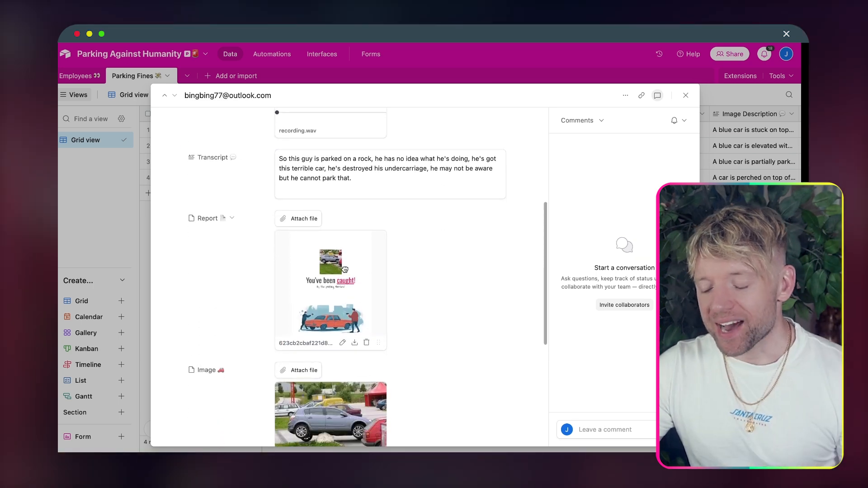
Step: Preview the attached report PDF and read down to the Your Crimes page
left_click(345, 270)
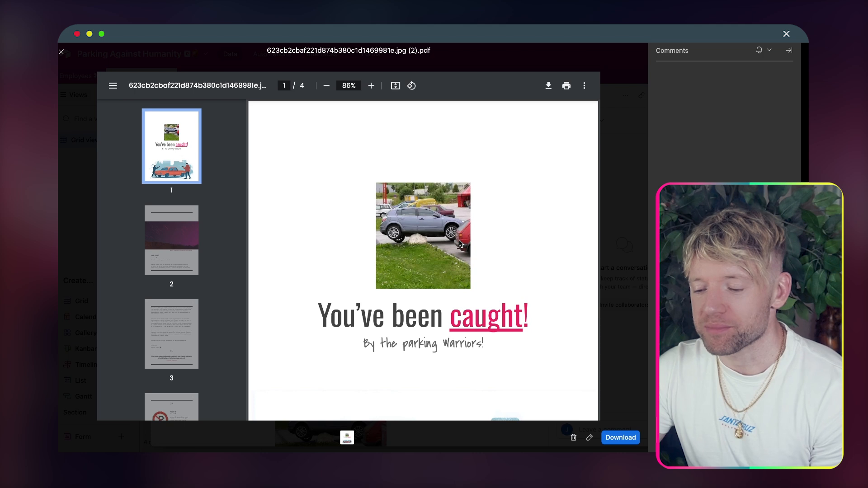
scroll(460, 244, "down", 1)
scroll(458, 309, "down", 20)
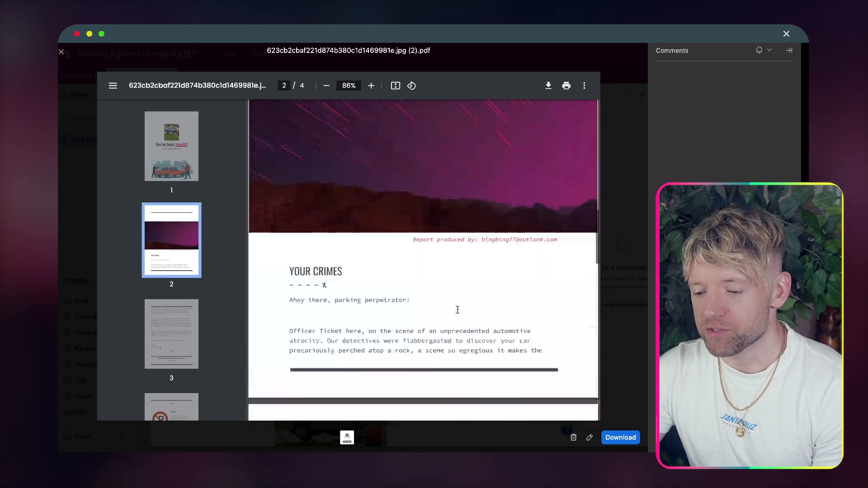
scroll(457, 310, "up", 2)
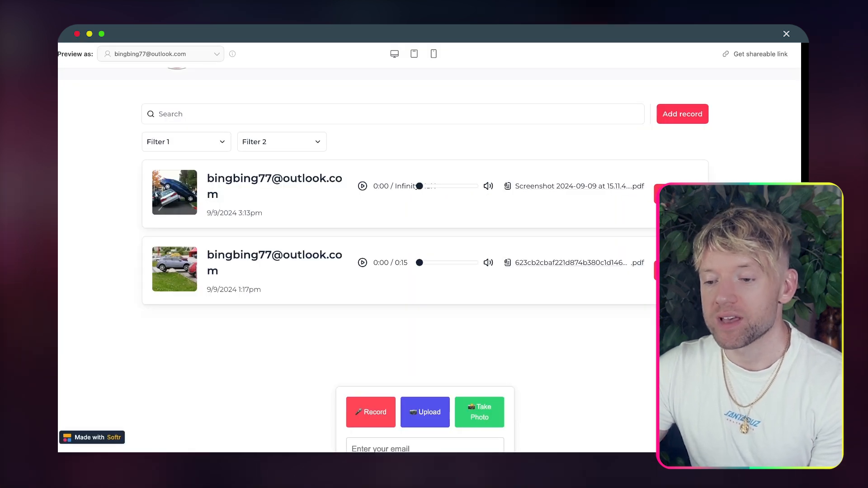
Step: Reload the Softr app preview and scroll through the list to find the new 4:33pm report
key("super+r")
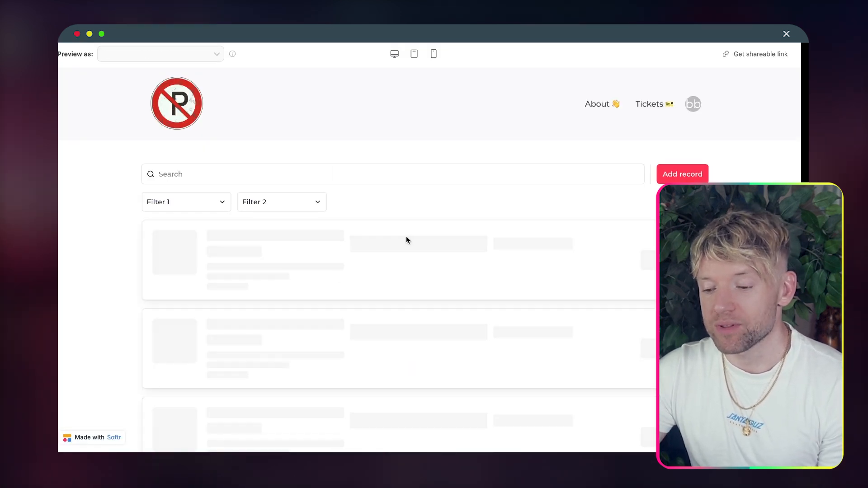
scroll(406, 240, "down", 5)
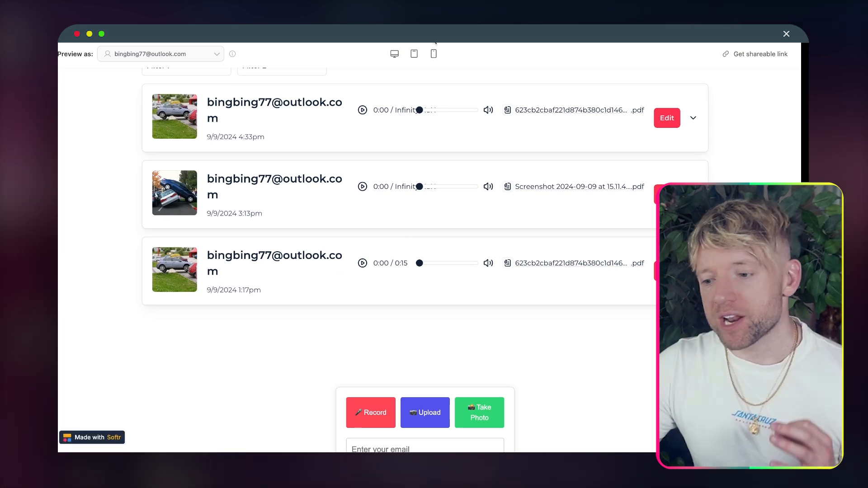
scroll(462, 157, "up", 5)
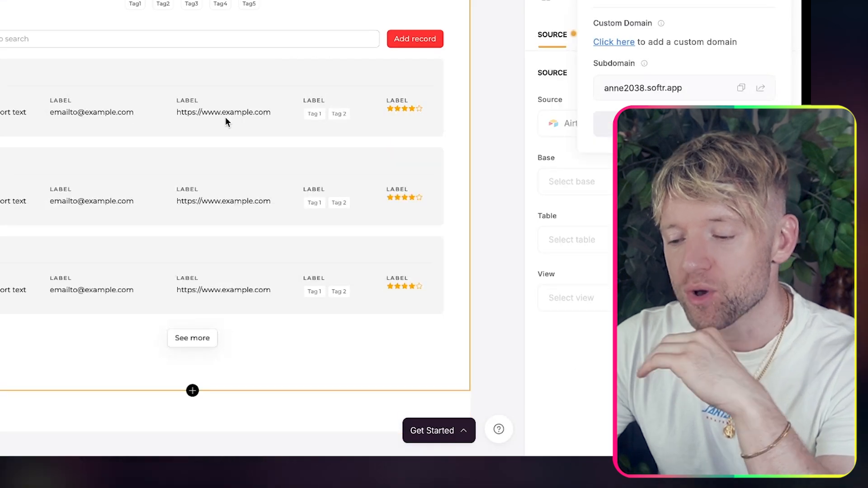
scroll(226, 117, "up", 1)
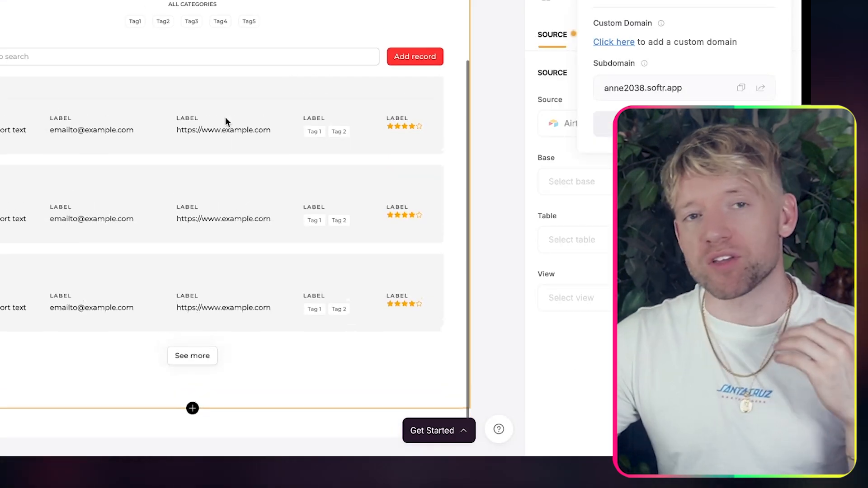
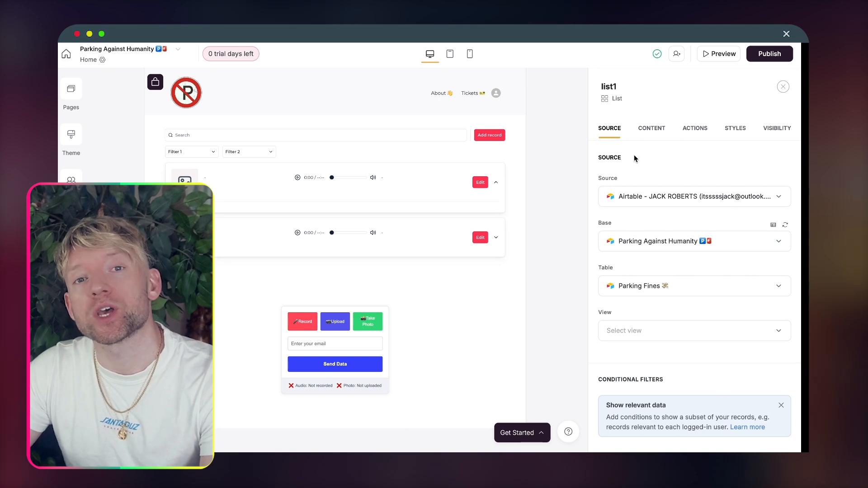
Step: Turn off the Search Bar in the parking fines list's Content settings
left_click(656, 129)
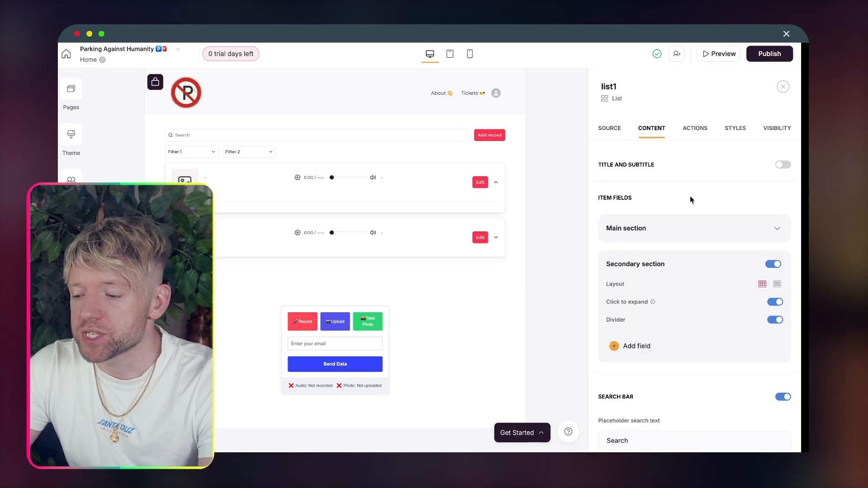
scroll(691, 200, "down", 5)
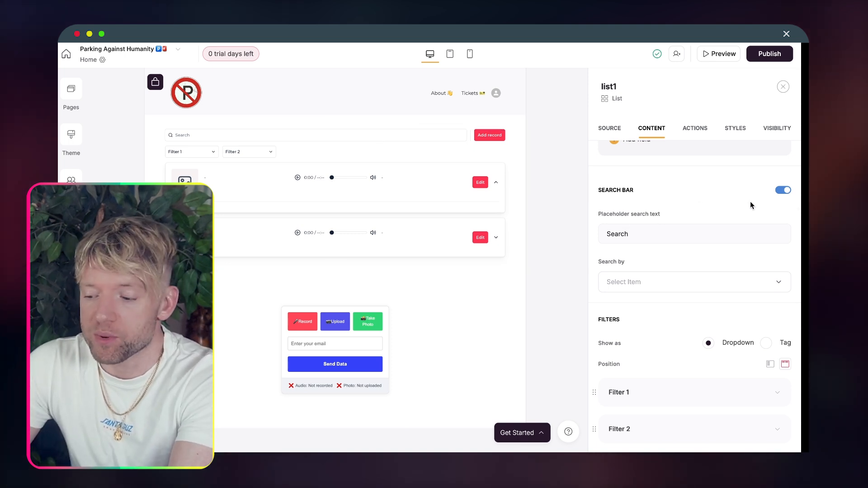
left_click(781, 190)
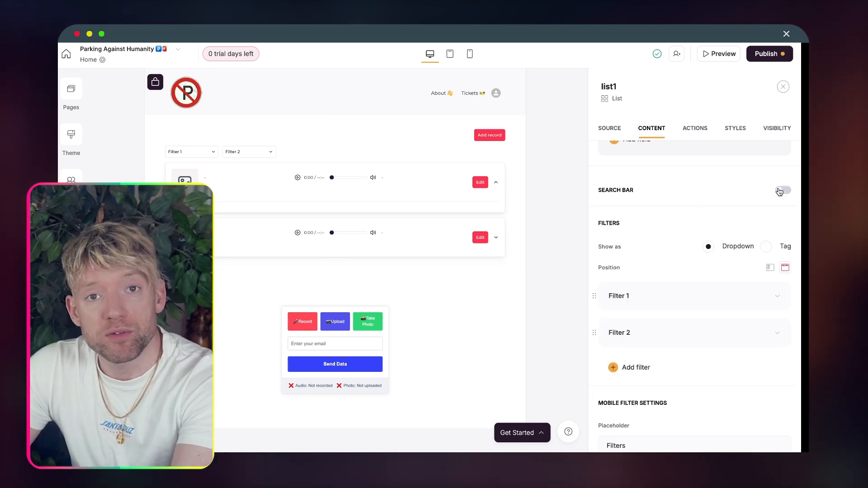
scroll(737, 218, "down", 2)
scroll(736, 218, "down", 4)
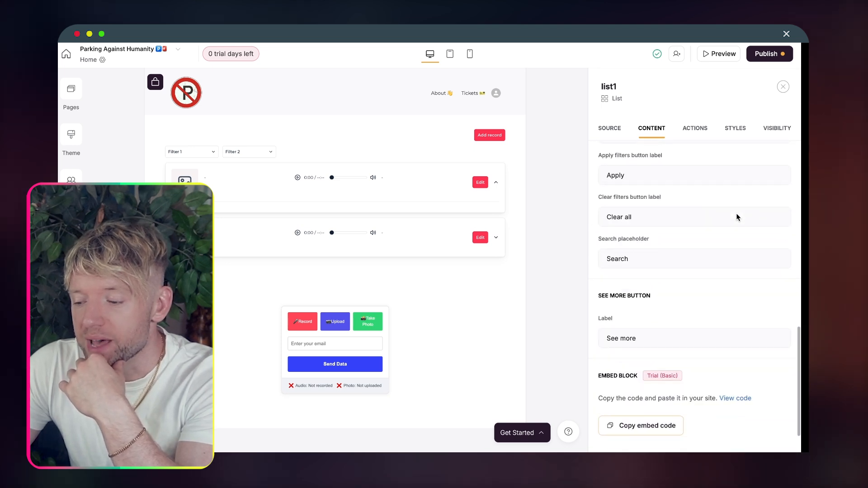
scroll(736, 217, "up", 5)
scroll(736, 217, "up", 5)
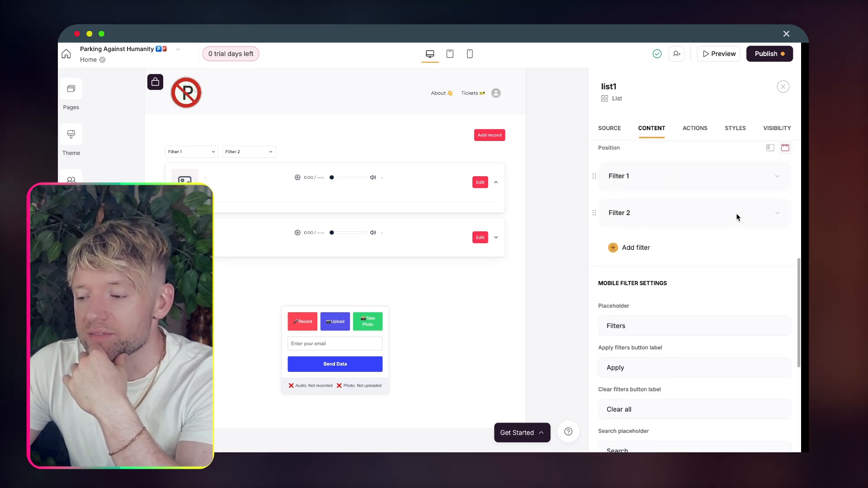
scroll(736, 217, "up", 3)
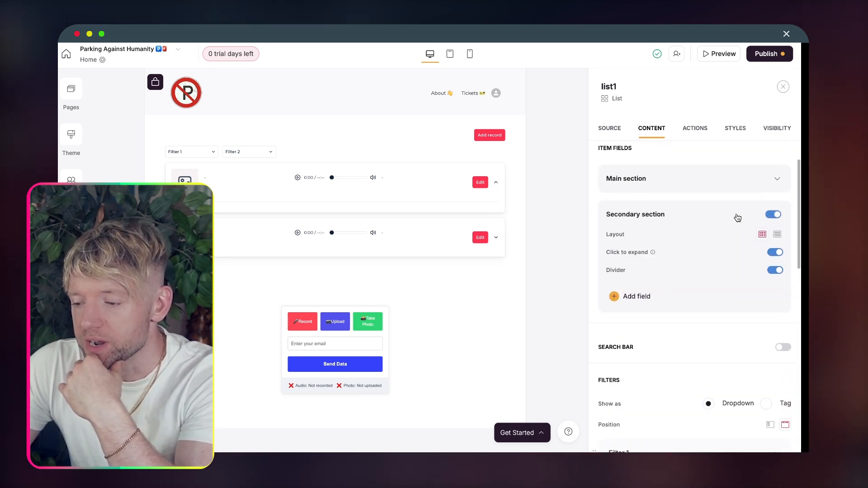
Step: Confirm the Image field keeps the Image media type, fed by the Image column
left_click(703, 217)
scroll(739, 240, "down", 1)
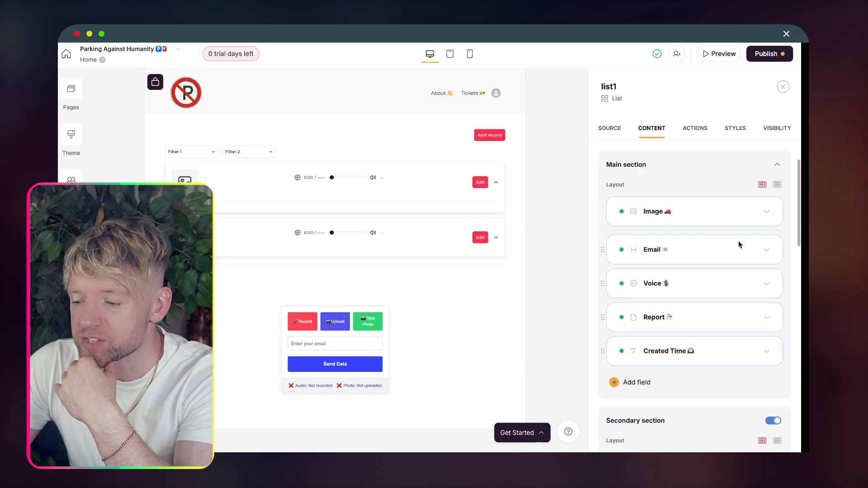
left_click(703, 216)
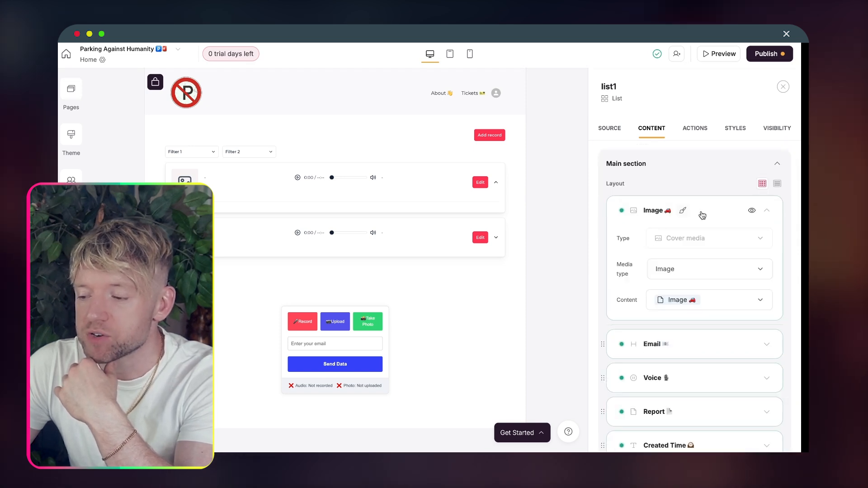
left_click(693, 275)
left_click(690, 297)
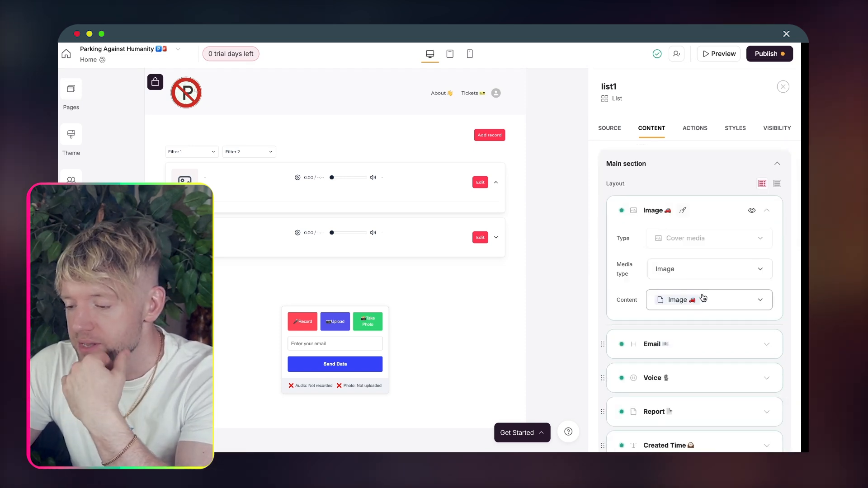
left_click(713, 306)
scroll(711, 250, "down", 5)
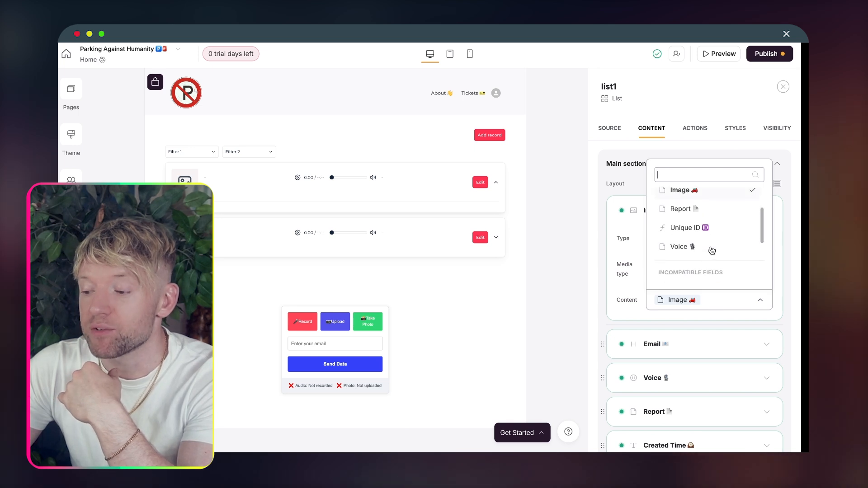
scroll(710, 249, "up", 4)
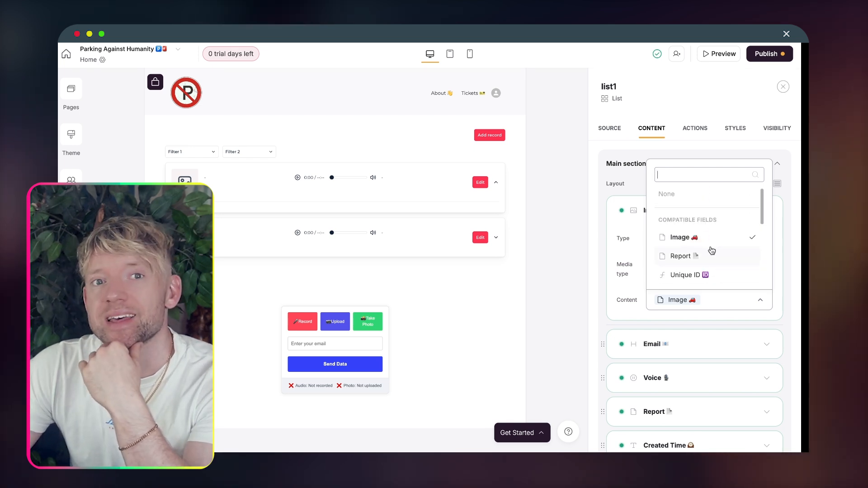
left_click(713, 240)
Step: Confirm the Email field is a heading fed by the Email column
scroll(704, 293, "down", 2)
left_click(695, 278)
scroll(731, 303, "down", 2)
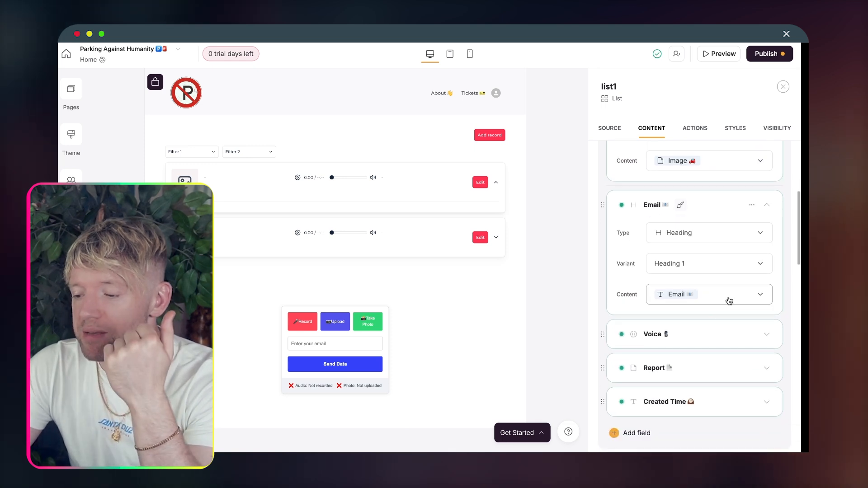
left_click(723, 296)
scroll(700, 262, "down", 2)
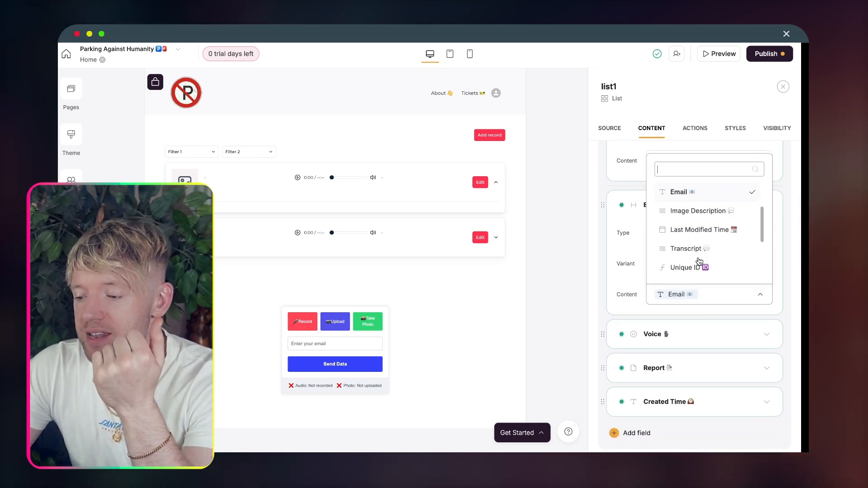
left_click(601, 264)
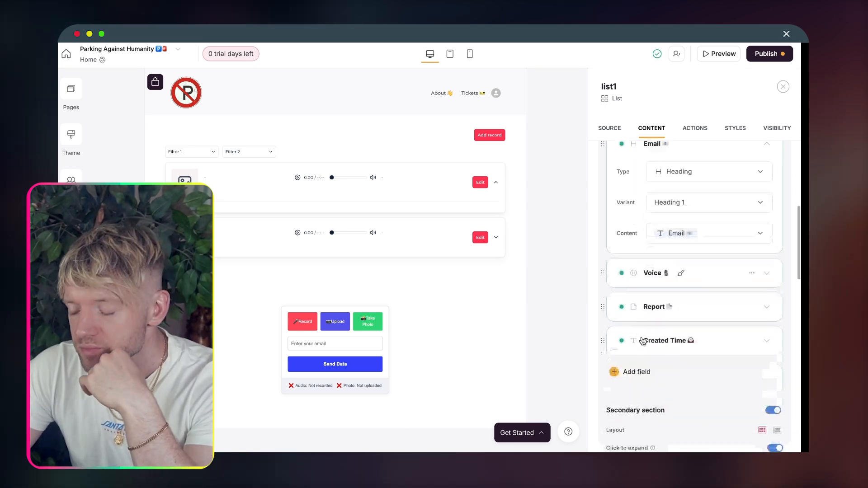
scroll(665, 317, "down", 1)
Step: Check the Voice field's audio settings and the Report field's file settings
left_click(706, 270)
scroll(692, 330, "down", 1)
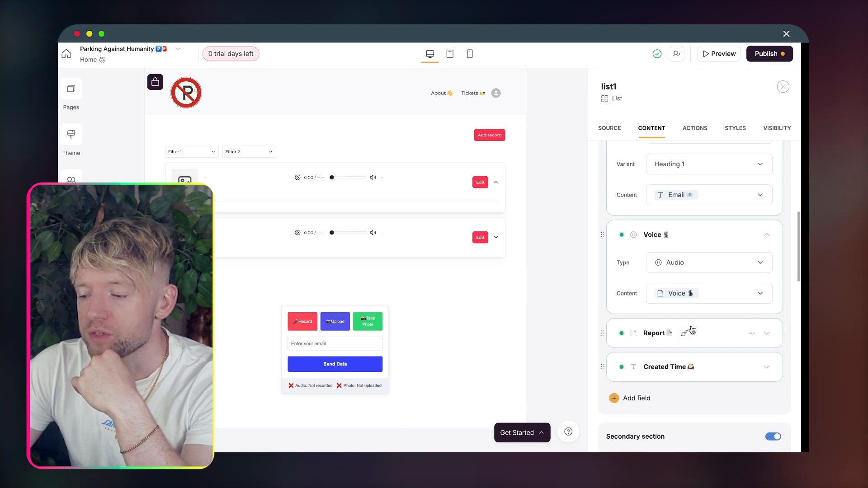
left_click(700, 334)
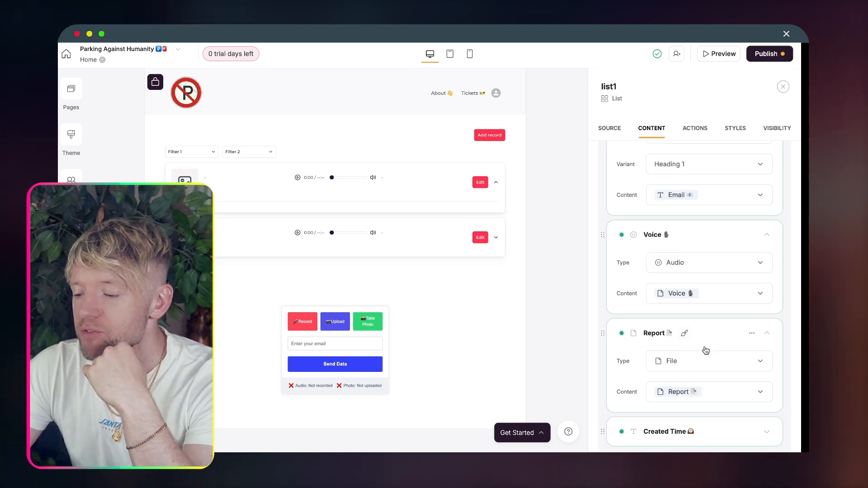
scroll(705, 350, "down", 3)
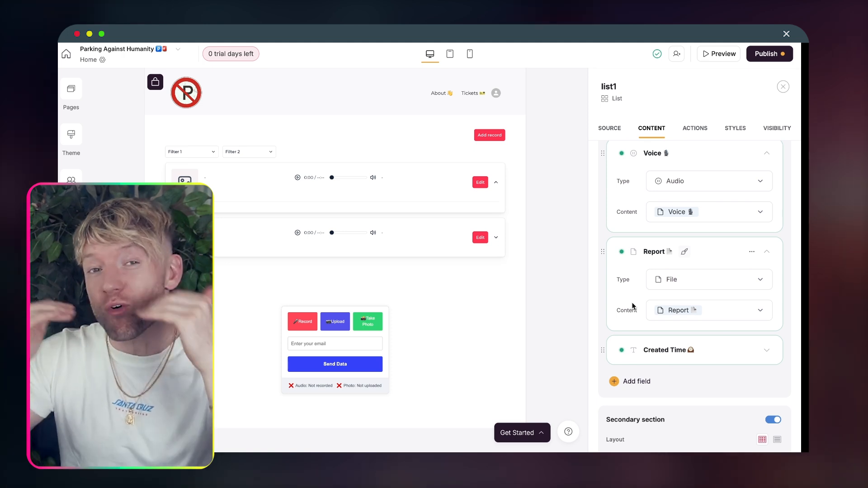
scroll(633, 306, "down", 4)
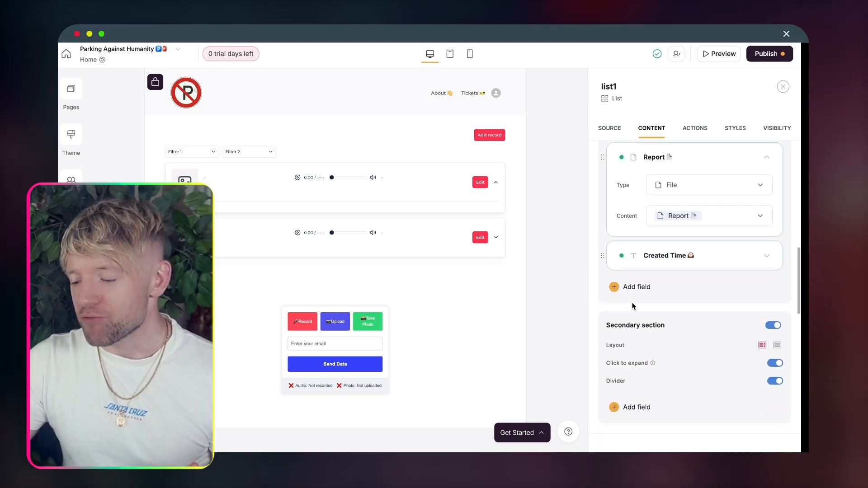
left_click(653, 129)
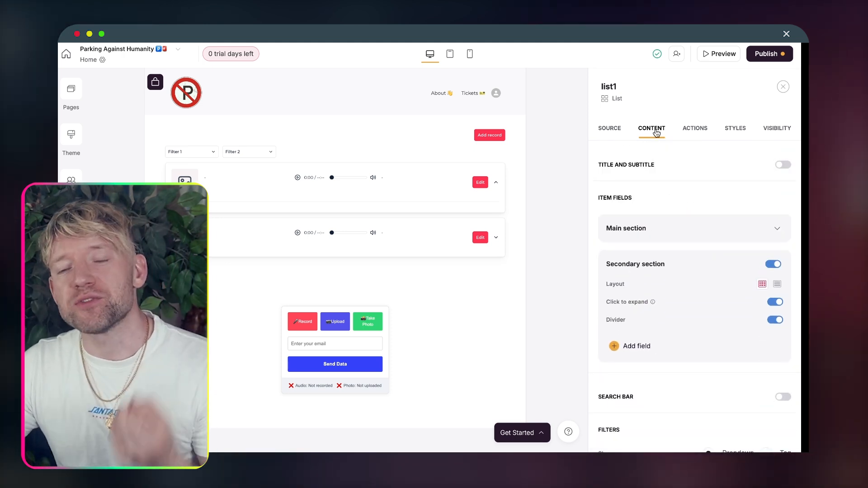
left_click(614, 129)
scroll(647, 253, "down", 5)
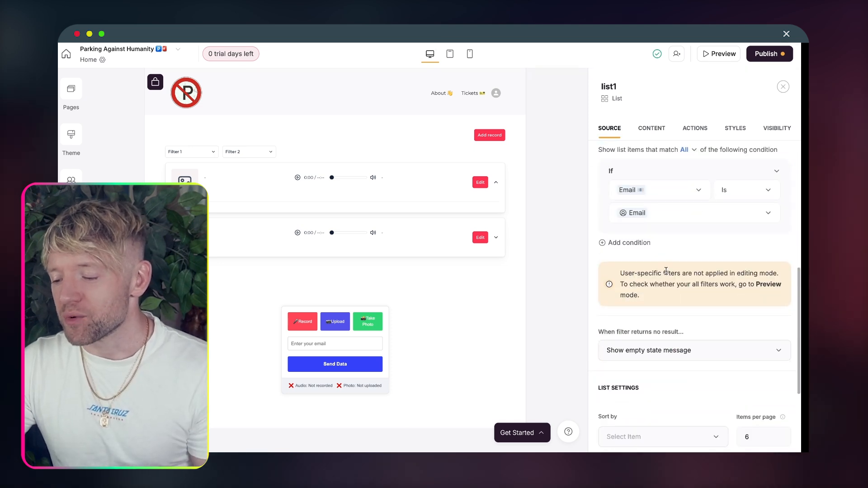
scroll(665, 231, "up", 2)
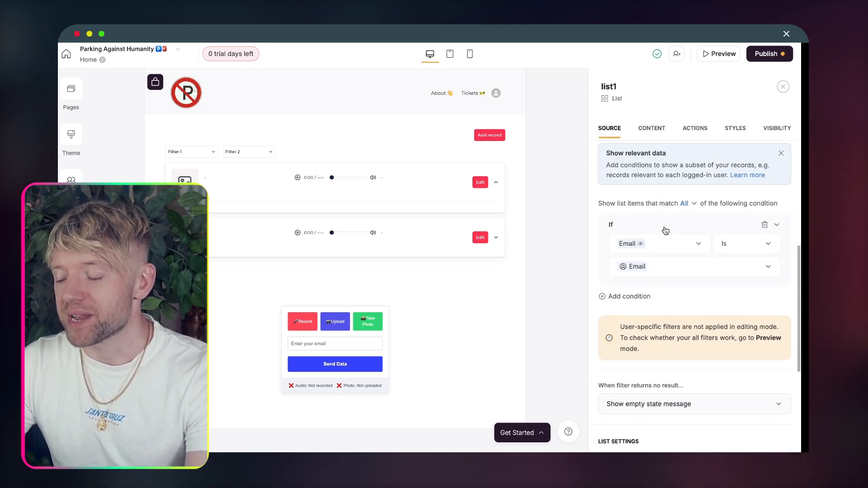
left_click(643, 247)
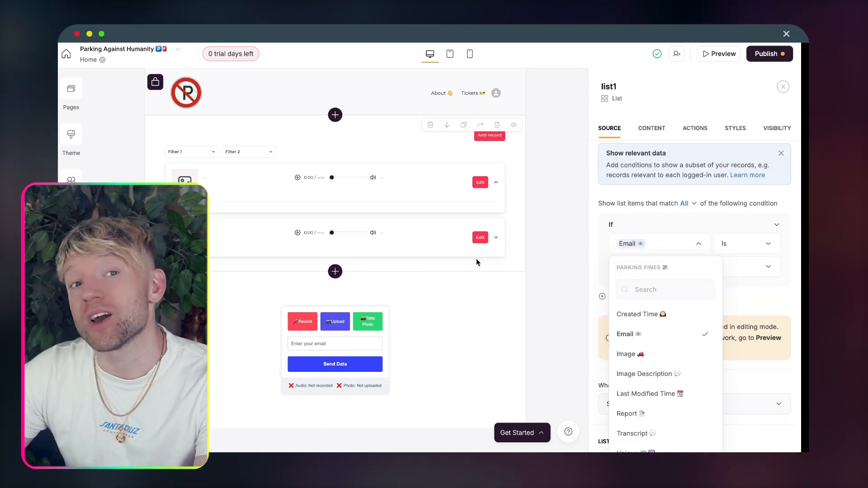
left_click(675, 226)
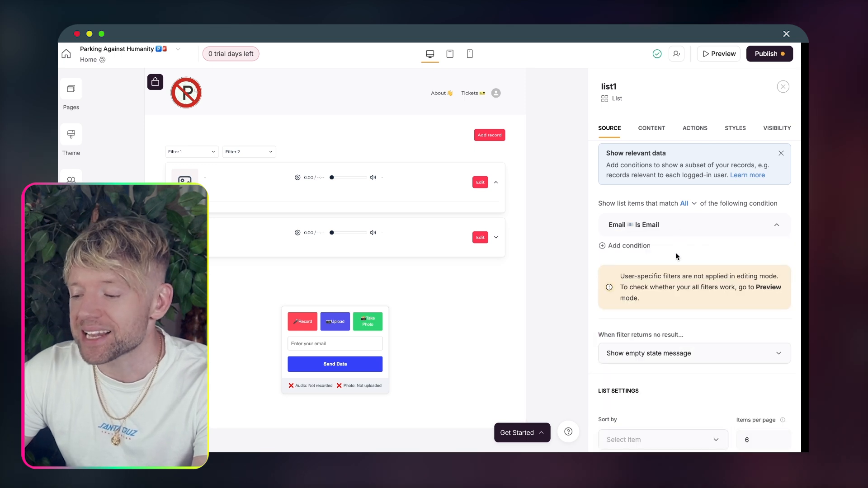
left_click(656, 226)
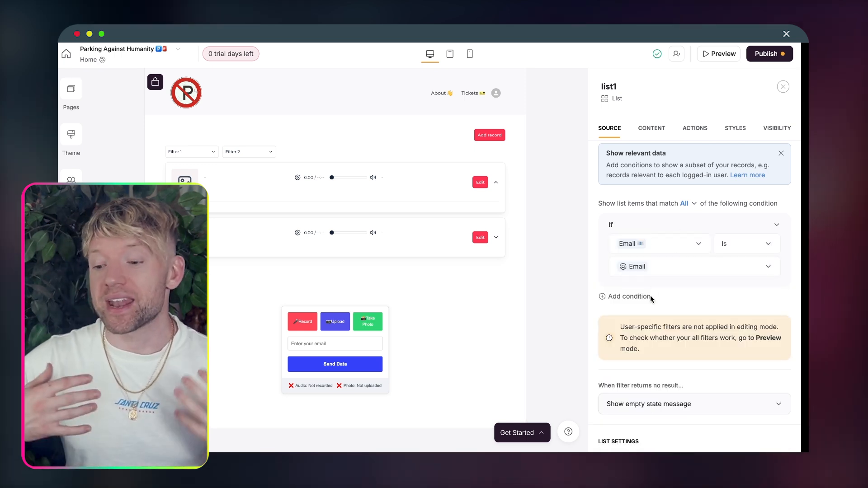
Step: Publish the pending Softr updates and view the live softr.app site in a new tab
left_click(775, 58)
left_click(710, 195)
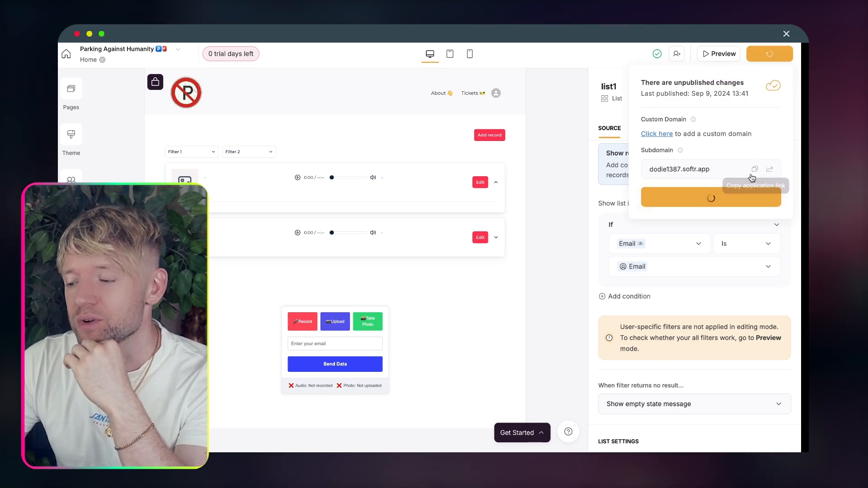
left_click(770, 170)
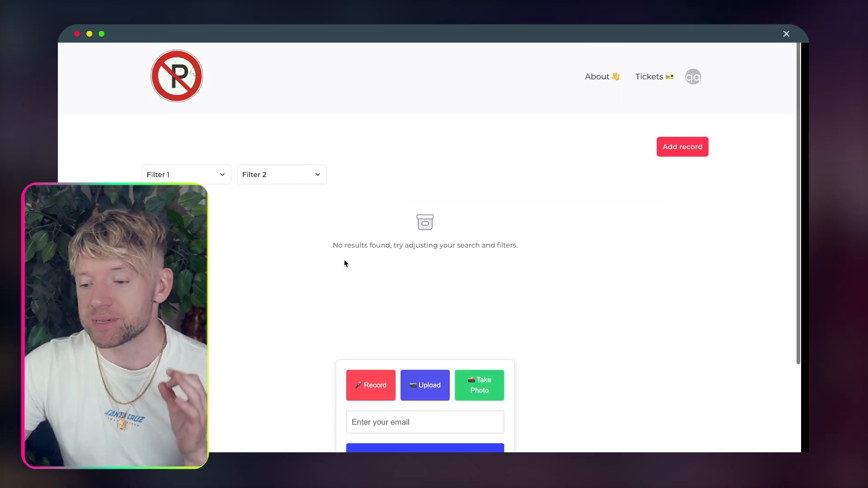
left_click_drag(571, 399, 353, 316)
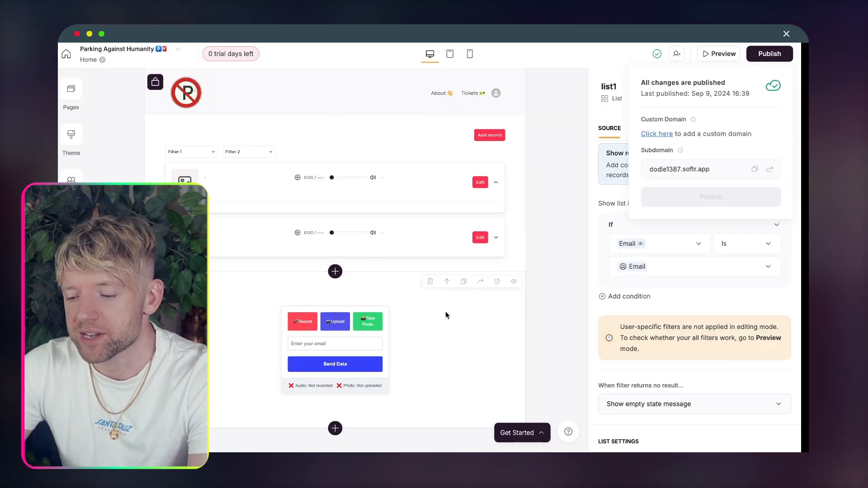
Step: Set the recording form block's visibility to Logged-in users only
left_click(445, 312)
left_click(785, 129)
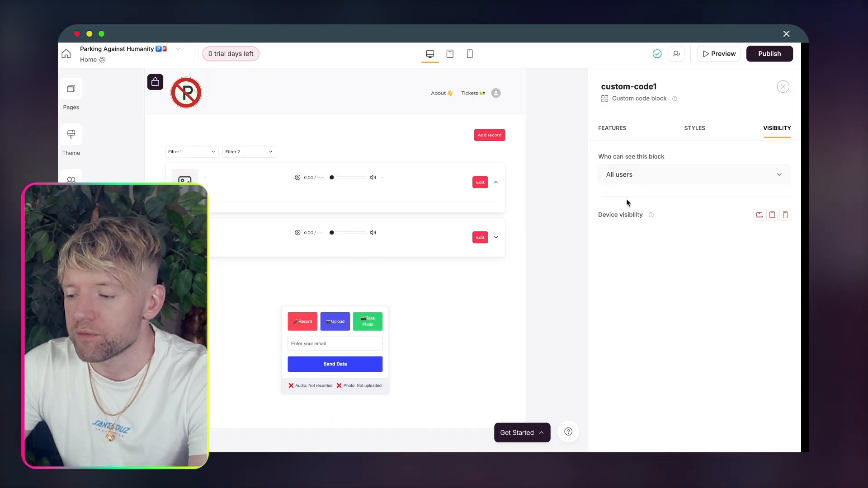
left_click(671, 180)
left_click(637, 224)
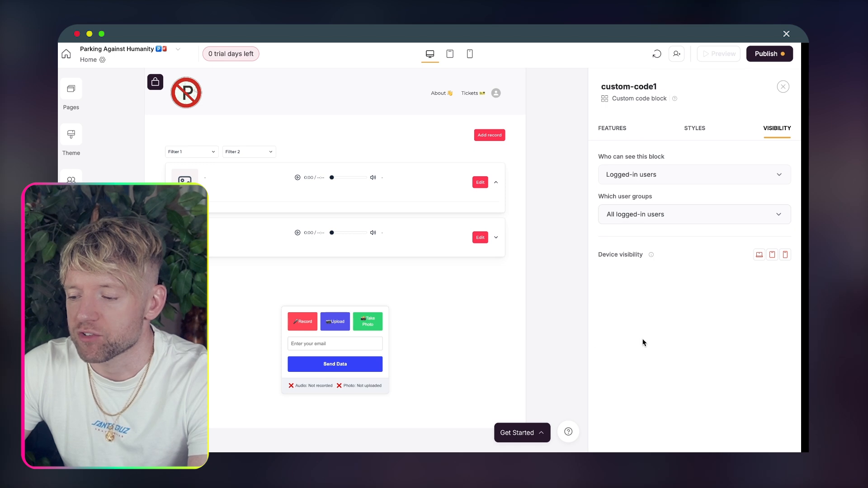
Step: Publish the visibility change, reload the live app, and sign out of it
left_click(770, 54)
left_click(694, 198)
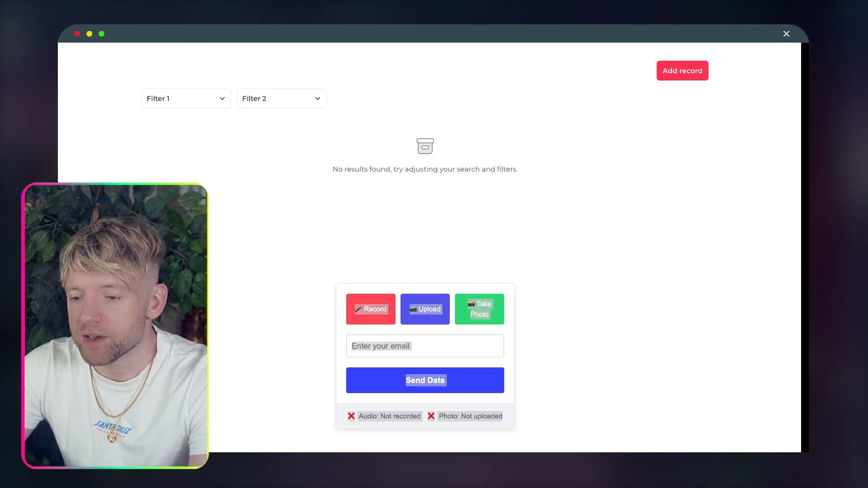
key("super+r")
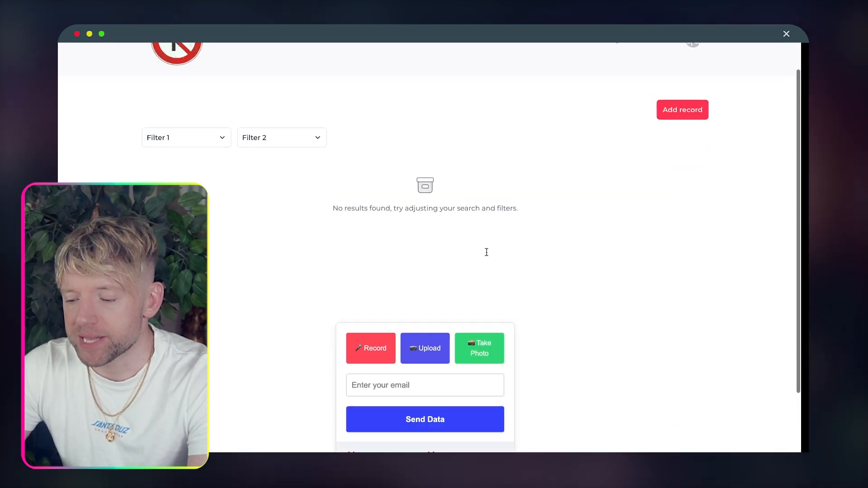
left_click(693, 77)
left_click(656, 124)
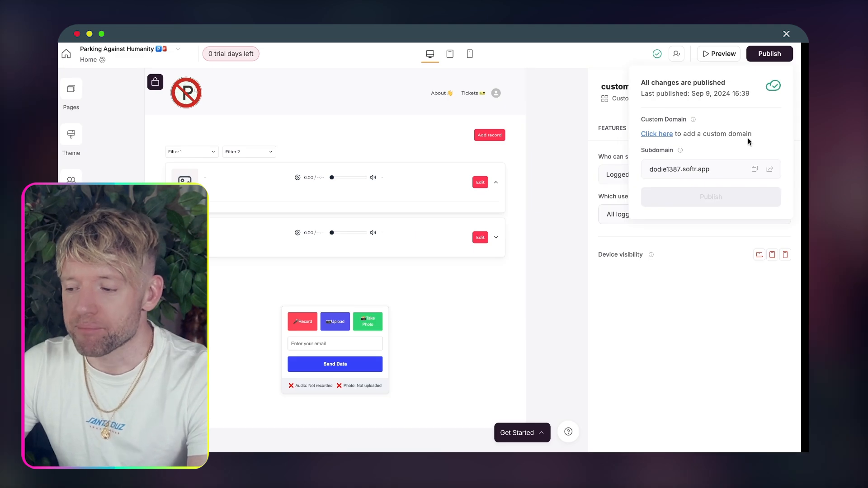
Step: Preview the Softr app as a different user, then pan the Make scenario canvas
left_click(719, 54)
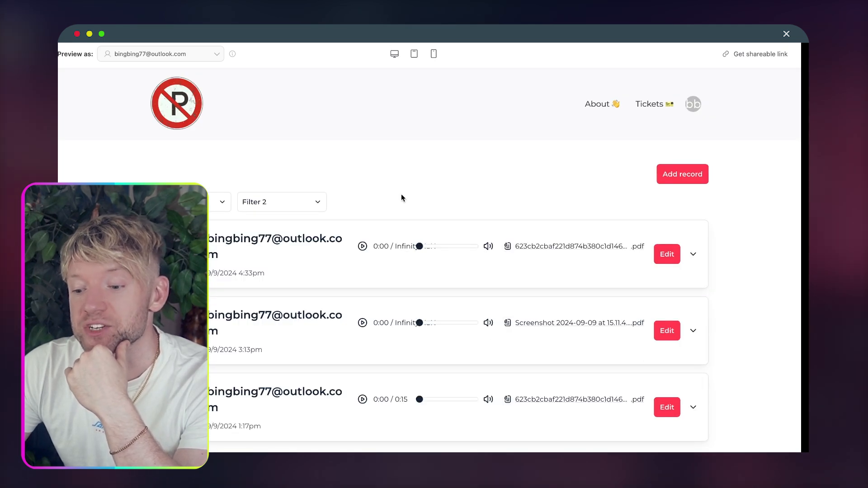
scroll(401, 198, "down", 3)
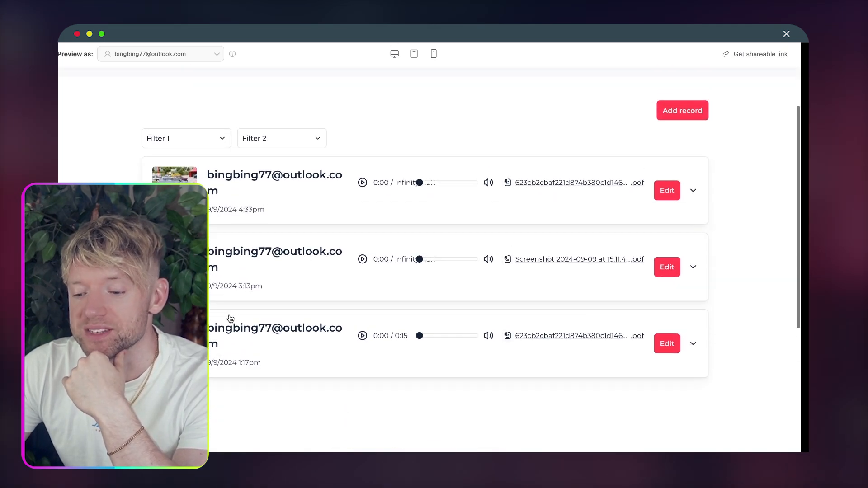
scroll(300, 284, "up", 1)
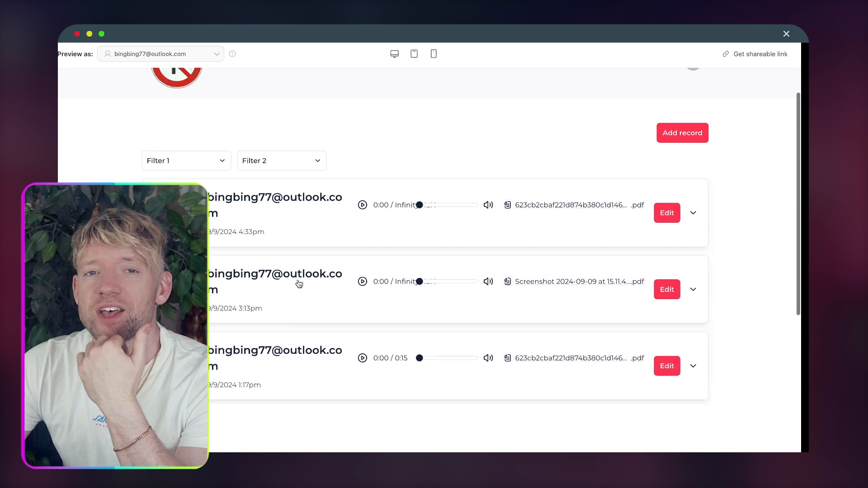
left_click(196, 57)
left_click(198, 161)
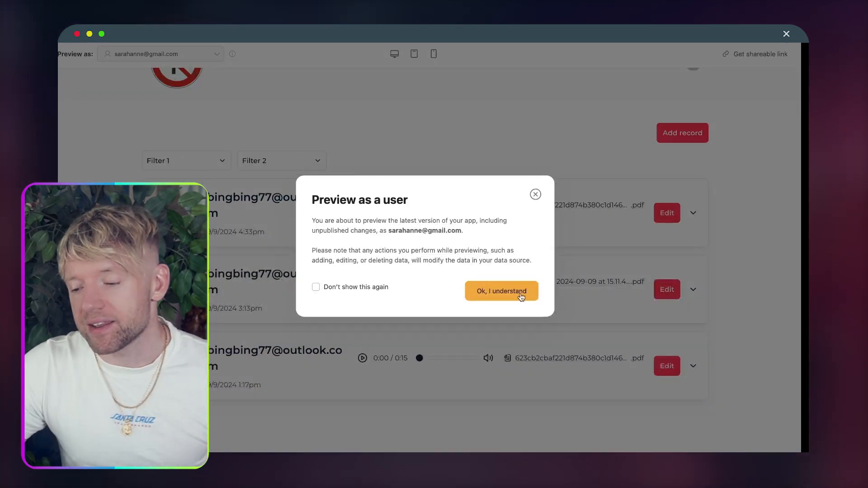
left_click(521, 292)
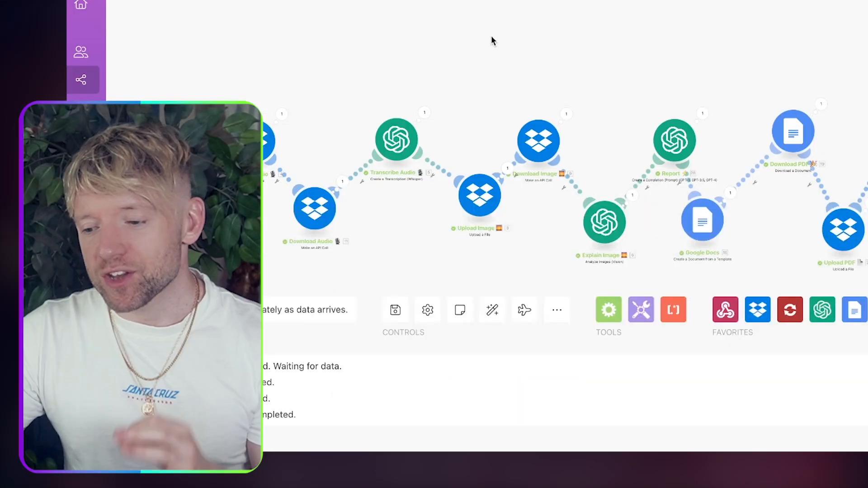
left_click_drag(490, 39, 481, 0)
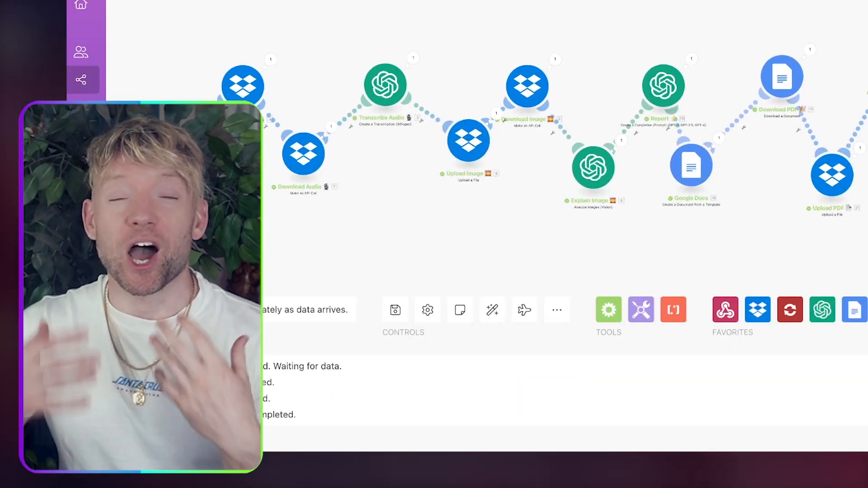